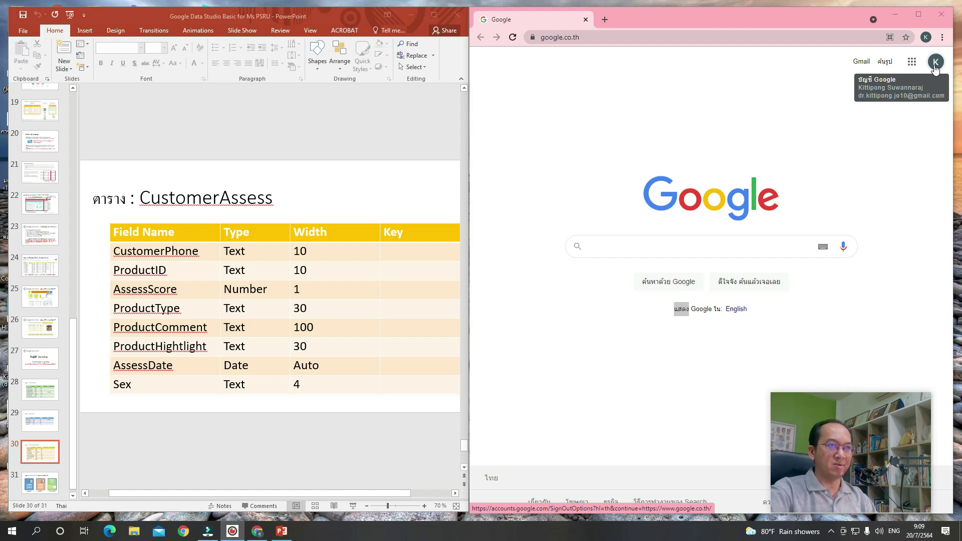
Create a new blank Google Form by going to forms.new in Chrome.
left_click(817, 150)
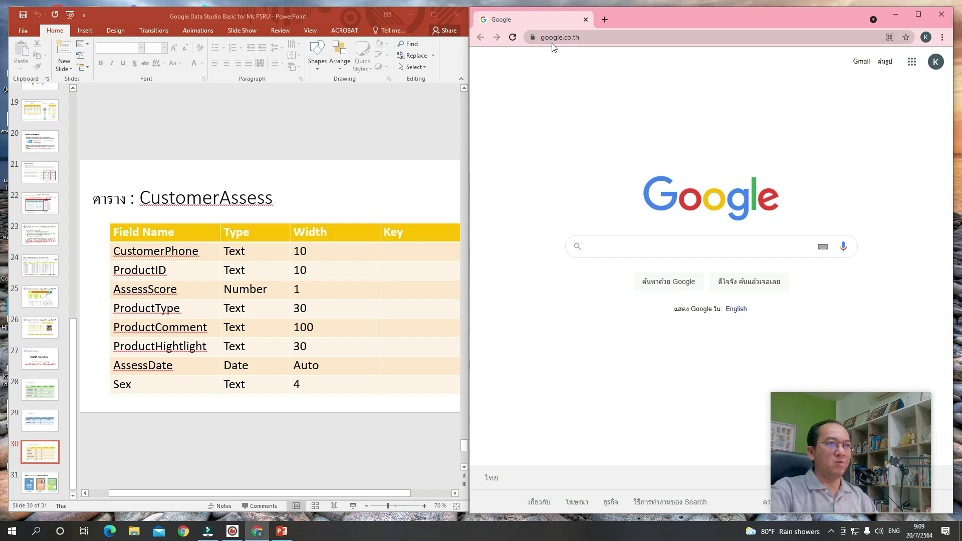
left_click(591, 40)
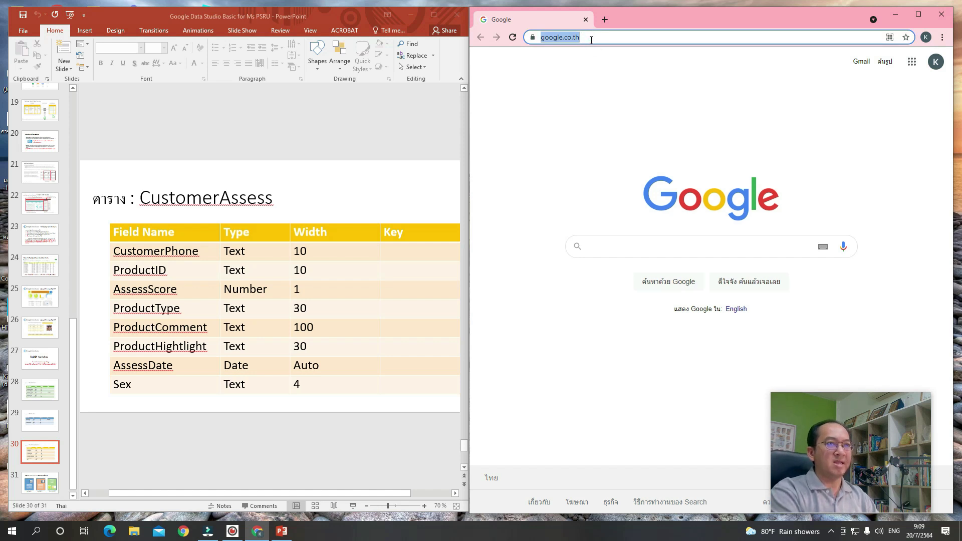
type("form")
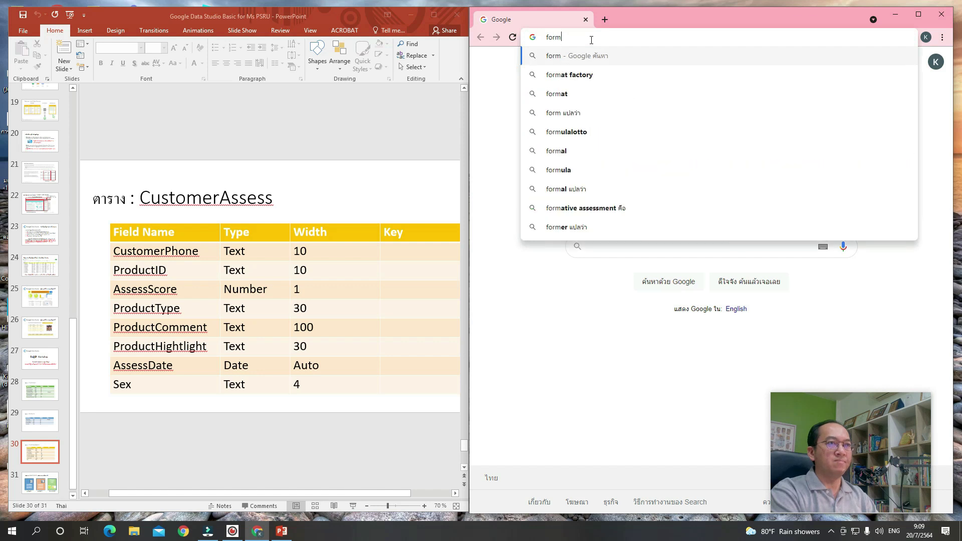
type("s.ne")
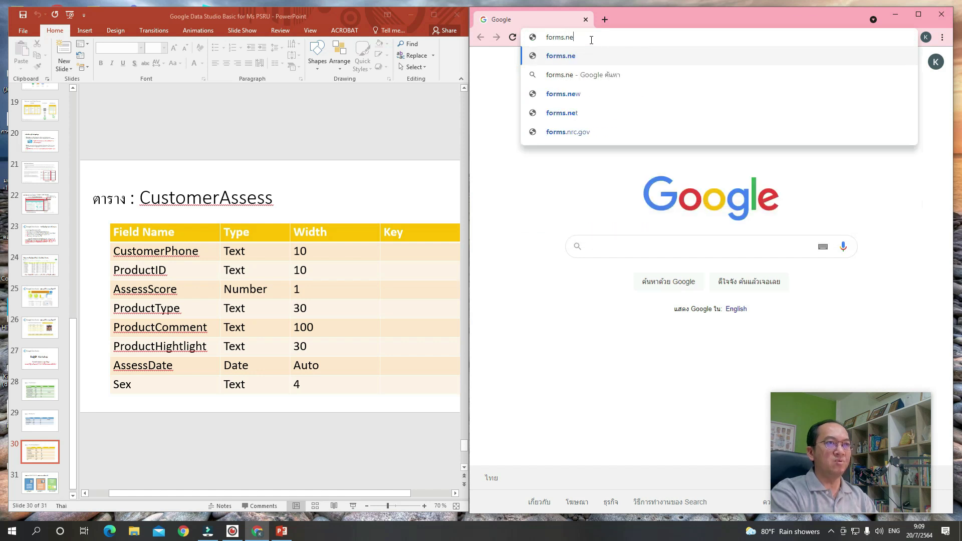
type("w")
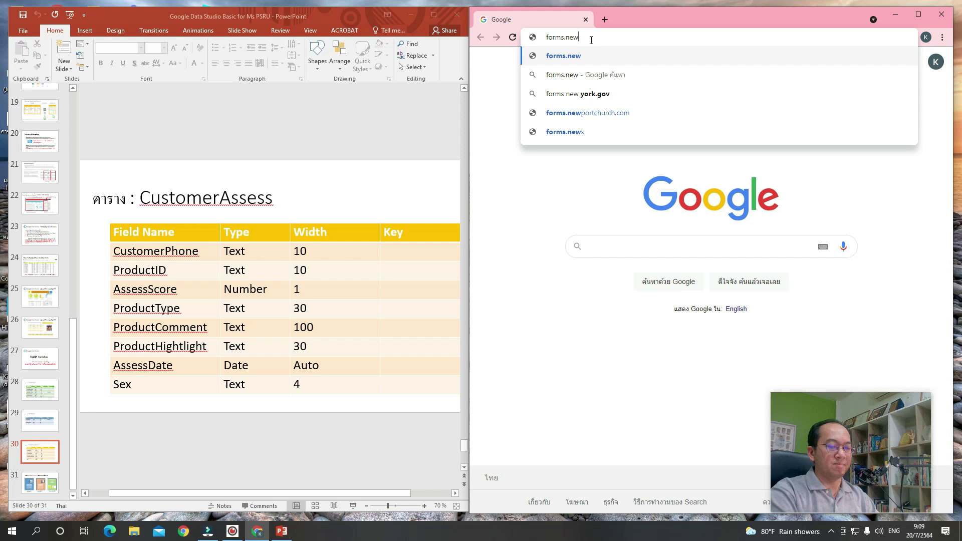
key("Return")
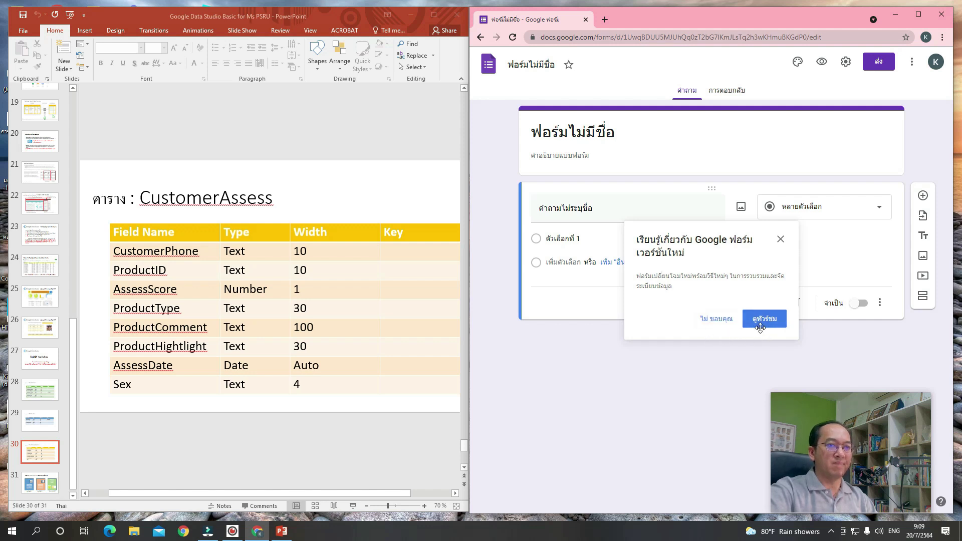
Dismiss the introduction popup and title the form 'แบบฟอร์มข้อเสนอแนะผลิตภัณฑ์'.
left_click(708, 323)
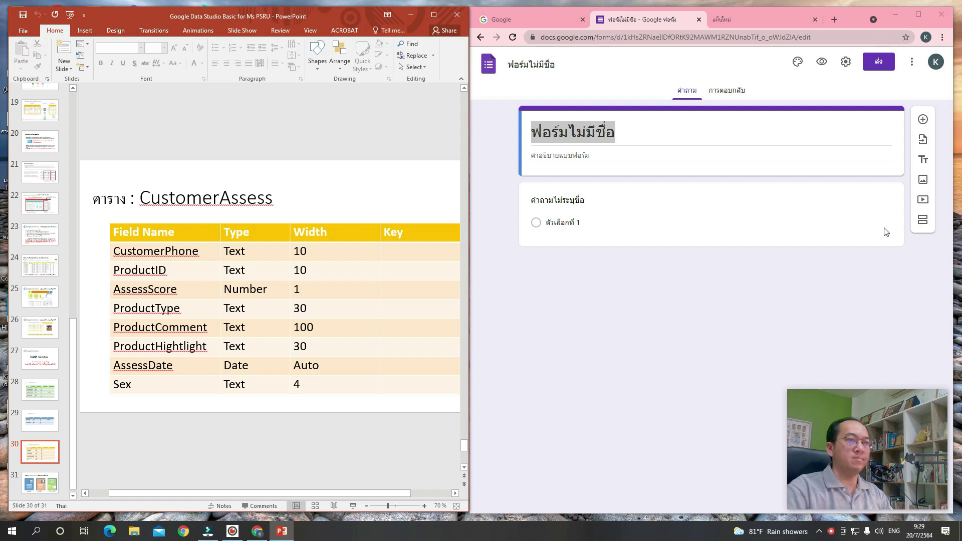
left_click(669, 131)
type("c")
key("BackSpace")
key("grave")
type("แบบฟอร์มข")
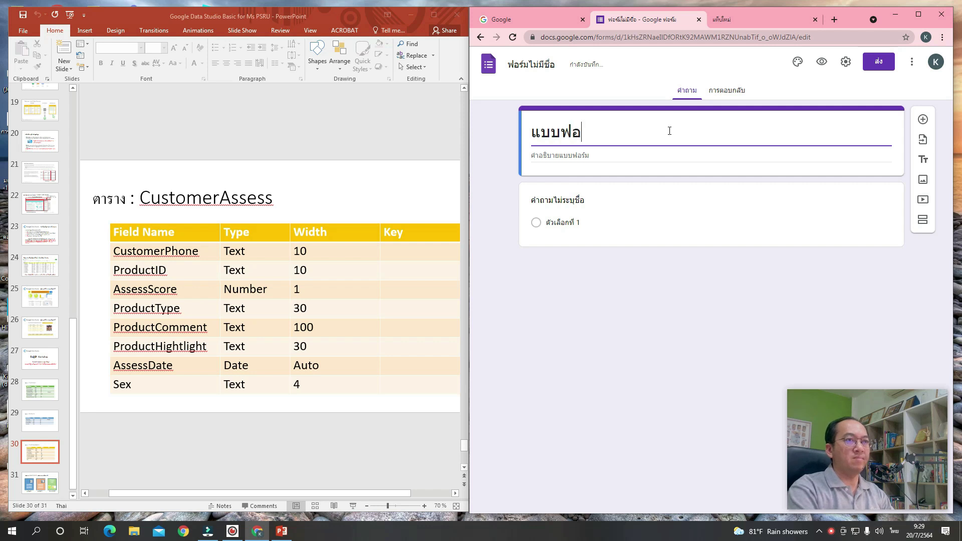
type("้อเสนอแนะผลิตภัณ")
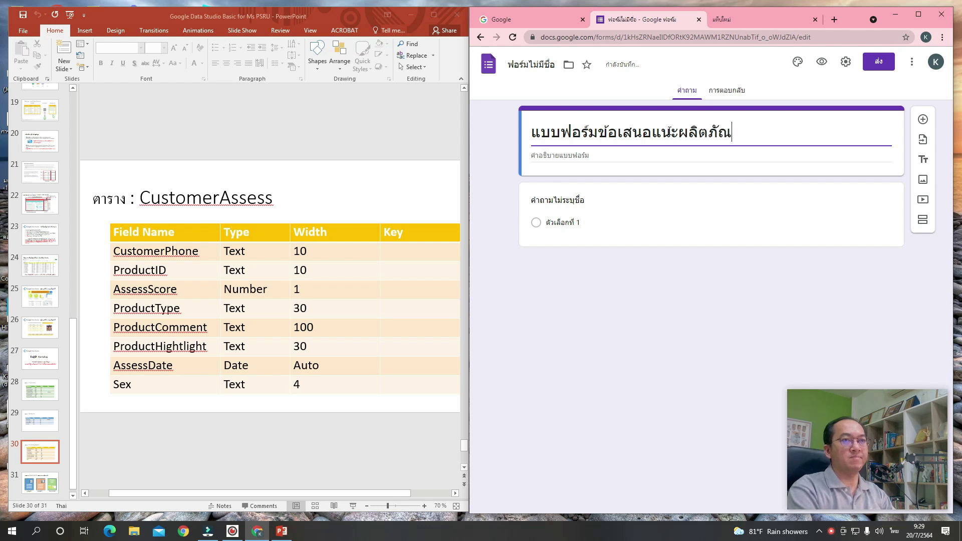
type("ฑ์")
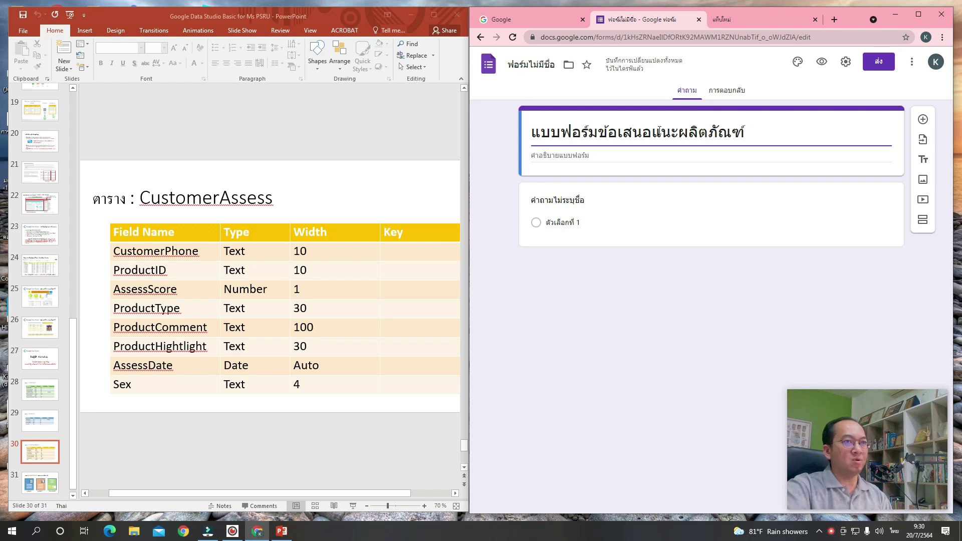
Confirm the form's file name and make the first question a short-answer titled CustomerPhone.
left_click(517, 67)
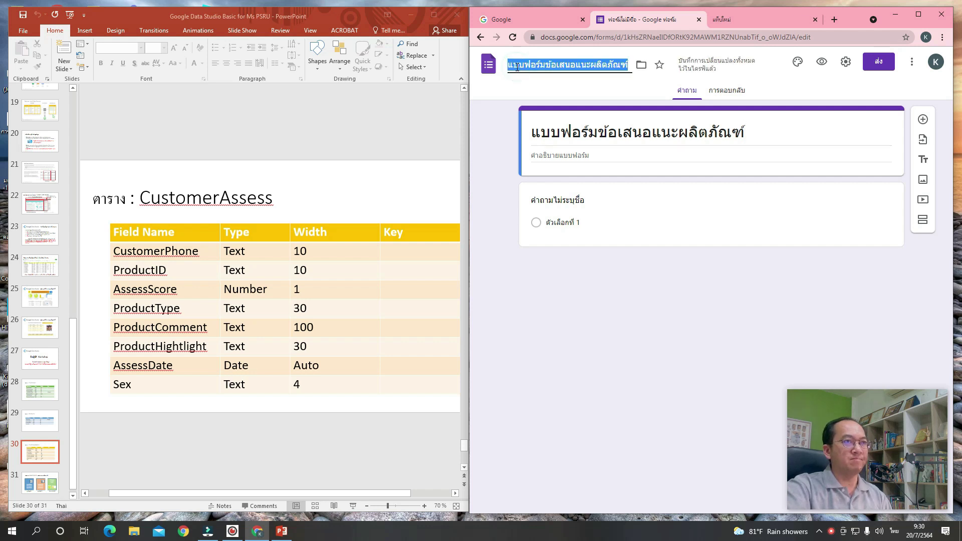
key("Tab")
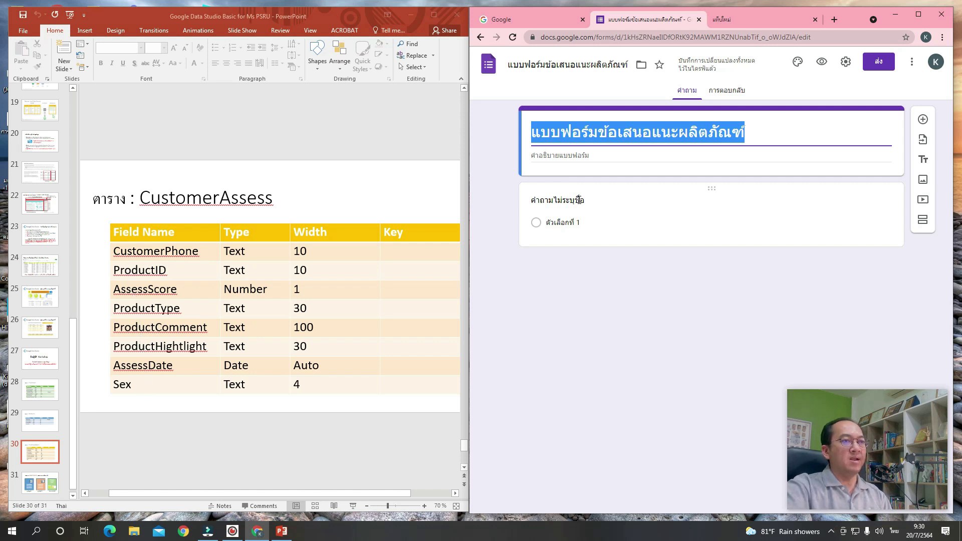
left_click(602, 202)
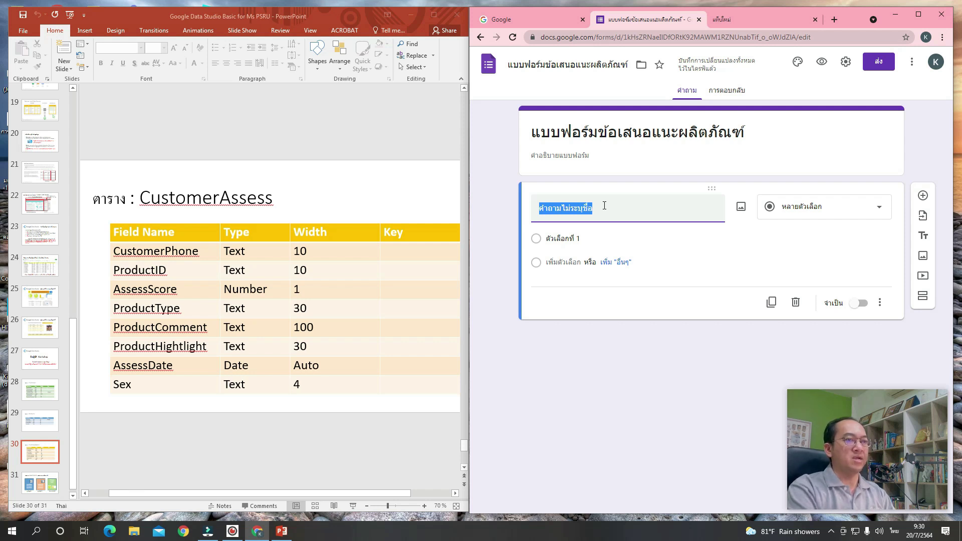
type("ฉ")
key("BackSpace")
key("grave")
type("Cus")
type("tomer")
type("Ph")
key("BackSpace")
type("hone")
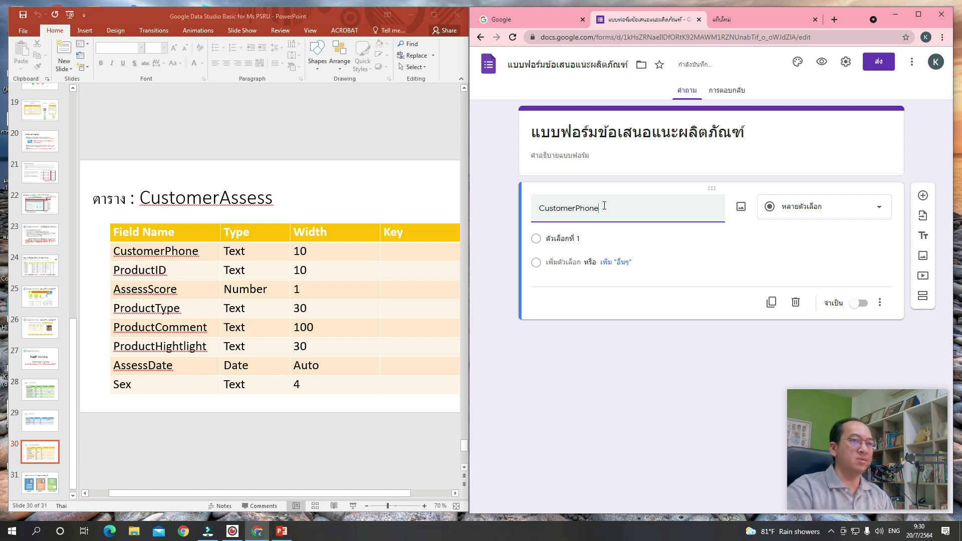
left_click(804, 215)
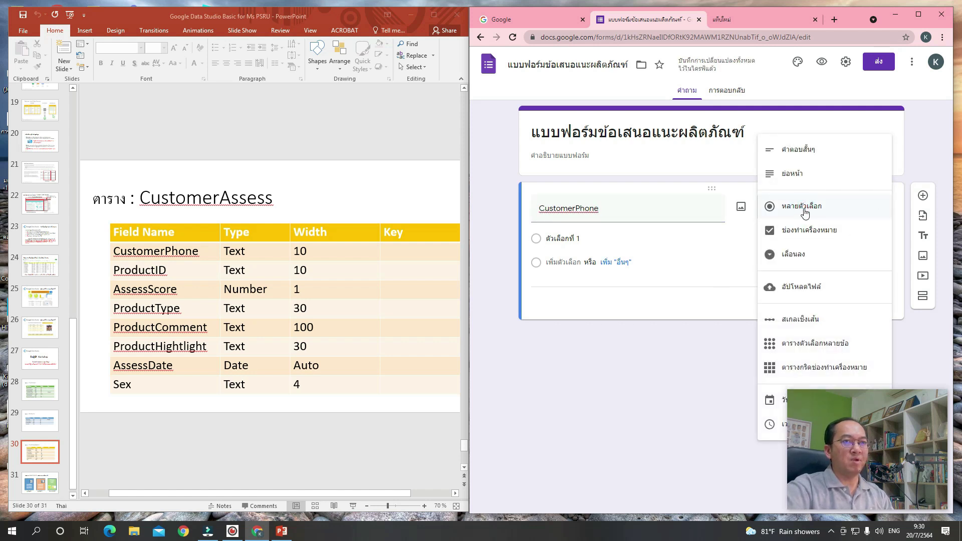
left_click(818, 154)
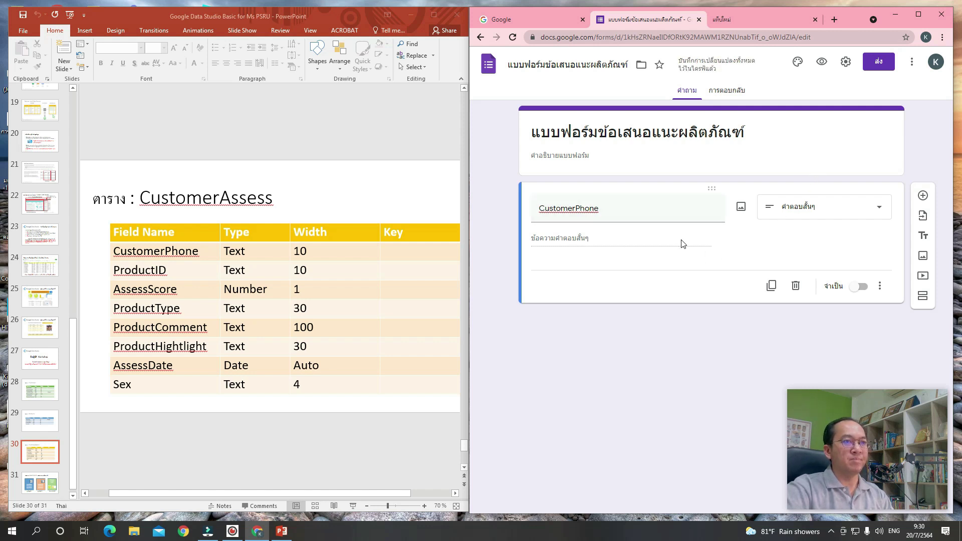
Add a short-answer question titled ProductID, followed by another blank question.
left_click(926, 199)
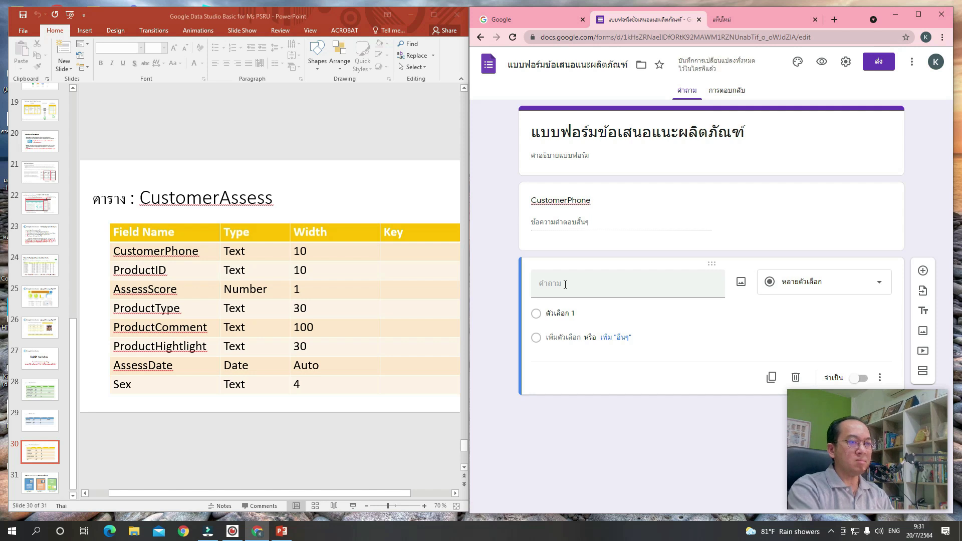
left_click(565, 285)
type("ProductID")
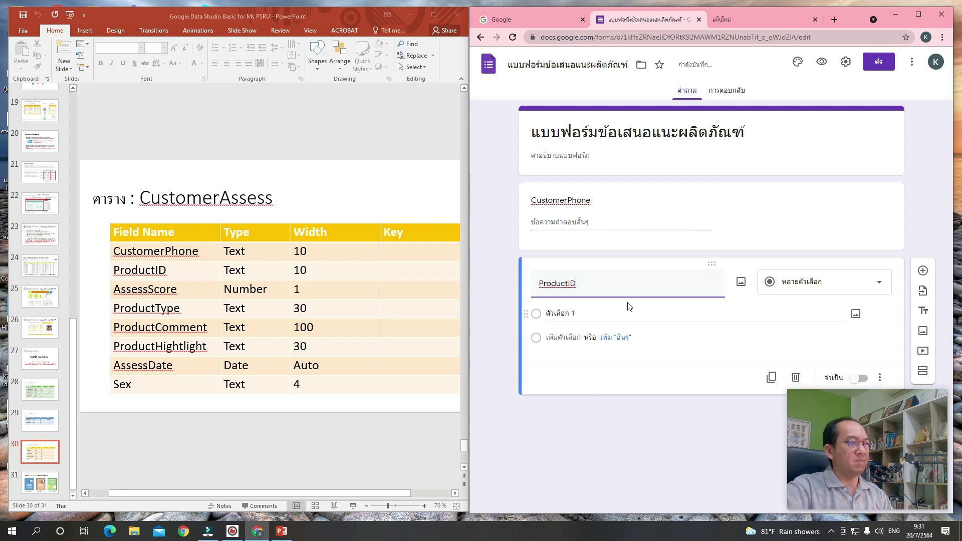
left_click(812, 289)
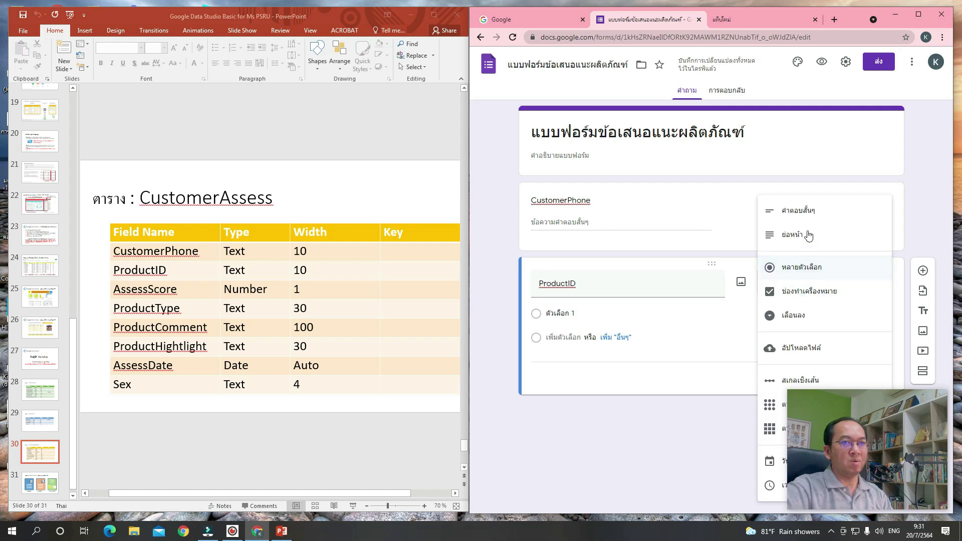
left_click(799, 211)
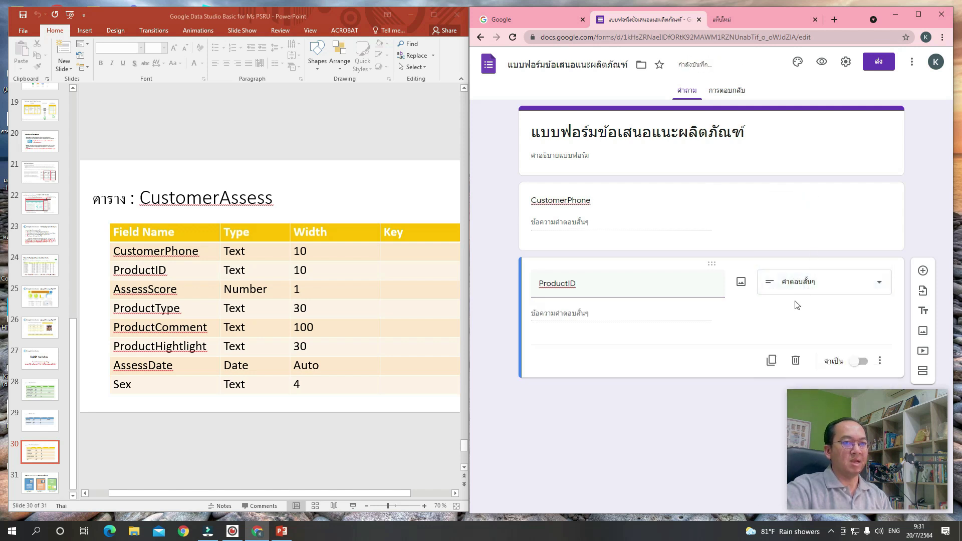
left_click(924, 271)
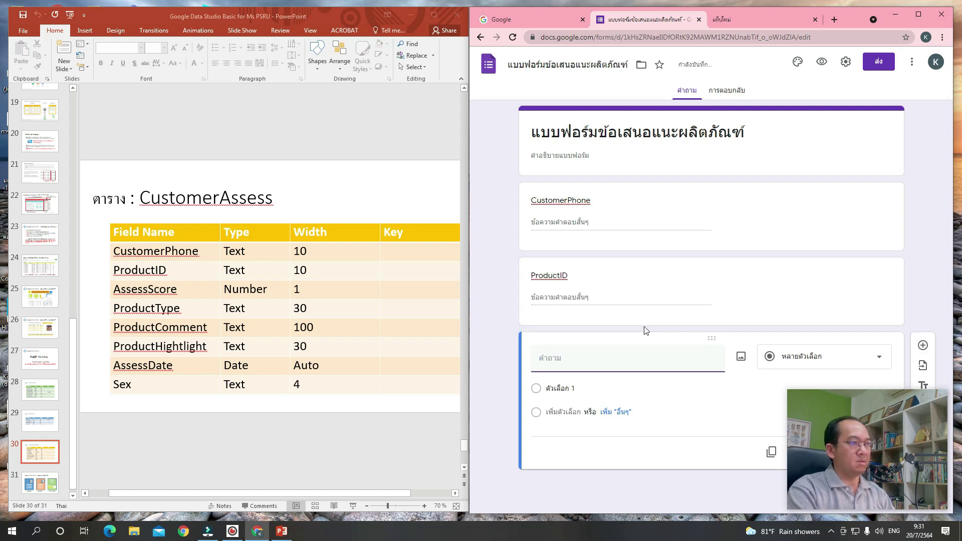
Title the new question AssessScore and make it a dropdown.
type("AssessScore")
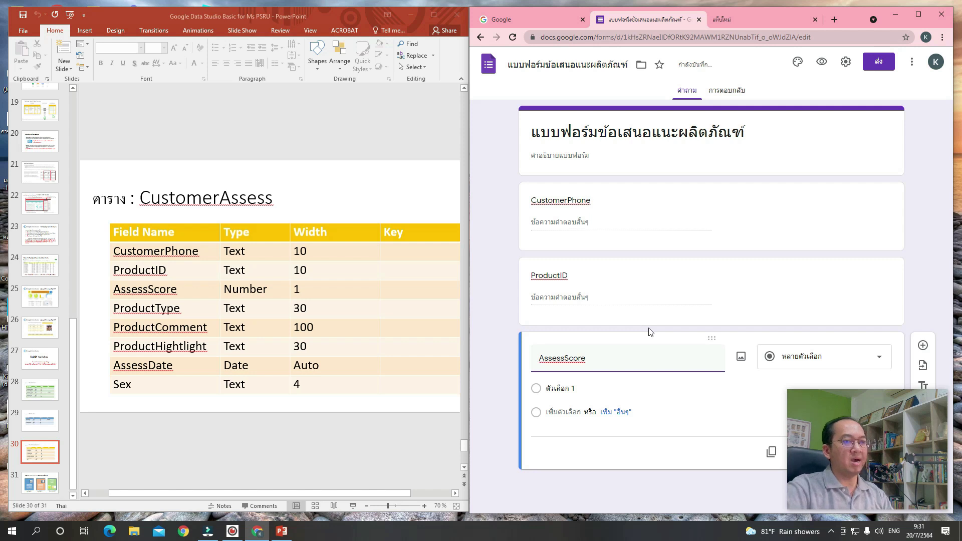
left_click_drag(867, 444, 844, 168)
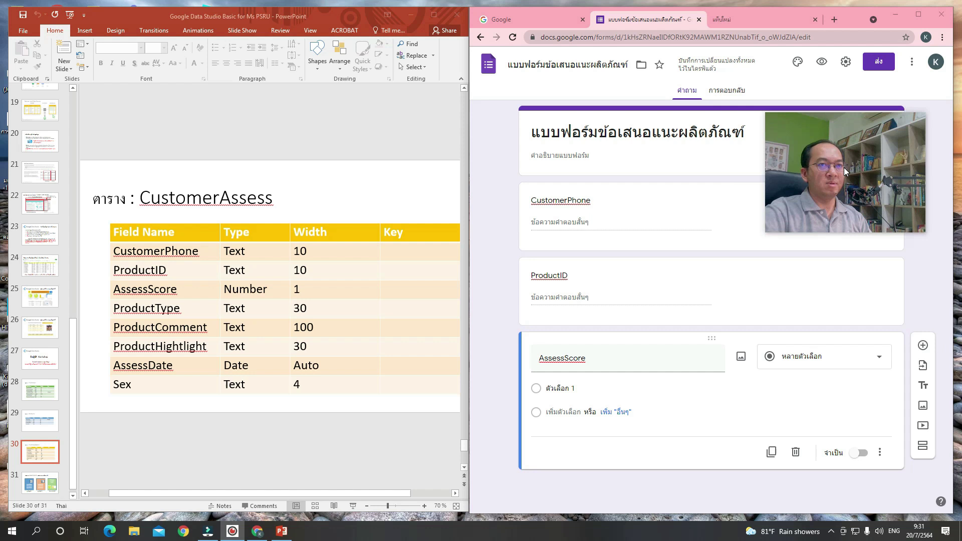
left_click(808, 366)
left_click(815, 319)
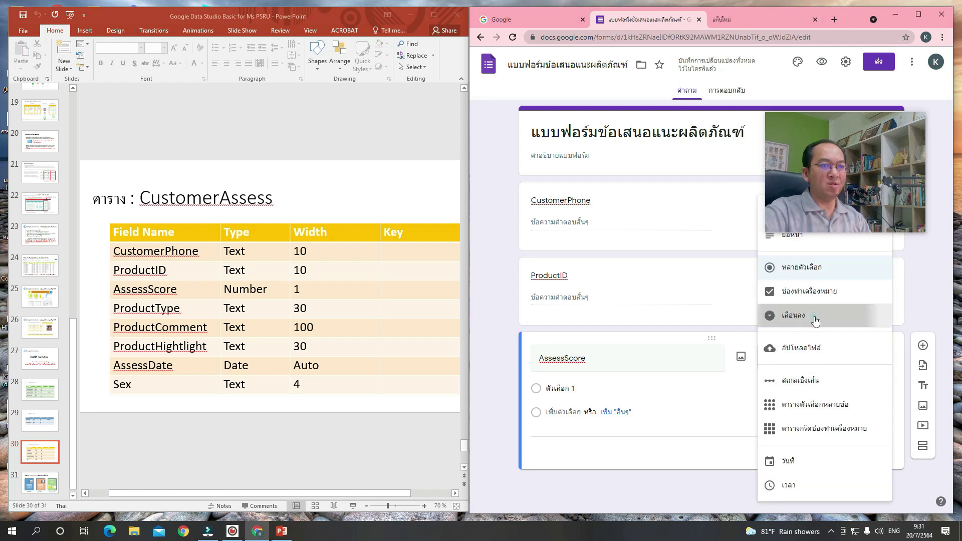
Enter the AssessScore numeric options (1, 2, 3, 4) and add a new question below.
left_click(573, 389)
type("1")
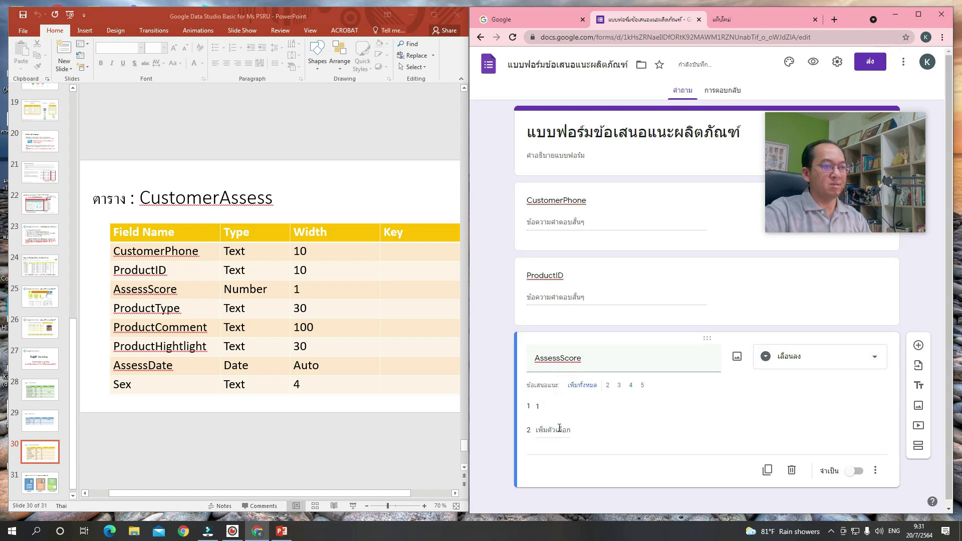
left_click(560, 429)
type("2")
left_click(551, 454)
type("3")
left_click(549, 479)
type("4")
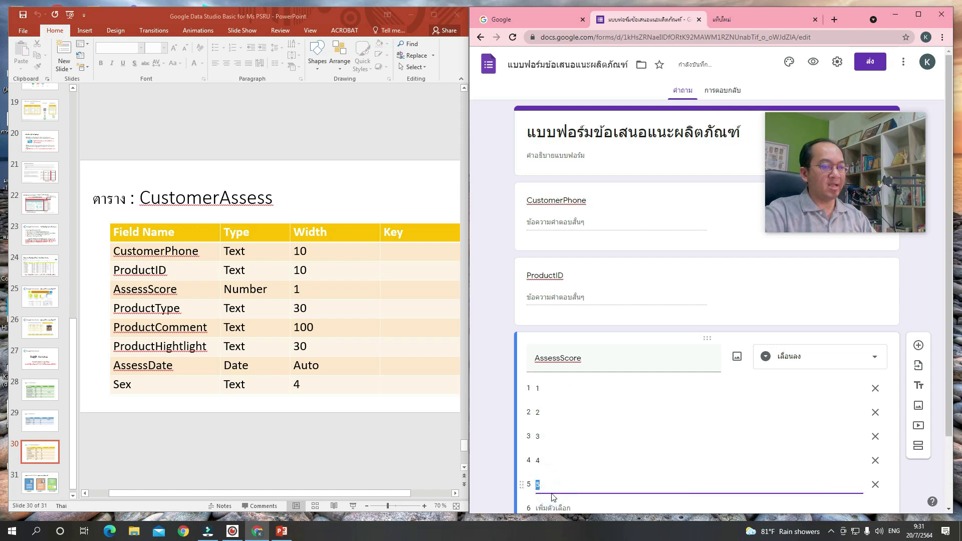
left_click(764, 334)
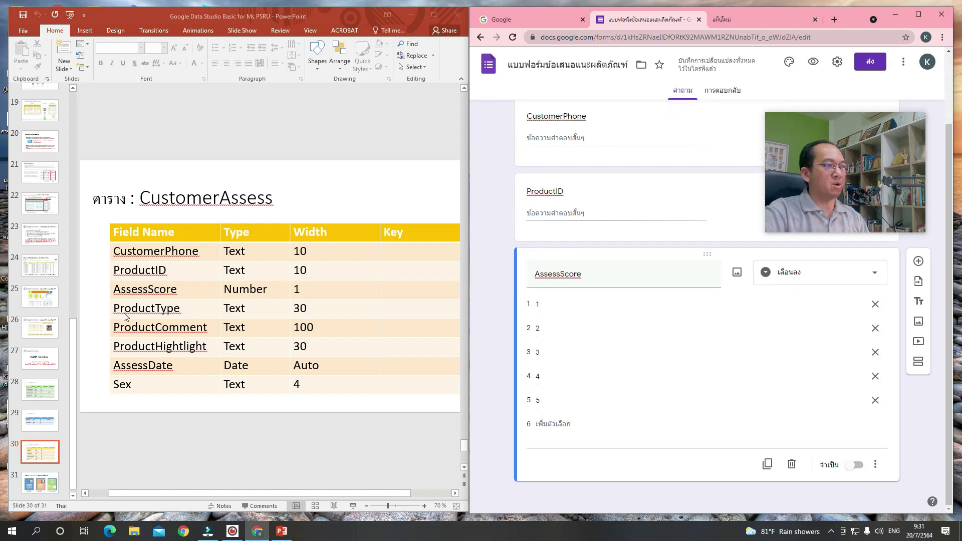
left_click(920, 265)
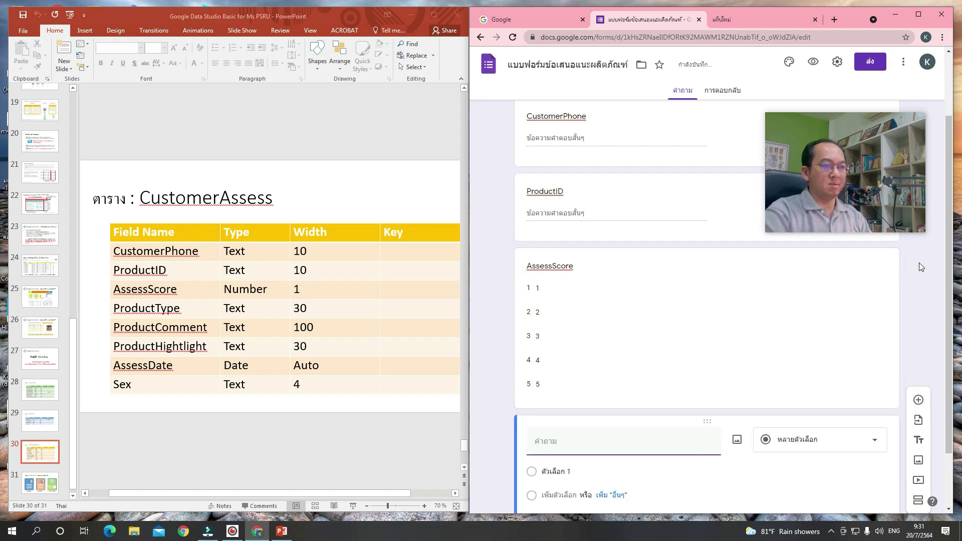
Title the new question ProductType and make it a dropdown.
type("ProductType")
scroll(901, 301, "down", 2)
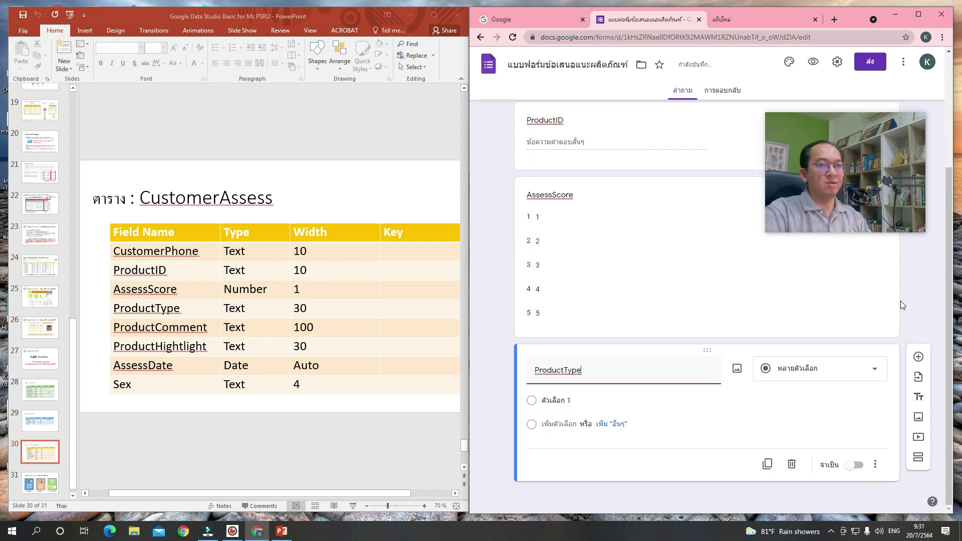
left_click(804, 373)
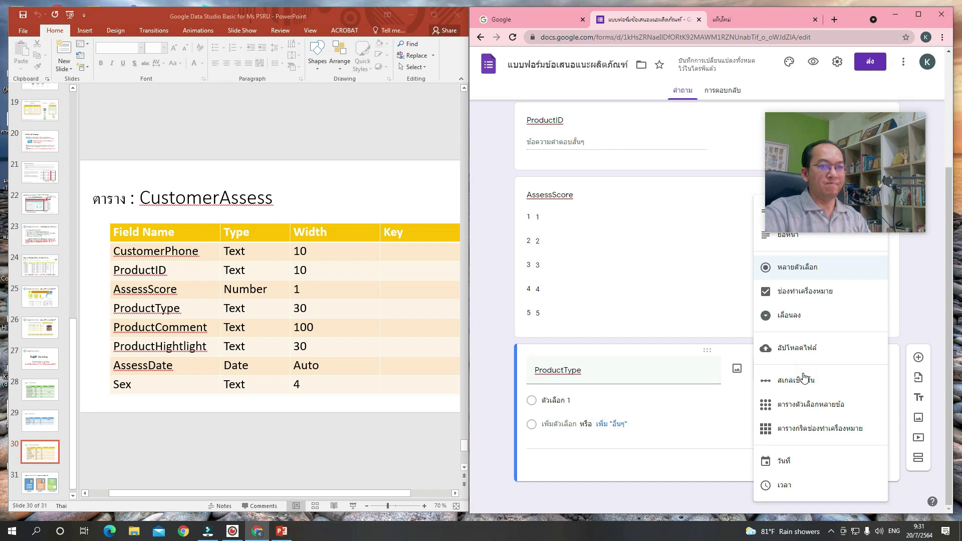
left_click(808, 316)
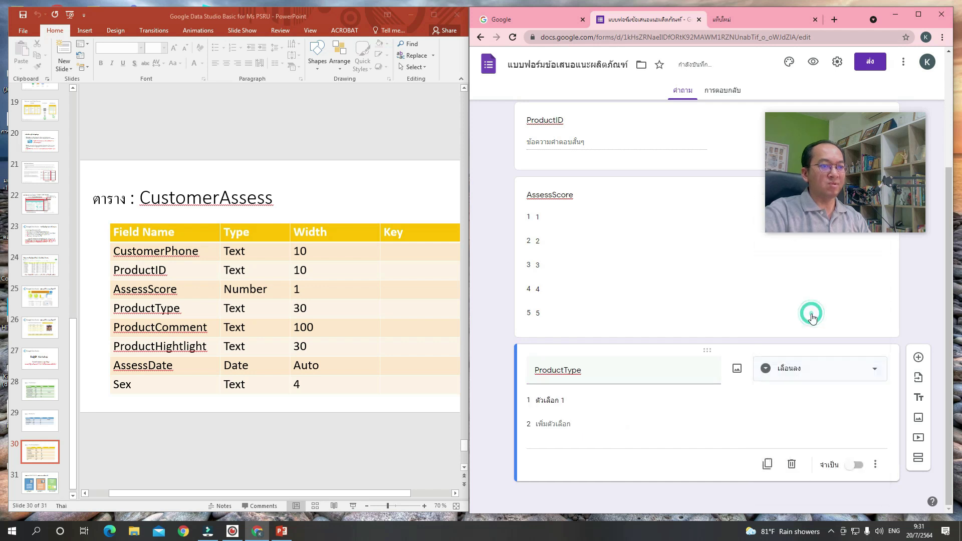
Give ProductType the options คอมพิวเตอร์, อุปกรณ์สำนักงาน and เครื่องใช้ไฟฟ้า.
left_click(580, 400)
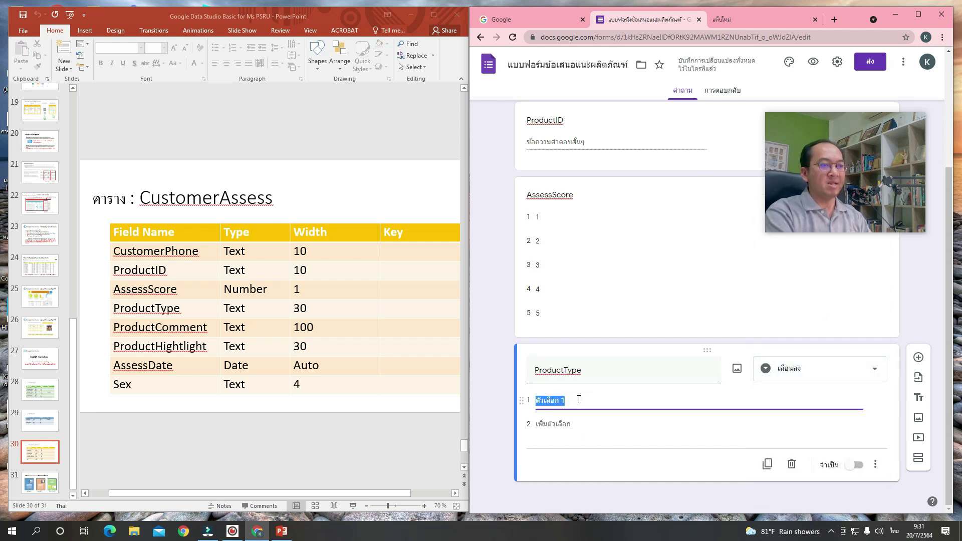
type("คอมพิวเตอร")
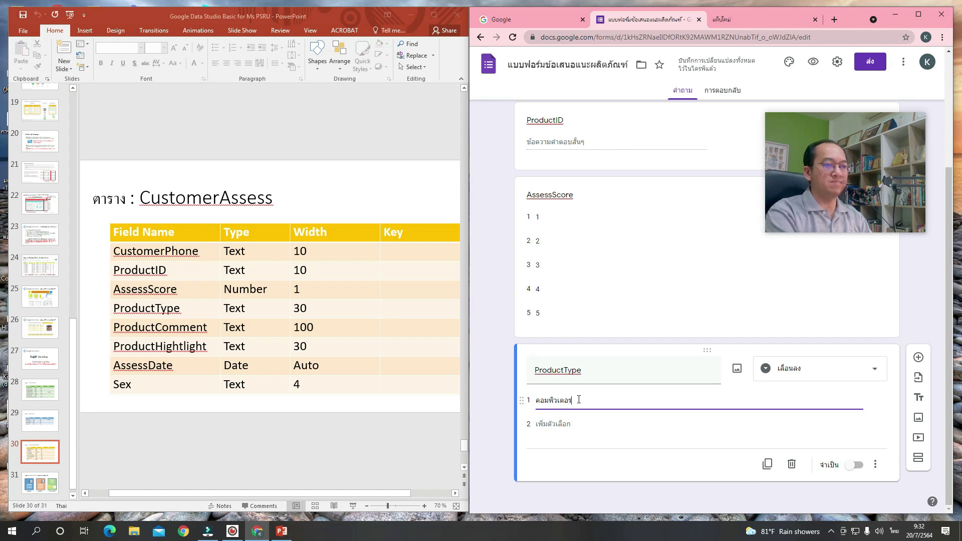
type("์")
left_click(568, 424)
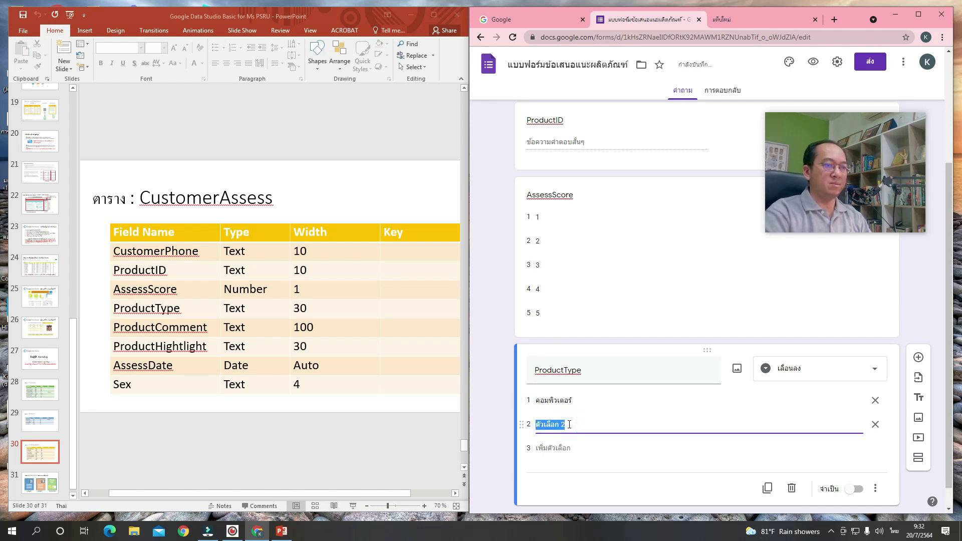
type("อุ")
key("BackSpace")
type("ปกรณ์สำนักงาน")
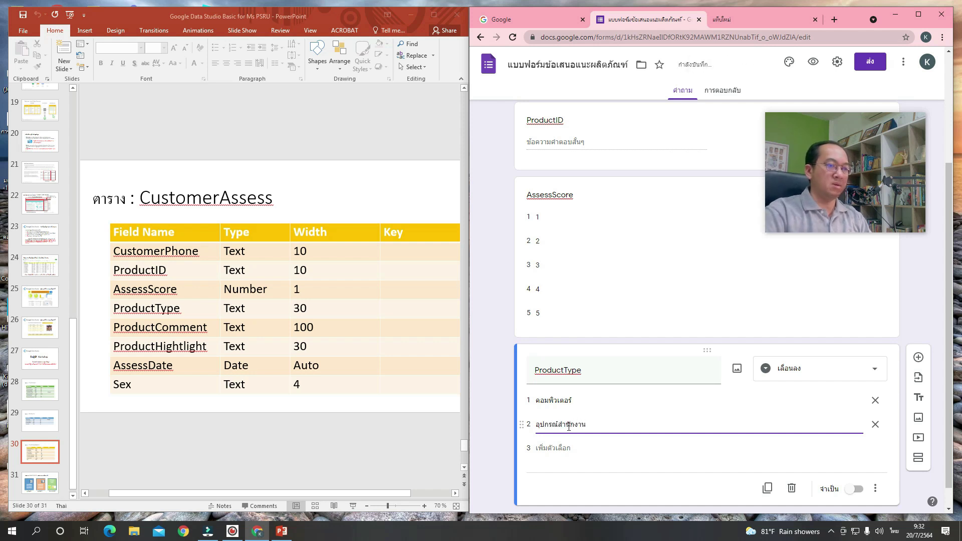
left_click(563, 449)
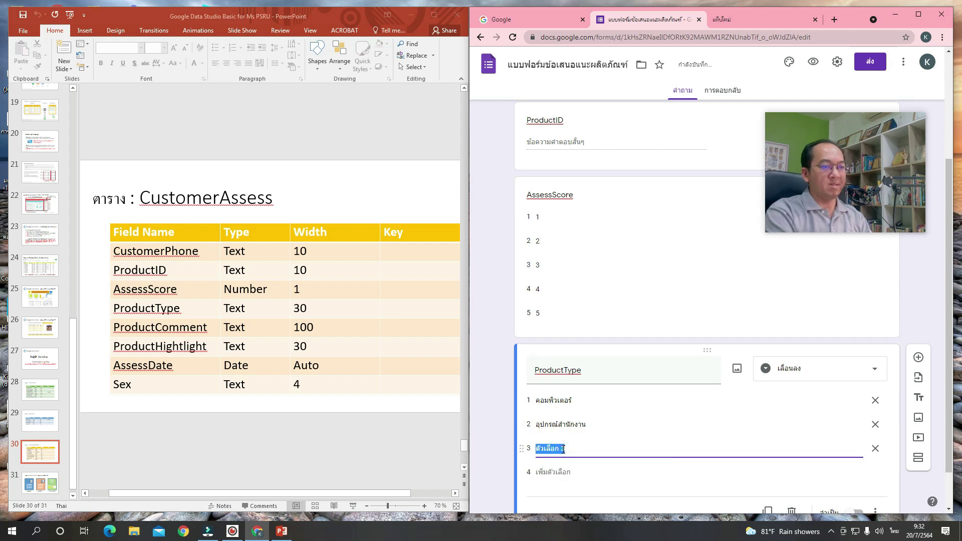
type("เค")
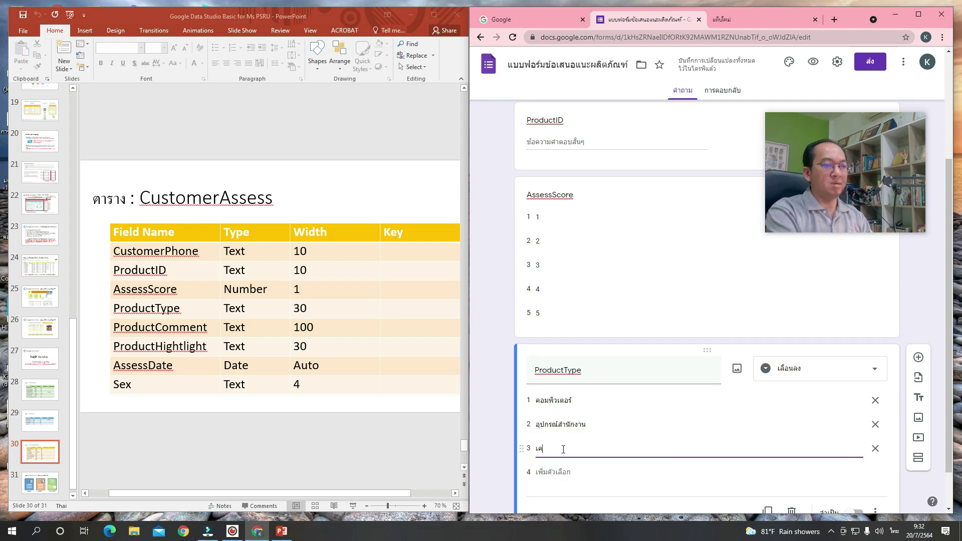
type("รื่องใช้ไฟฟ้า")
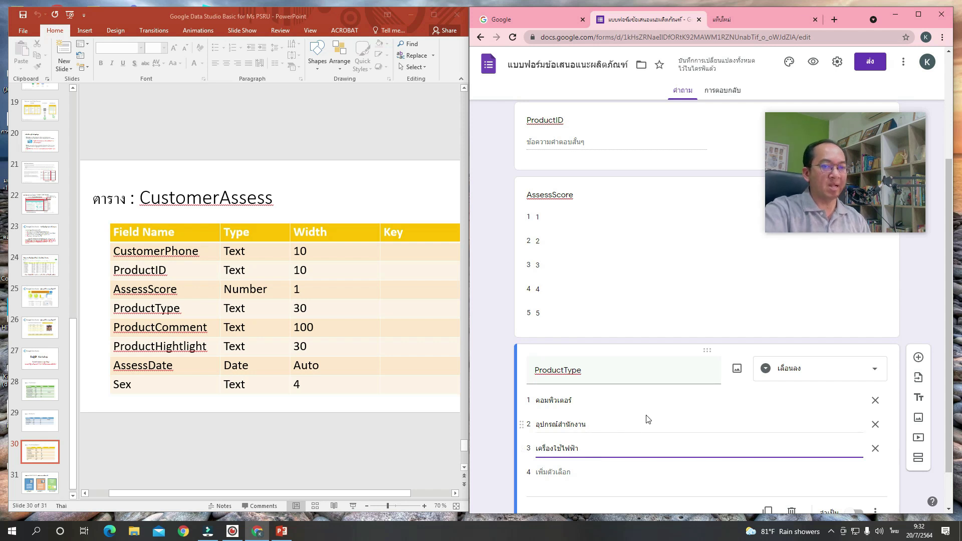
Add a new question titled ProductComment.
scroll(647, 419, "down", 1)
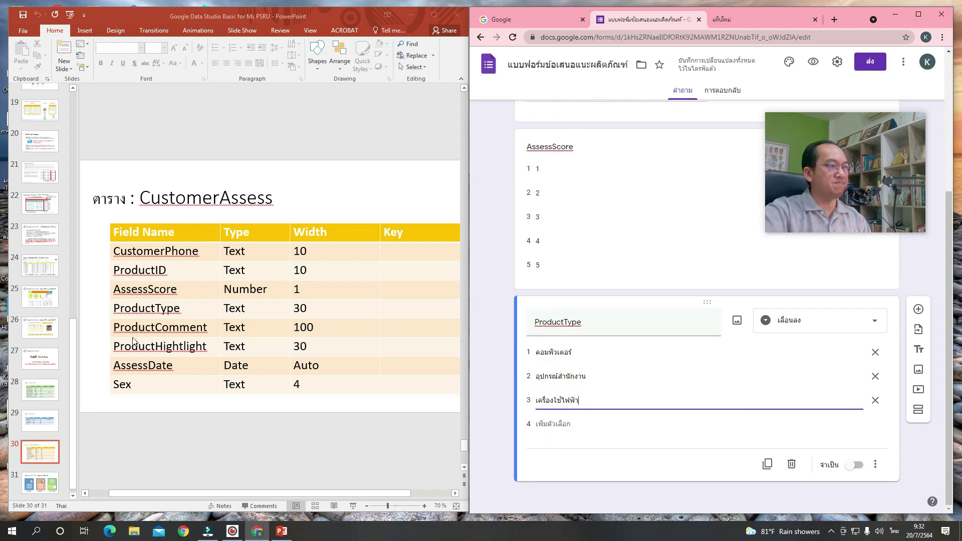
left_click(919, 314)
key("grave")
type("ProductComment")
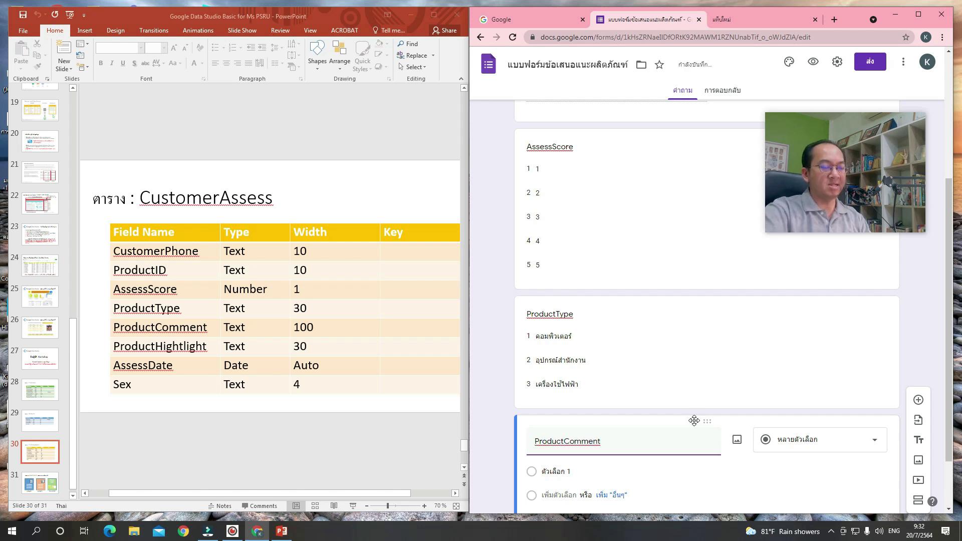
Make ProductComment a short-answer question.
scroll(697, 426, "down", 2)
left_click(839, 374)
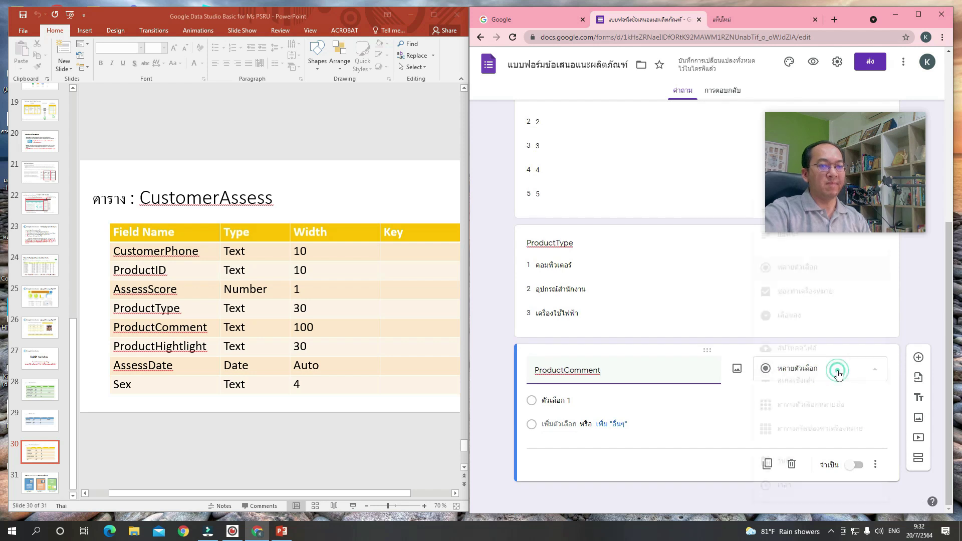
scroll(835, 321, "up", 2)
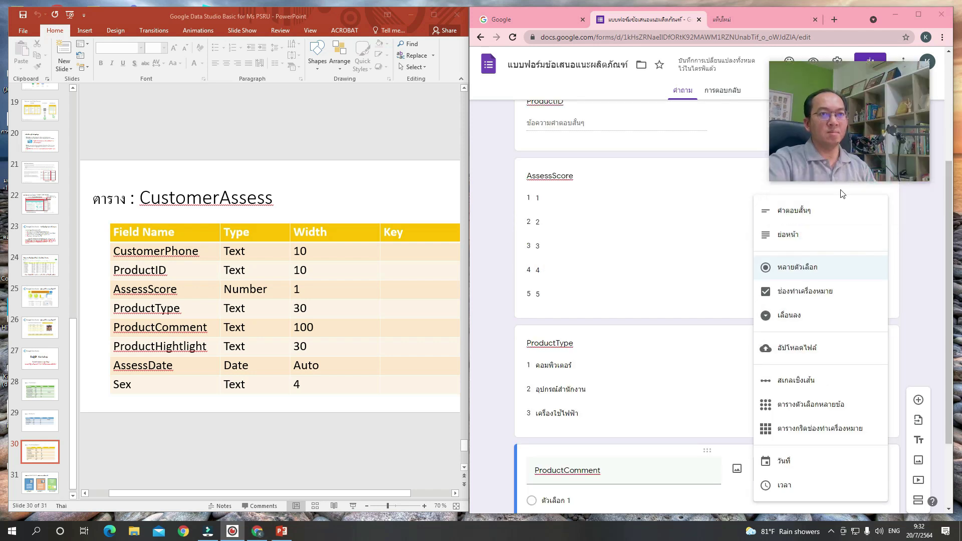
left_click(832, 213)
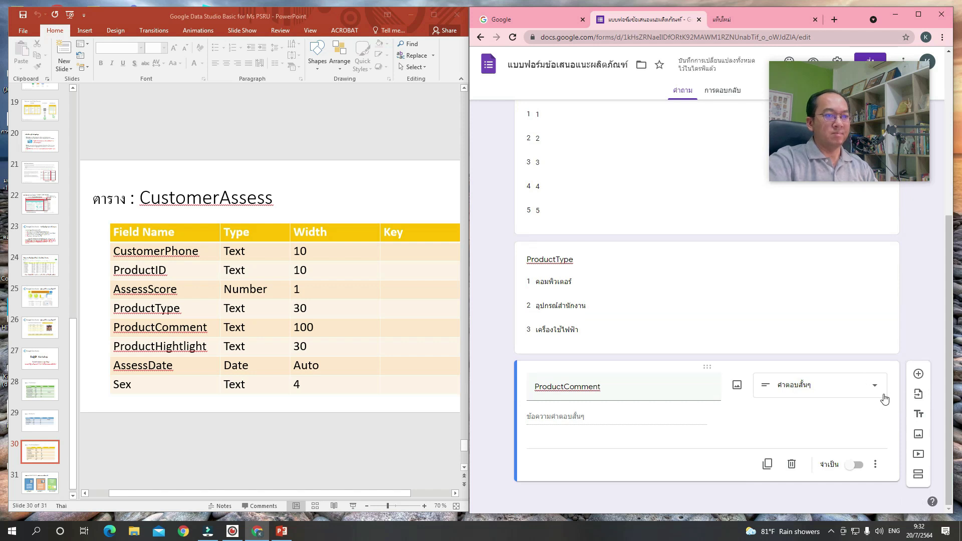
Add a short-answer question titled ProductHightLight.
left_click(918, 374)
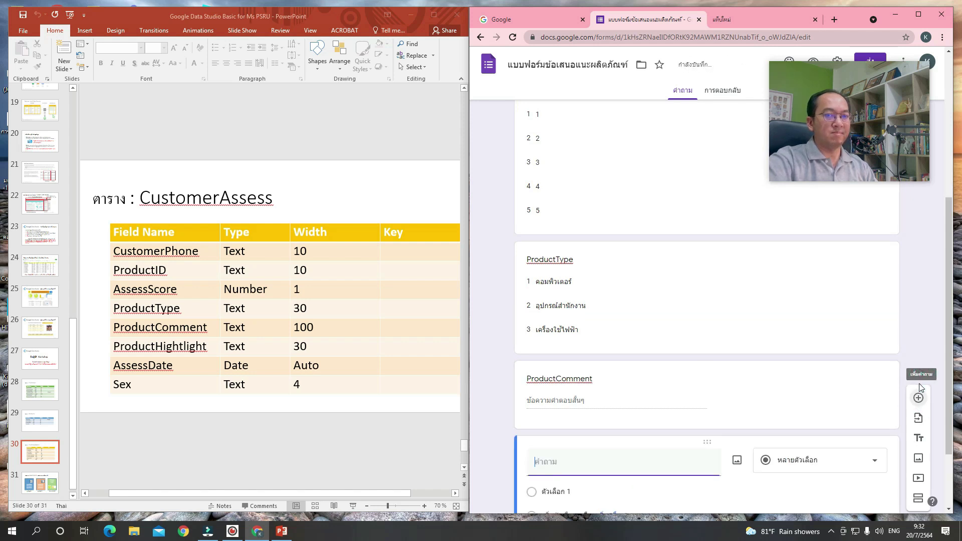
type("Pro")
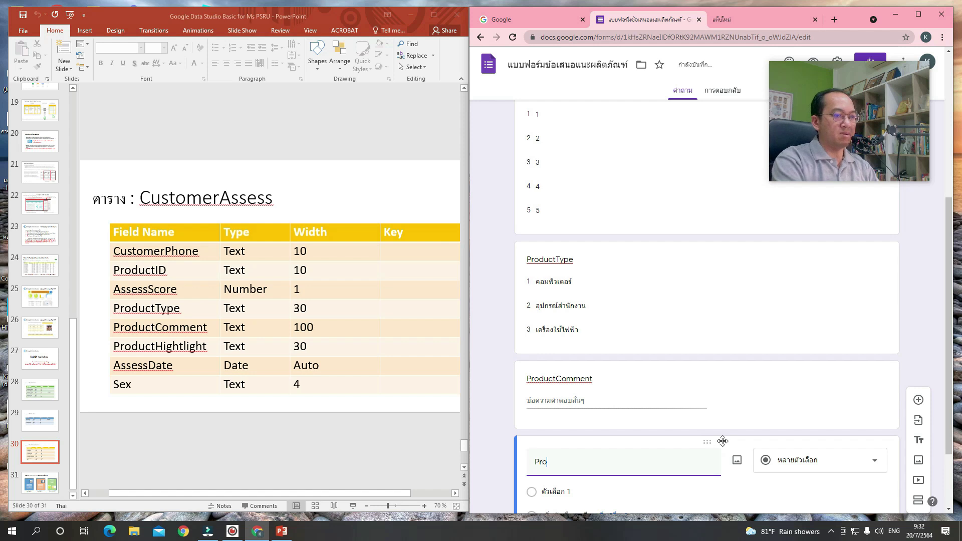
type("ductHightLight")
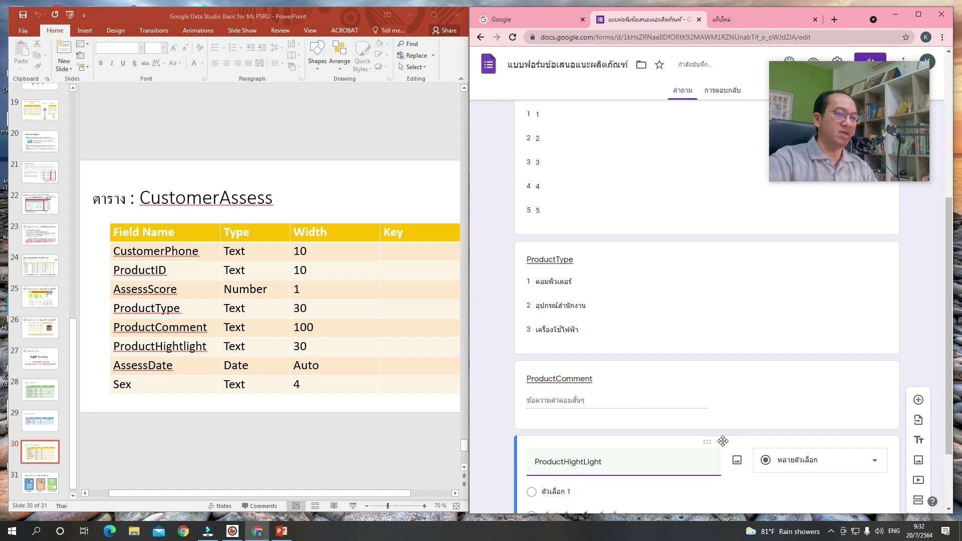
left_click(782, 460)
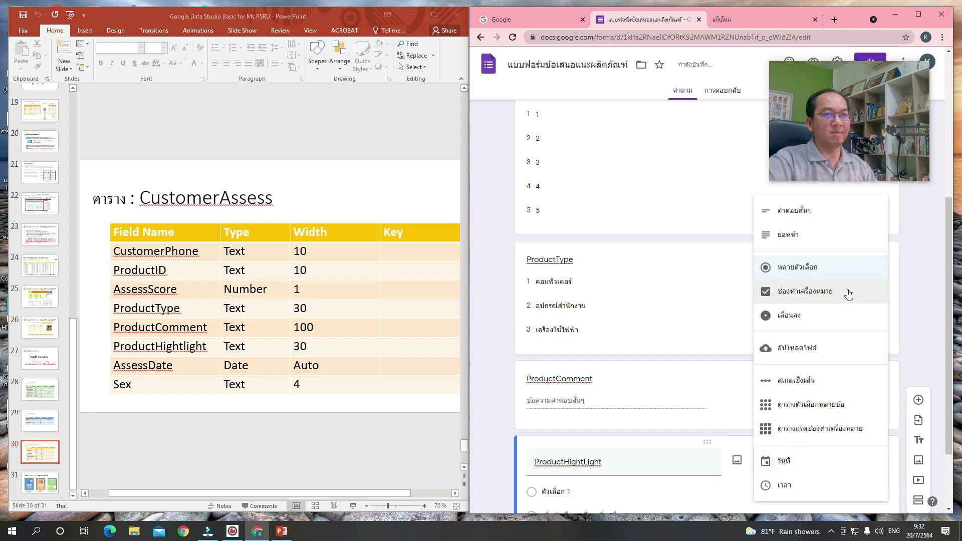
left_click(847, 213)
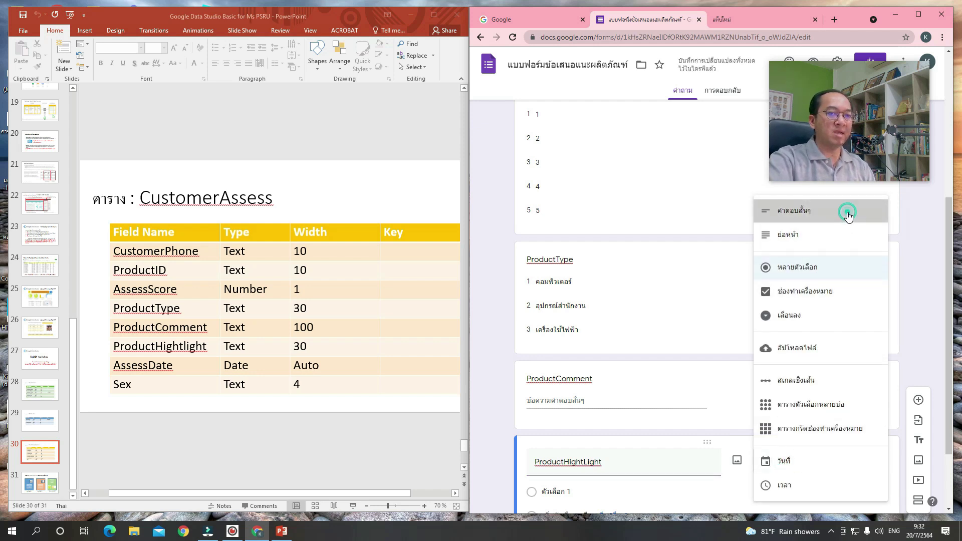
scroll(917, 333, "down", 2)
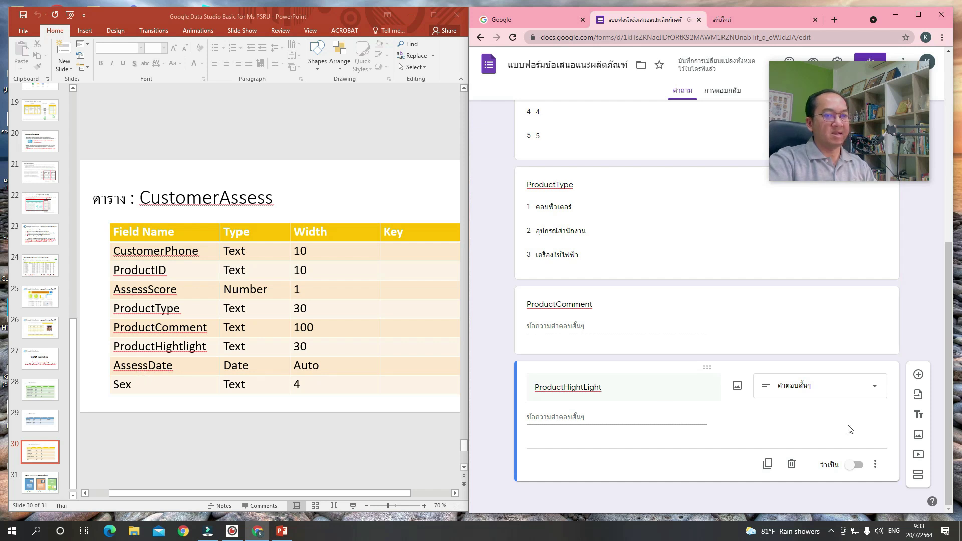
Add a date question titled AssessDate.
left_click(920, 380)
type("AssessDate")
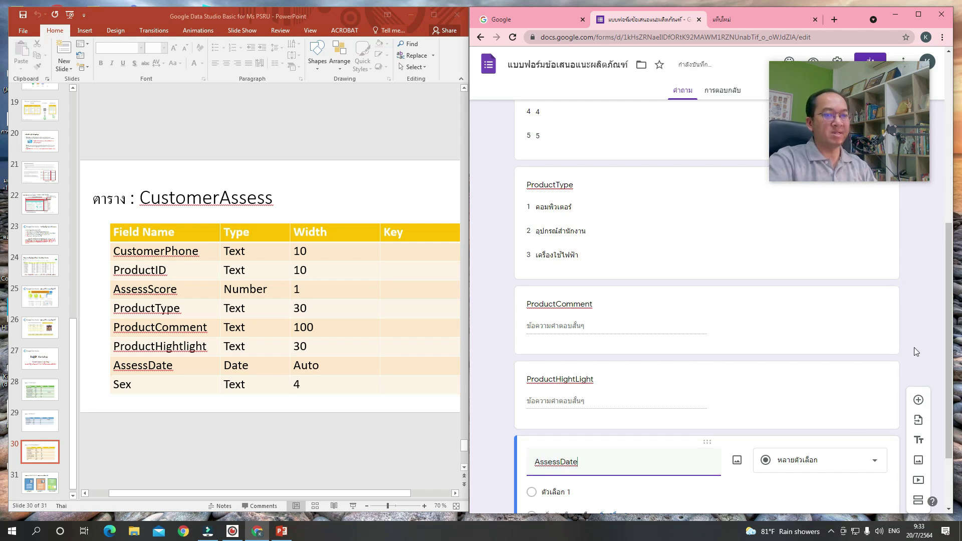
scroll(914, 347, "down", 1)
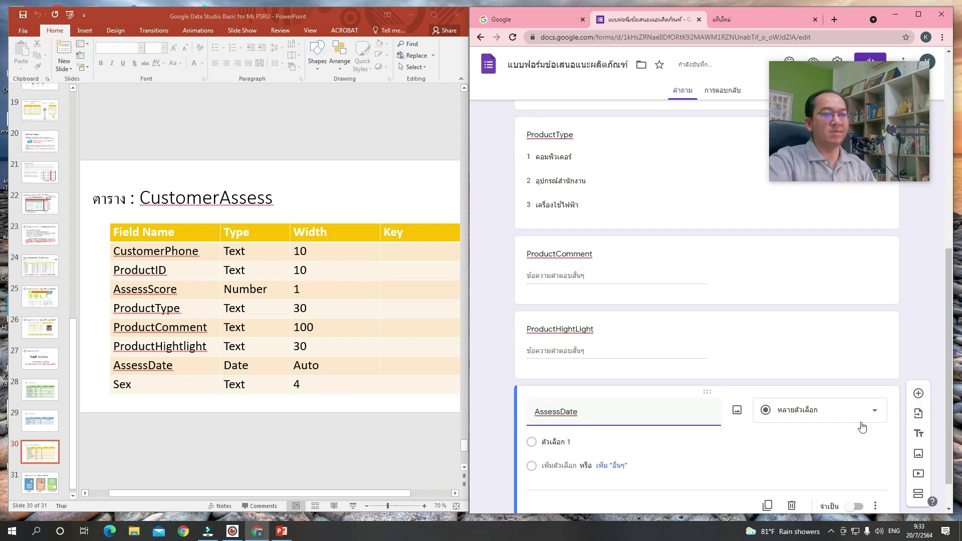
left_click(803, 419)
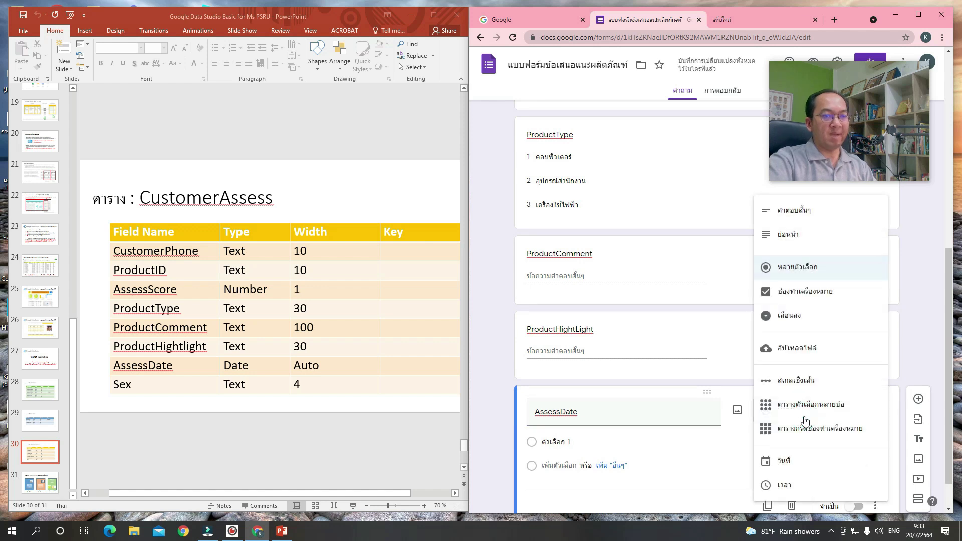
left_click(809, 461)
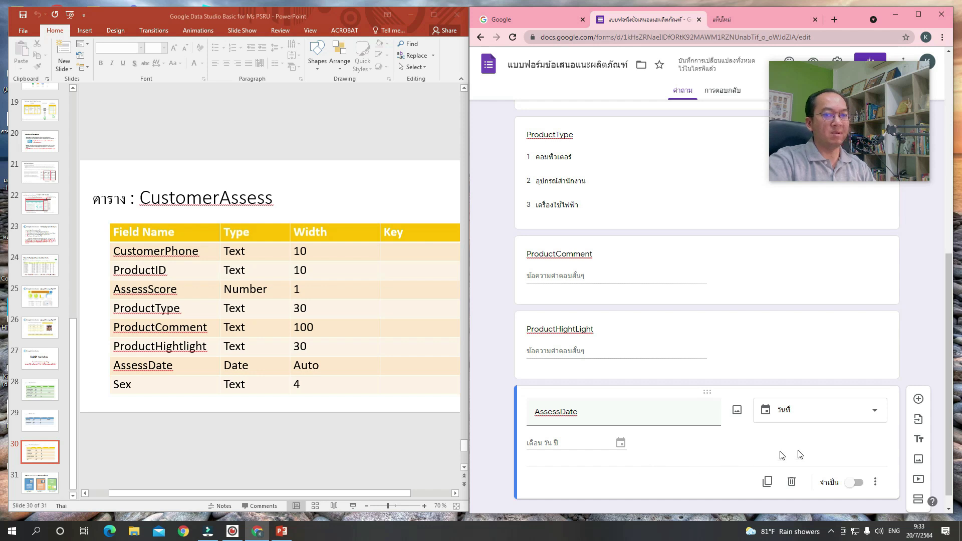
Add a Sex multiple-choice question with the options ชาย and หญิง.
left_click(917, 404)
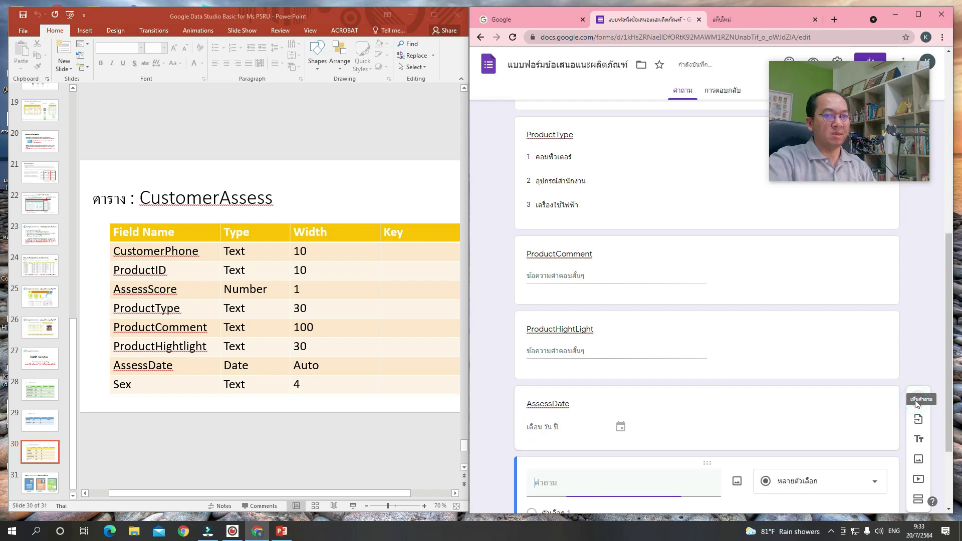
type("Sex")
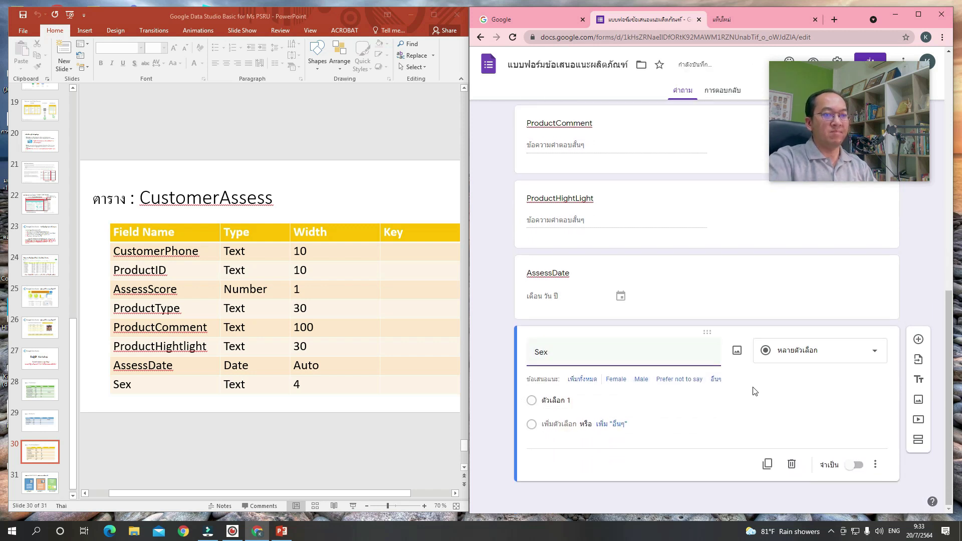
left_click(578, 402)
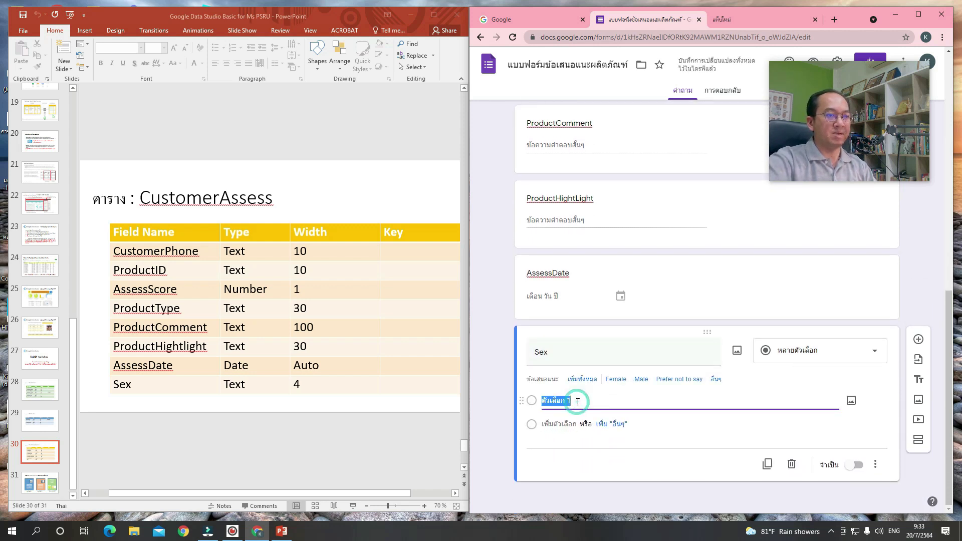
key("grave")
type("ชาย")
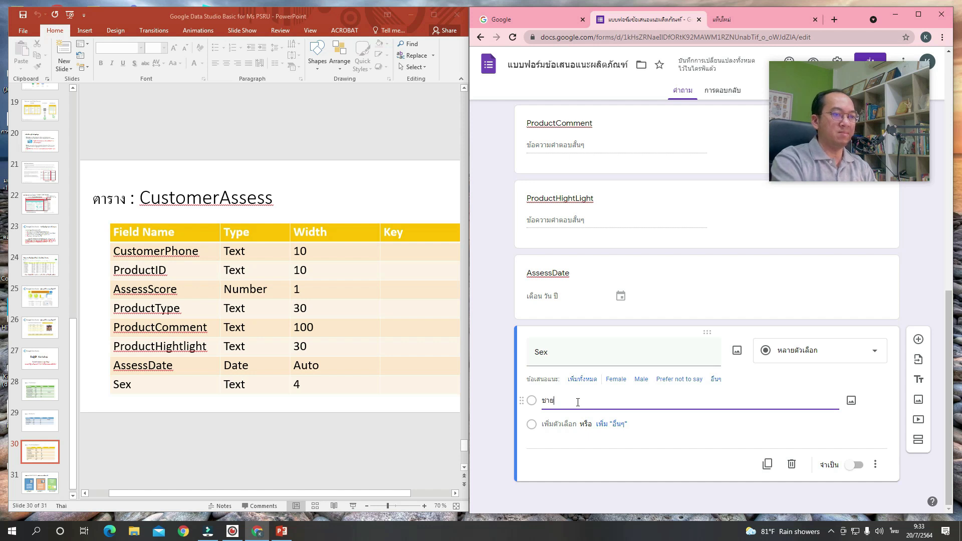
left_click(574, 425)
type("หญิง")
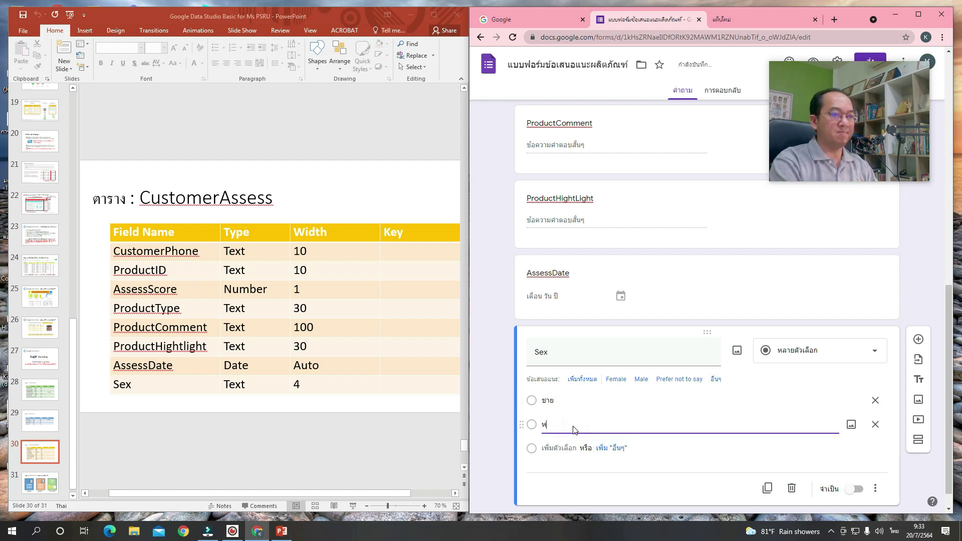
left_click(501, 422)
scroll(502, 422, "up", 2)
left_click_drag(880, 119, 388, 420)
scroll(698, 316, "up", 10)
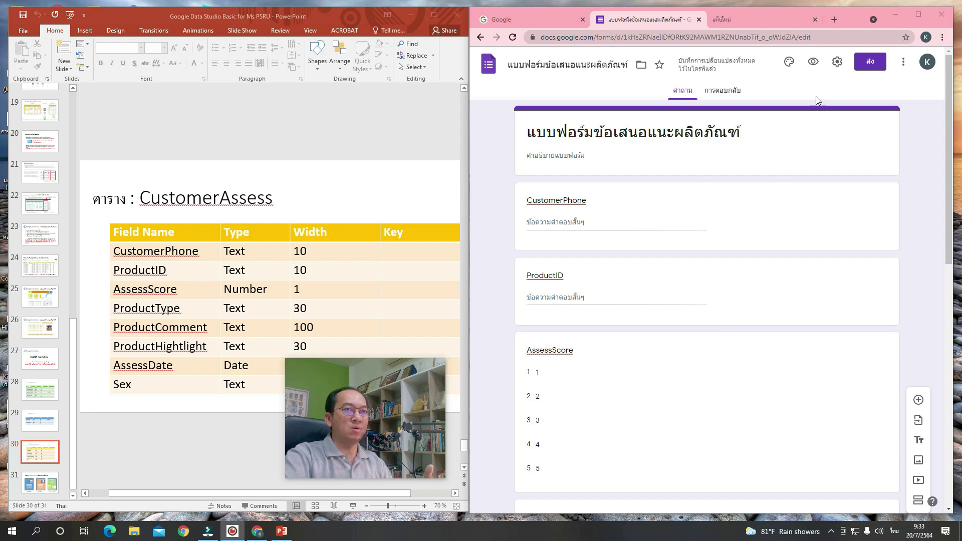
Let respondents see summary charts and set the confirmation message 'ขอบคุณสำหรับข้อมูลที่ลูกค้าบันทึกเข้ามาครับ'.
left_click(838, 62)
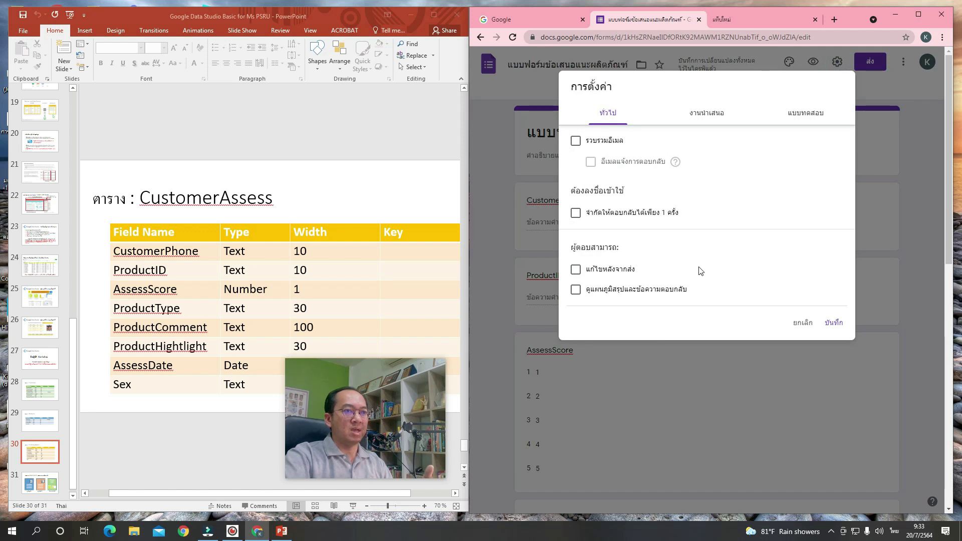
left_click(577, 290)
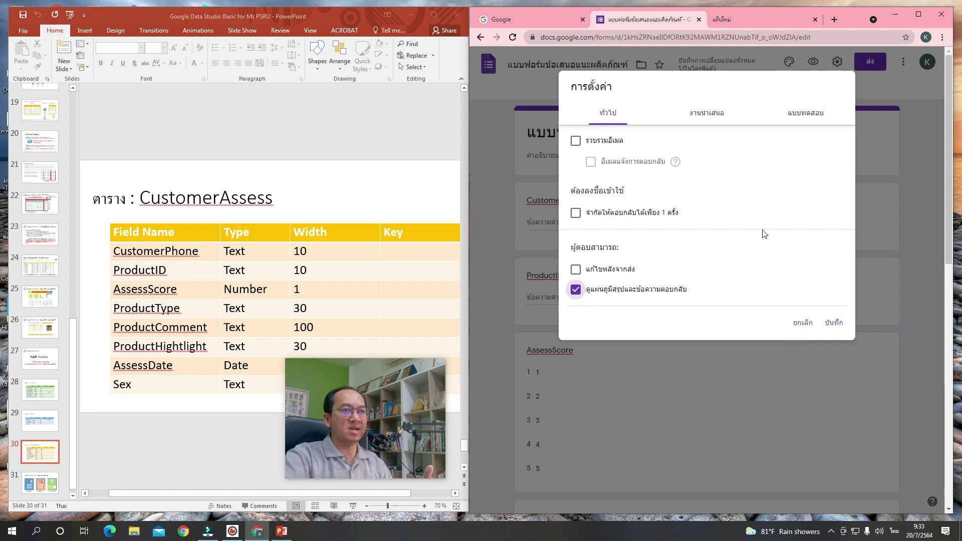
left_click(721, 118)
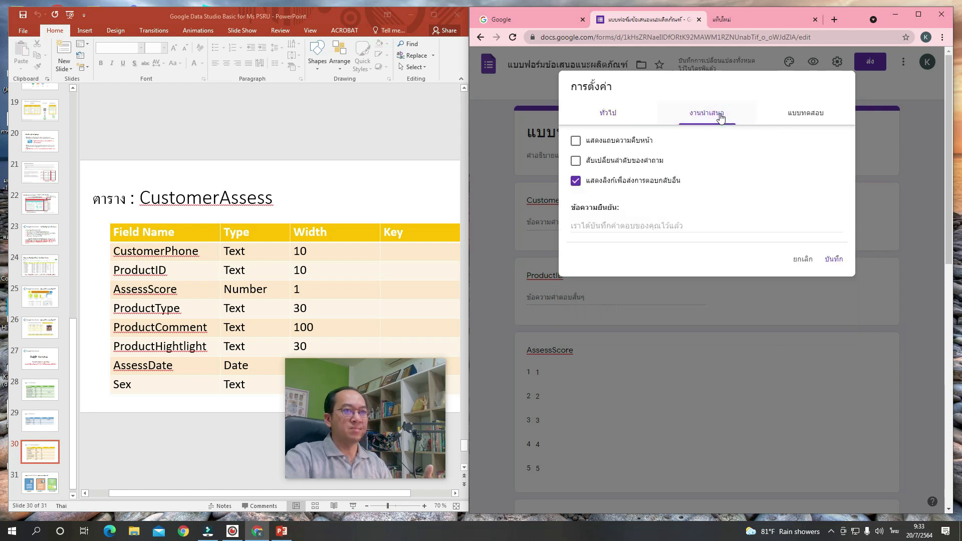
left_click(603, 227)
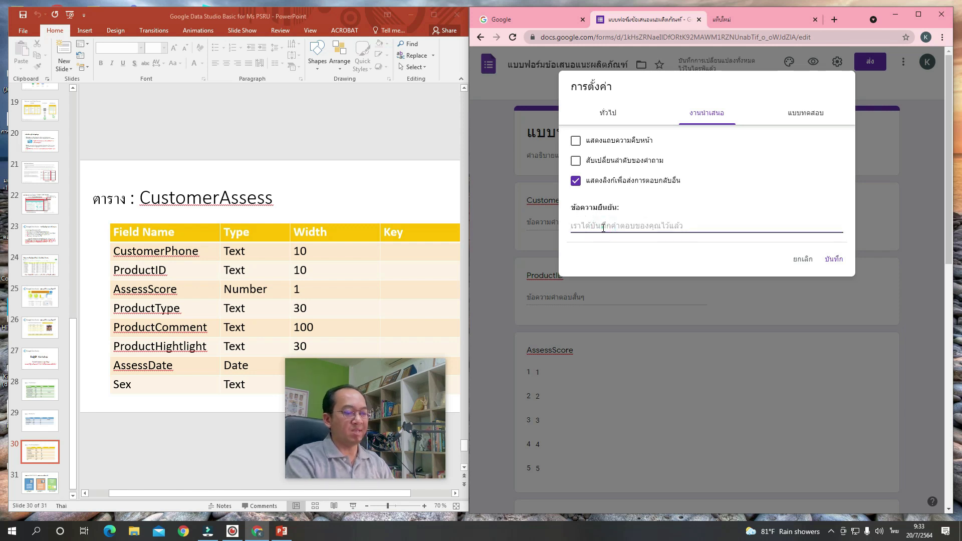
key("grave")
type("ขอขอบคุ")
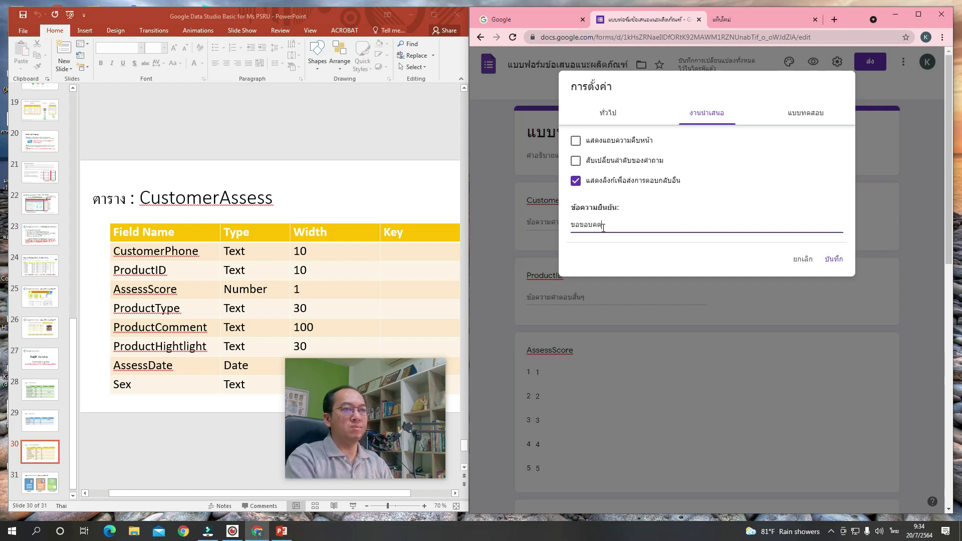
type("ณสำหรับข้อมูลที่ลูกค้า")
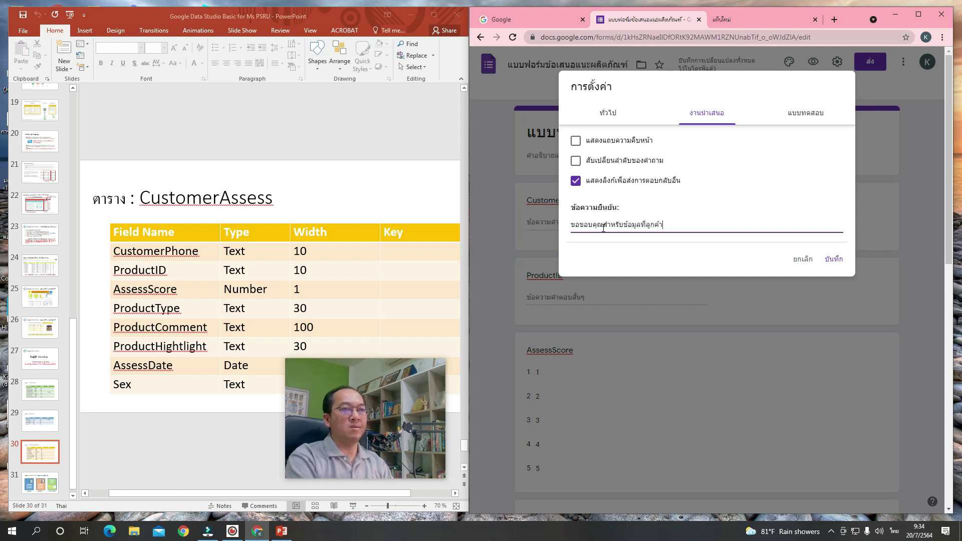
type("บันทึกเข้ามาครับ")
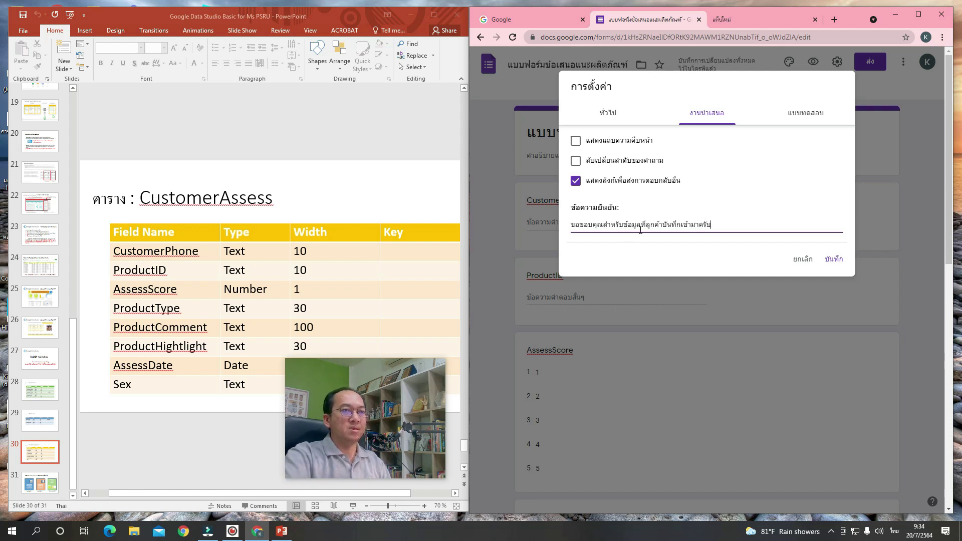
left_click(834, 258)
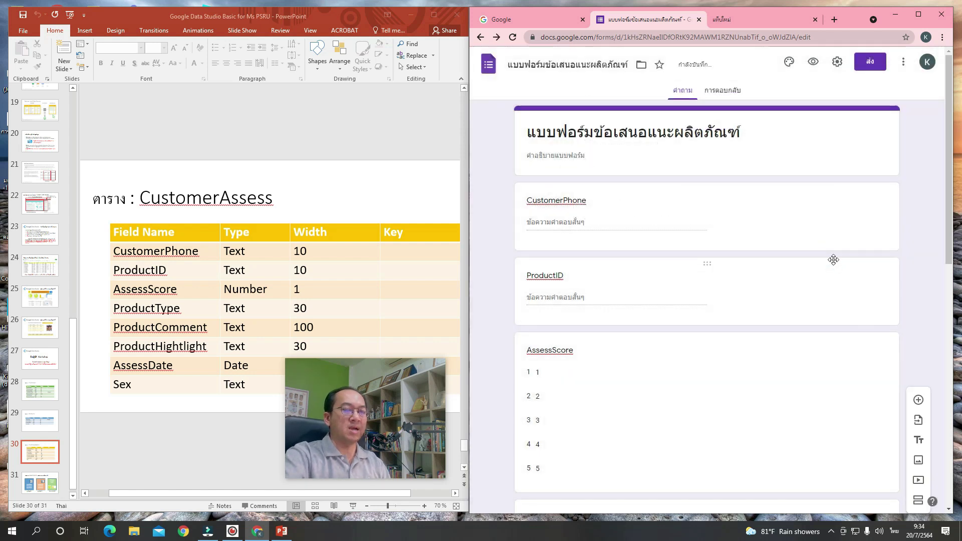
scroll(872, 320, "down", 4)
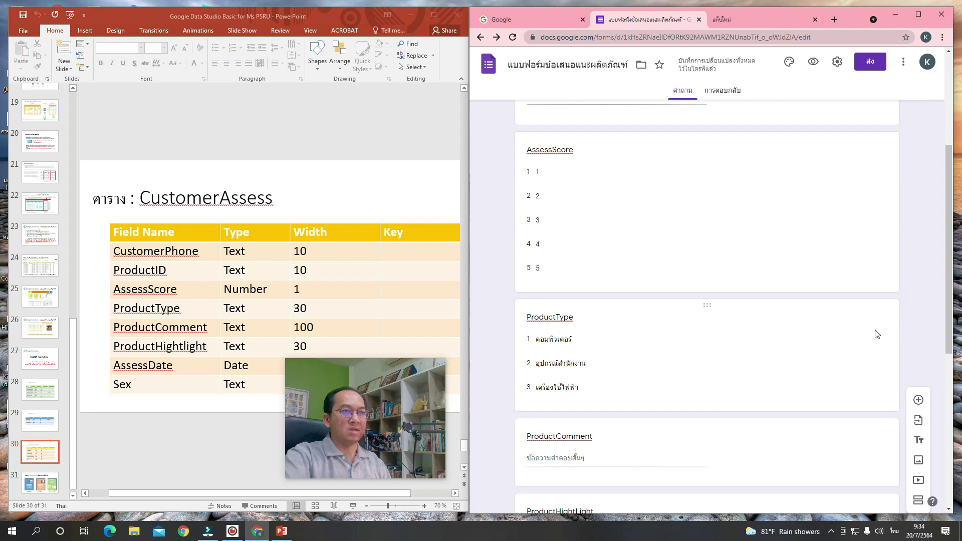
scroll(876, 334, "down", 3)
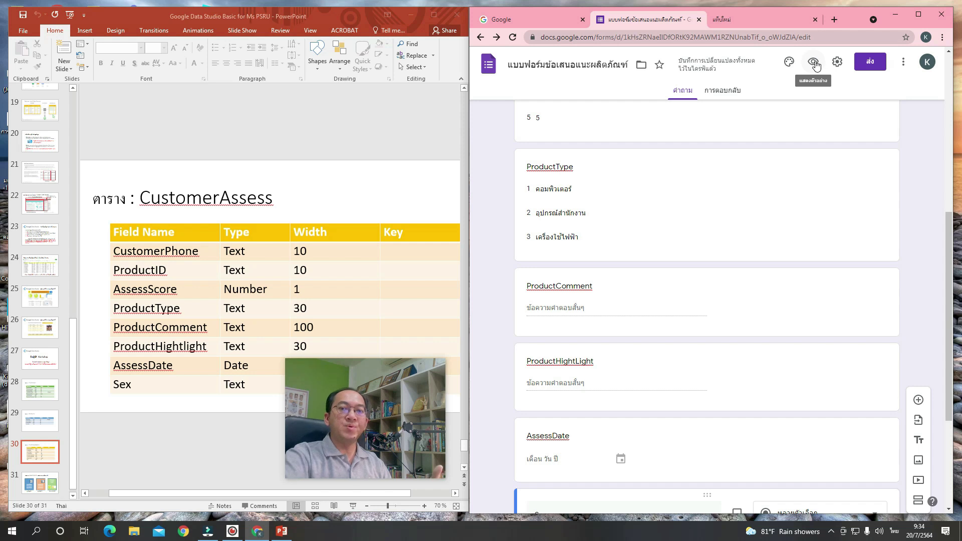
left_click(814, 62)
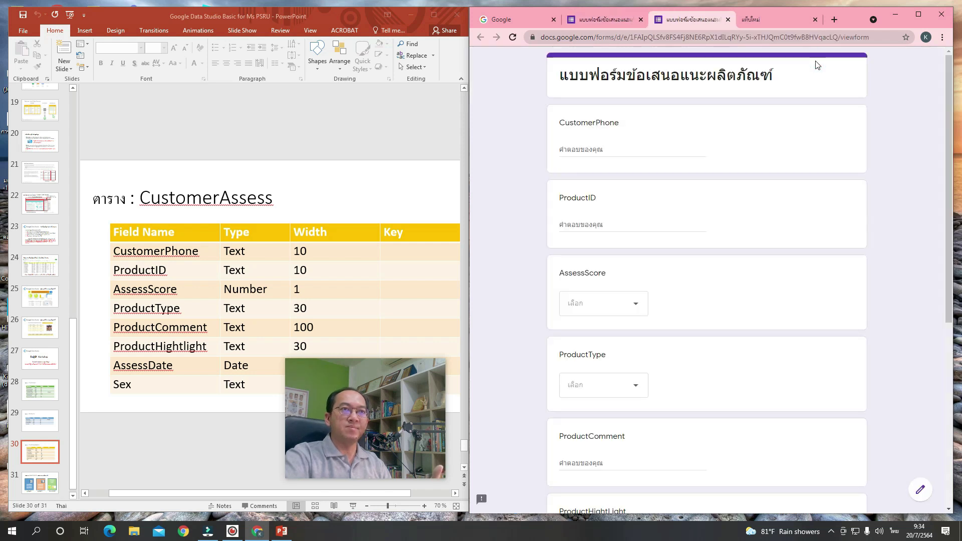
In the preview, enter a phone number, ProductID 1001, score 4 and product type คอมพิวเตอร์.
left_click(619, 152)
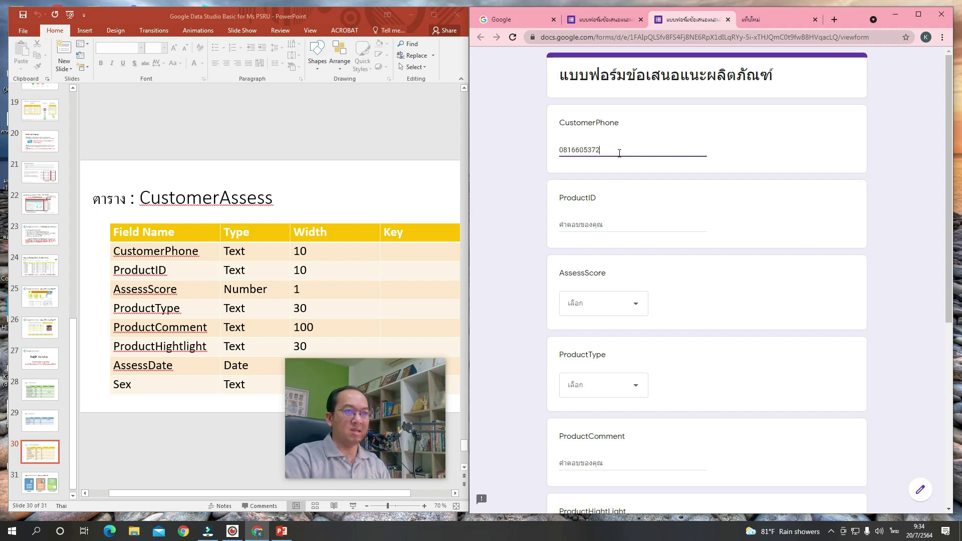
left_click(618, 227)
type("1001")
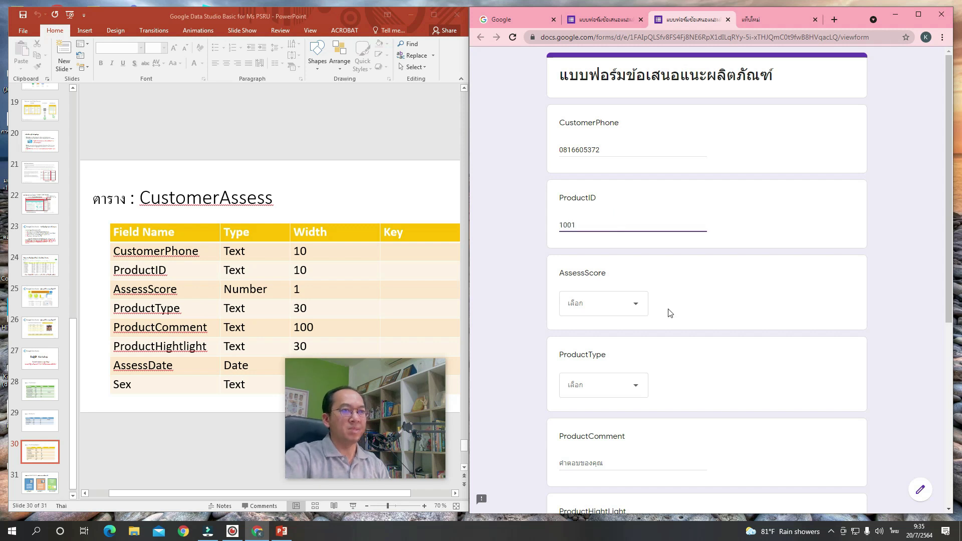
left_click(634, 304)
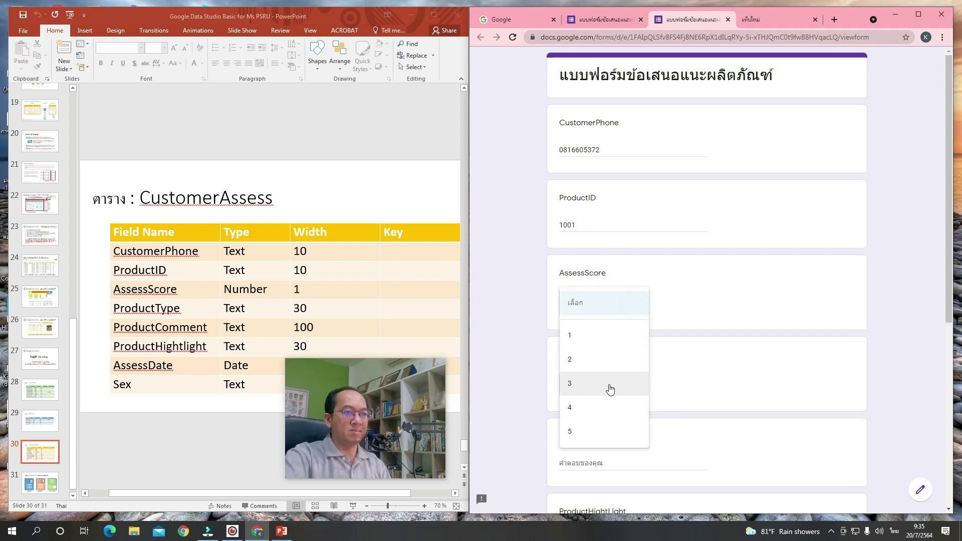
left_click(608, 408)
scroll(670, 361, "down", 3)
left_click(598, 235)
left_click(593, 266)
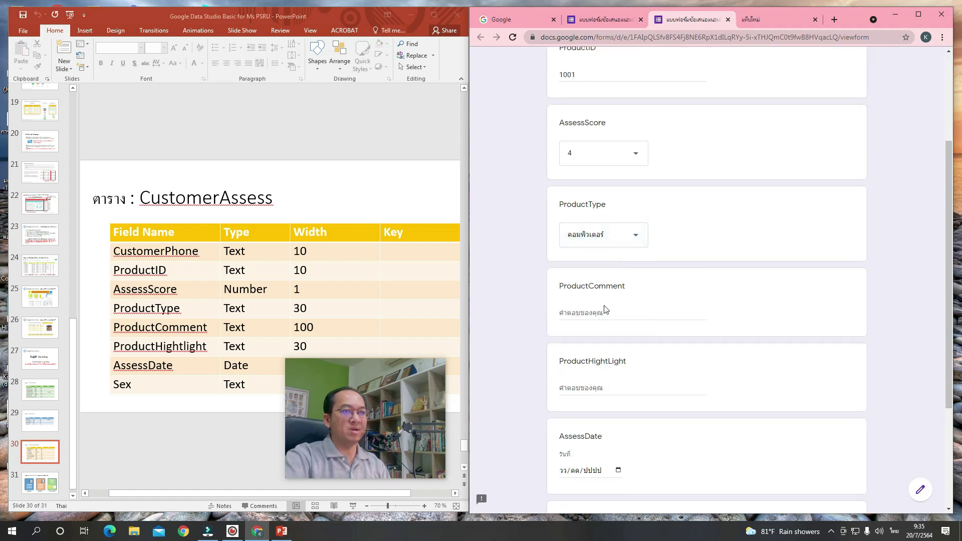
Answer ProductComment with ใช่ and fill in ProductHightLight.
left_click(605, 314)
key("alt+shift")
type(".=")
key("BackSpace")
key("BackSpace")
key("alt+shift")
type("ใช่")
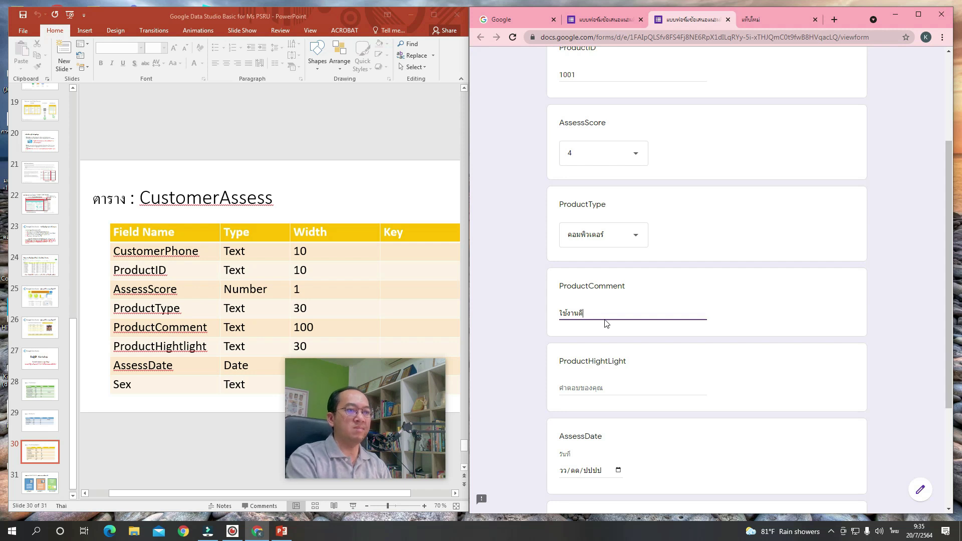
left_click(612, 389)
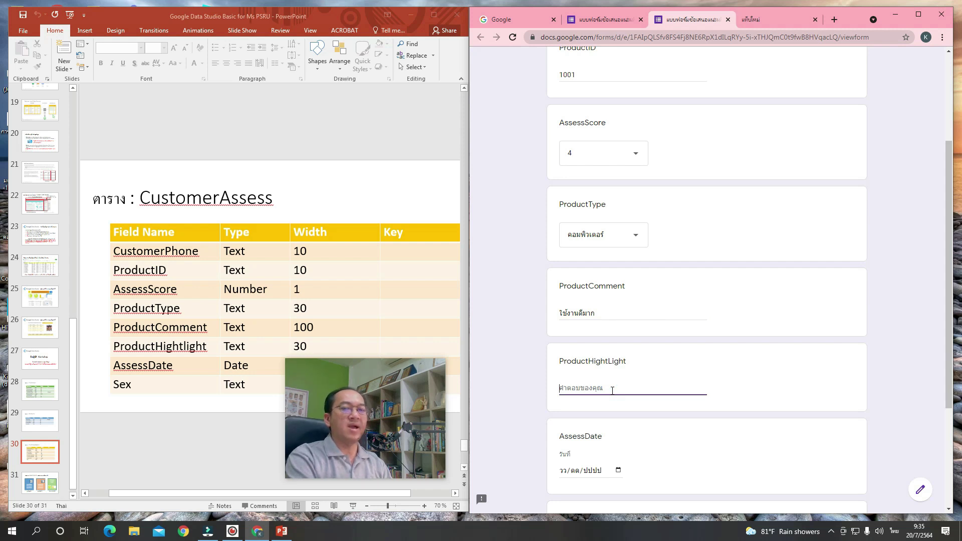
type("ความเร็วสูงมาก")
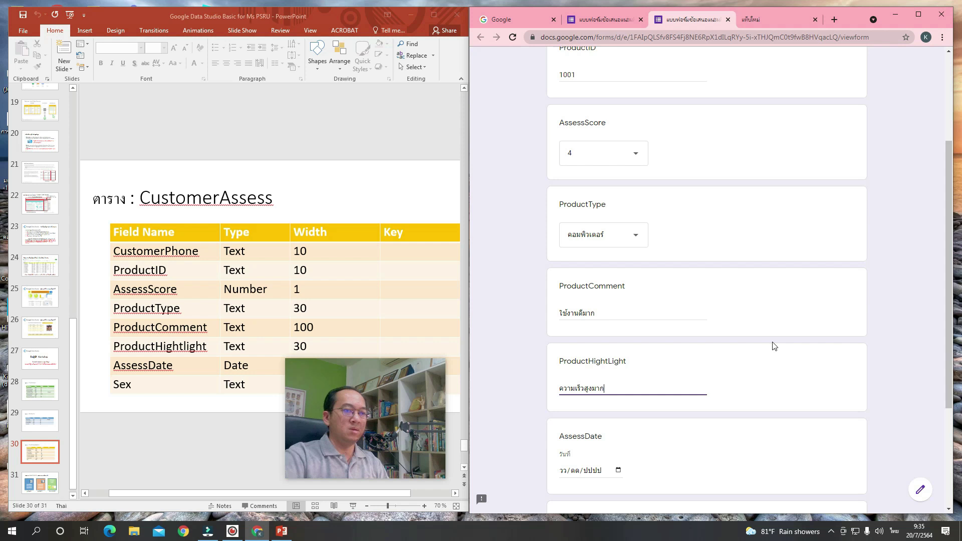
Set AssessDate to 20/07/2021, choose ชาย for Sex, and submit the test response.
scroll(775, 346, "down", 3)
left_click(618, 302)
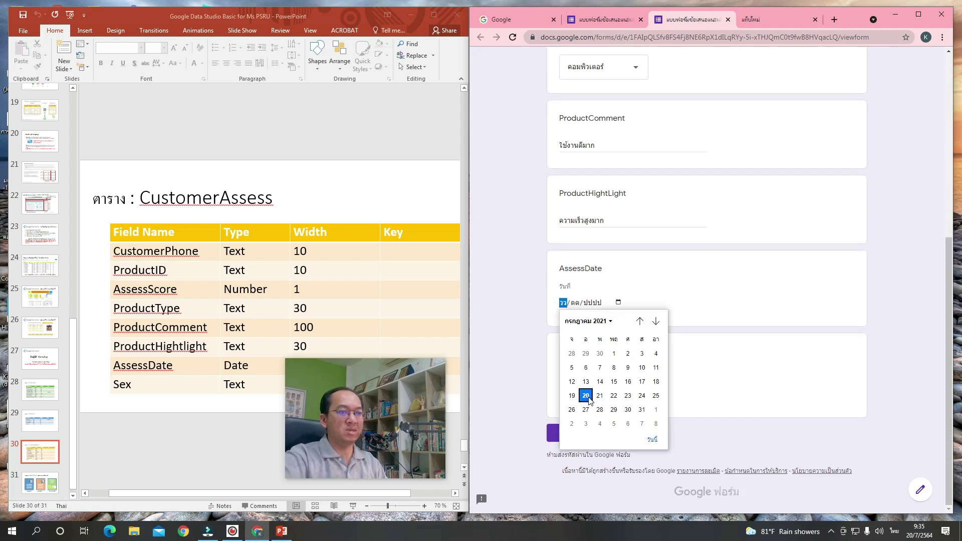
left_click(586, 396)
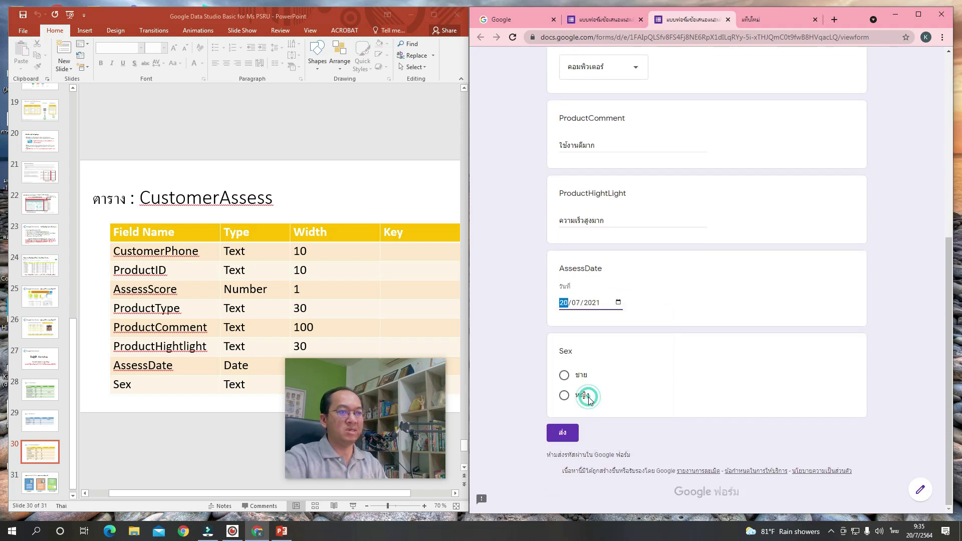
left_click(563, 377)
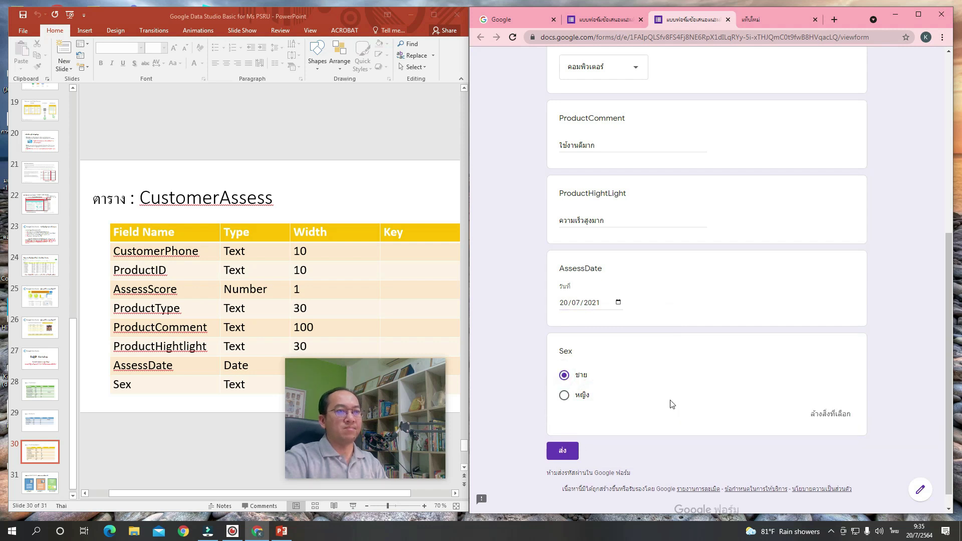
scroll(672, 404, "up", 6)
scroll(672, 404, "down", 4)
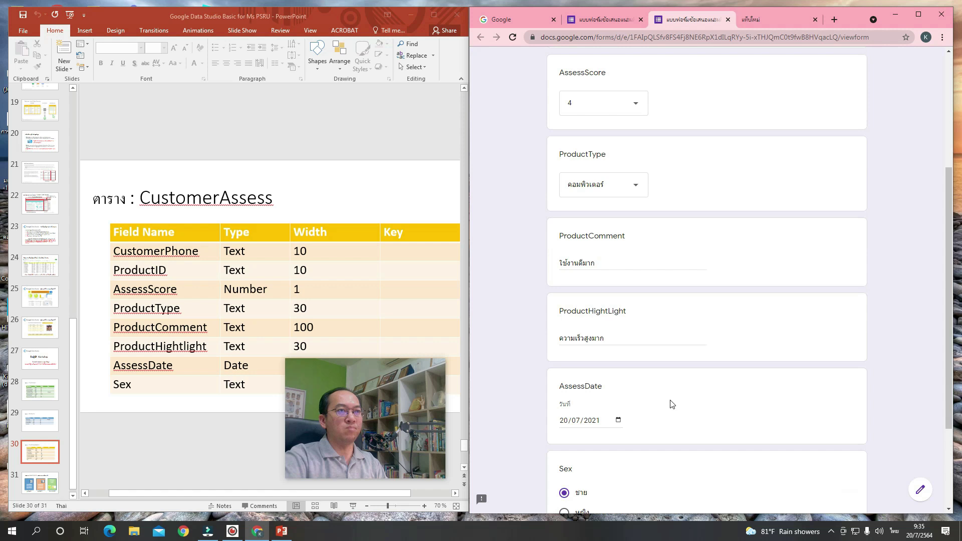
scroll(672, 404, "down", 3)
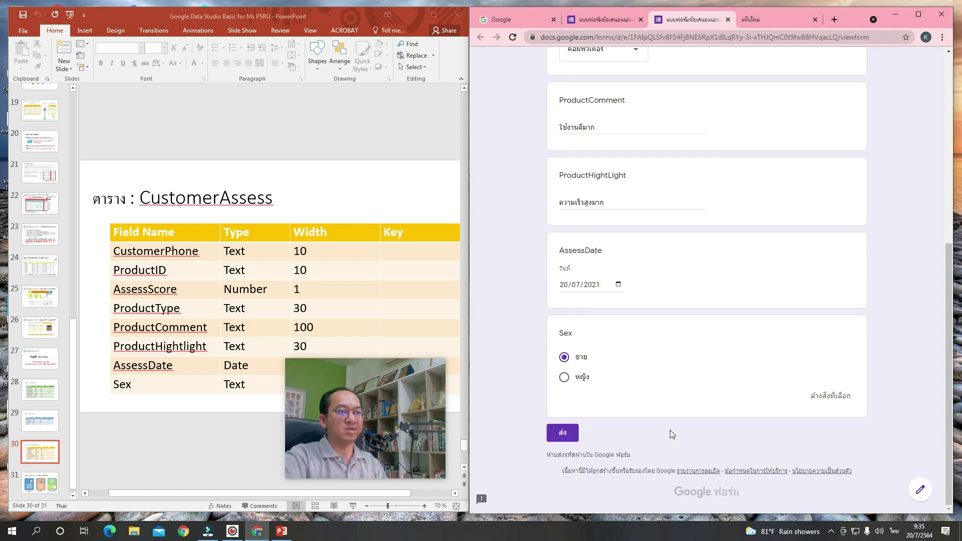
left_click(571, 438)
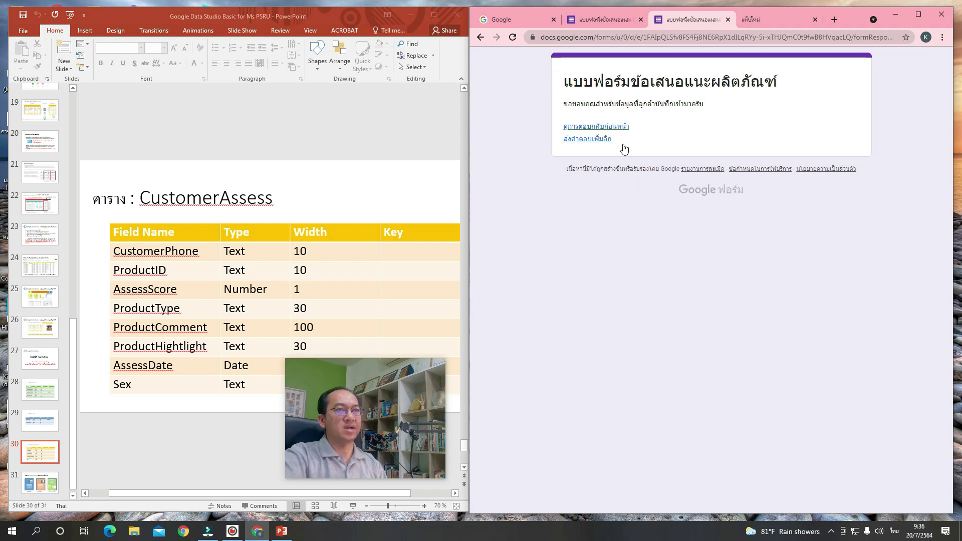
left_click(610, 19)
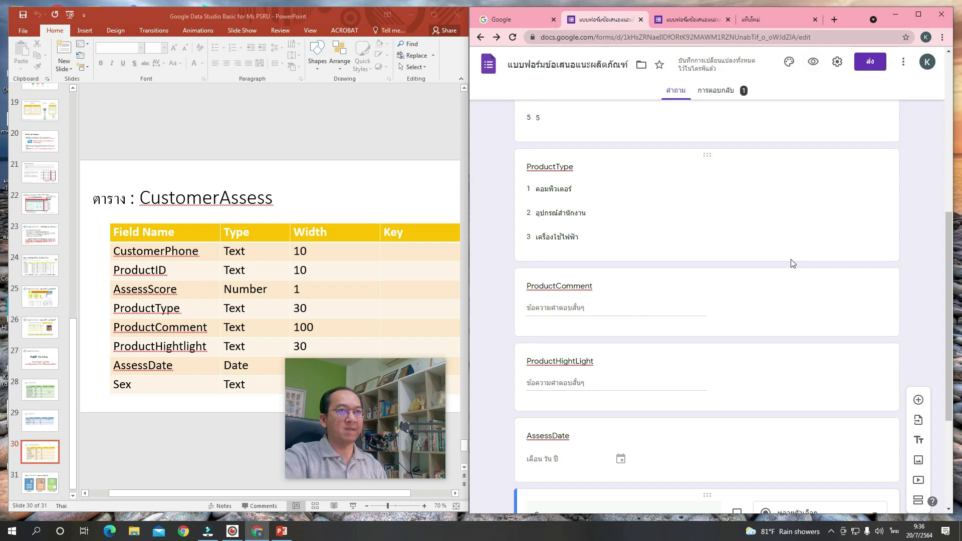
scroll(791, 264, "up", 7)
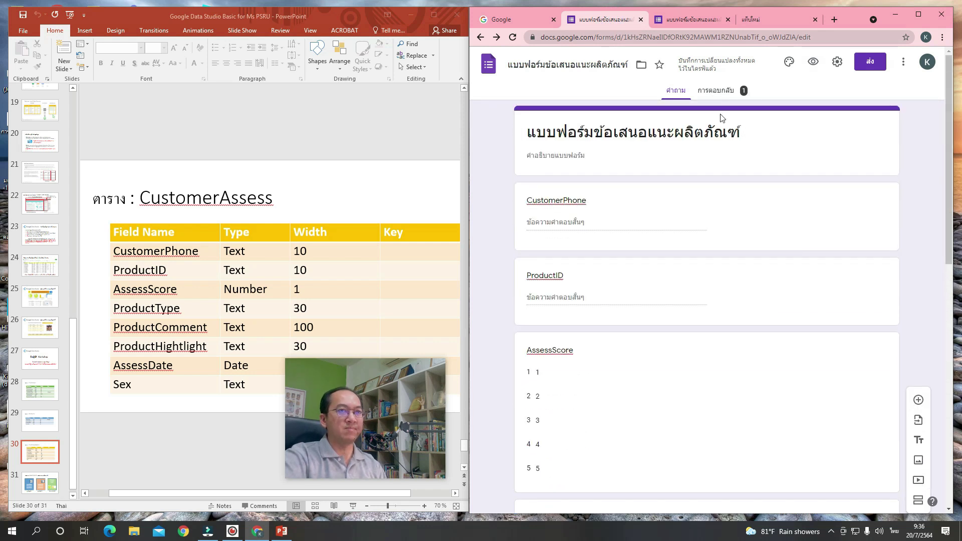
left_click(716, 92)
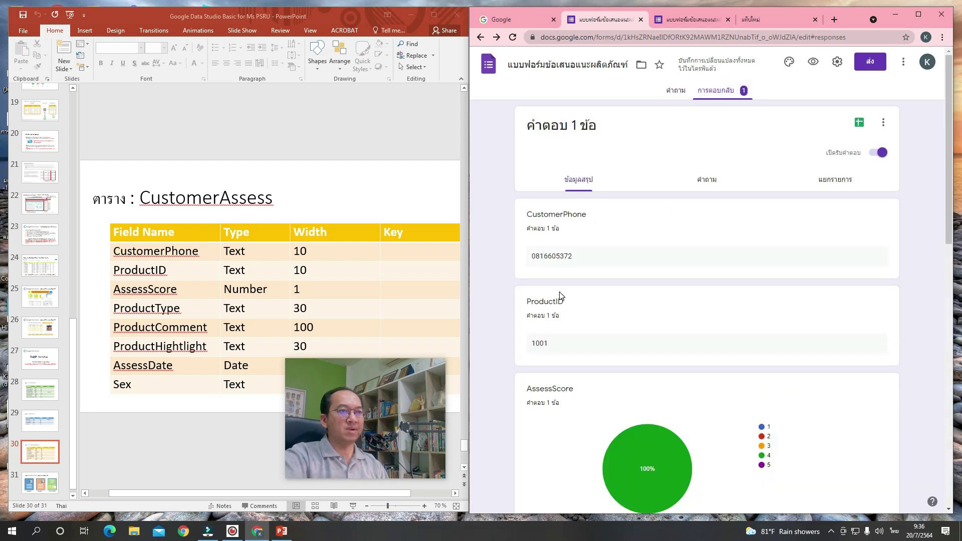
scroll(560, 295, "down", 5)
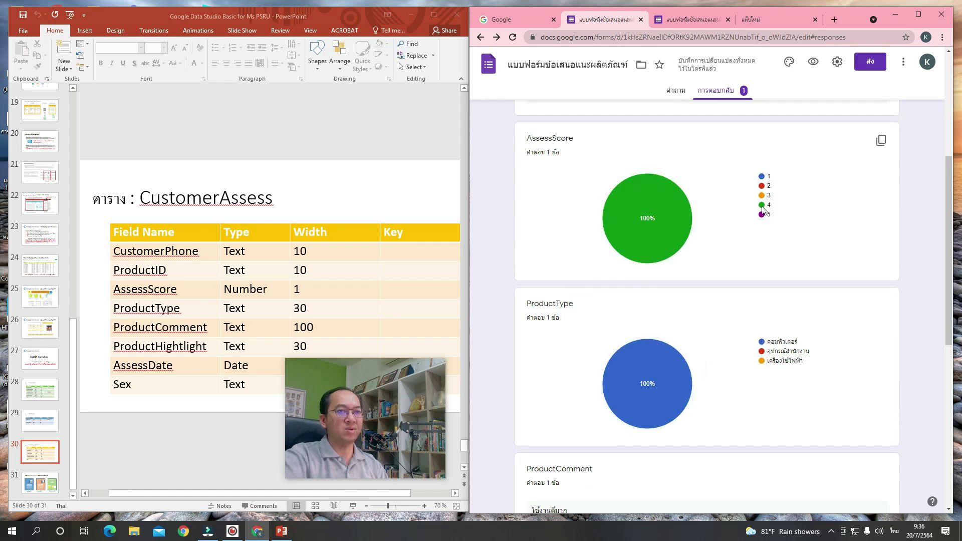
mouse_move(663, 217)
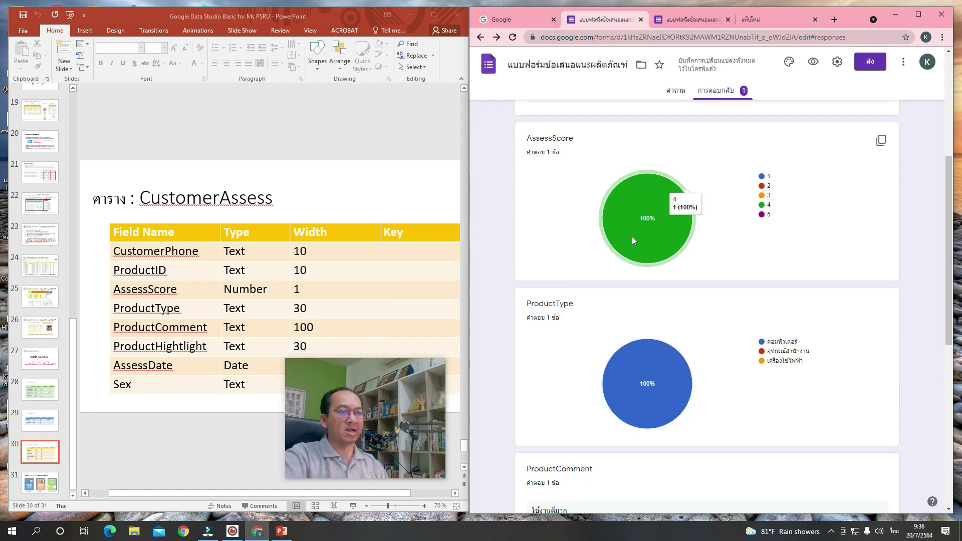
scroll(669, 341, "down", 6)
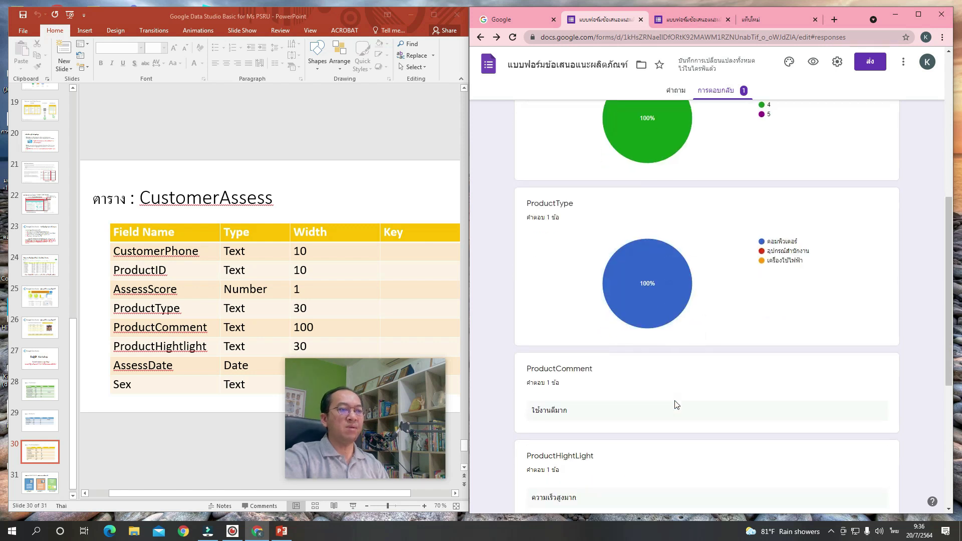
scroll(677, 404, "down", 1)
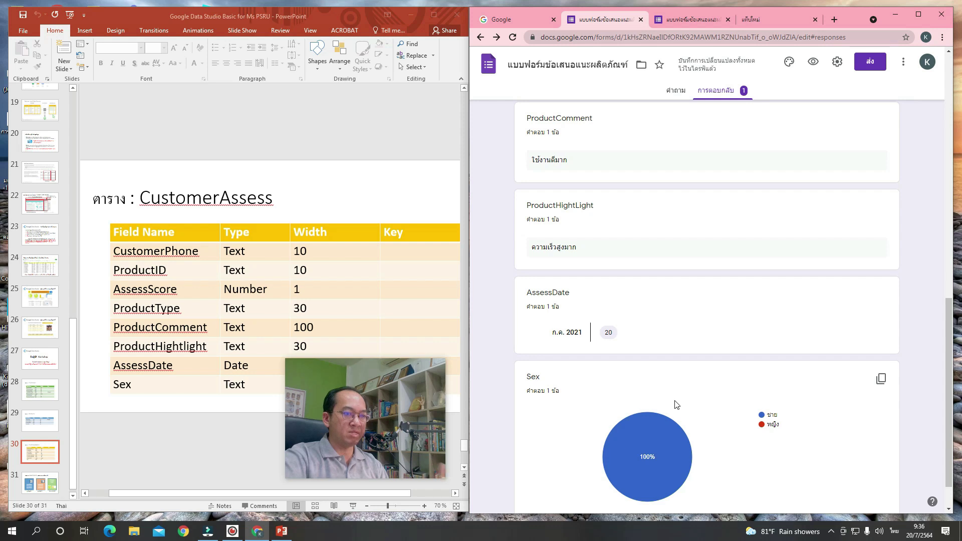
scroll(676, 404, "up", 4)
scroll(677, 405, "up", 8)
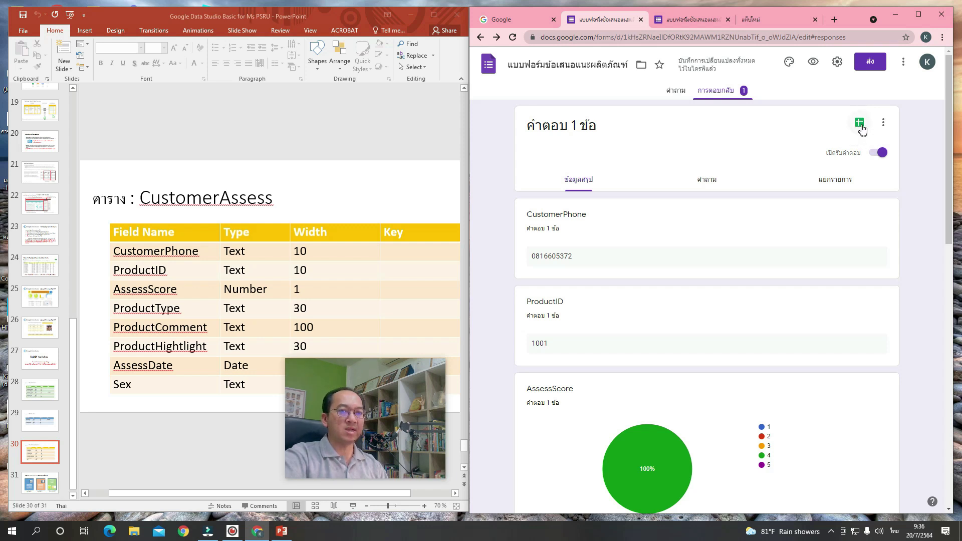
Send the form responses to a new spreadsheet showing the test response for ProductID 1001.
left_click(861, 127)
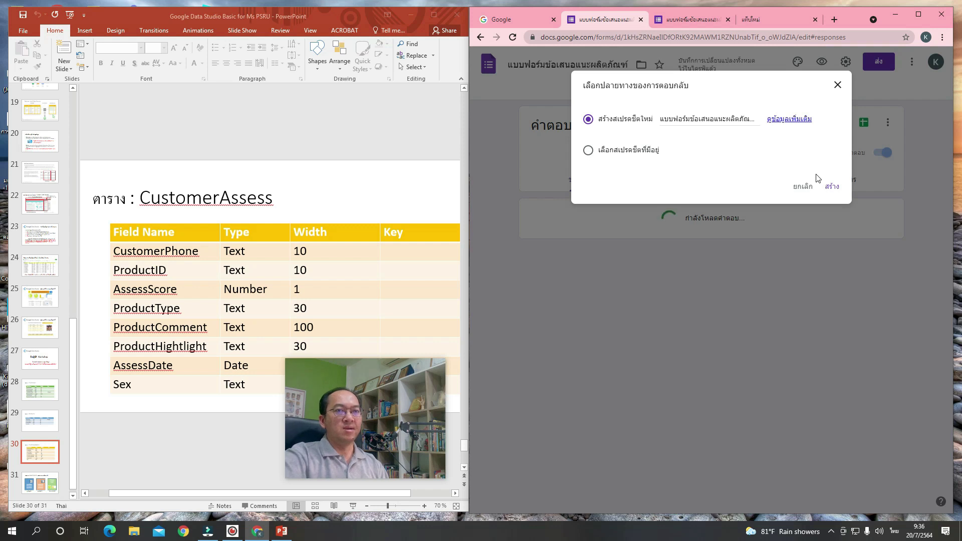
left_click(832, 193)
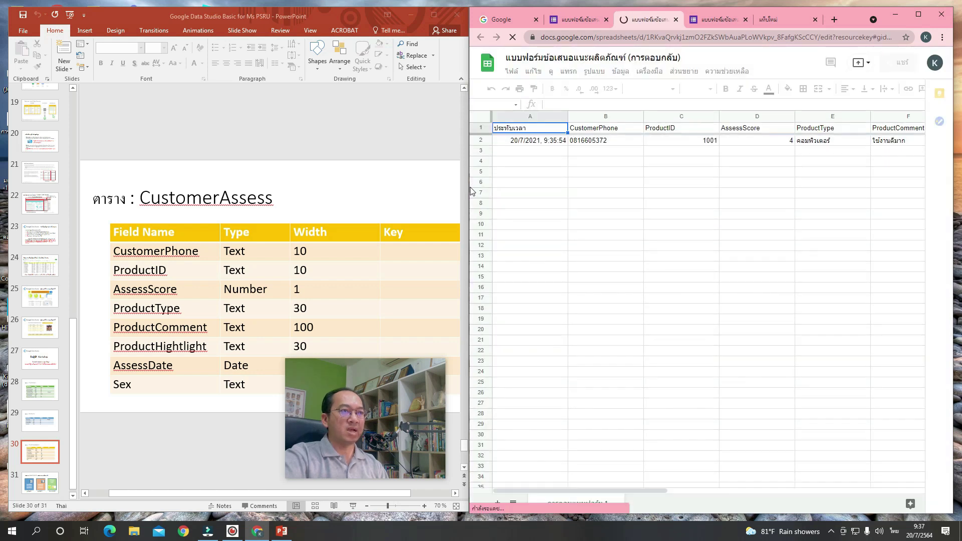
Widen the browser, dismiss the tip, and review row 2 from CustomerPhone through Sex.
left_click_drag(469, 189, 147, 210)
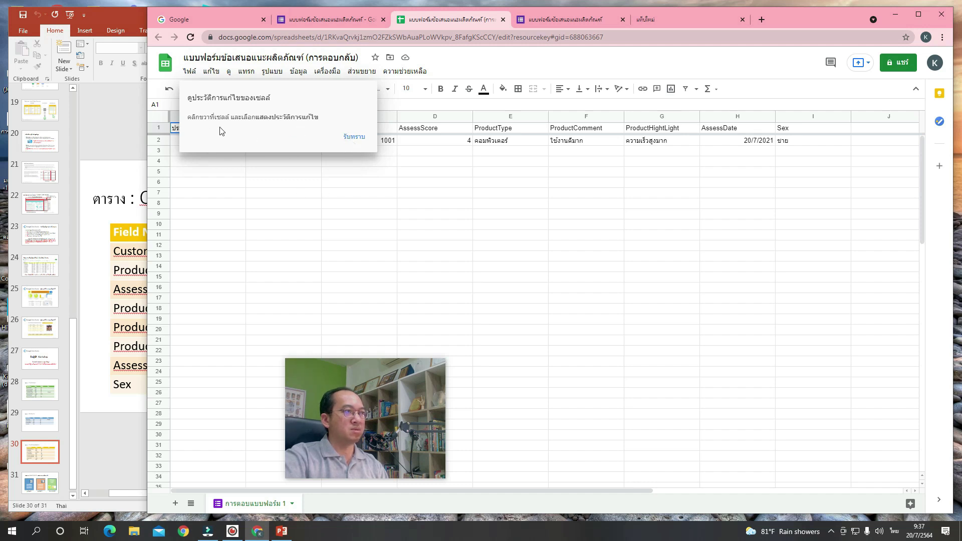
left_click(354, 138)
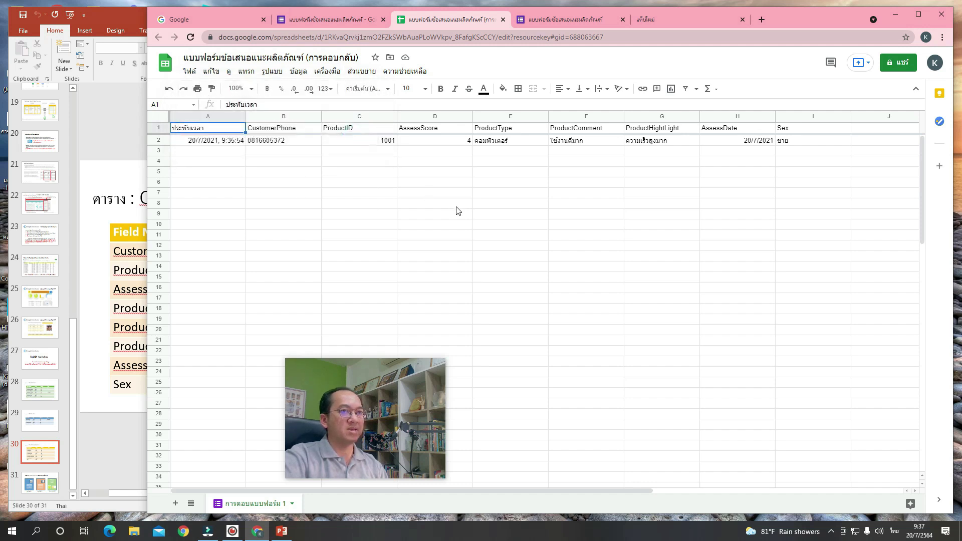
left_click(285, 143)
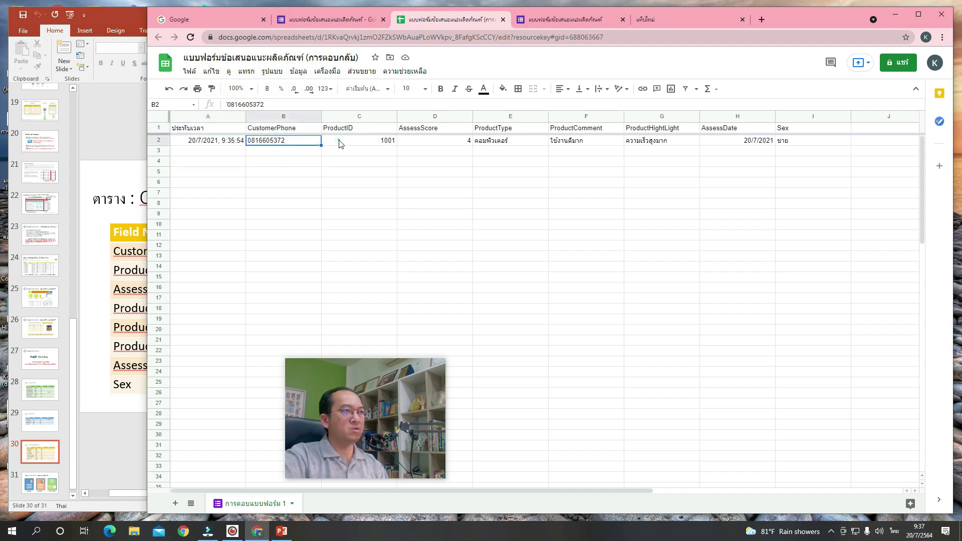
left_click(338, 142)
left_click(425, 141)
left_click(494, 141)
left_click(561, 140)
left_click(645, 139)
left_click(723, 139)
left_click(783, 144)
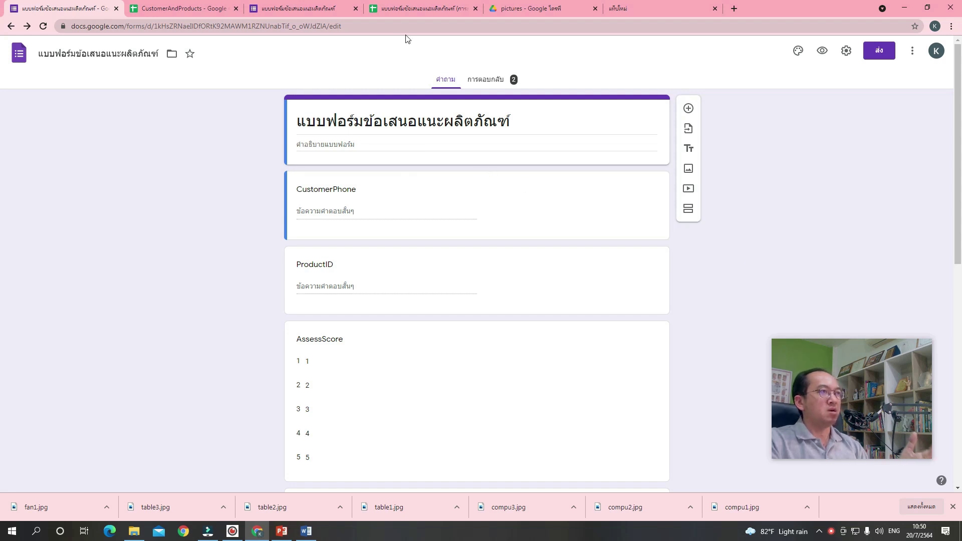
Preview the live form, then scroll through responses in rows 2–37 of the spreadsheet.
left_click(317, 11)
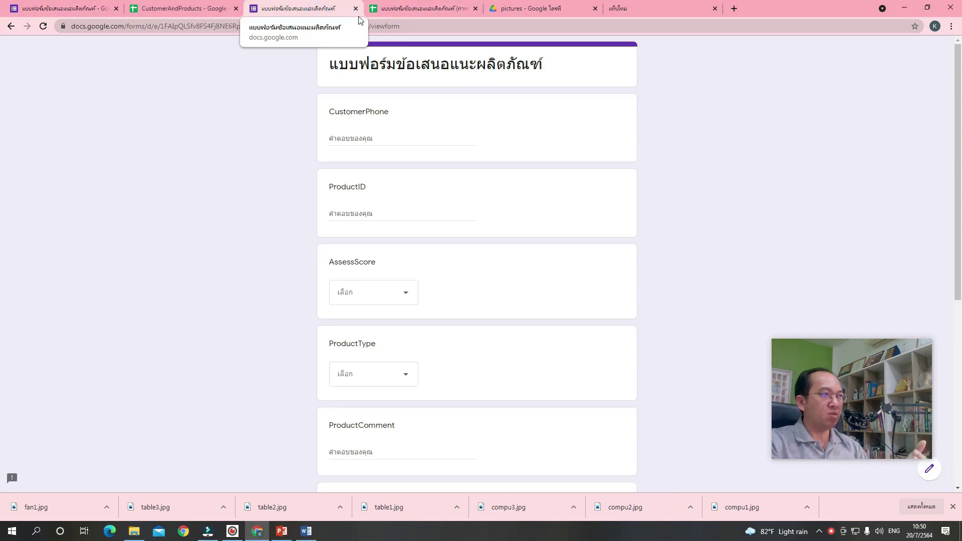
left_click(411, 13)
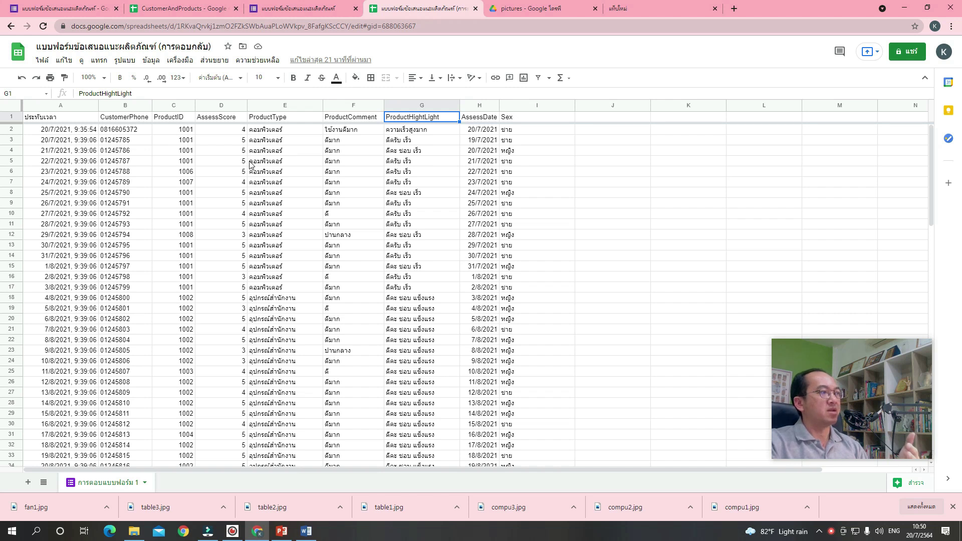
scroll(249, 164, "down", 4)
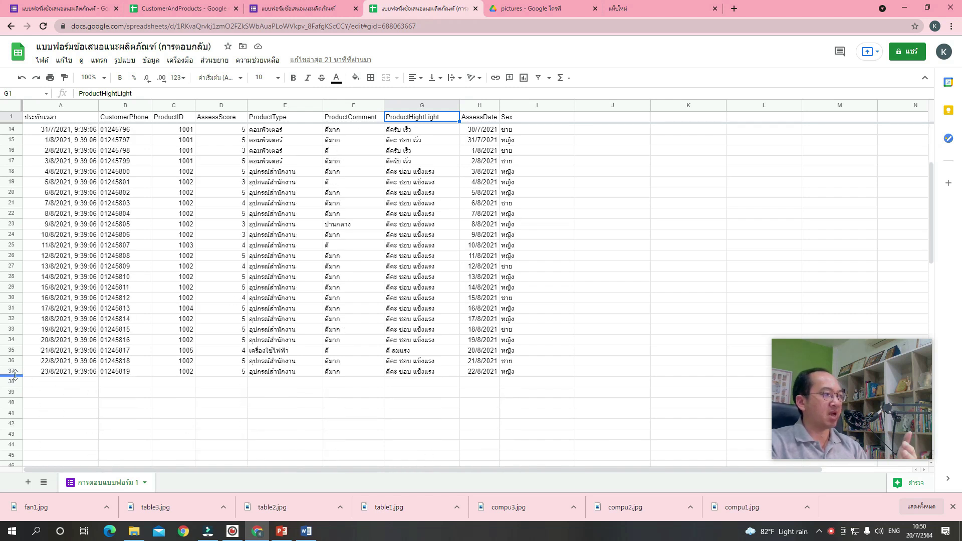
scroll(466, 355, "up", 3)
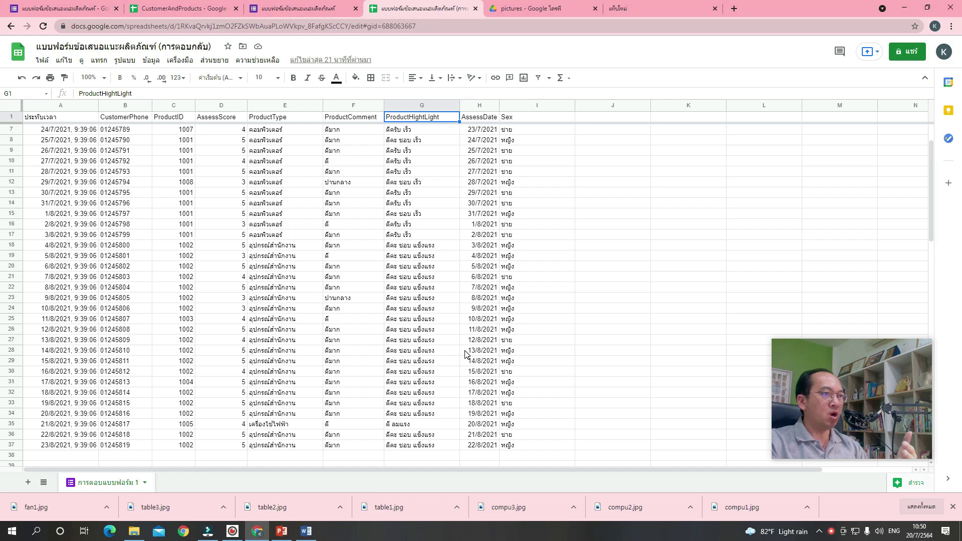
scroll(466, 354, "up", 2)
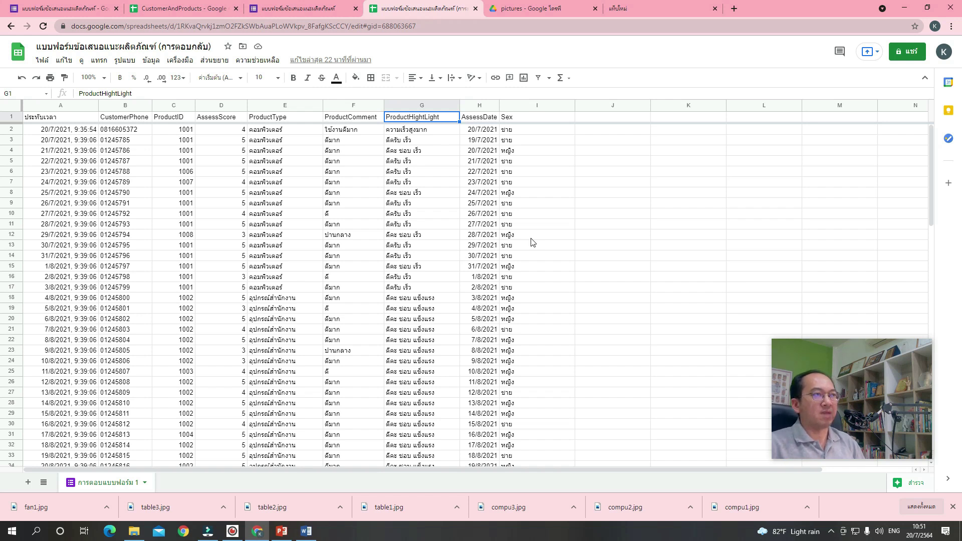
Review the CustomerAndProducts Customers sheet, then switch to its Products sheet.
left_click(171, 15)
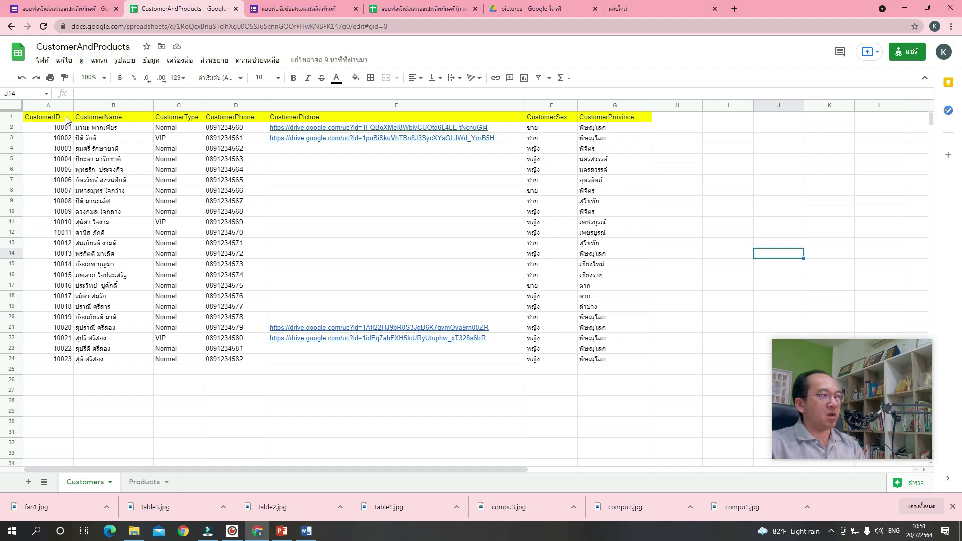
left_click(85, 120)
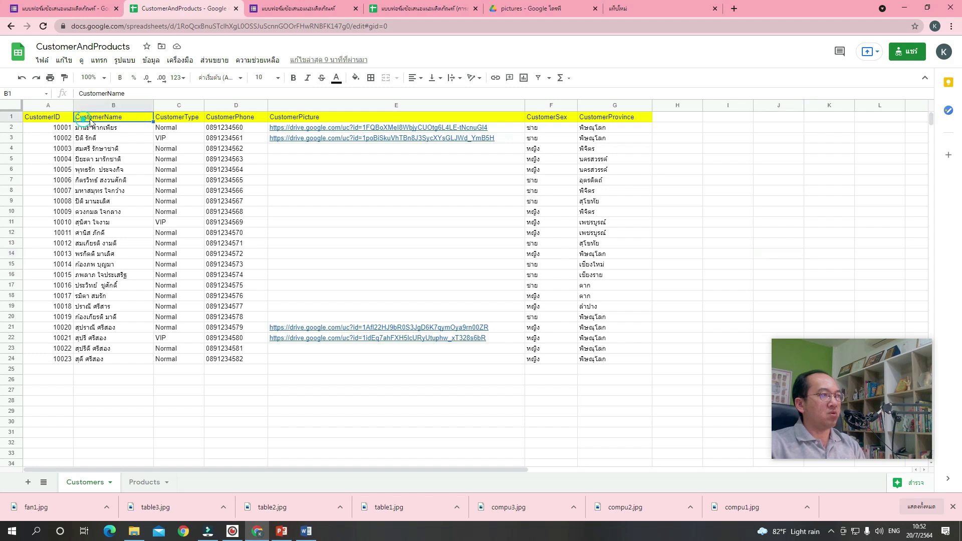
left_click(179, 129)
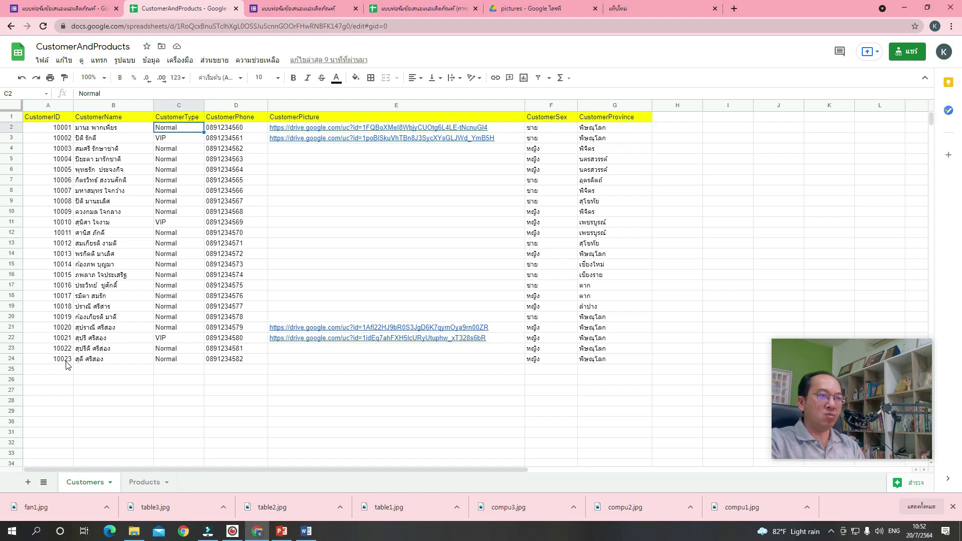
left_click(142, 484)
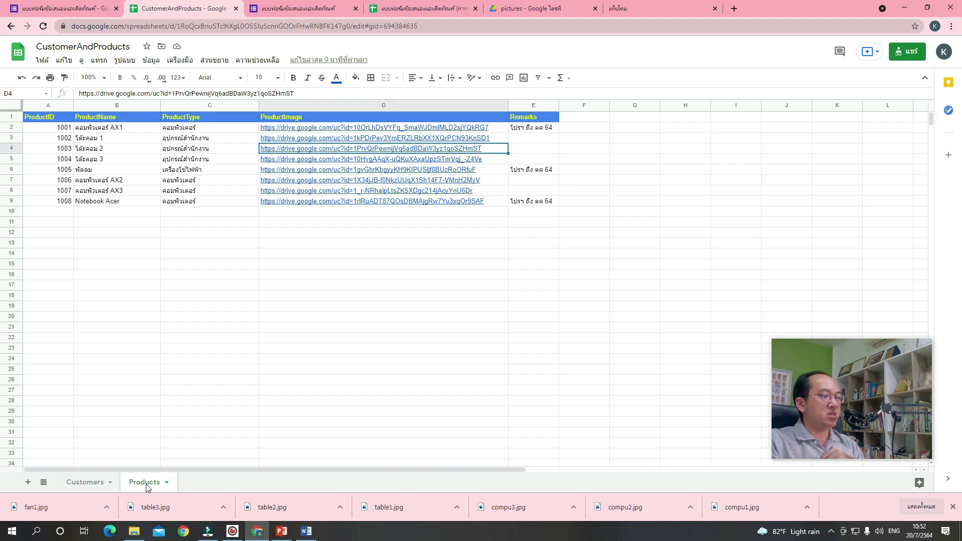
left_click(59, 116)
left_click(100, 120)
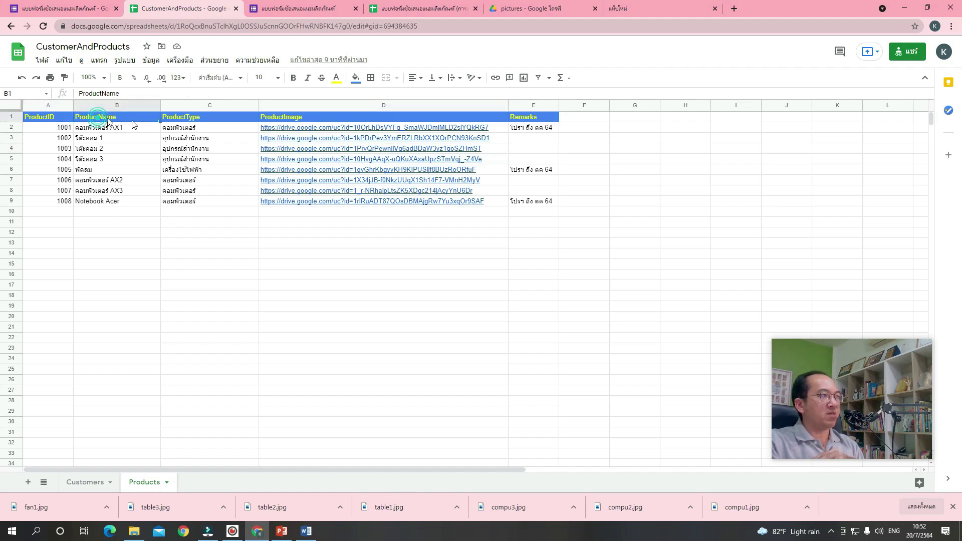
left_click(203, 120)
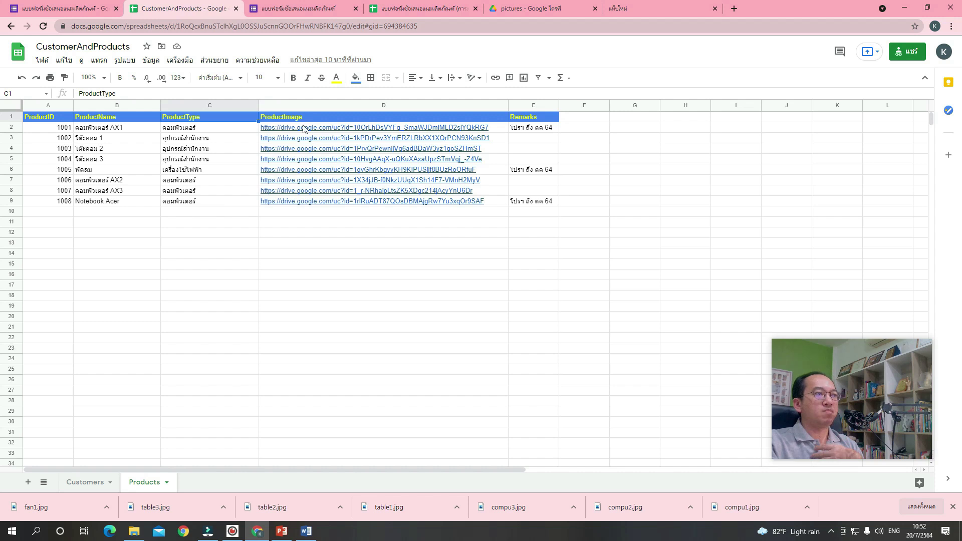
mouse_move(304, 130)
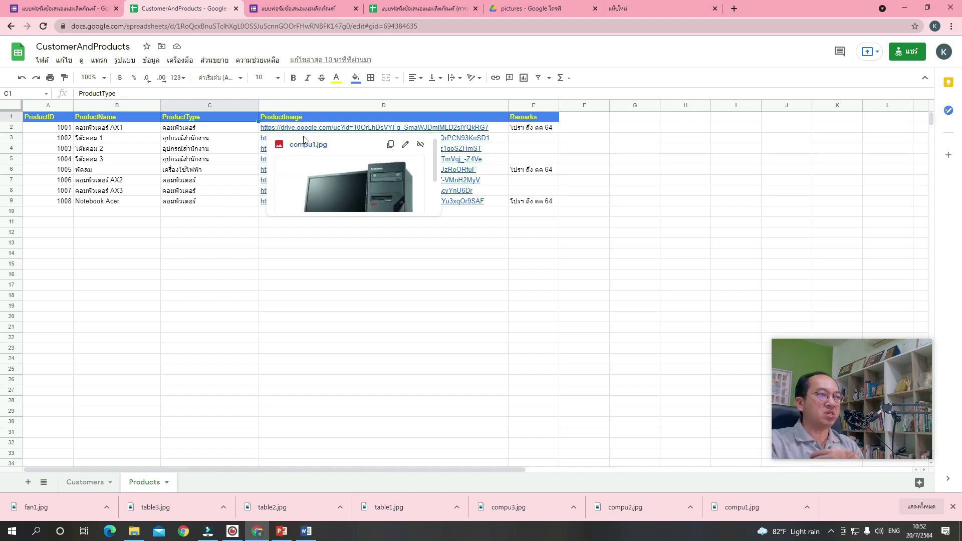
mouse_move(273, 143)
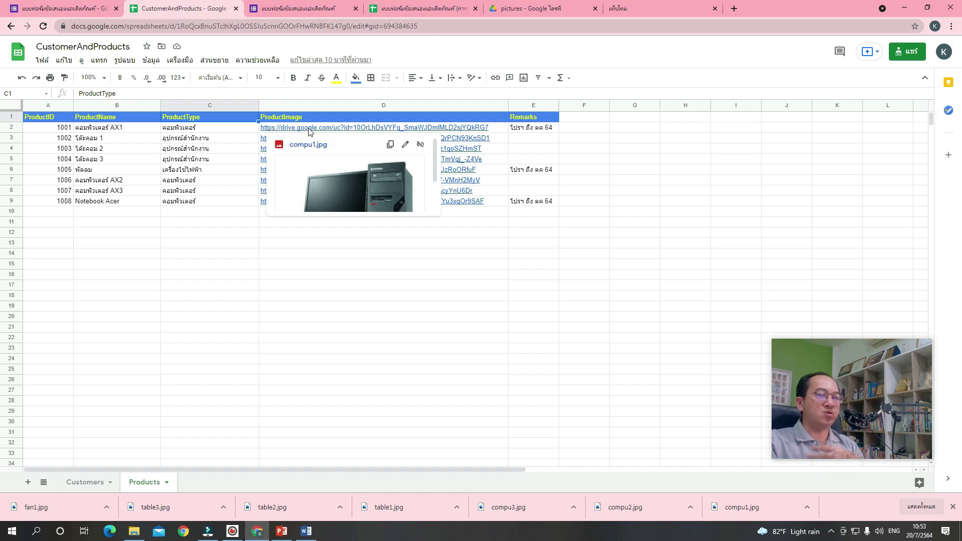
left_click(478, 203)
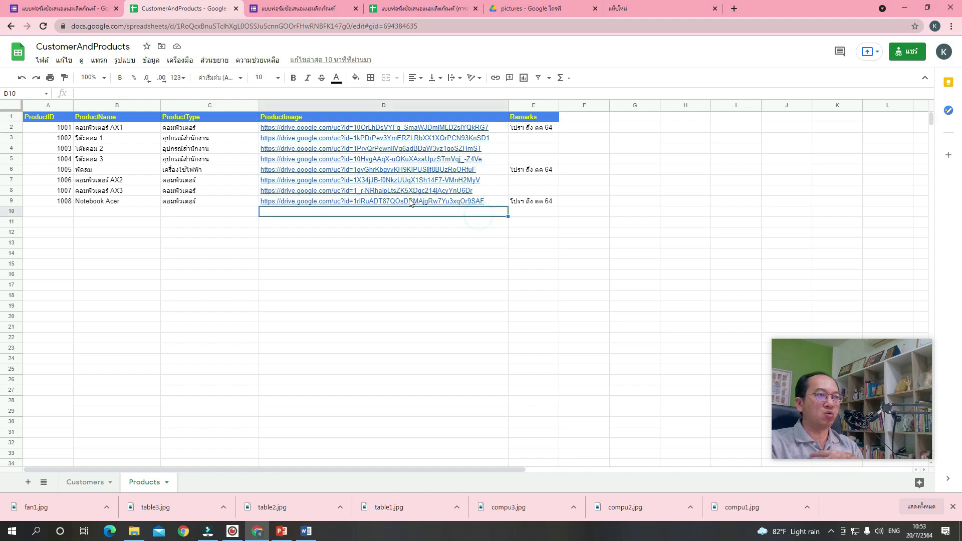
left_click(397, 203)
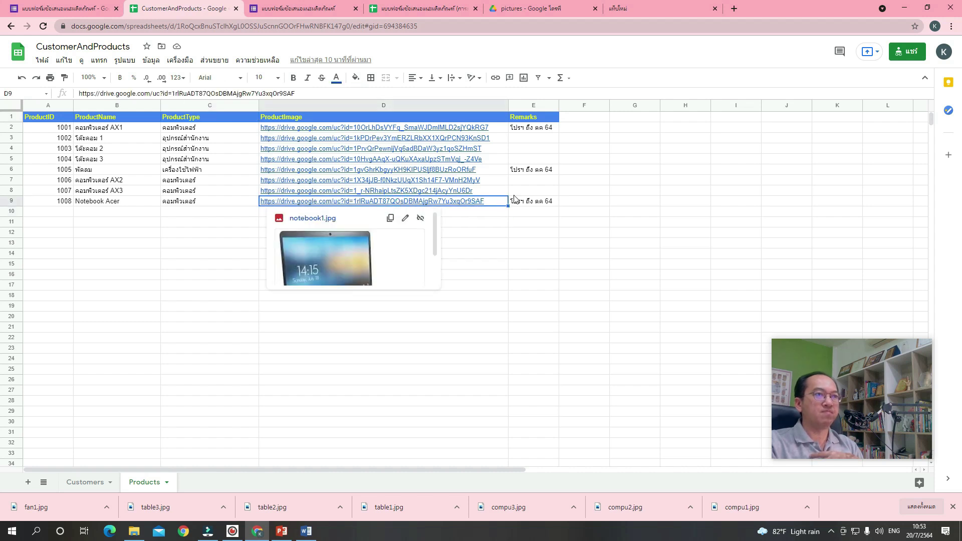
left_click(539, 129)
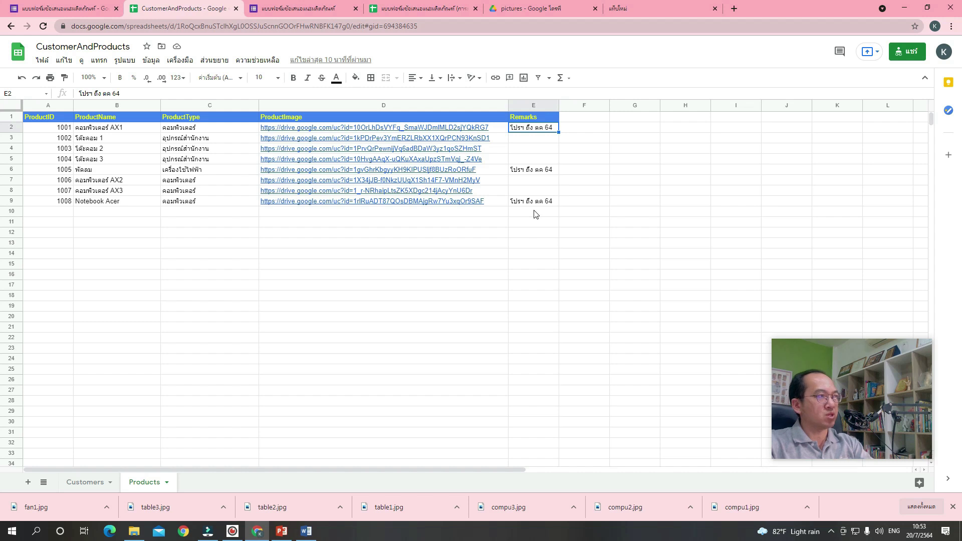
left_click(95, 486)
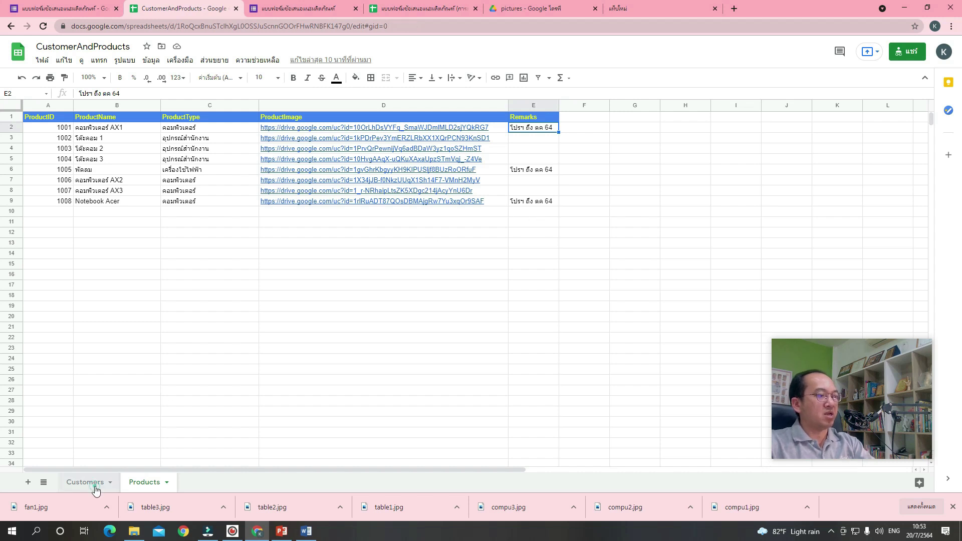
left_click(137, 483)
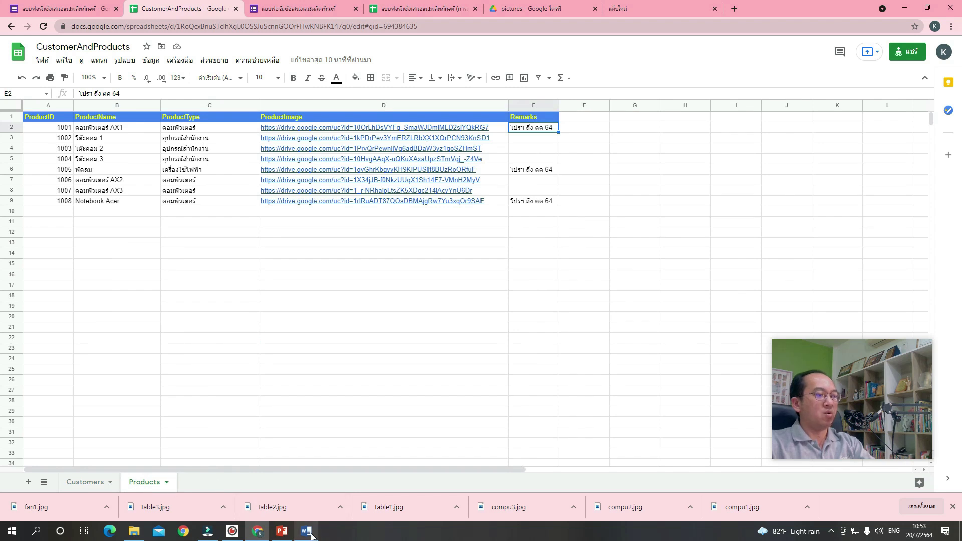
mouse_move(311, 536)
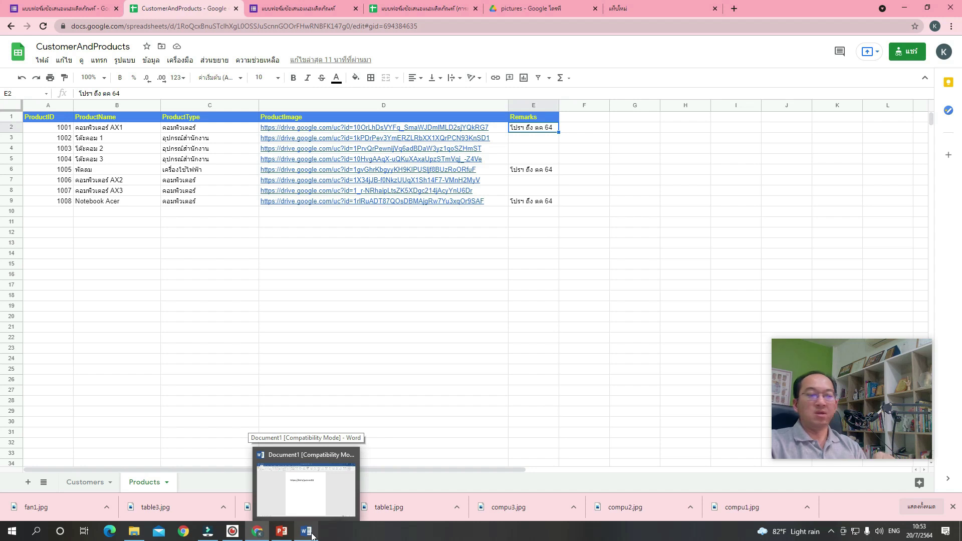
left_click(310, 536)
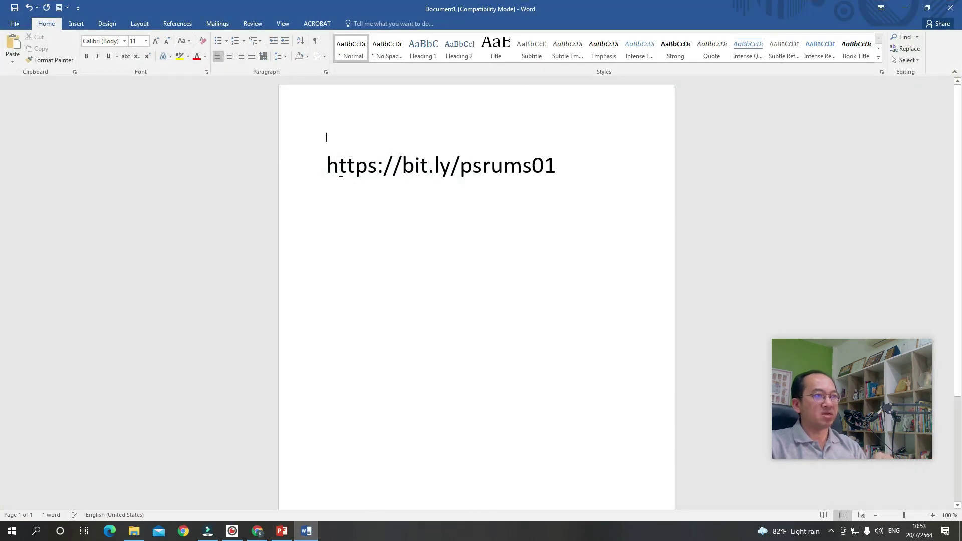
left_click_drag(321, 165, 527, 160)
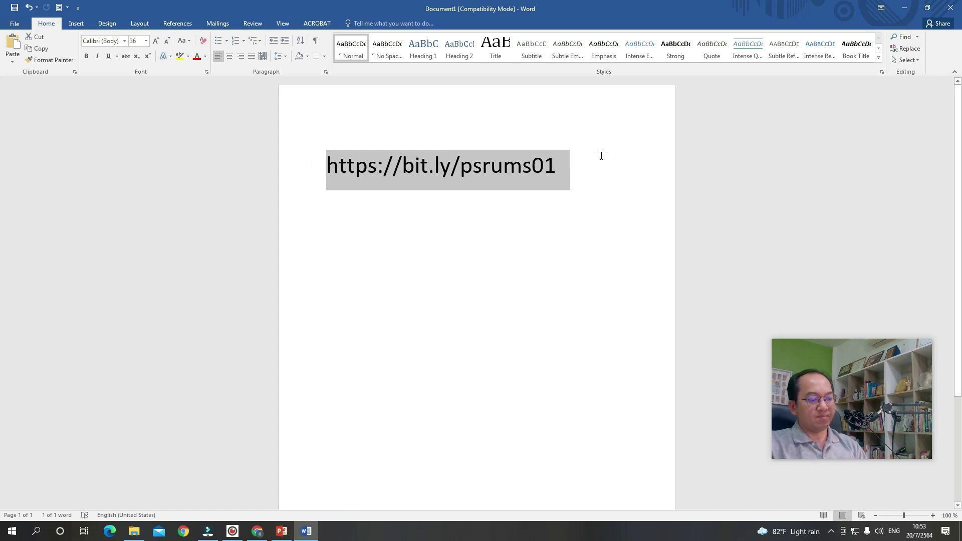
key("super")
key("super")
left_click(564, 169)
left_click_drag(564, 169, 330, 185)
key("ctrl+c")
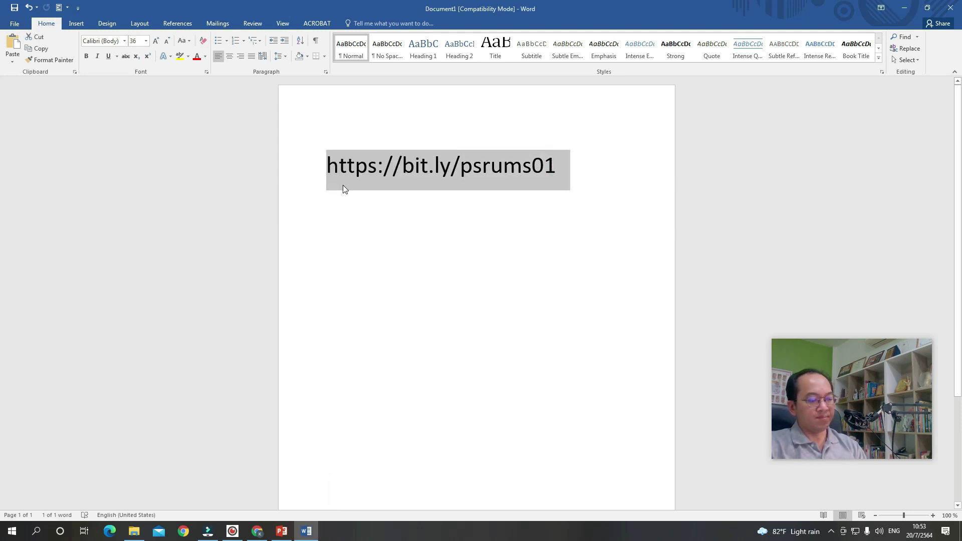
left_click(424, 207)
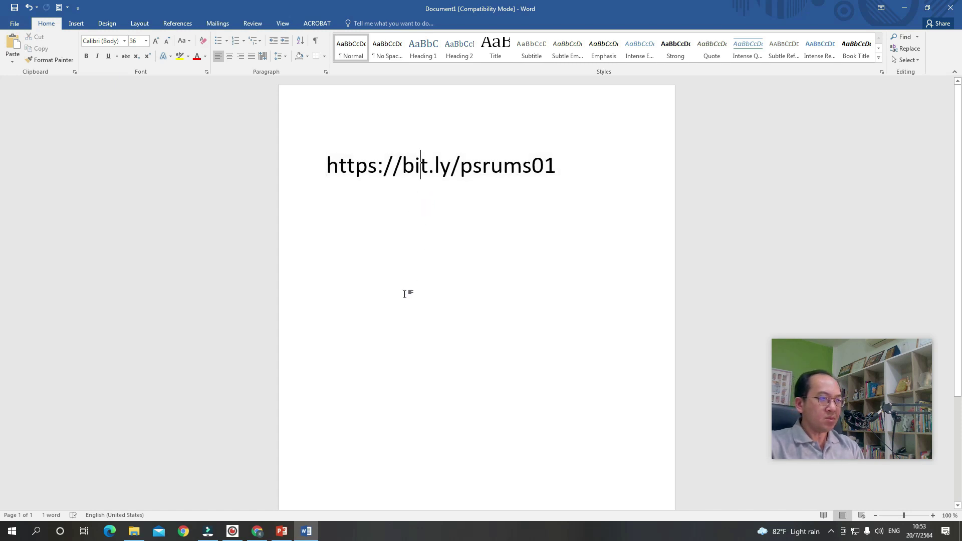
left_click(258, 532)
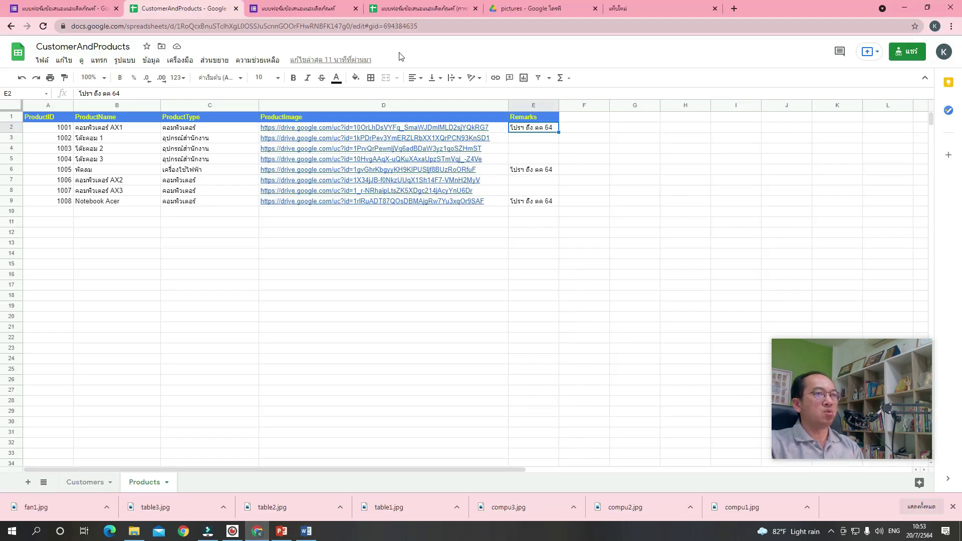
left_click(642, 9)
left_click(630, 28)
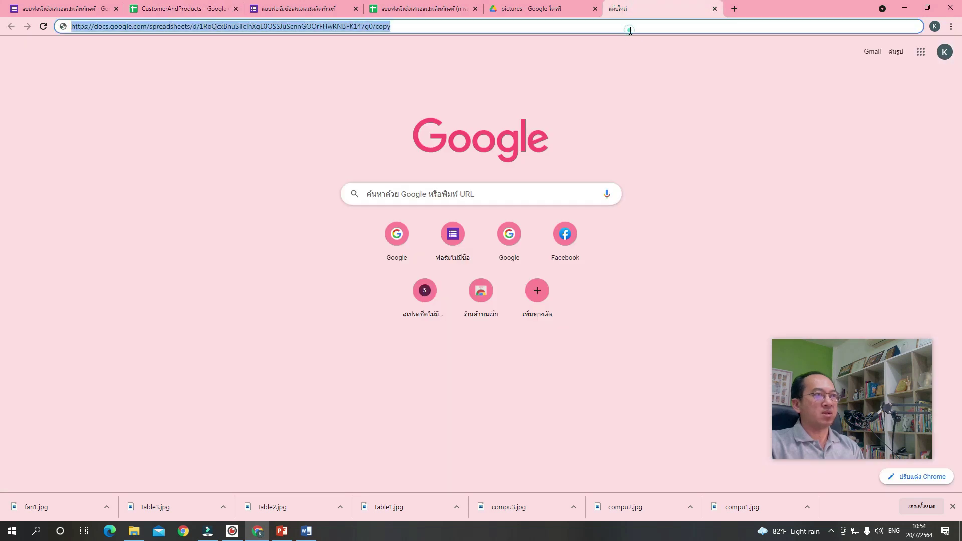
key("ctrl+v")
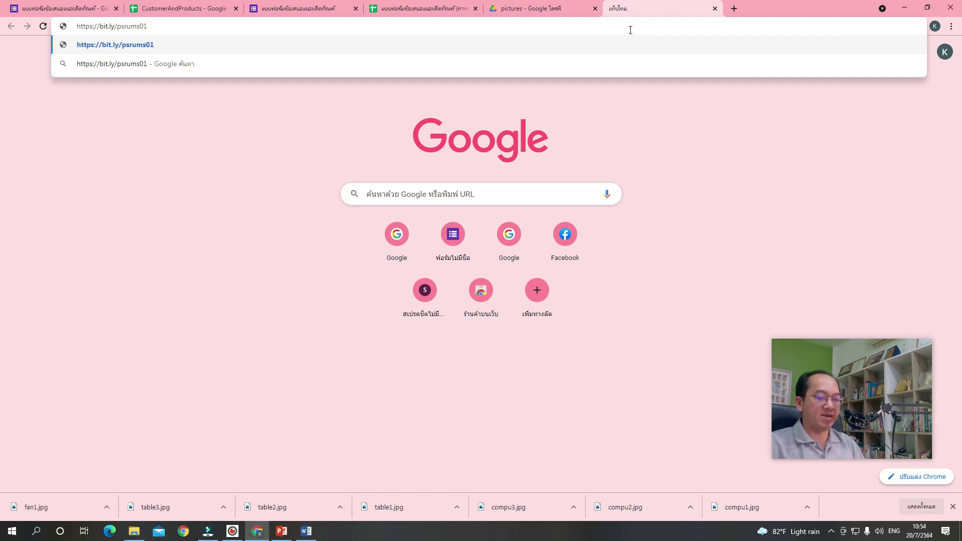
key("Return")
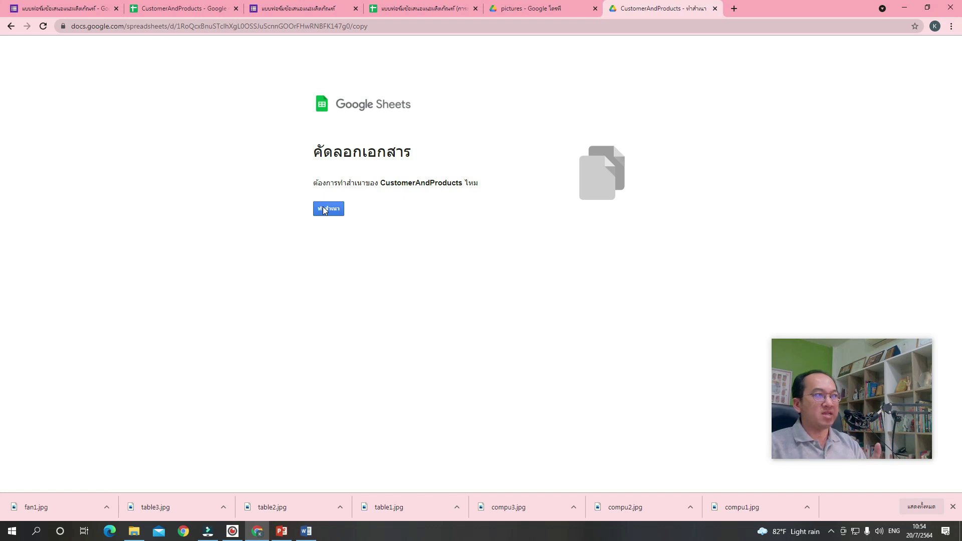
Check the Customers and Products sheets, then make a copy of CustomerAndProducts.
left_click(155, 9)
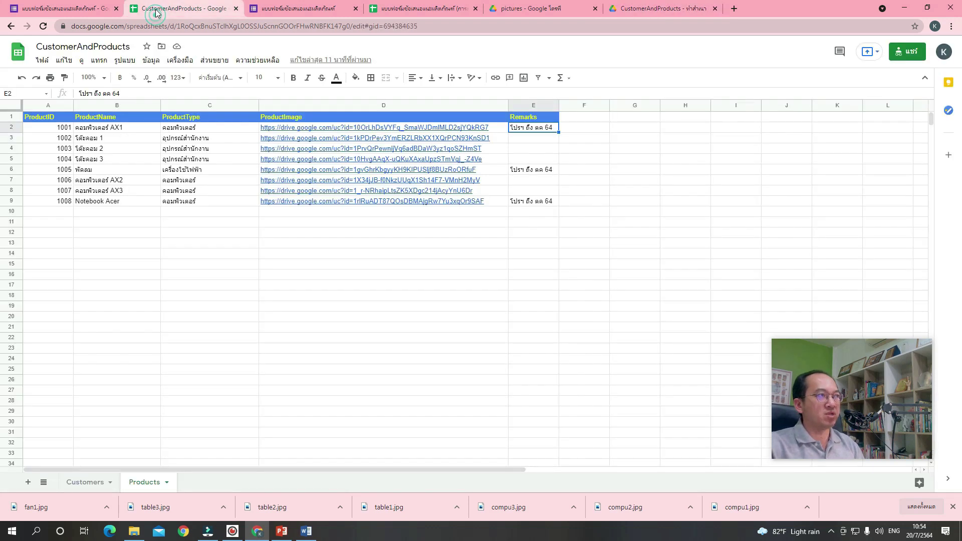
left_click(82, 484)
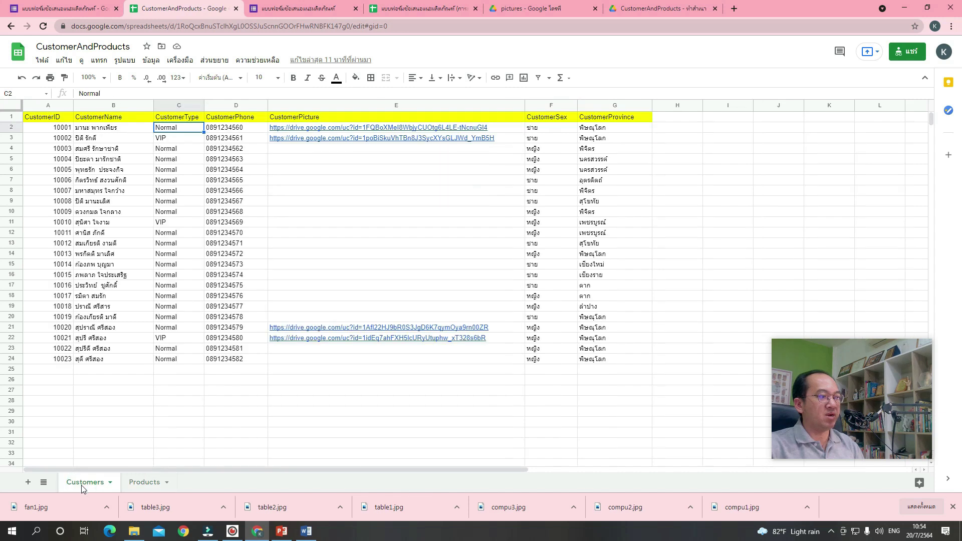
left_click(137, 486)
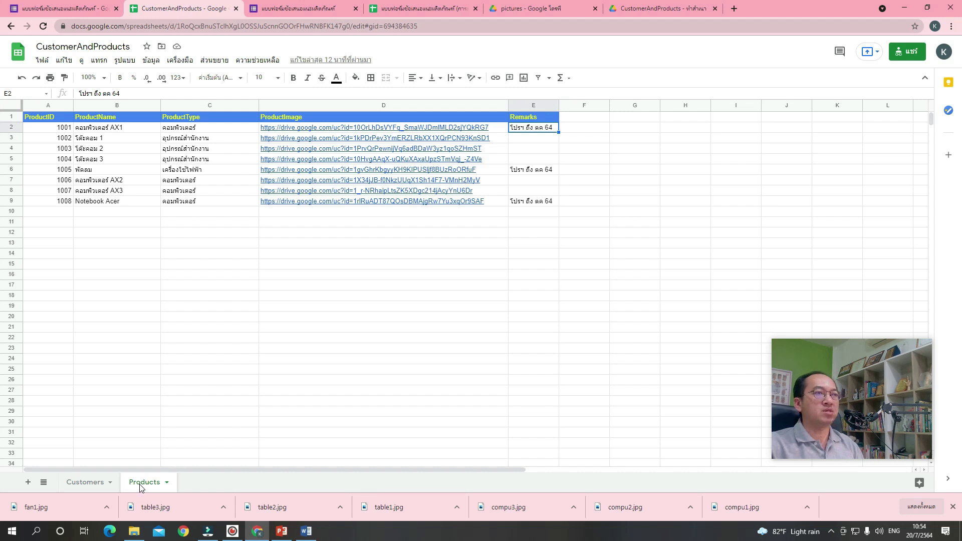
left_click(634, 15)
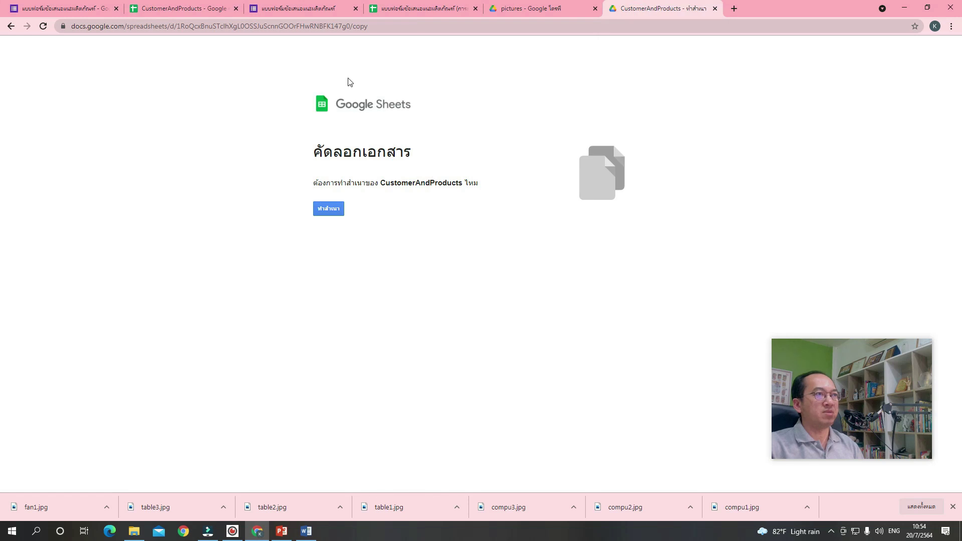
left_click(333, 215)
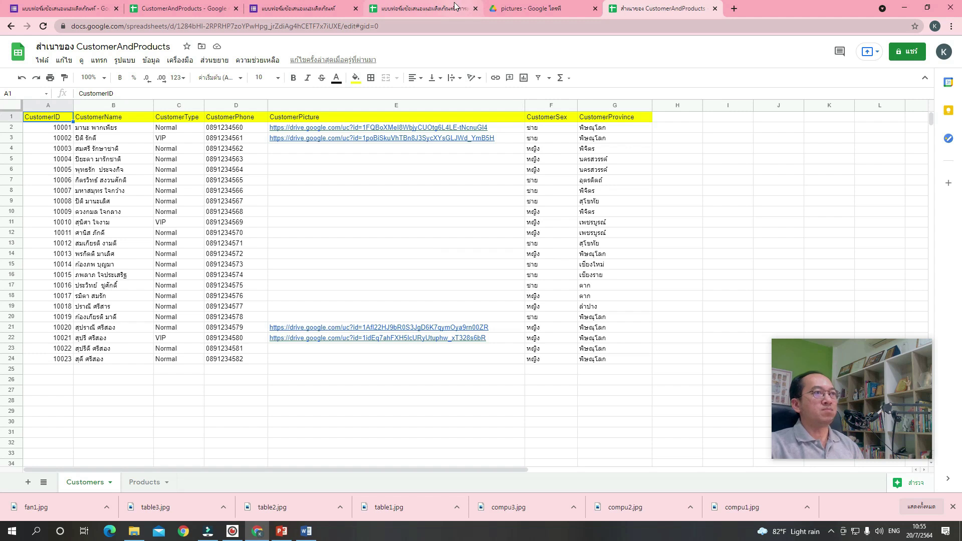
Switch to the product feedback form's responses spreadsheet tab.
left_click(442, 12)
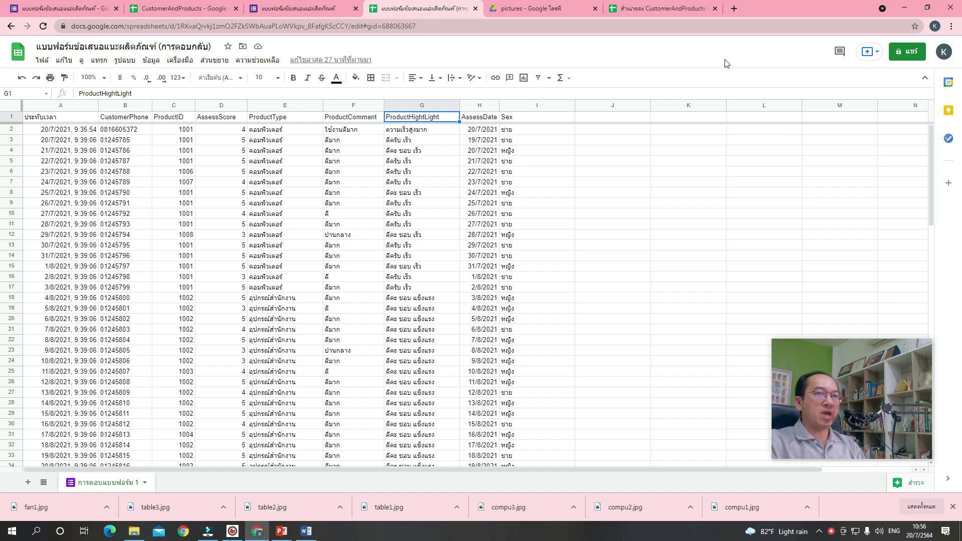
Go to datastudio.google.com in a new browser tab.
left_click(734, 9)
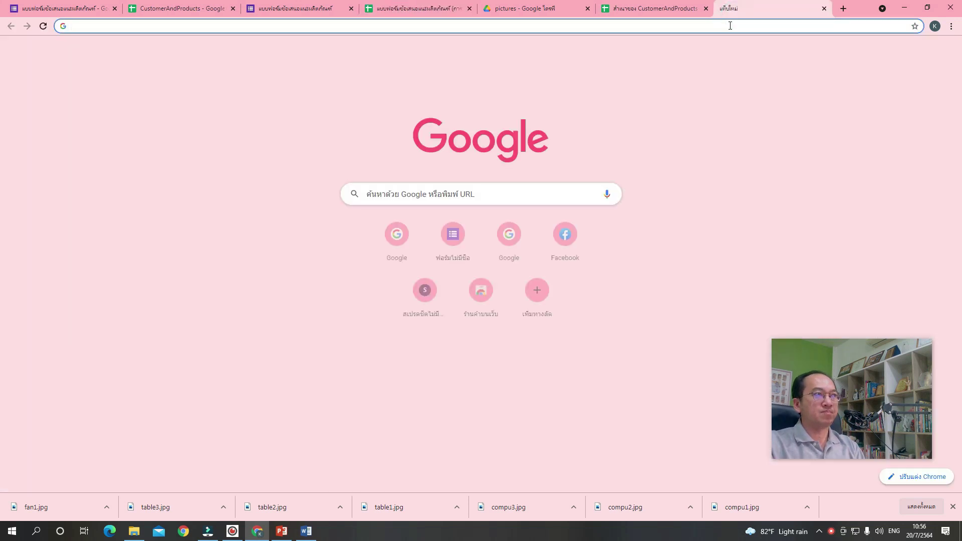
type("d")
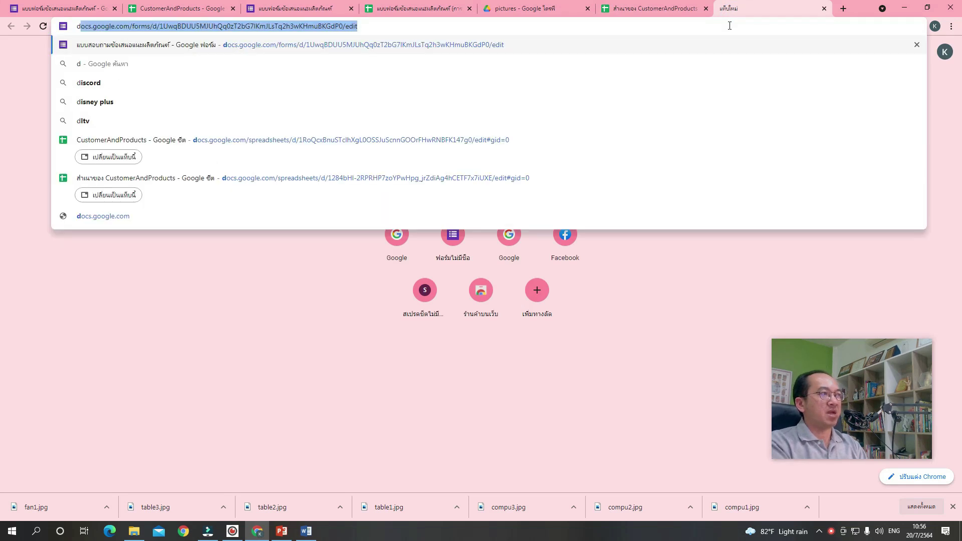
type("atastudio.google.co")
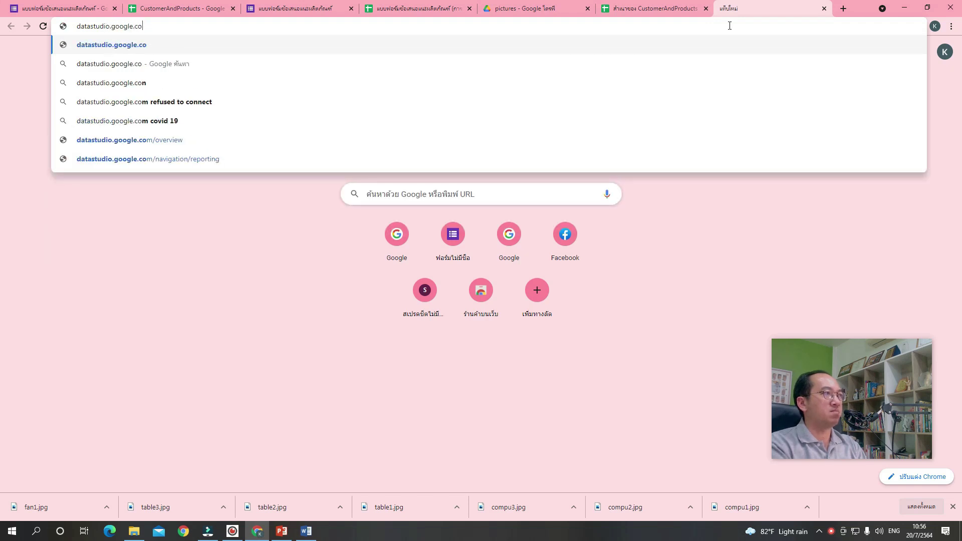
type("m")
left_click(325, 158)
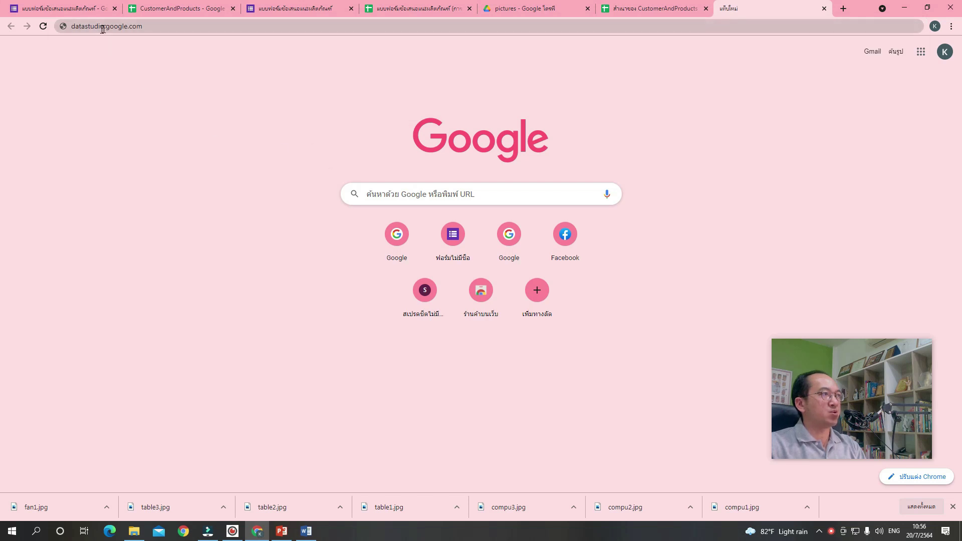
double_click(160, 29)
left_click(172, 29)
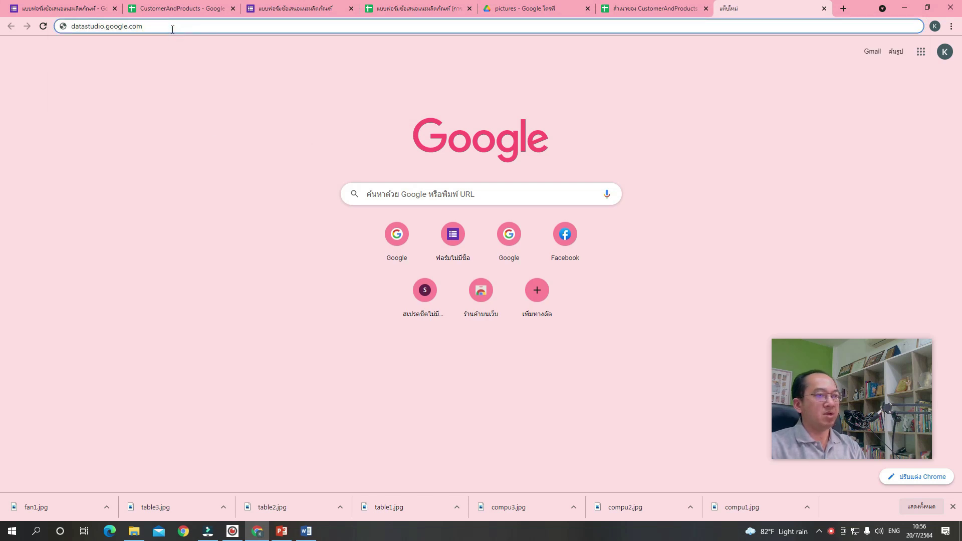
key("Return")
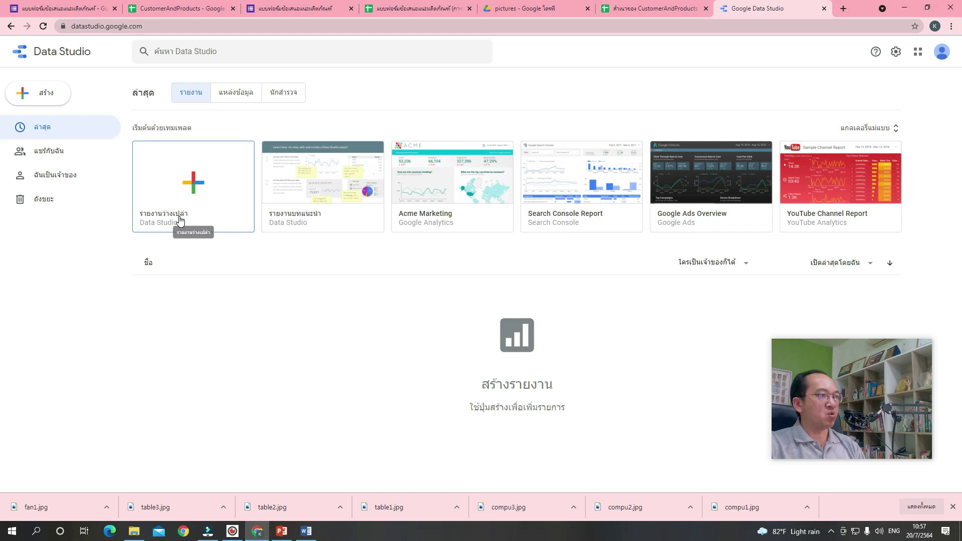
Start a blank report and finish setup: country Thailand, terms accepted, opted in to all emails.
left_click(196, 188)
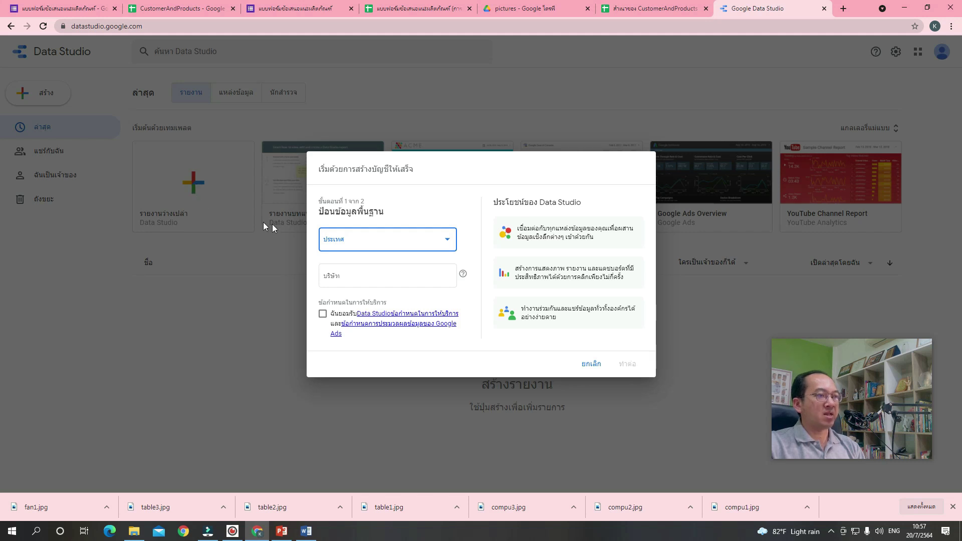
left_click(447, 241)
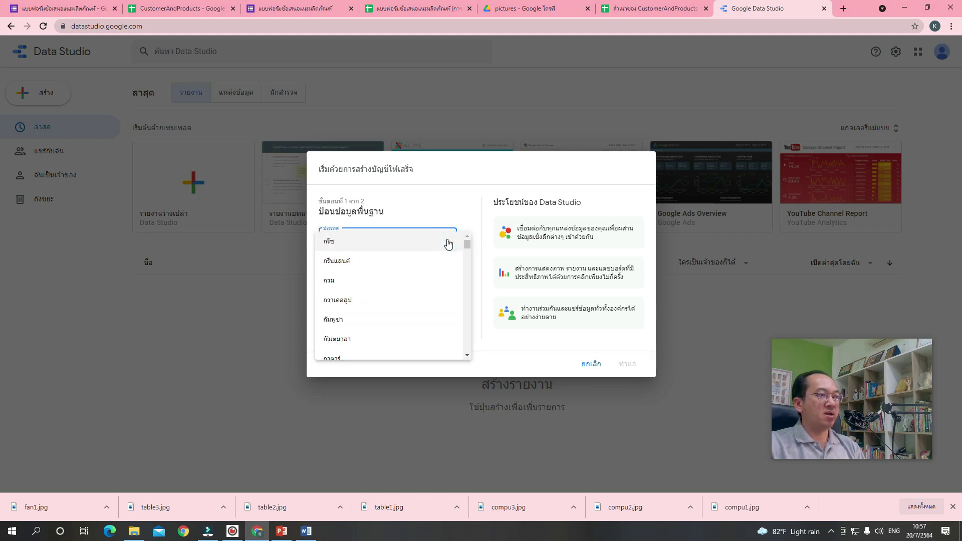
left_click_drag(467, 242, 462, 285)
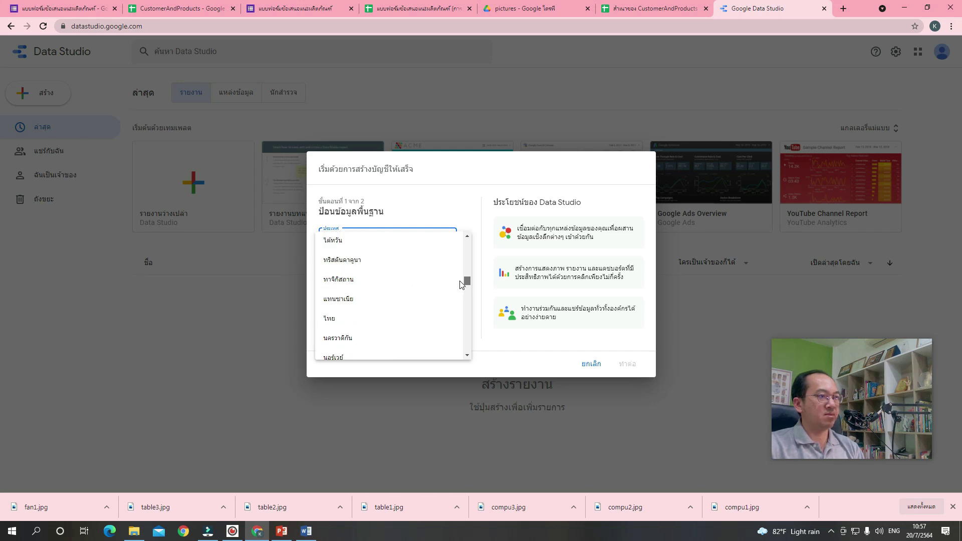
left_click(412, 321)
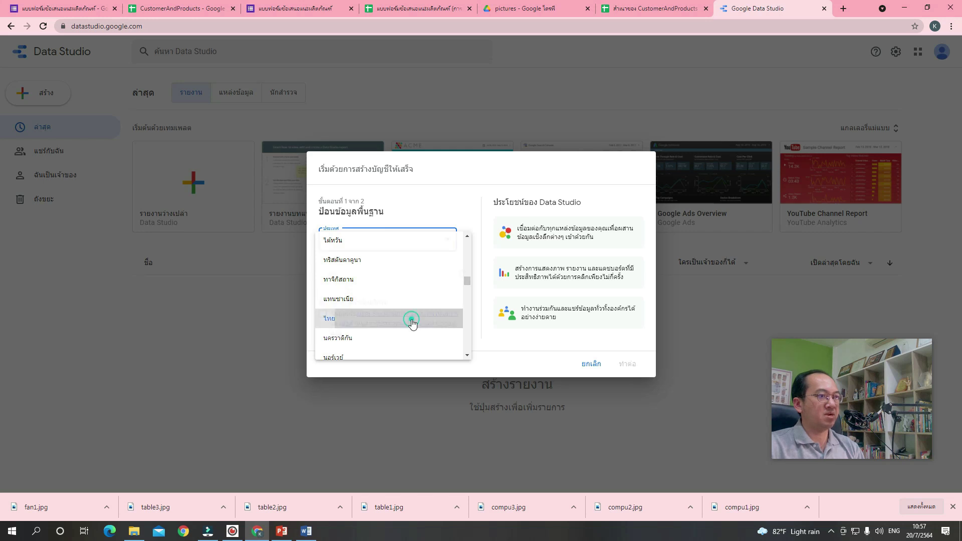
left_click(325, 277)
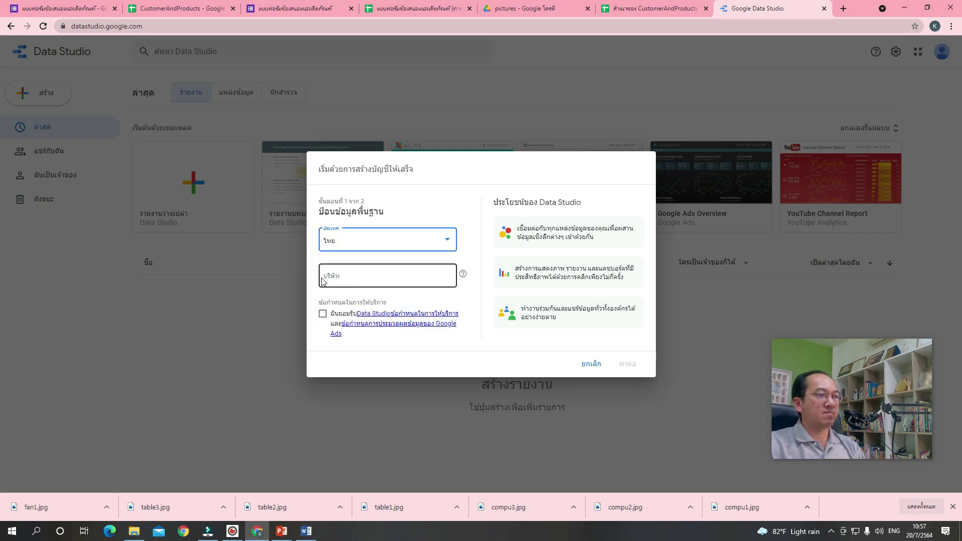
left_click(330, 292)
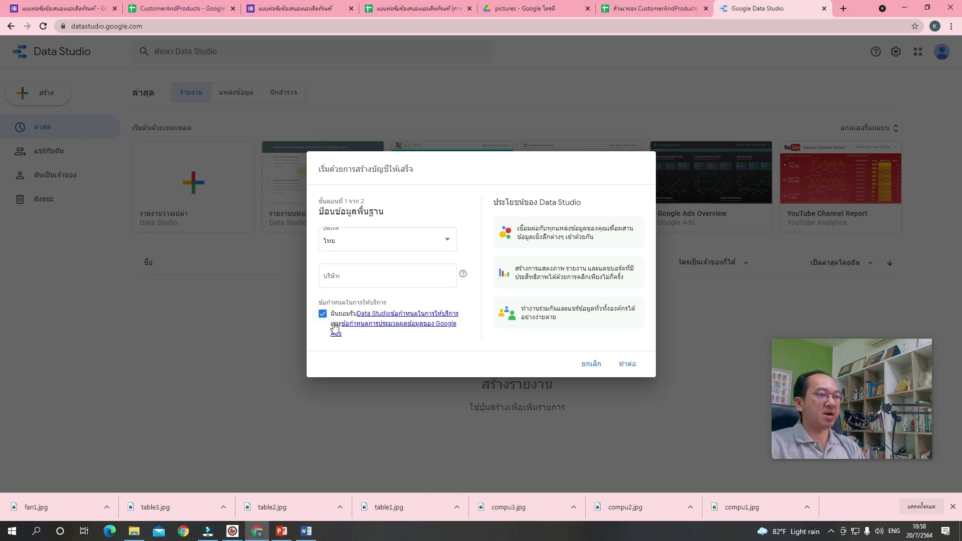
left_click(628, 364)
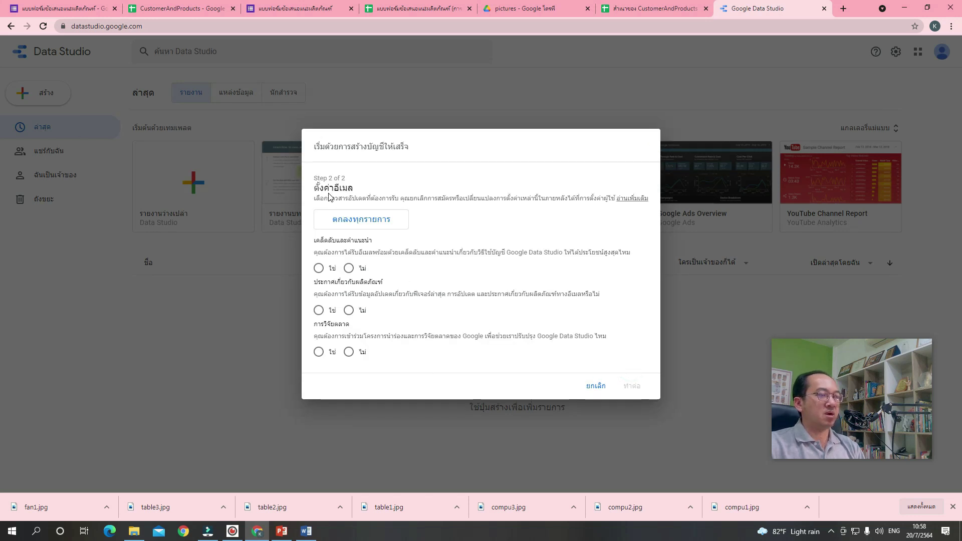
left_click(347, 228)
left_click(636, 395)
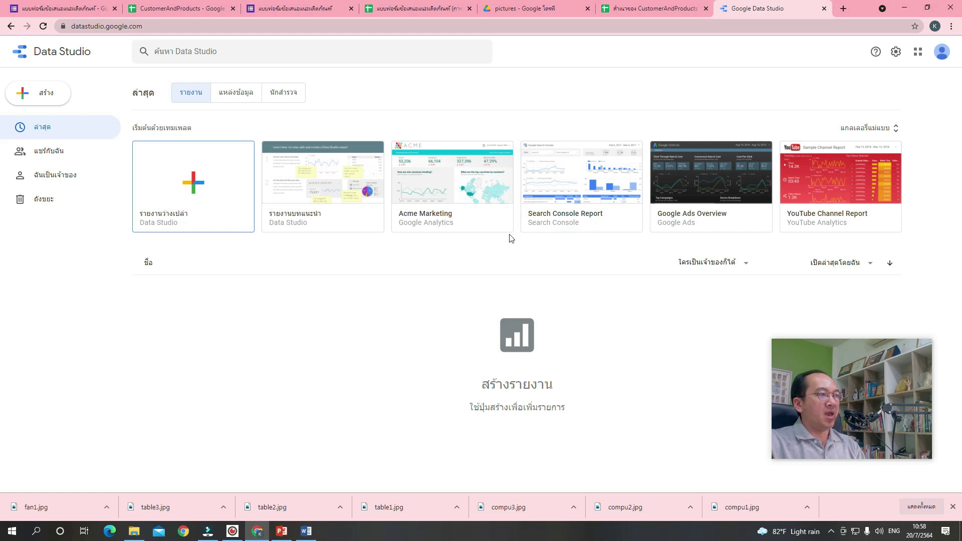
Start a blank report and authorize the Google Sheets connector.
left_click(201, 194)
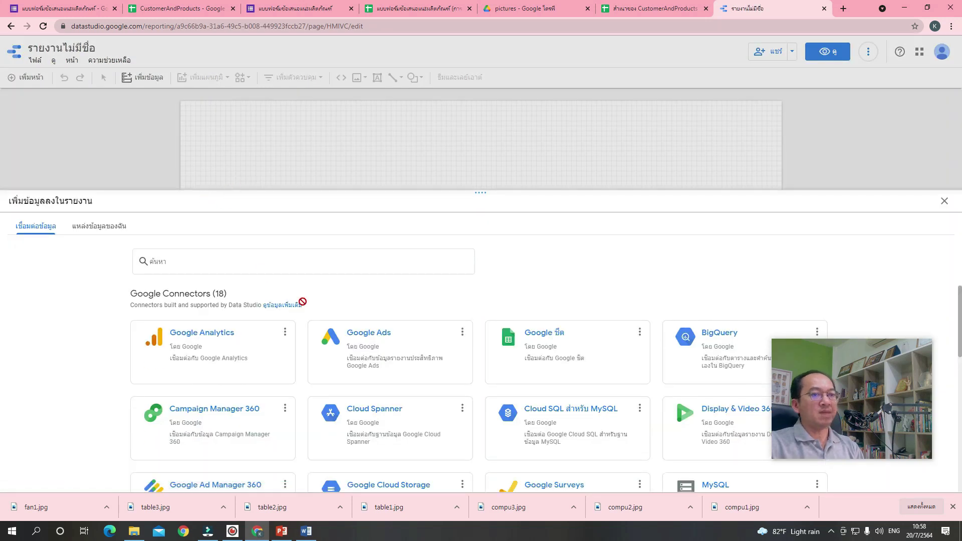
left_click_drag(849, 414, 864, 236)
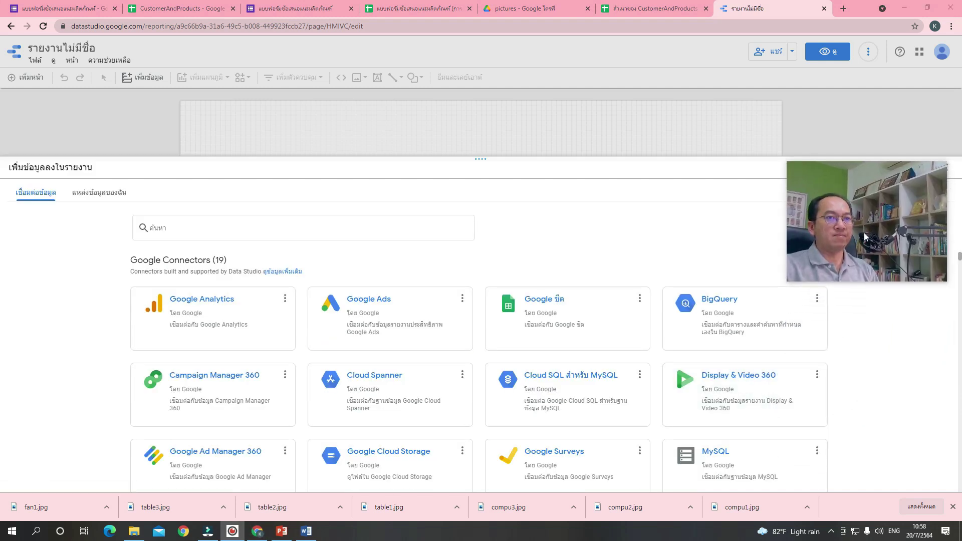
left_click(540, 309)
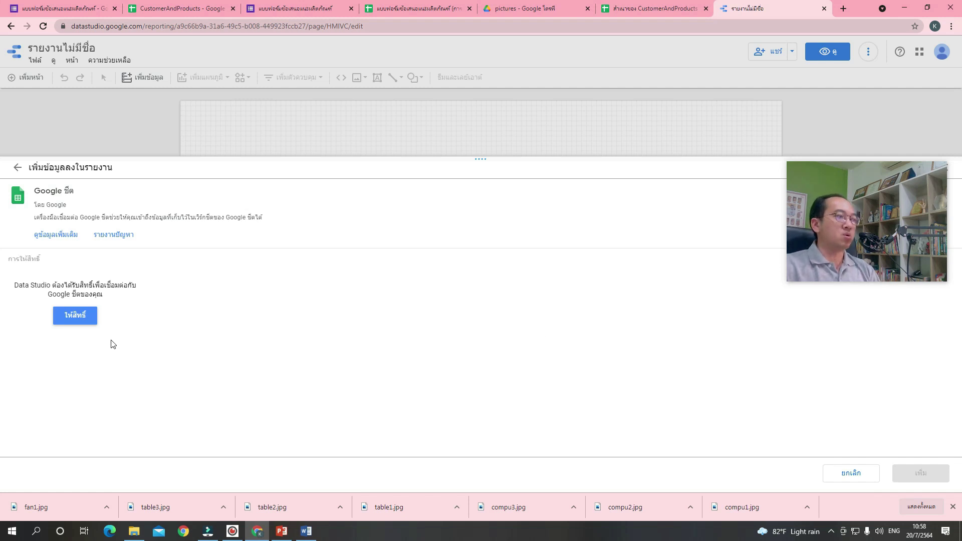
left_click(80, 319)
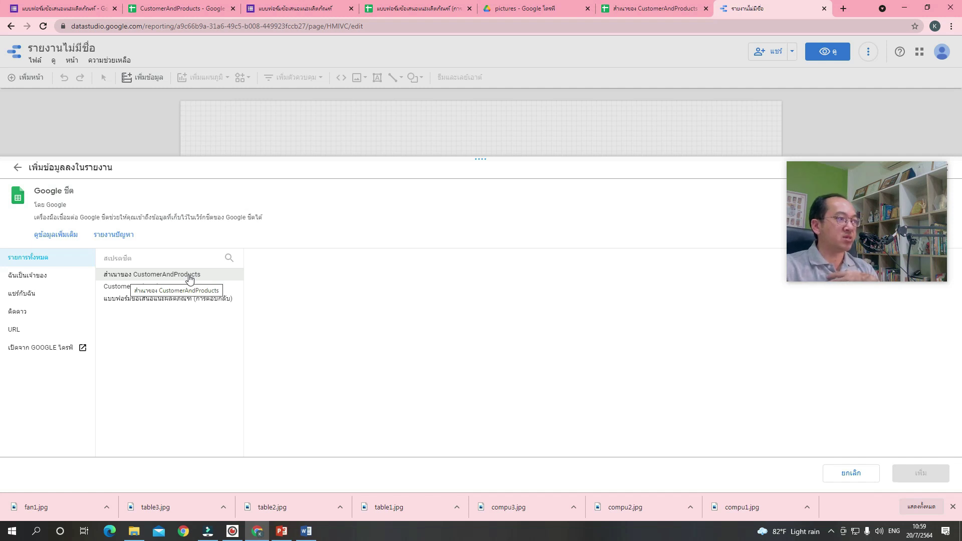
Pick the Customers worksheet of สำเนาของ CustomerAndProducts and add it to the report.
left_click(189, 279)
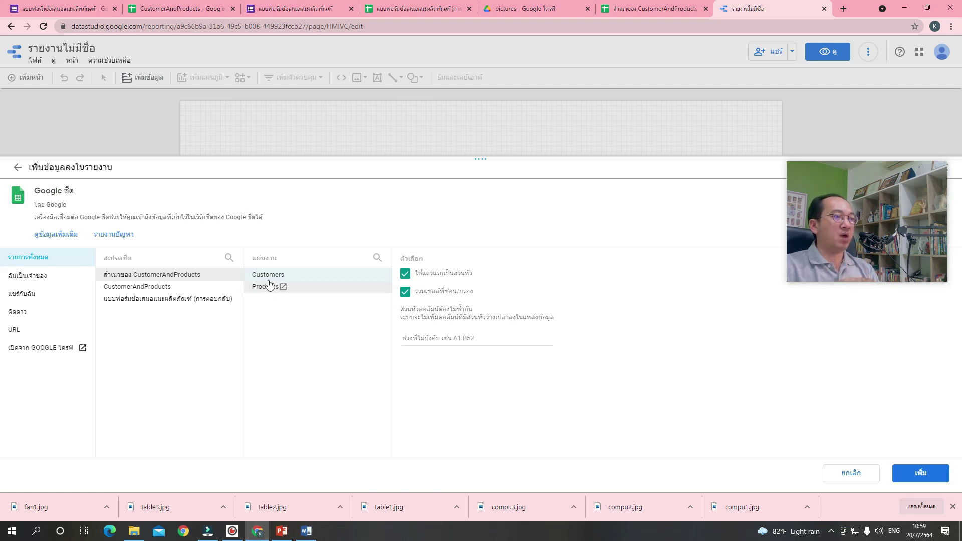
left_click(269, 279)
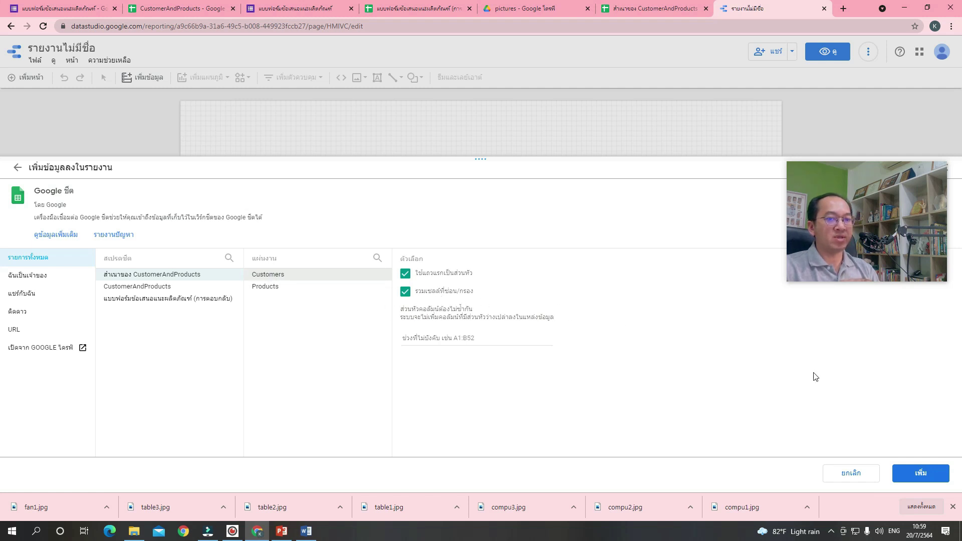
left_click(938, 483)
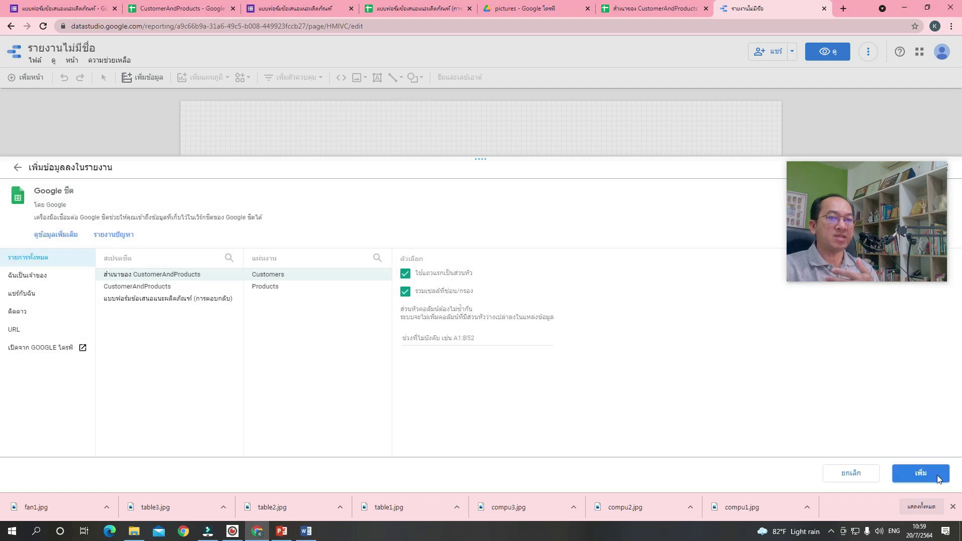
left_click(937, 476)
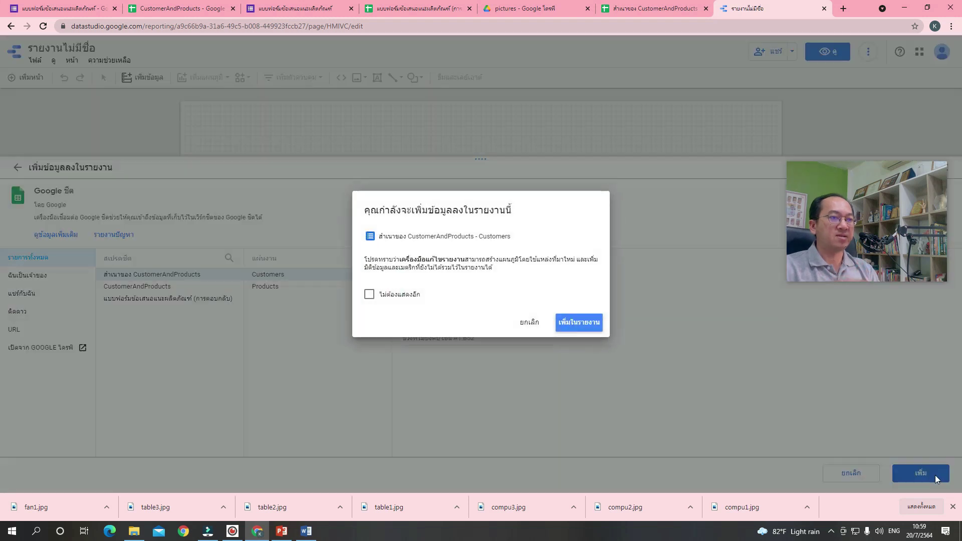
Add the CustomerName and Record Count table to the report and move it toward the page centre.
left_click(598, 326)
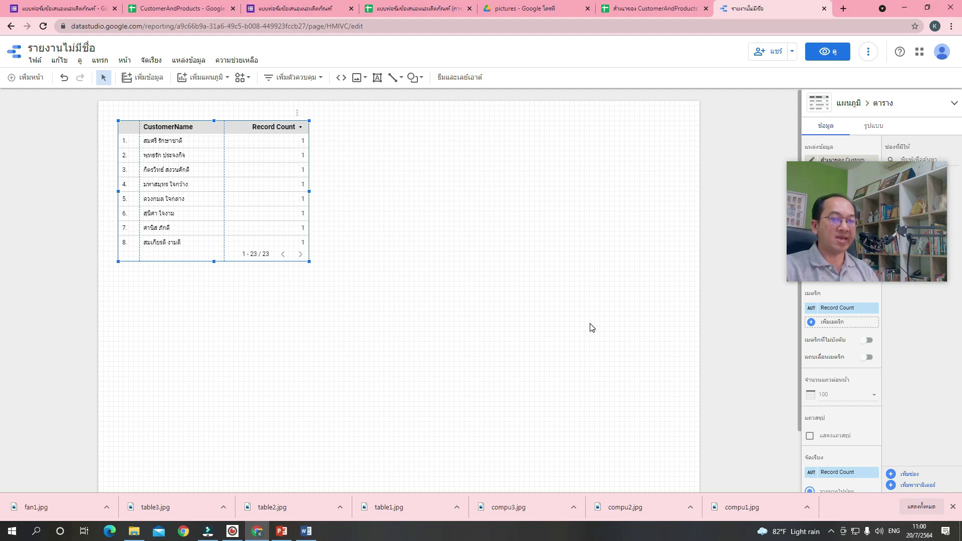
left_click(376, 272)
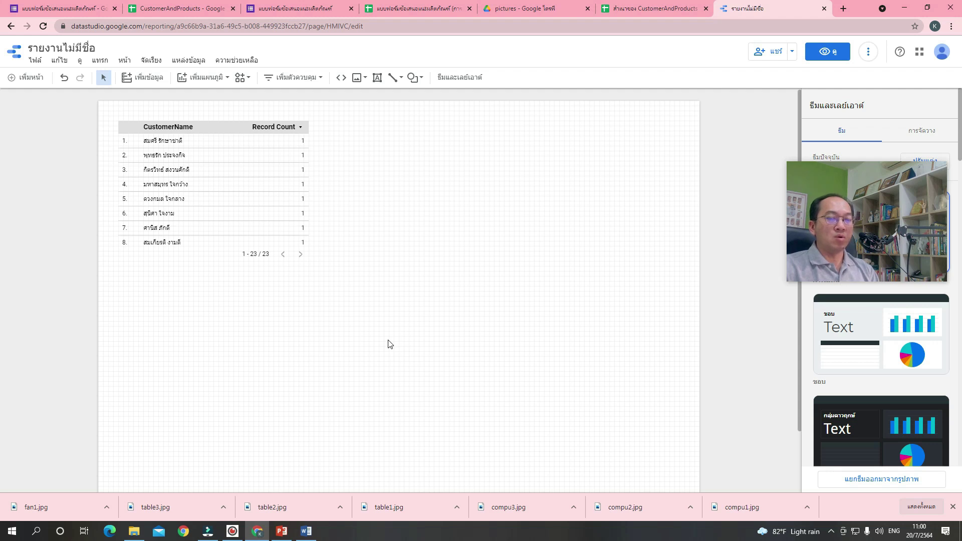
left_click_drag(248, 194, 323, 341)
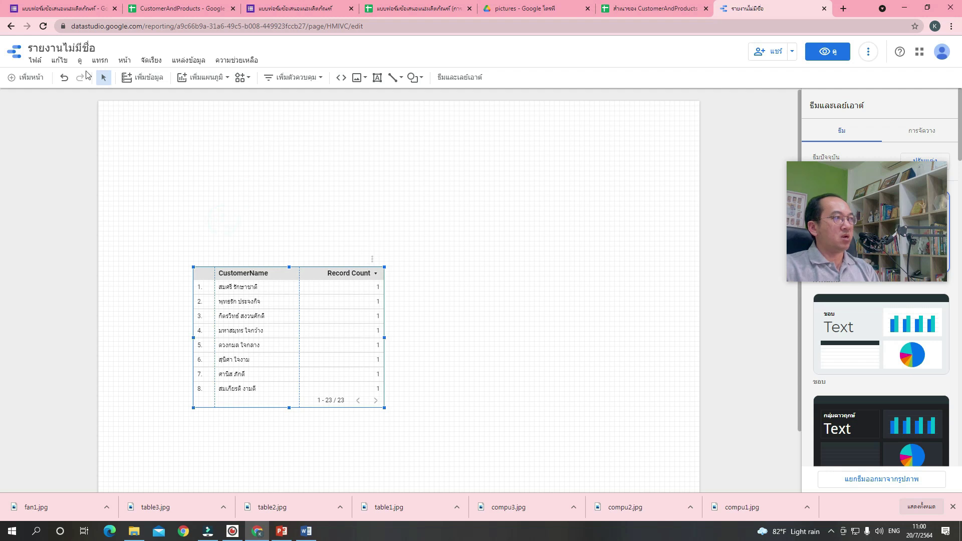
Rename the untitled report to 'รายงานข้อเสนอแนะผลิตภัณฑ์'.
left_click(40, 52)
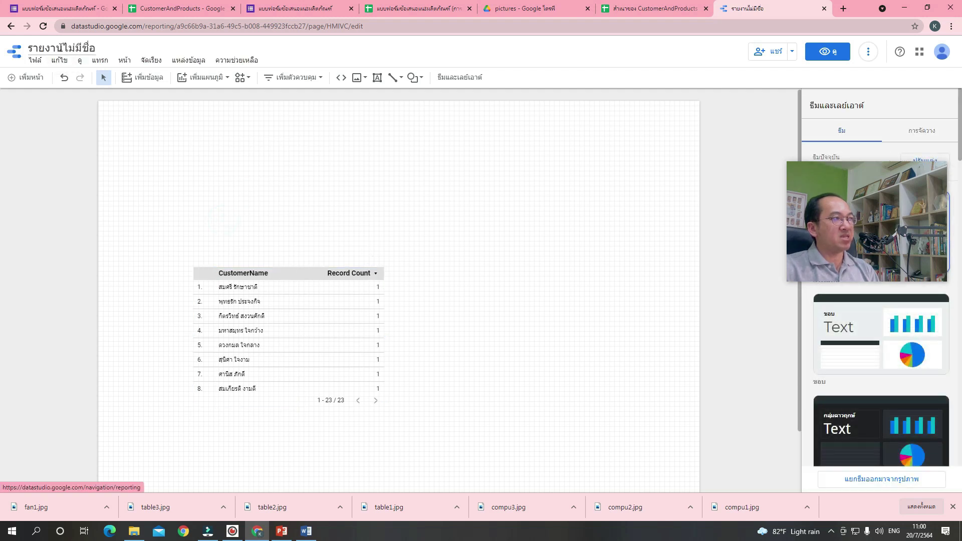
triple_click(71, 47)
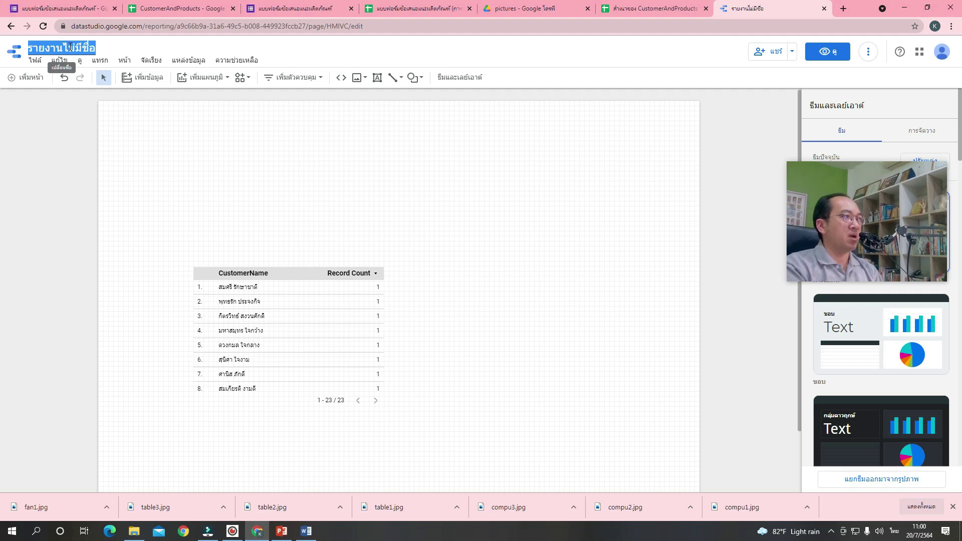
type("รายงาน")
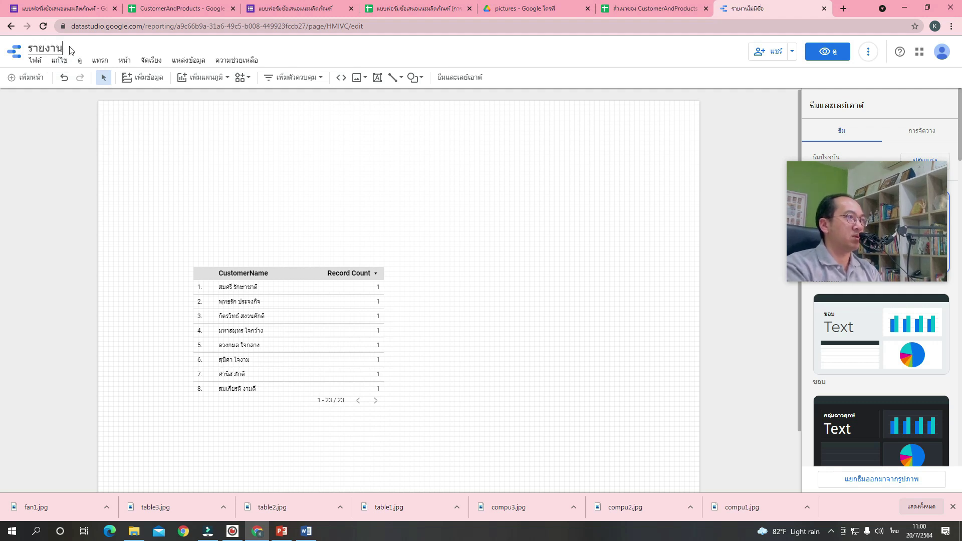
type("ข้อเสนอ")
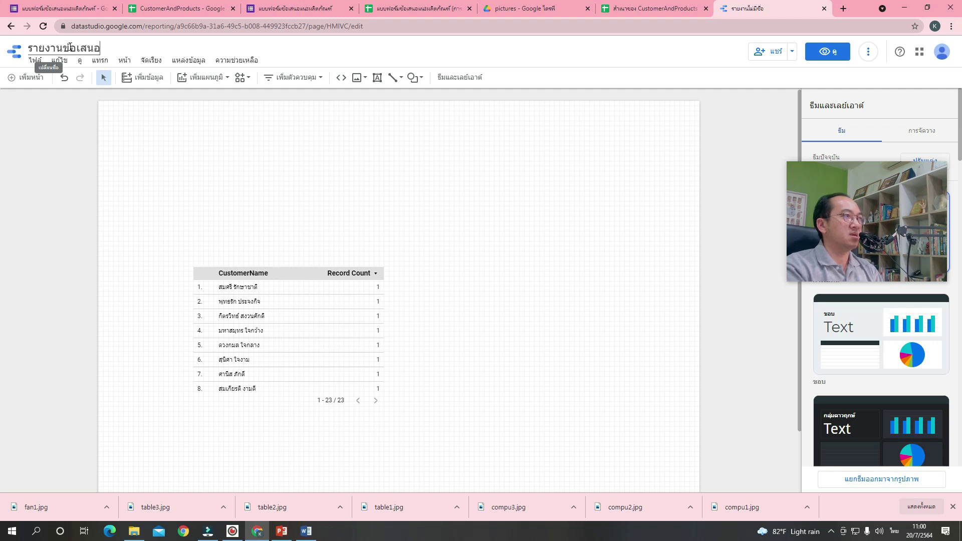
type("แนะผลิตภัณฑ์")
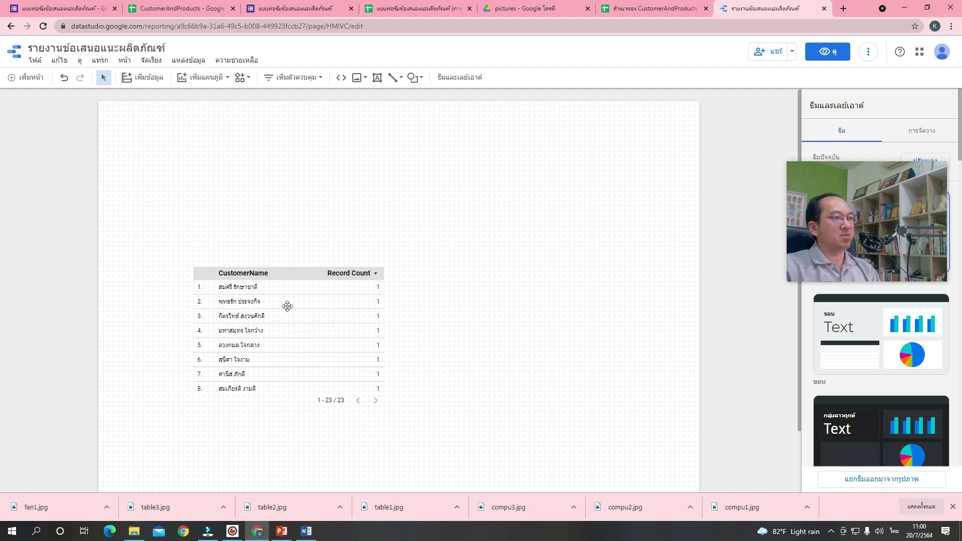
Widen the customer table to the right and centre it on the page.
left_click_drag(296, 346, 294, 303)
left_click(311, 290)
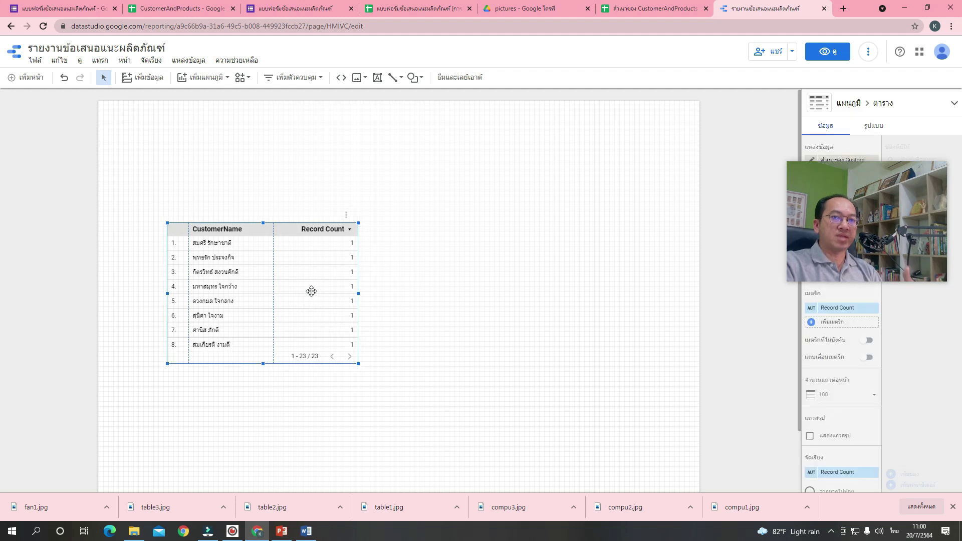
left_click_drag(860, 225, 729, 420)
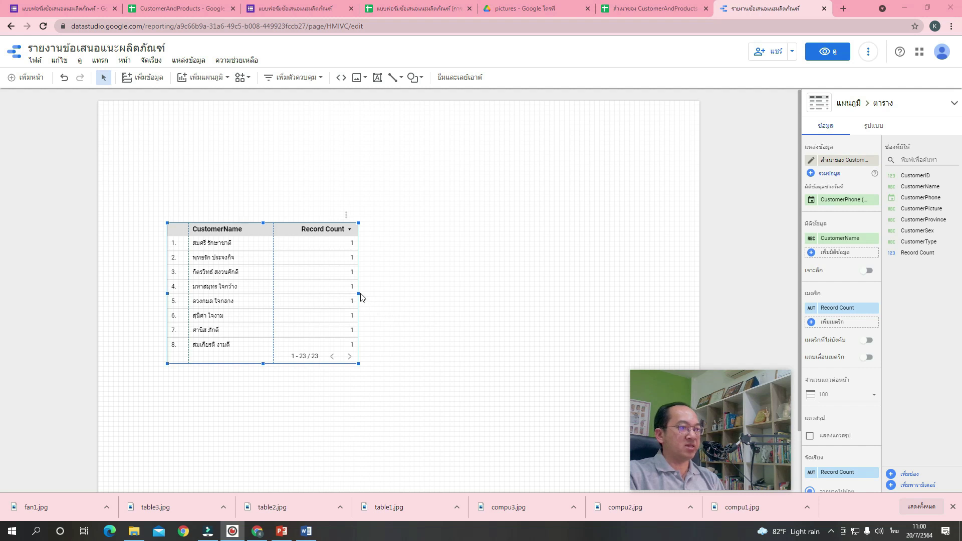
left_click_drag(360, 294, 667, 322)
left_click_drag(533, 266, 519, 280)
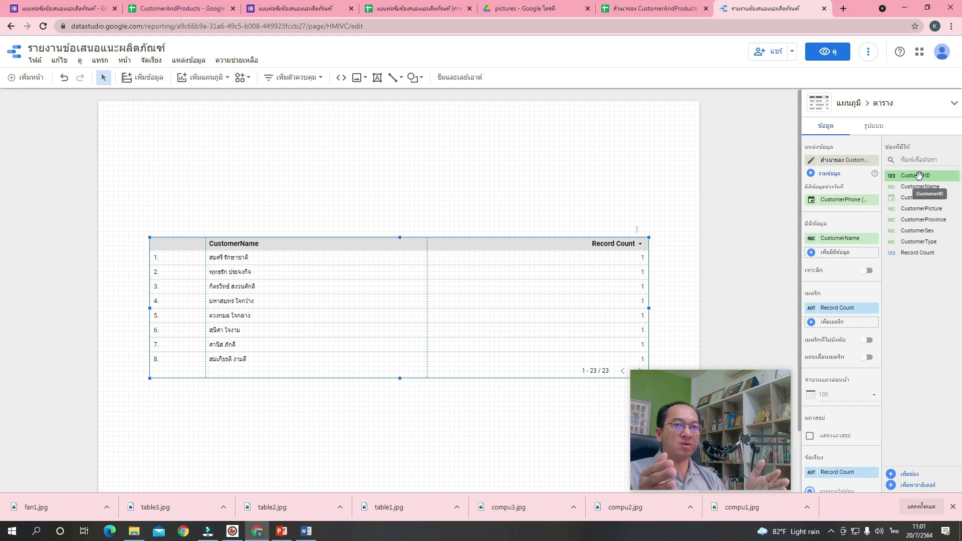
left_click(662, 9)
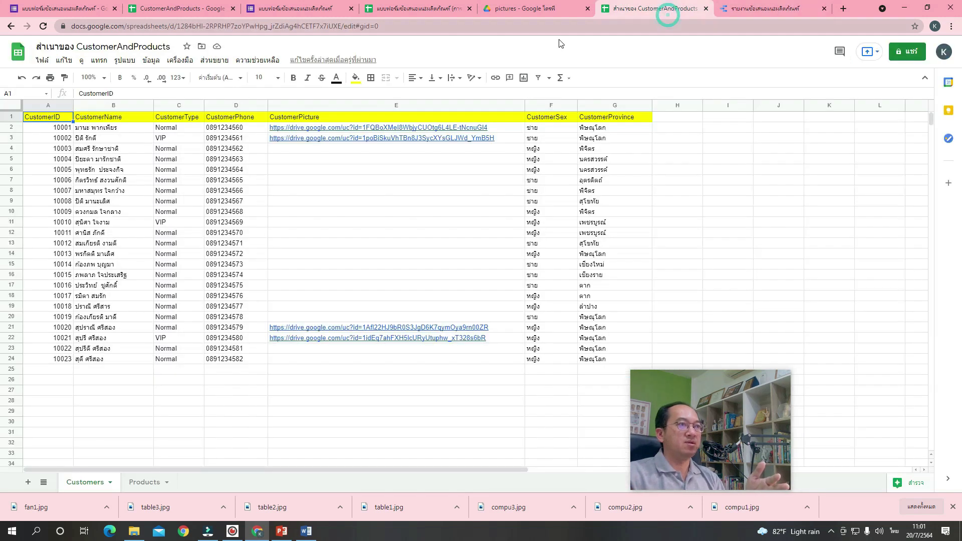
left_click(102, 119)
left_click(173, 120)
left_click(228, 120)
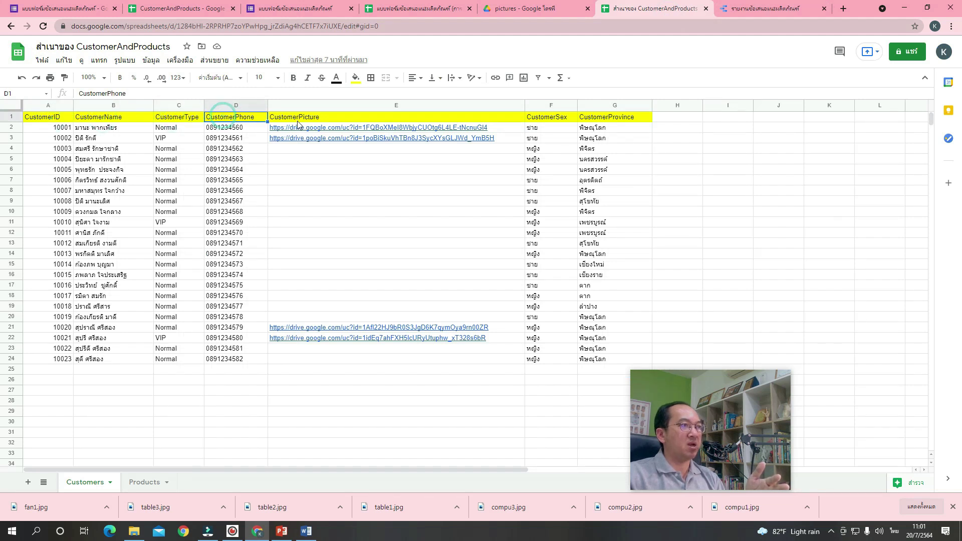
left_click(307, 120)
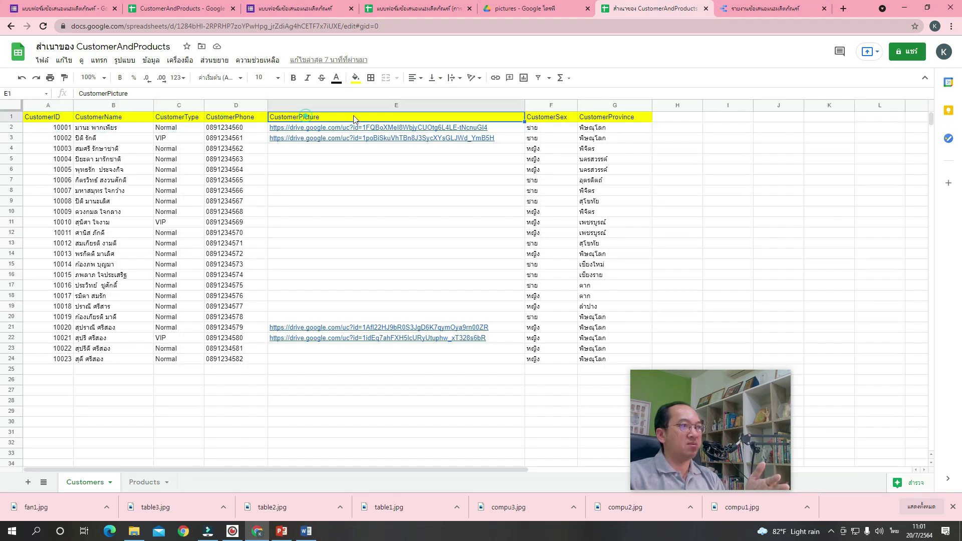
left_click(613, 119)
left_click(782, 8)
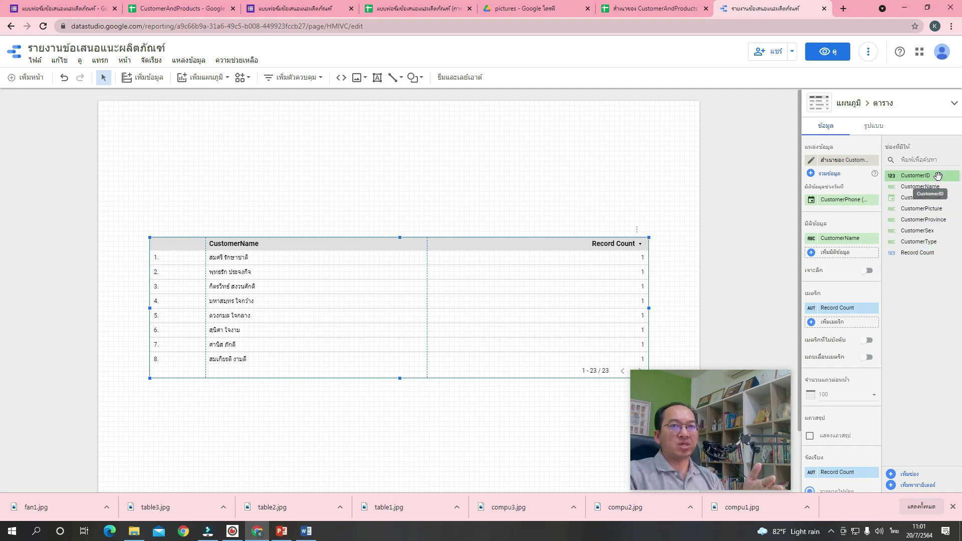
Add CustomerID as the first column, then CustomerPhone, CustomerSex, CustomerProvince and CustomerType as table dimensions.
left_click_drag(938, 176, 858, 258)
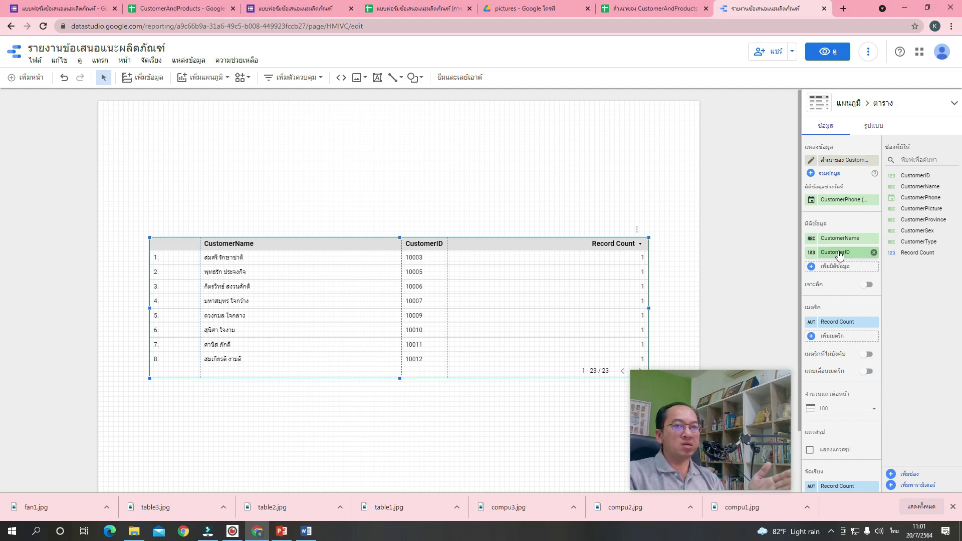
left_click_drag(840, 256, 838, 242)
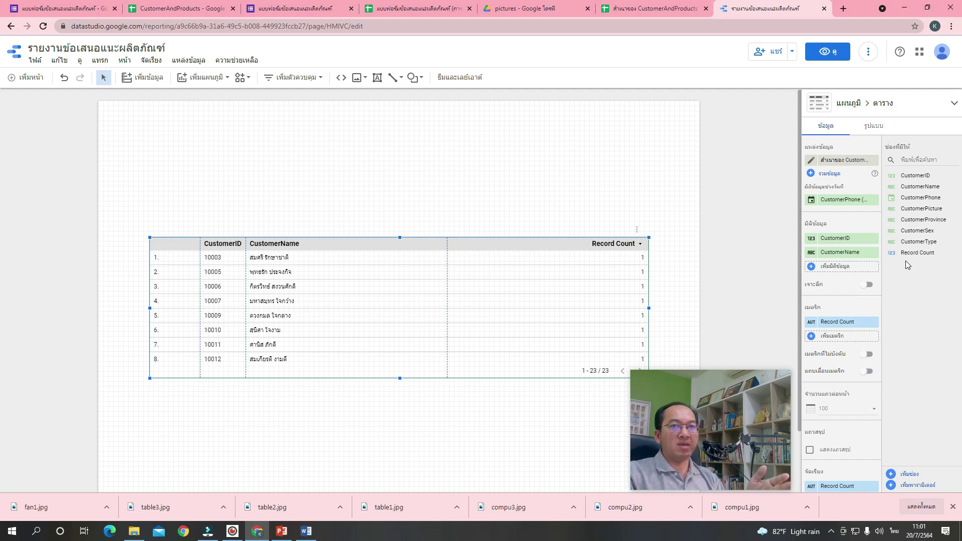
left_click_drag(929, 198, 853, 274)
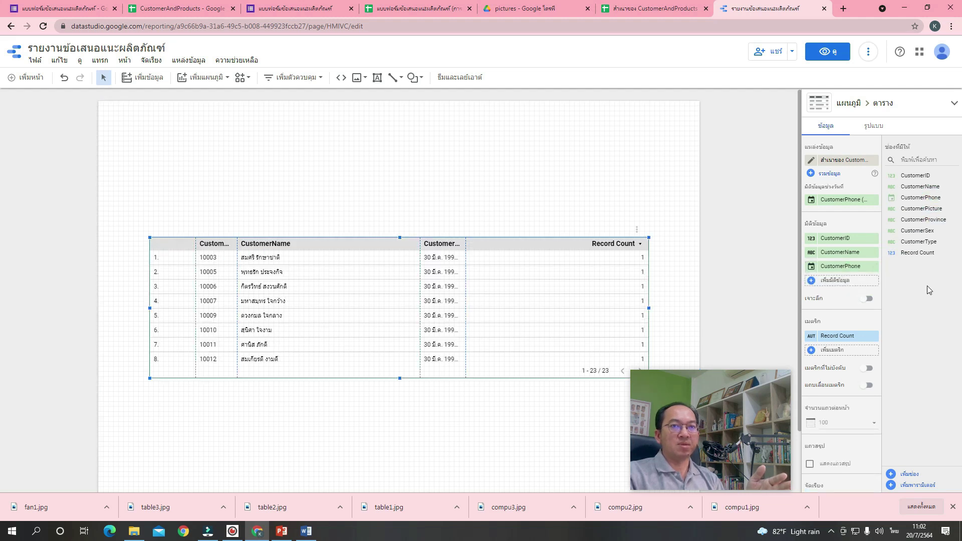
left_click(933, 230)
left_click(932, 242, "ctrl")
left_click_drag(932, 242, 858, 284)
left_click(874, 298)
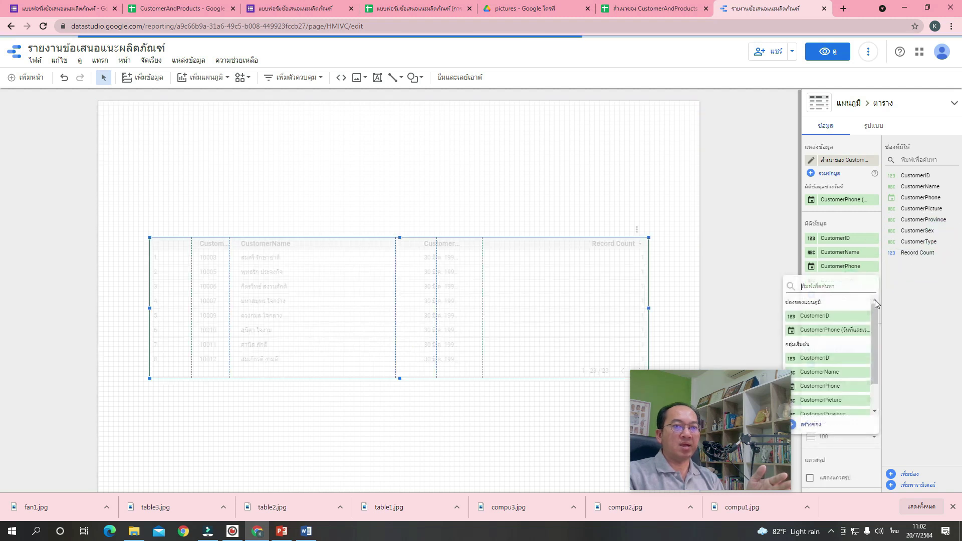
left_click(905, 304)
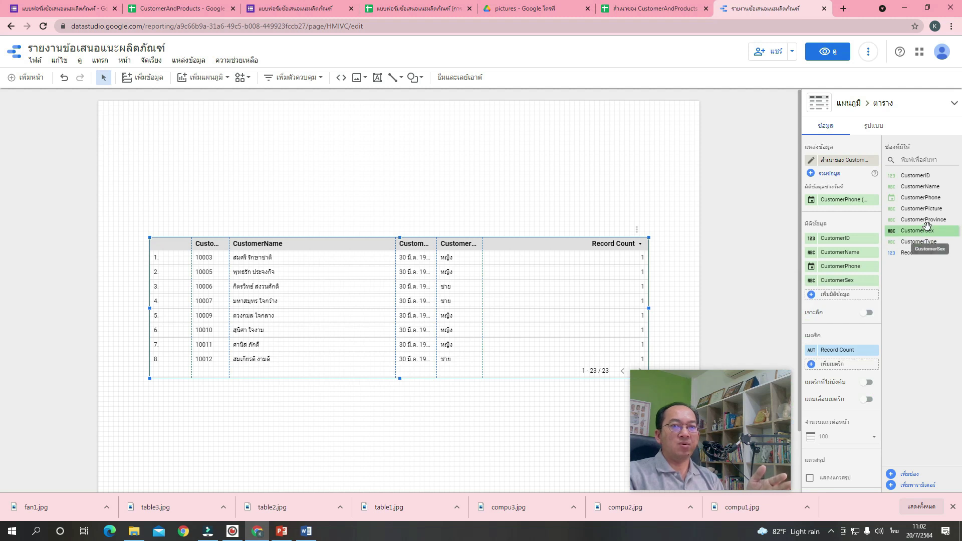
left_click_drag(927, 223, 853, 304)
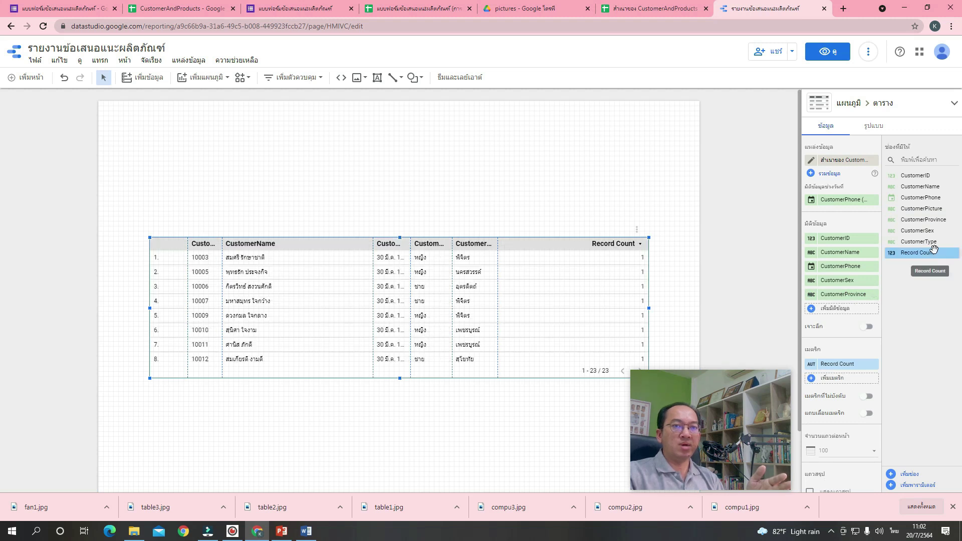
left_click_drag(922, 242, 858, 317)
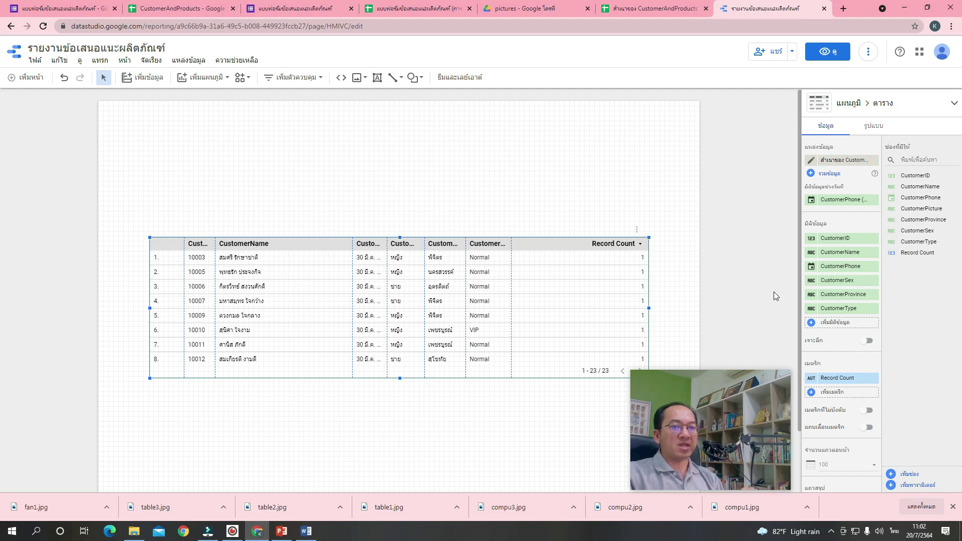
Remove the Record Count metric from the customer table.
left_click(874, 379)
left_click(874, 379)
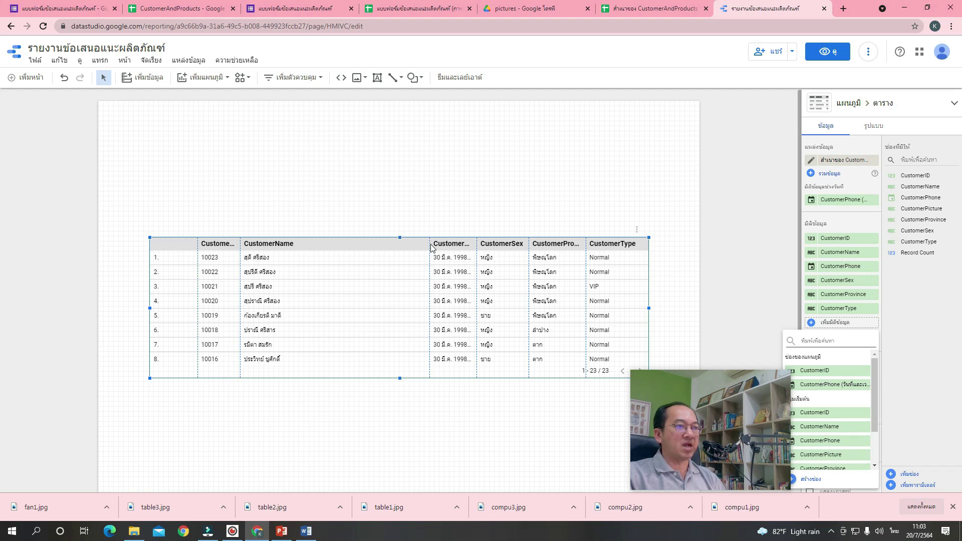
left_click(420, 267)
Widen the CustomerPhone column, move the table lower, and switch to the customer spreadsheet.
left_click_drag(421, 247, 362, 250)
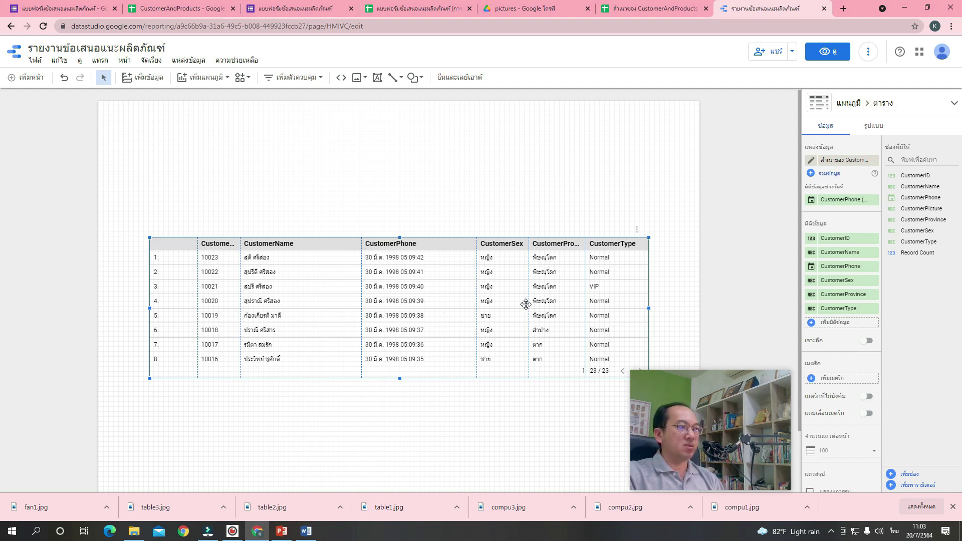
left_click_drag(515, 297, 512, 331)
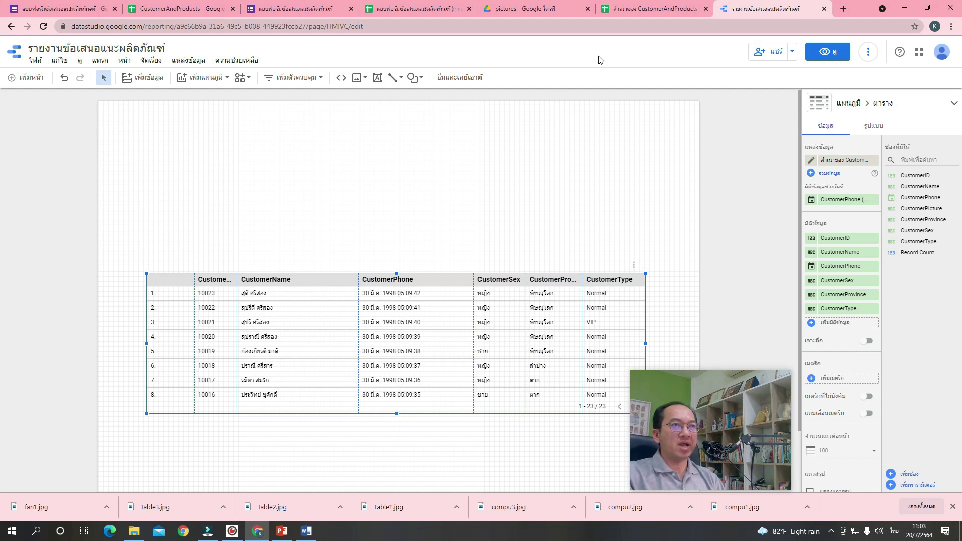
left_click(645, 9)
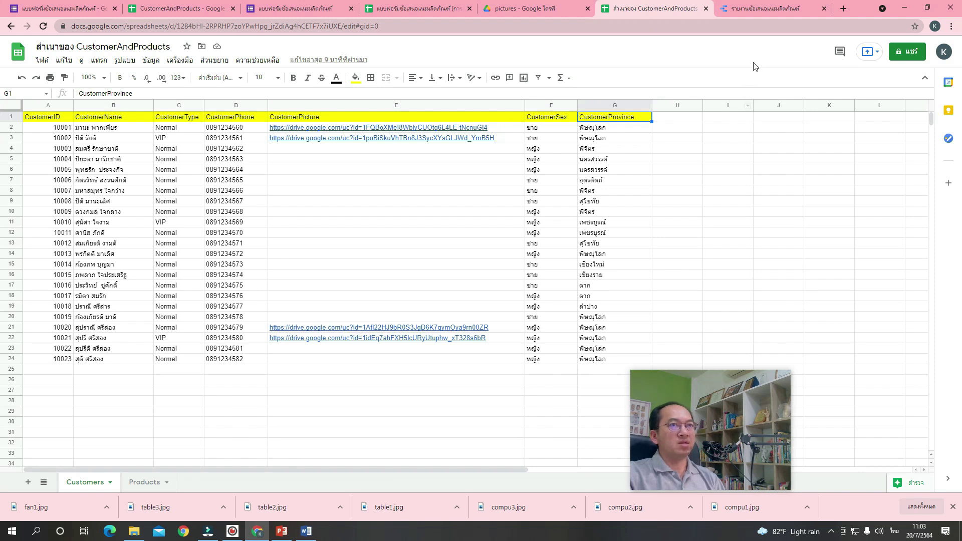
Return from the Customers sheet to the Data Studio report.
left_click(779, 9)
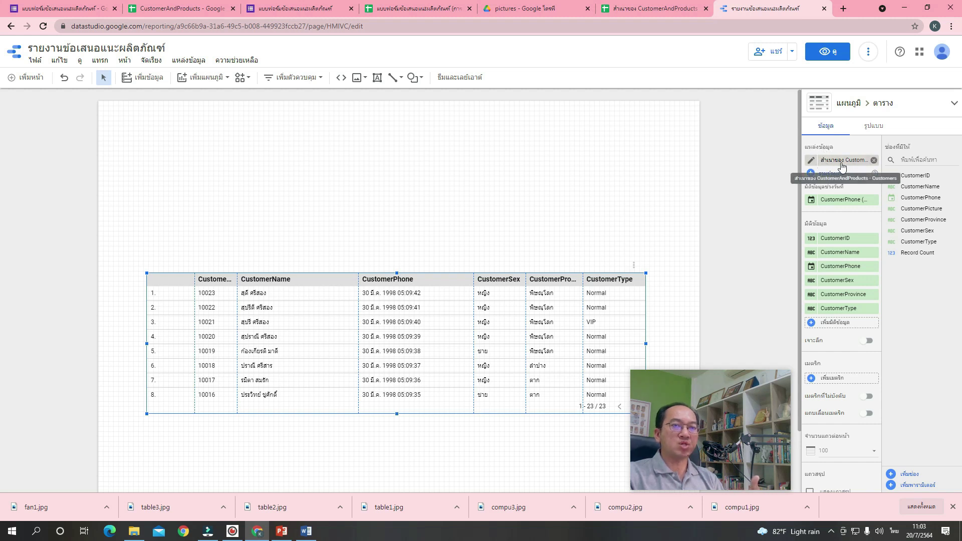
Change the CustomerPhone field type from Date & Time to Text so real phone numbers display.
left_click(812, 161)
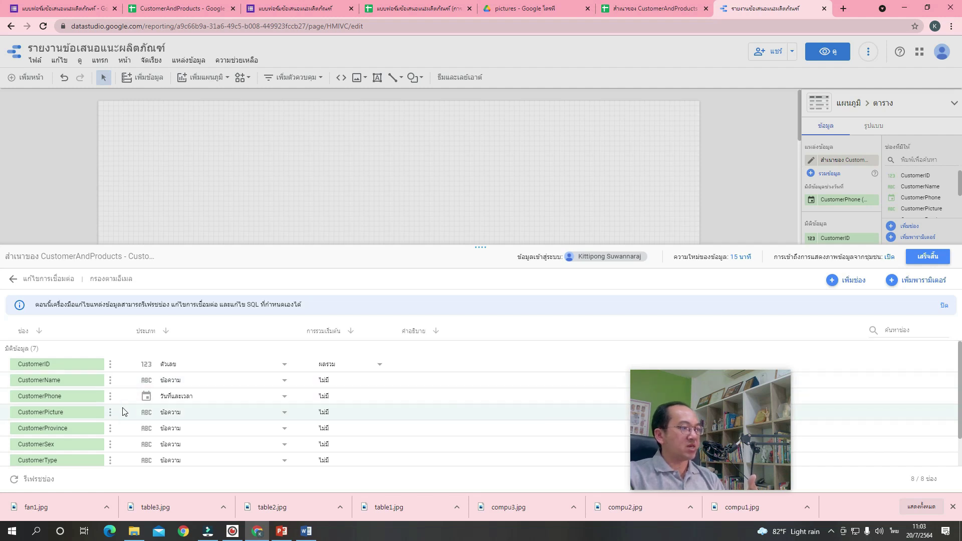
scroll(123, 411, "down", 1)
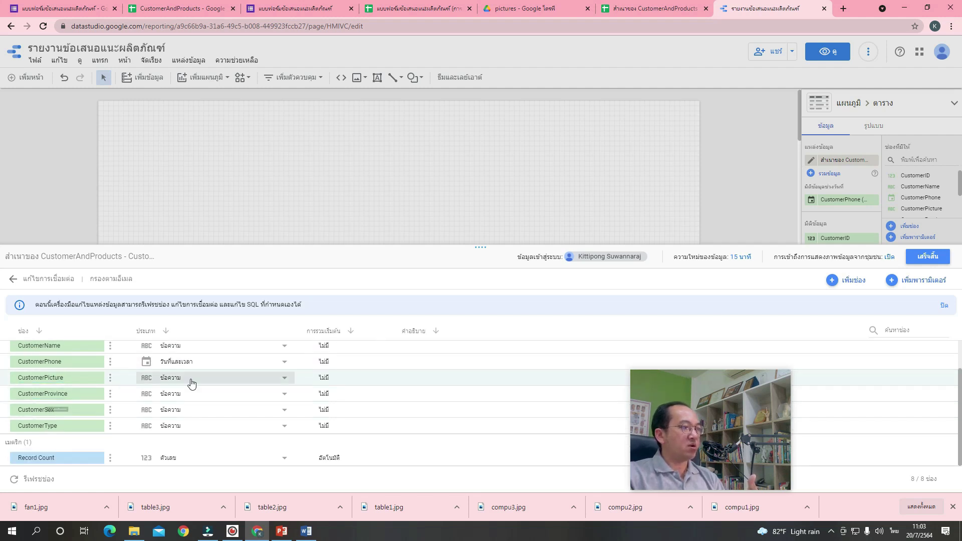
scroll(195, 386, "up", 1)
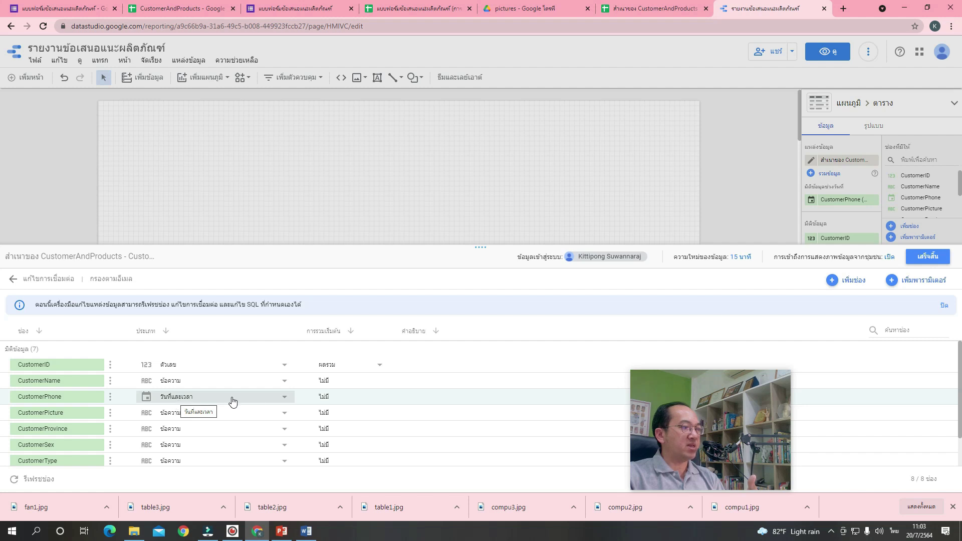
left_click(284, 398)
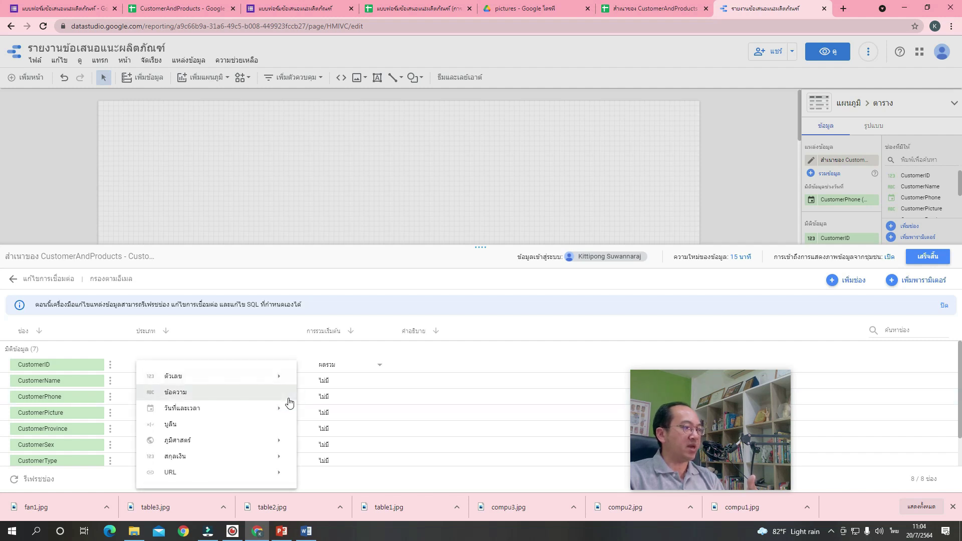
left_click(283, 399)
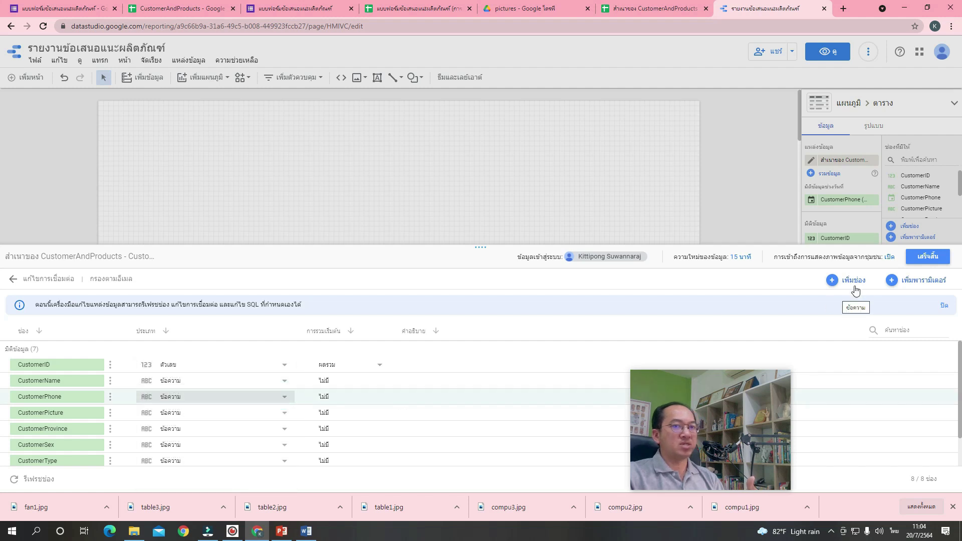
left_click(929, 258)
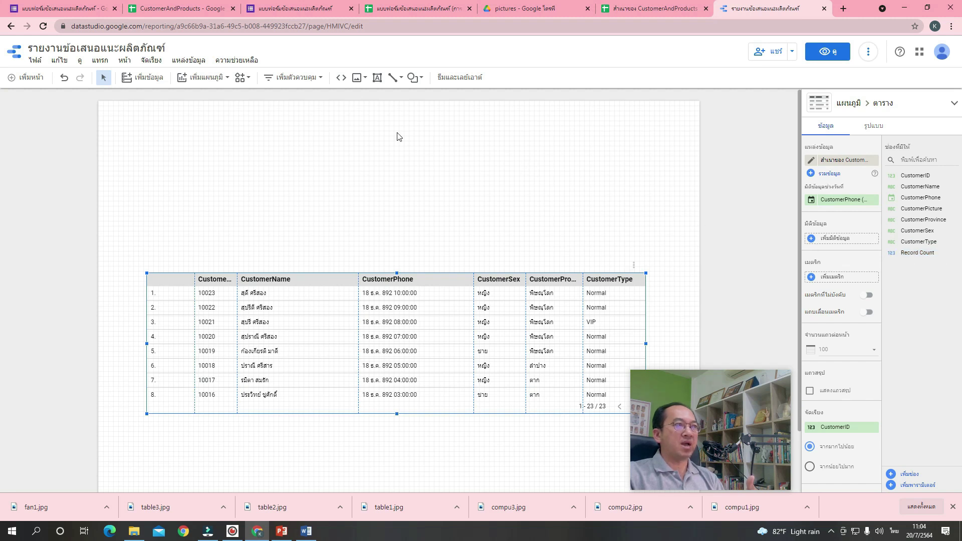
left_click(44, 27)
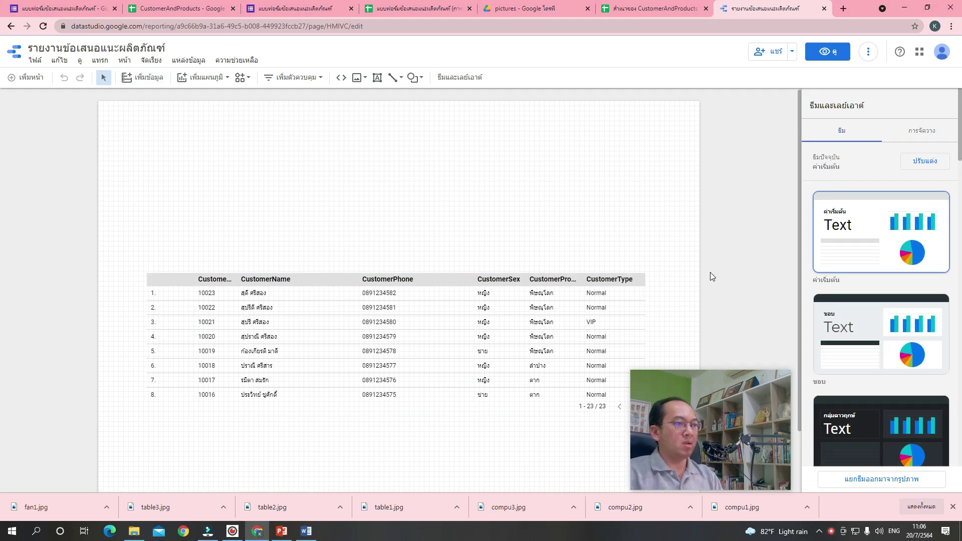
Stretch the customer table taller to show 13 rows and nudge it slightly right.
left_click(482, 333)
left_click_drag(396, 415, 409, 487)
mouse_move(420, 429)
left_mouse_down()
mouse_move(439, 412)
mouse_move(424, 414)
left_mouse_up()
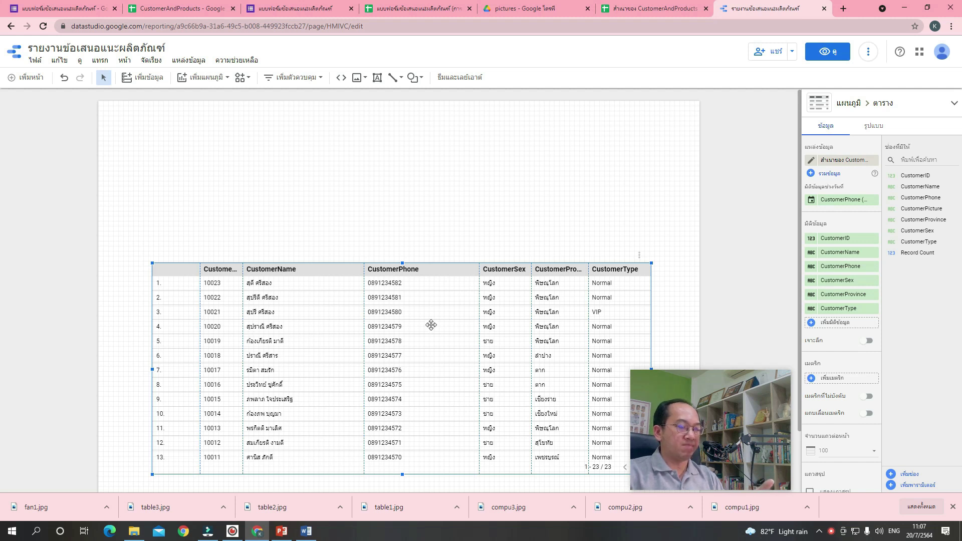
Style the customer table rows with alternating light yellow and light blue colours.
left_click(875, 127)
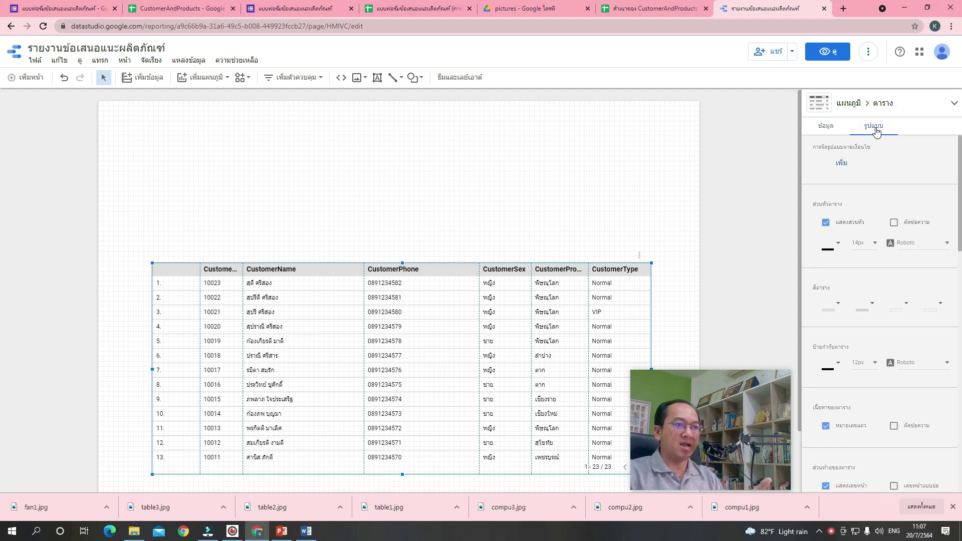
scroll(902, 227, "down", 1)
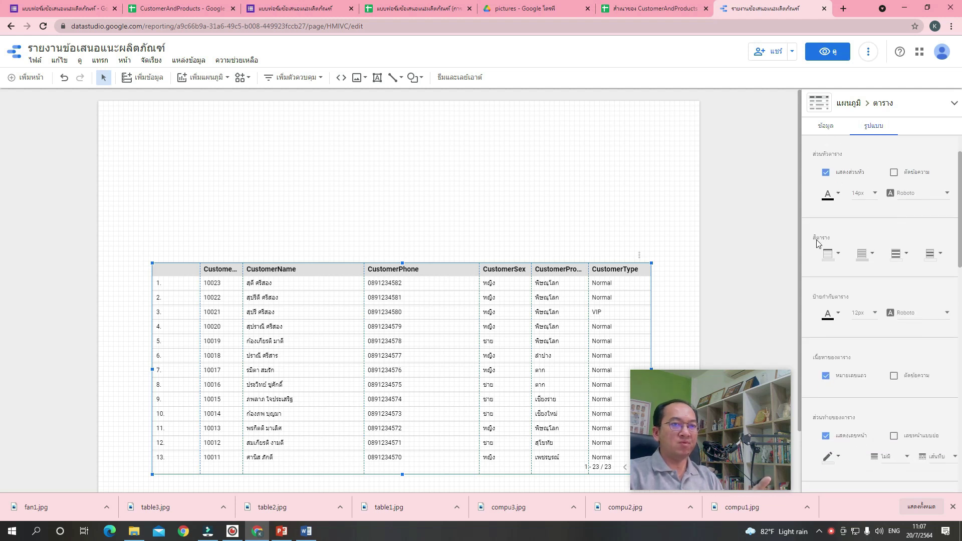
left_click(898, 263)
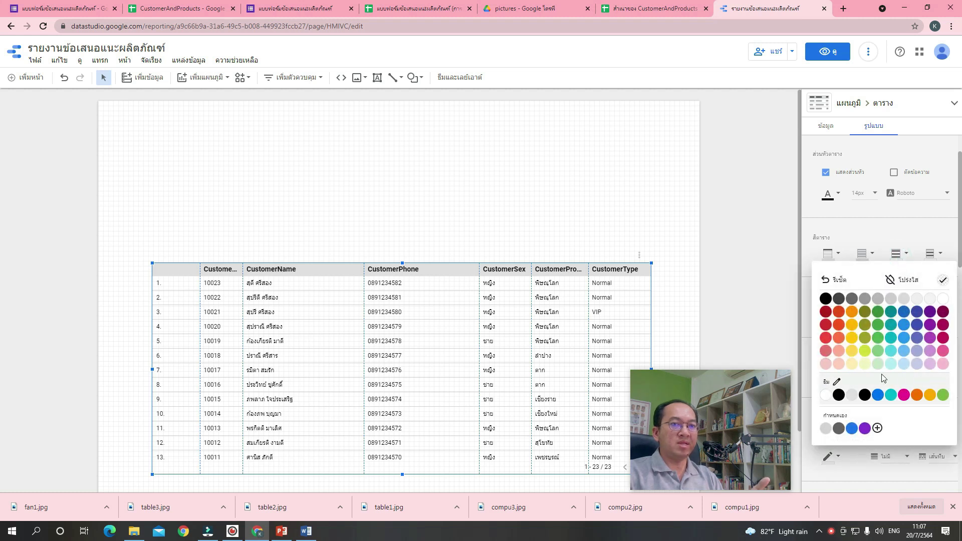
left_click(853, 365)
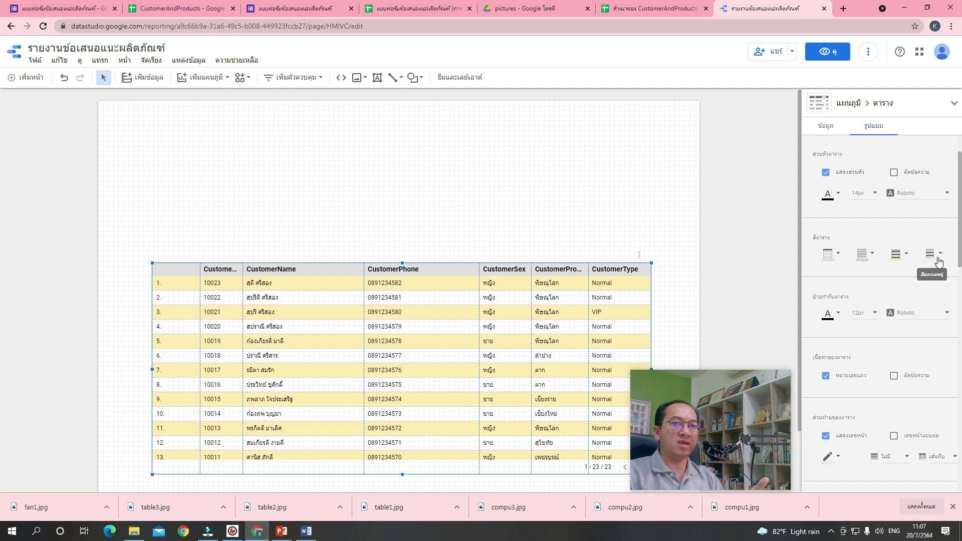
left_click(939, 260)
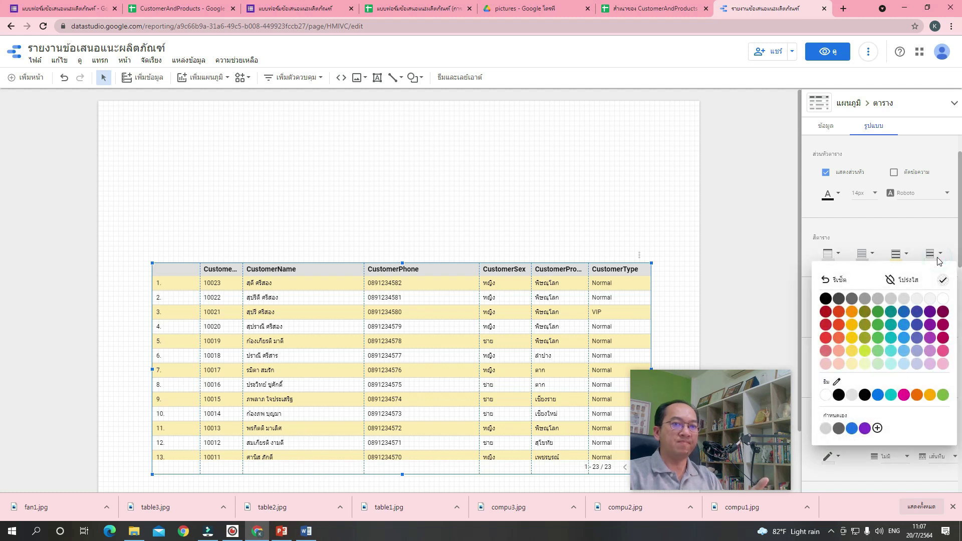
left_click(901, 369)
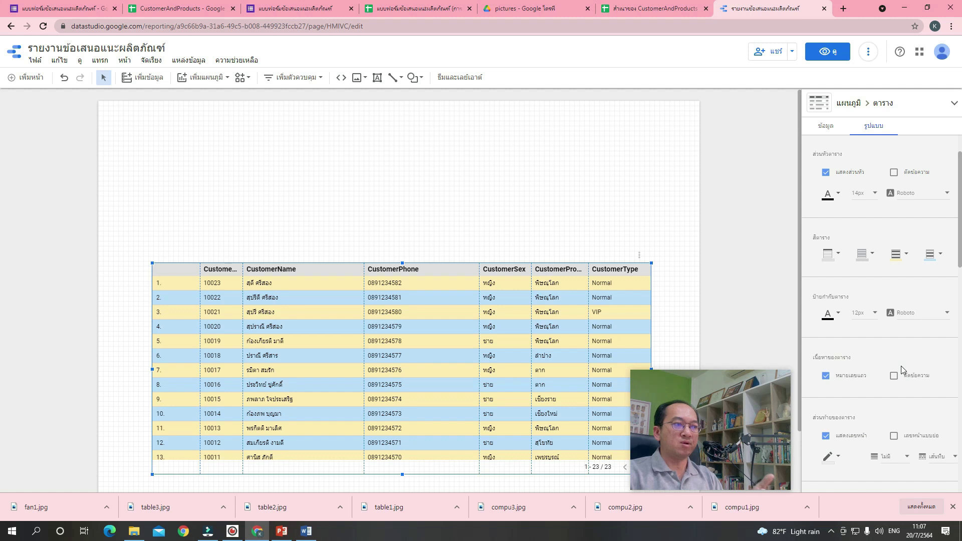
left_click(678, 332)
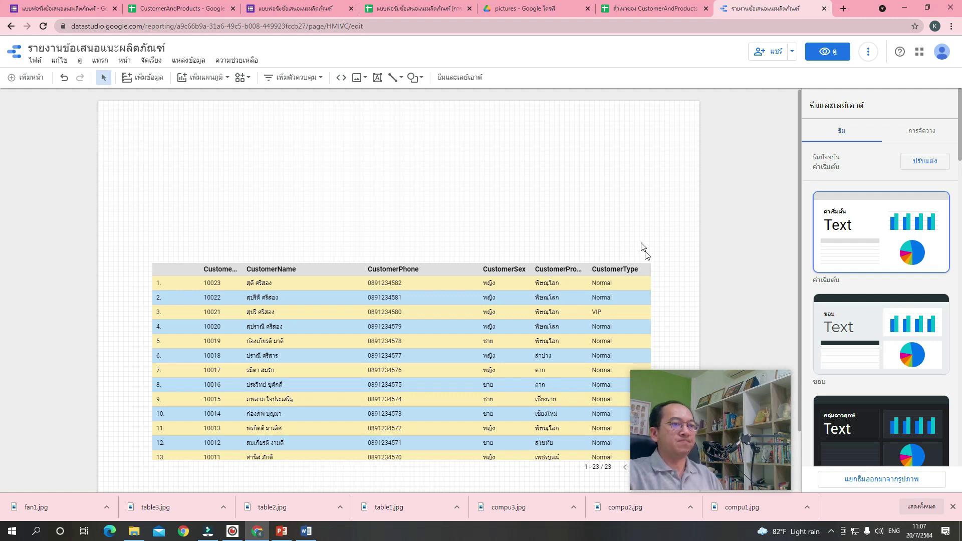
Insert a new plain table chart at the top right, above the customer table.
left_click(643, 292)
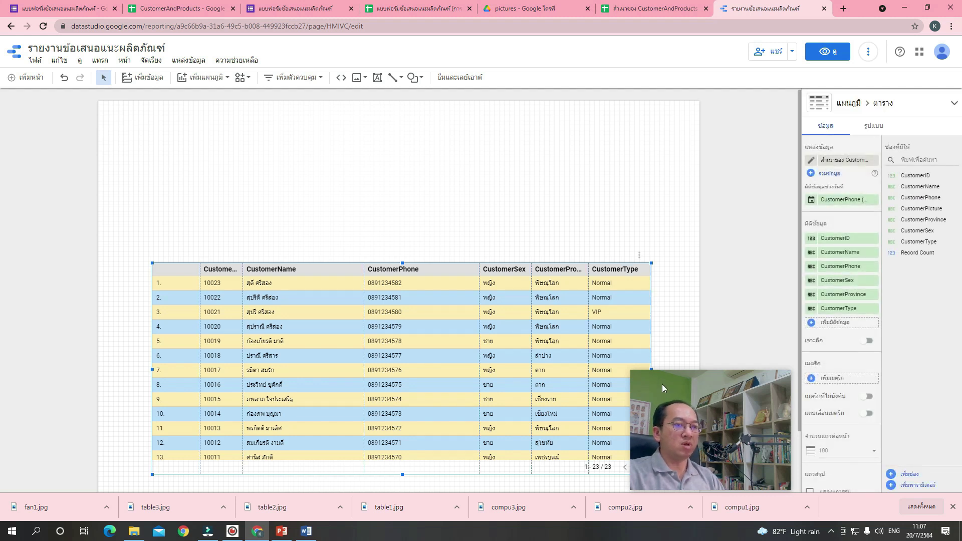
left_click(527, 175)
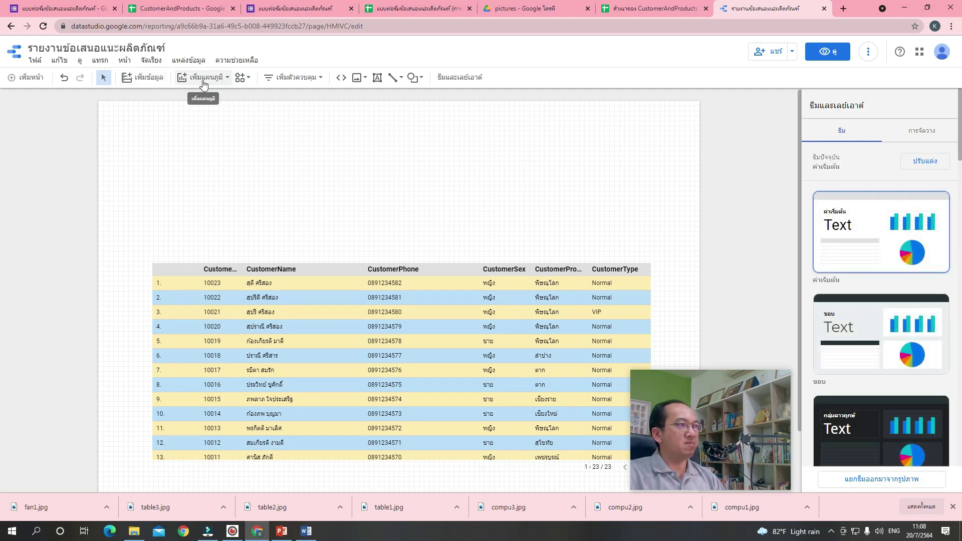
left_click(203, 80)
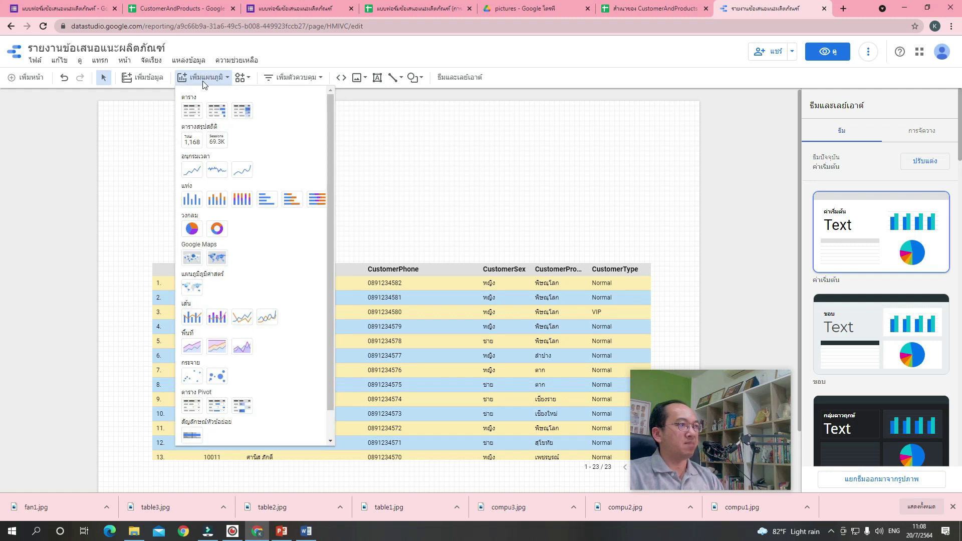
left_click(197, 111)
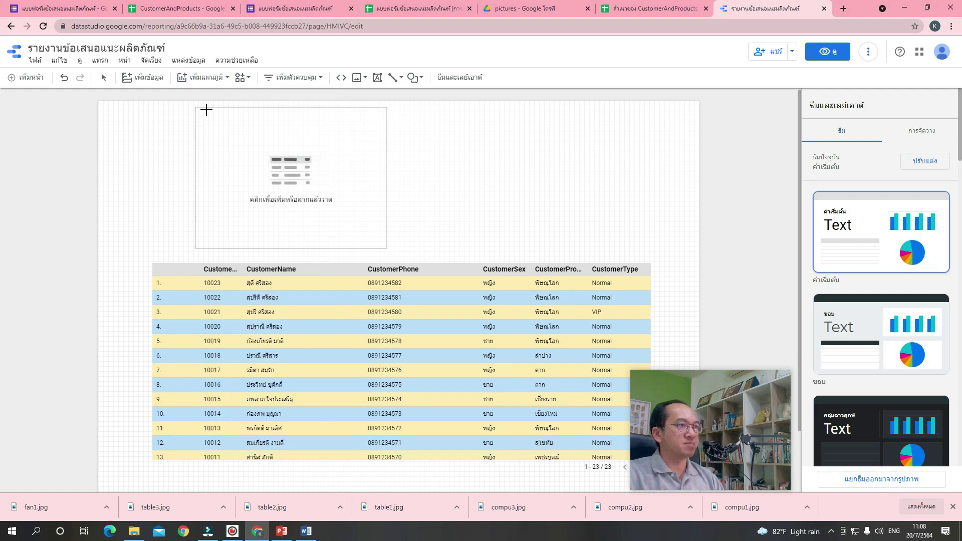
left_click(462, 109)
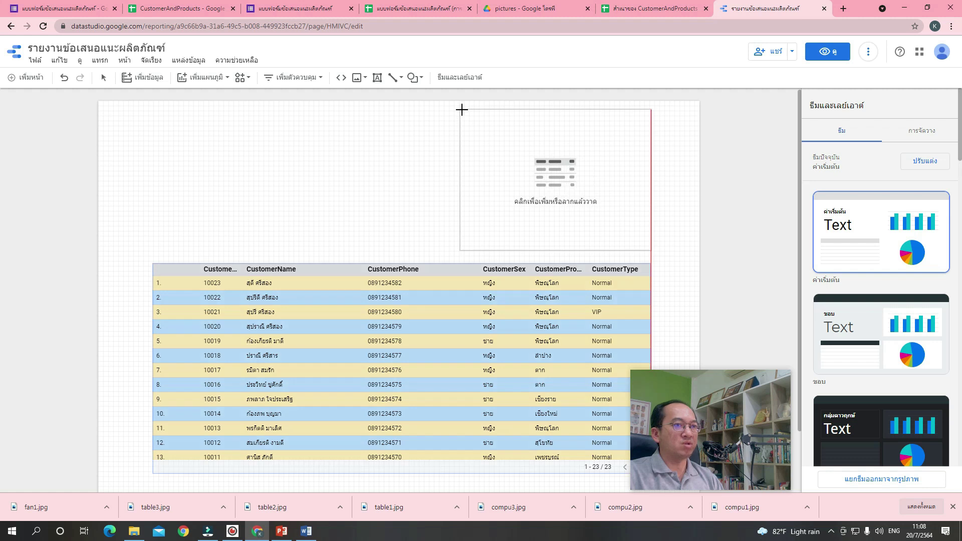
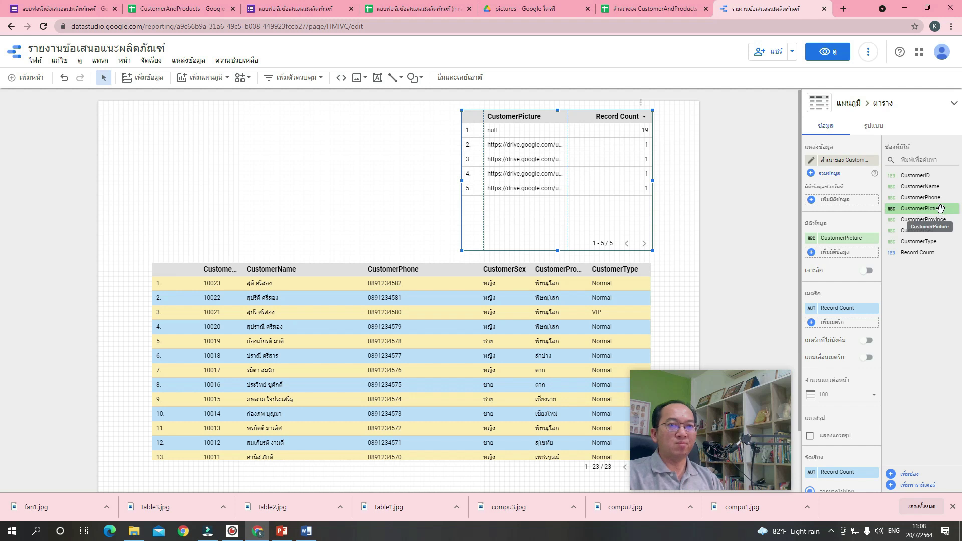
Make CustomerPicture the table's dimension and remove the Record Count metric.
left_click_drag(936, 210, 830, 228)
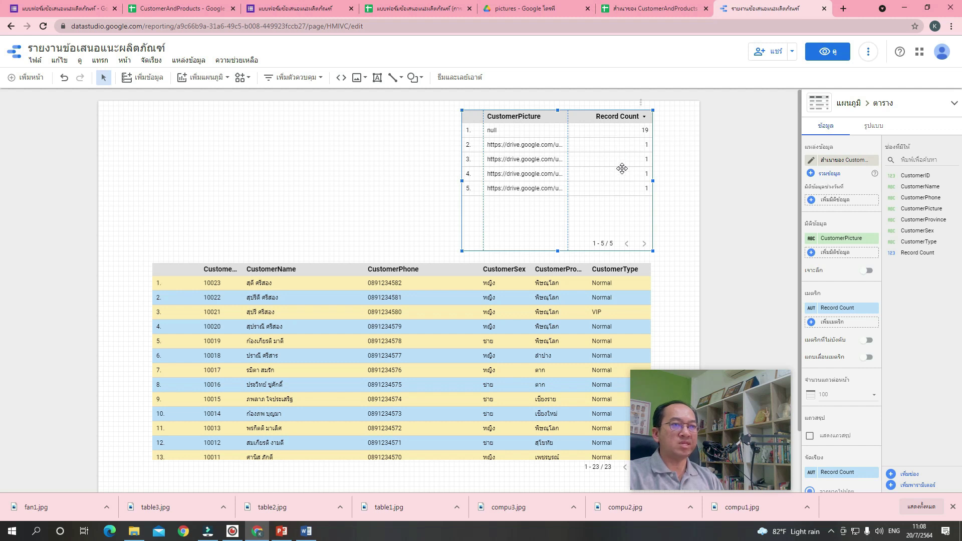
left_click(874, 308)
left_click(874, 309)
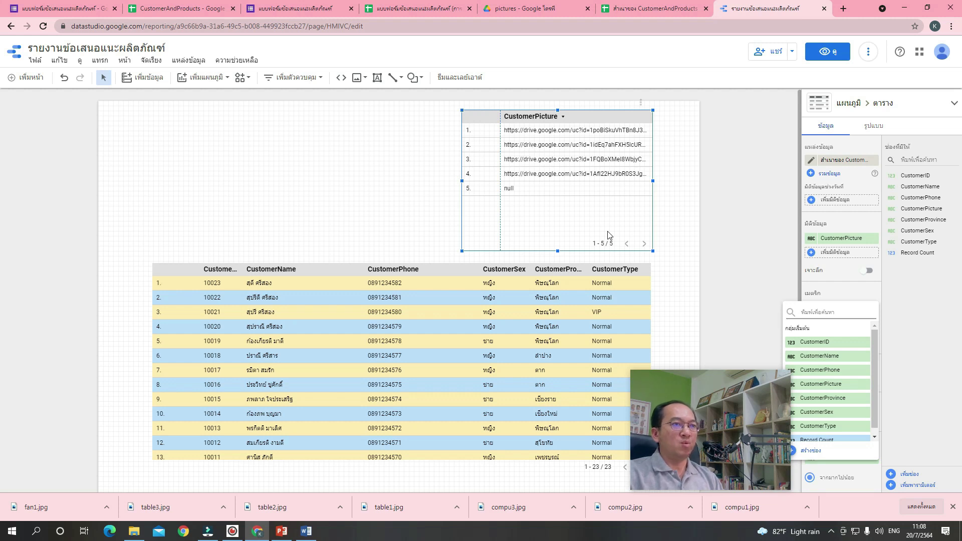
left_click(672, 170)
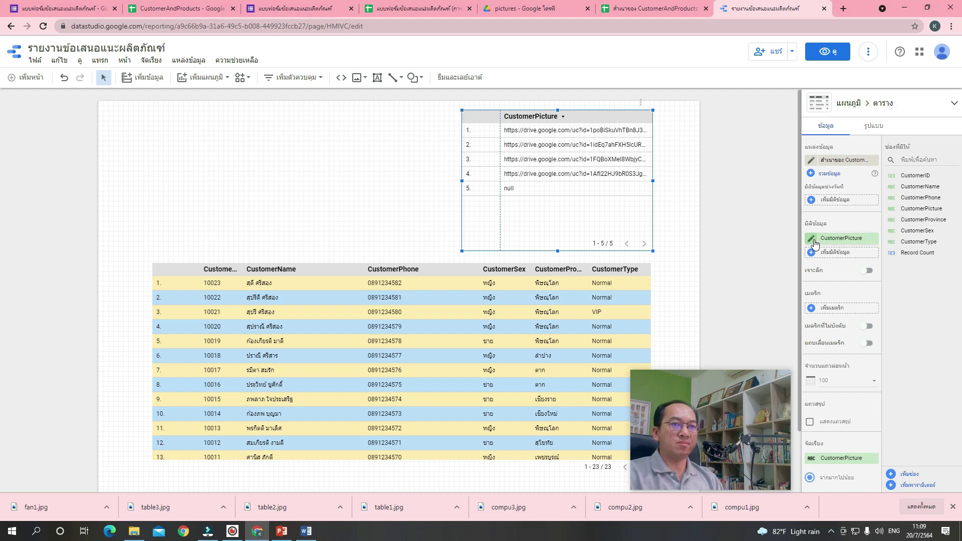
Change the CustomerPicture field's type to URL > Image.
left_click(814, 240)
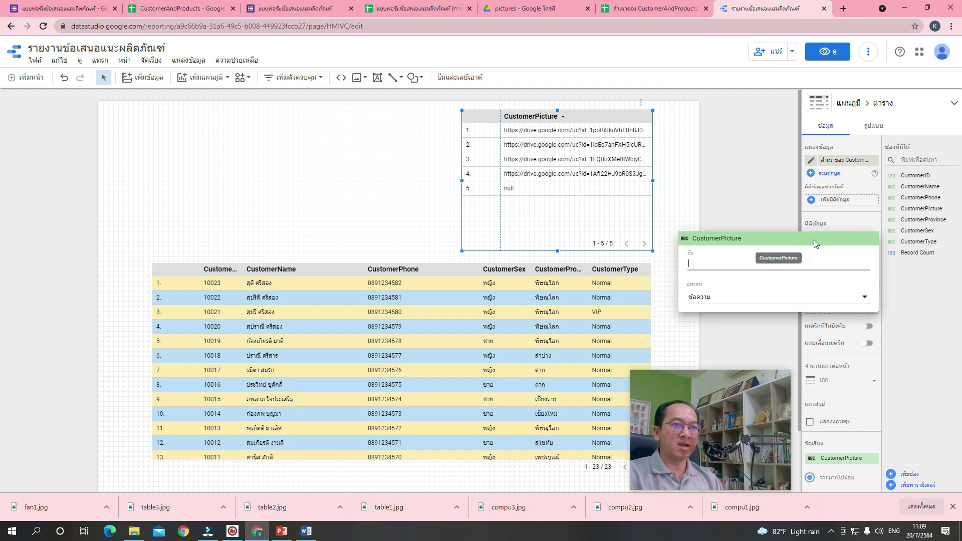
left_click(745, 302)
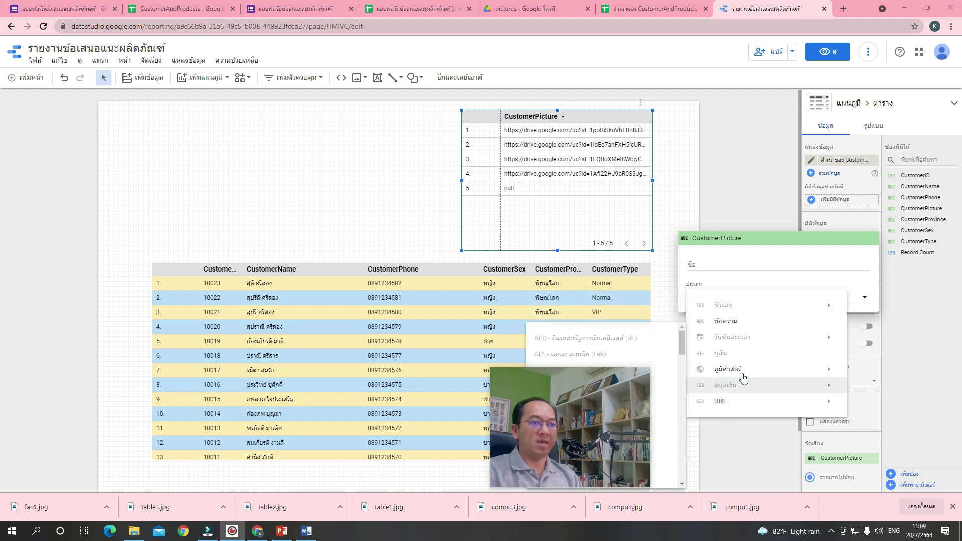
mouse_move(734, 401)
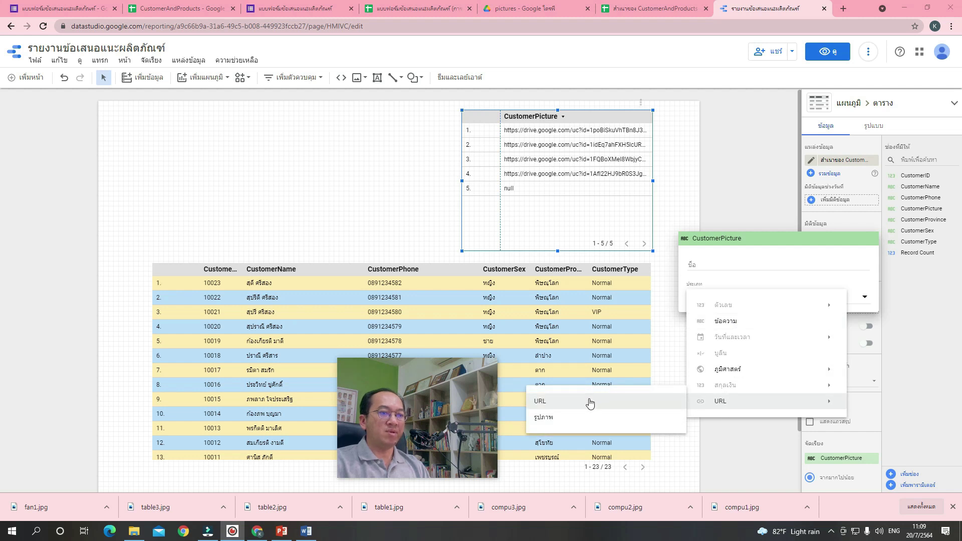
left_click(558, 420)
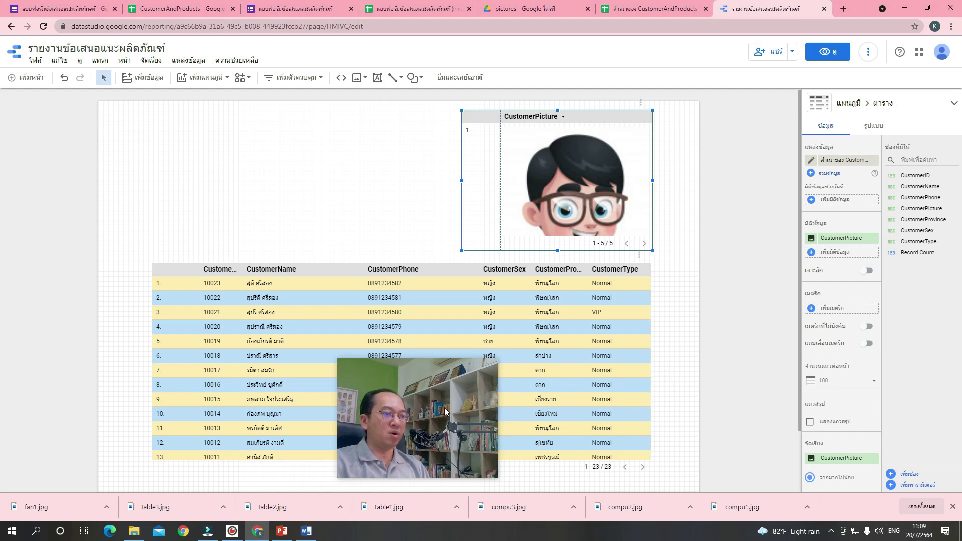
Shrink the picture table and move it right and down, above the customer table.
left_click_drag(448, 409, 117, 425)
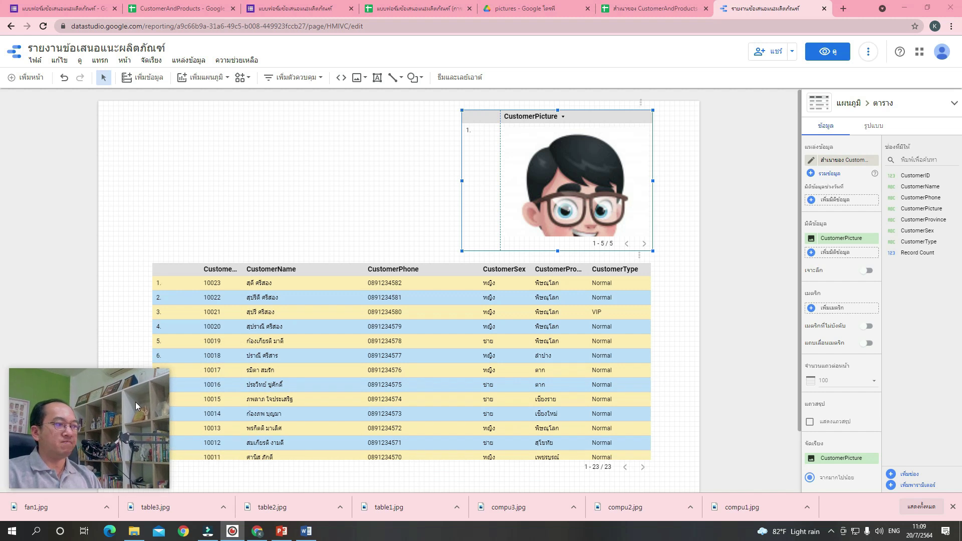
left_click_drag(169, 370, 149, 377)
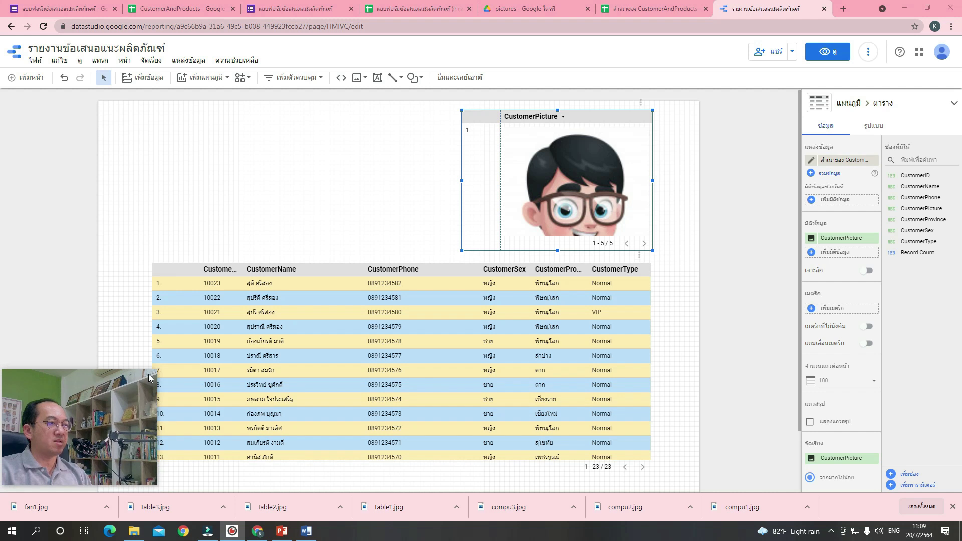
left_click_drag(653, 250, 649, 277)
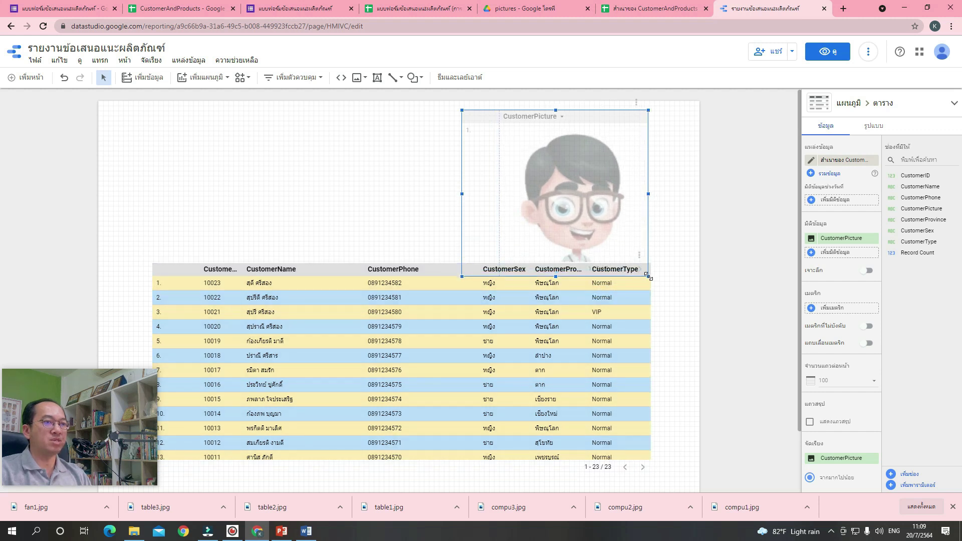
left_click_drag(615, 226, 654, 225)
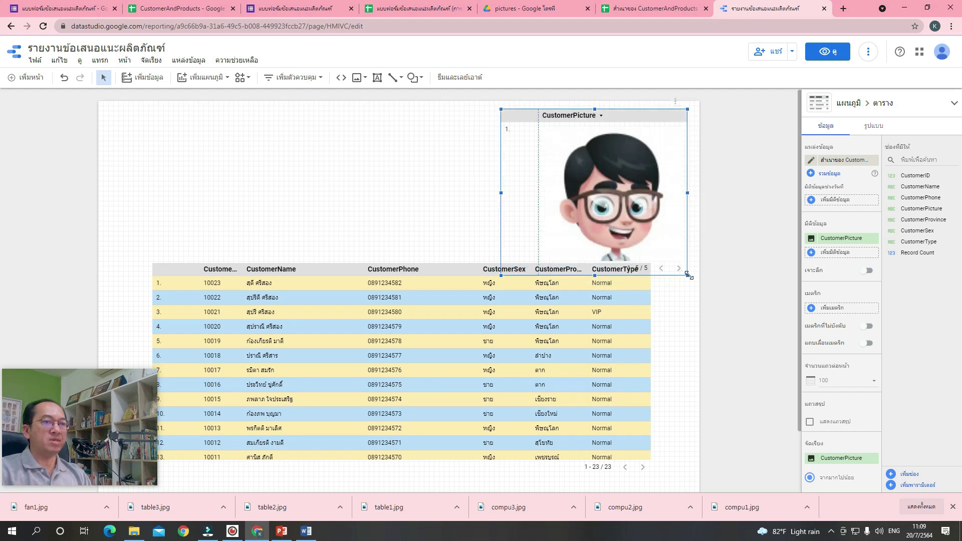
left_click_drag(688, 275, 625, 229)
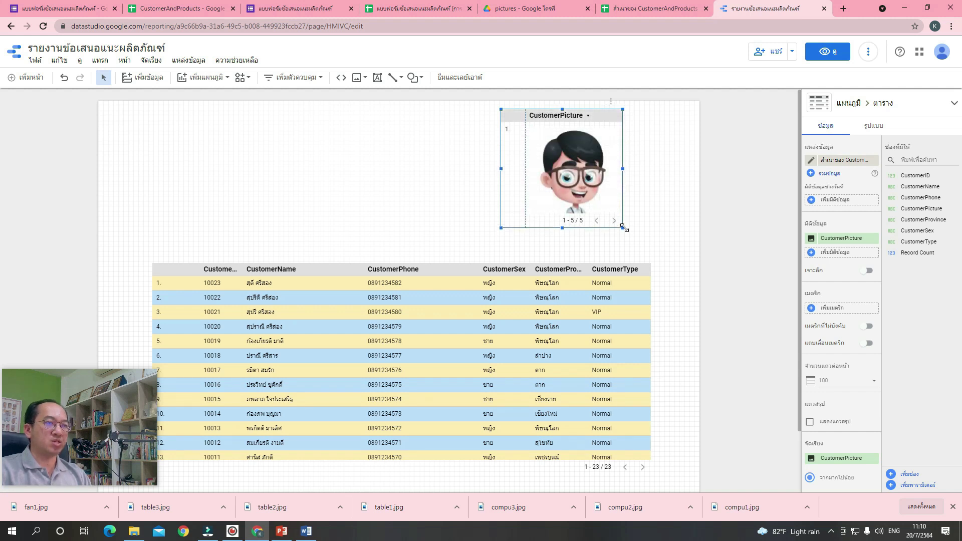
left_click_drag(572, 181, 605, 207)
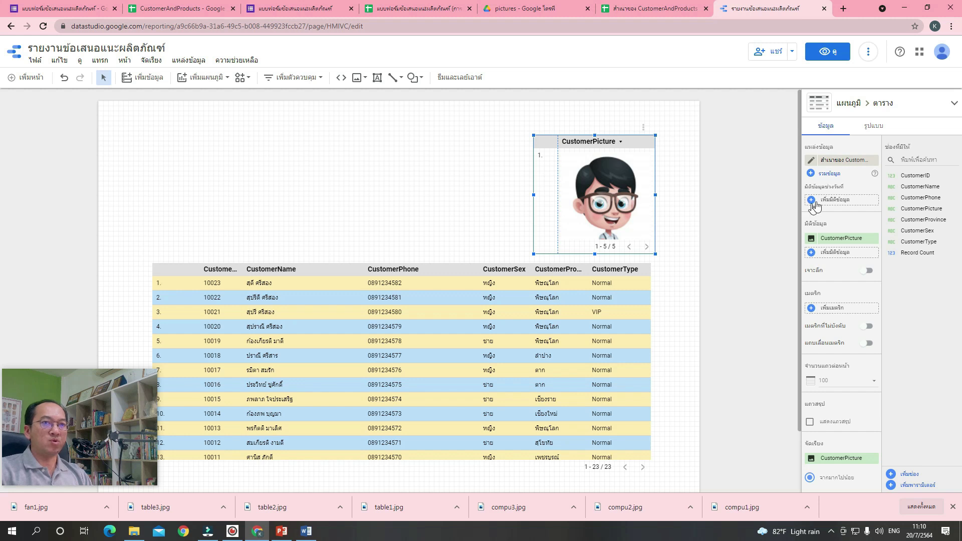
Hide the row numbers in the picture table's style settings.
scroll(858, 175, "down", 2)
scroll(859, 175, "down", 1)
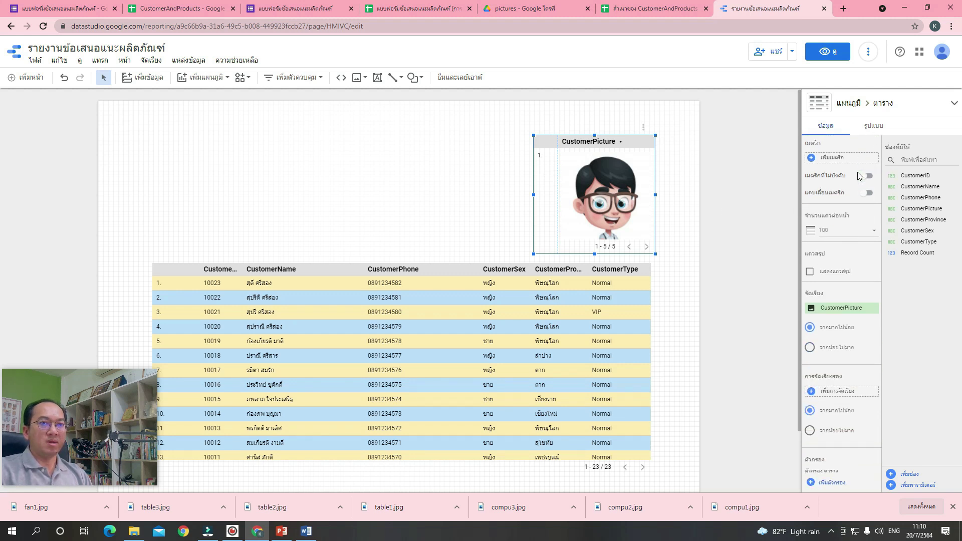
scroll(858, 176, "up", 2)
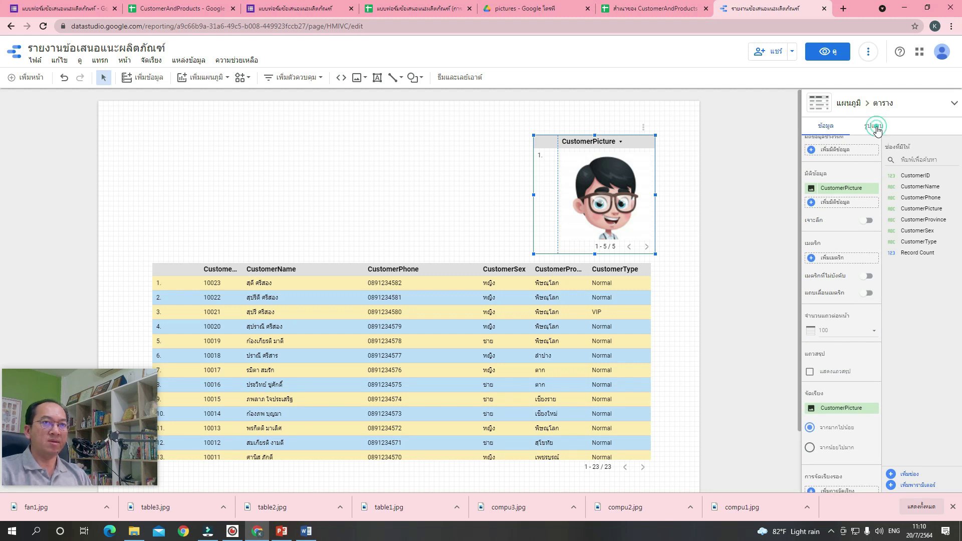
left_click(875, 127)
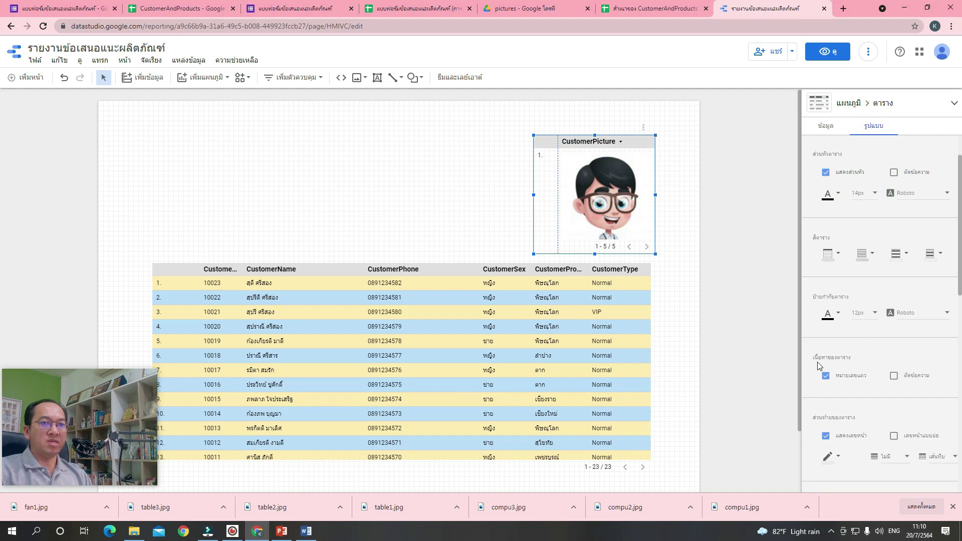
scroll(818, 362, "down", 2)
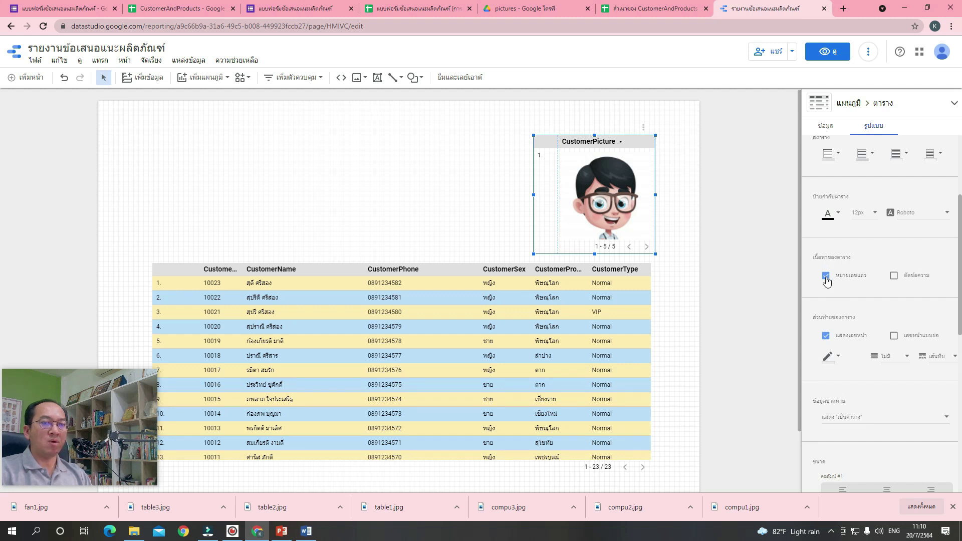
left_click(826, 276)
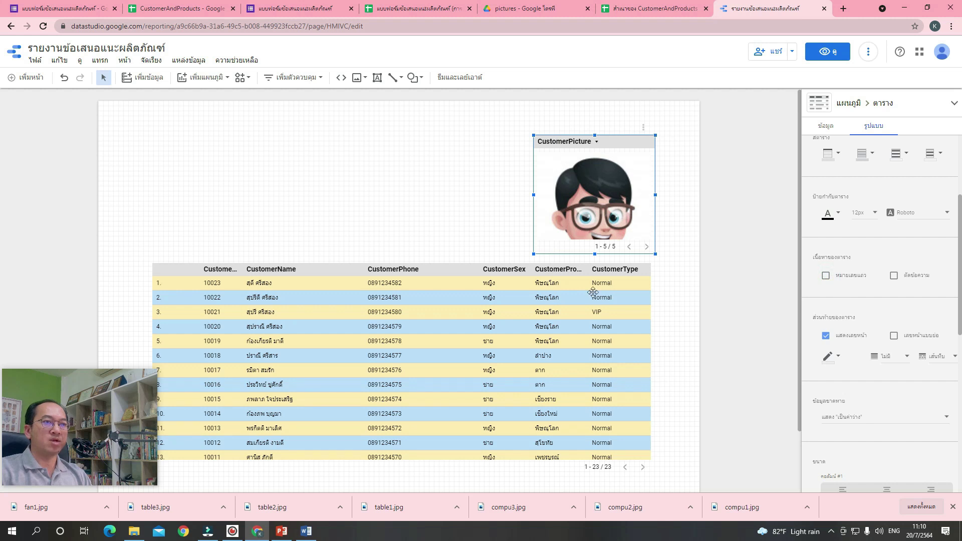
Resize the picture table and move it toward the top-right corner.
left_click_drag(595, 255, 631, 253)
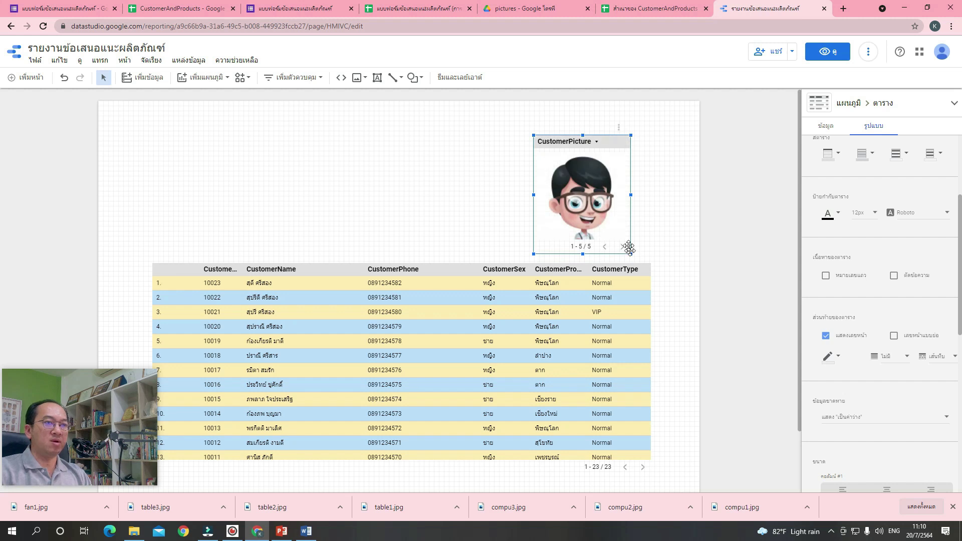
left_click_drag(592, 210, 613, 215)
left_click(685, 209)
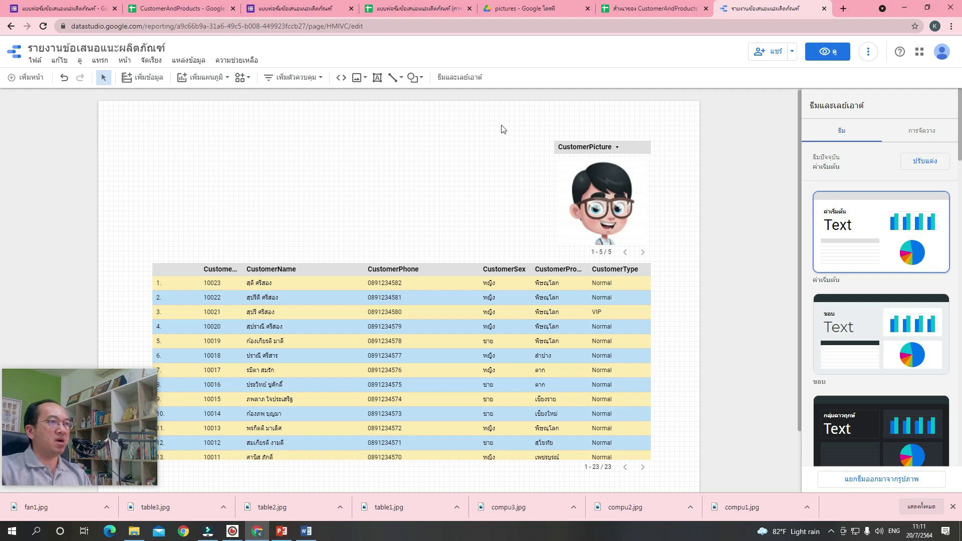
Add a text box at the top of the page with the title 'ฐานข้อมูลลูกค้า บริษัท ABC จำกัด'.
left_click(378, 80)
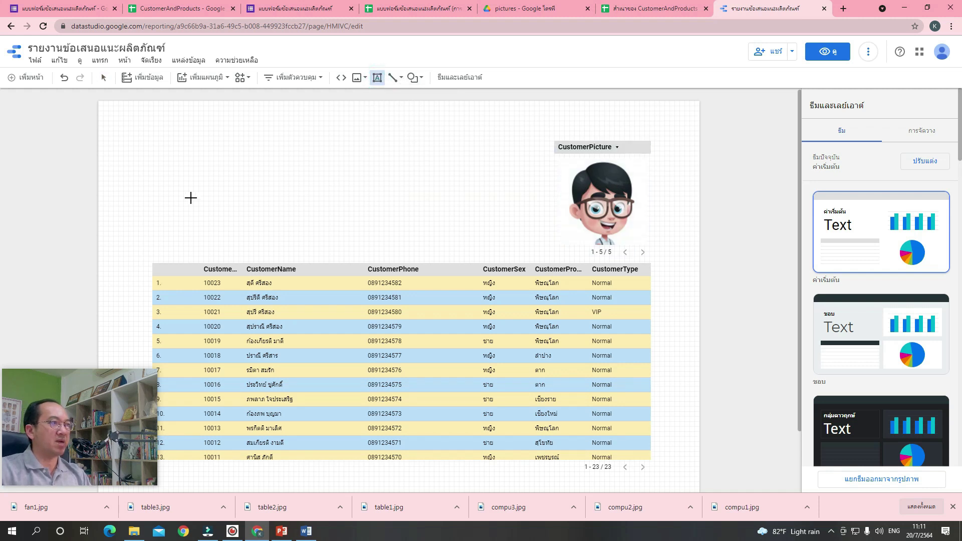
left_click_drag(154, 132, 496, 179)
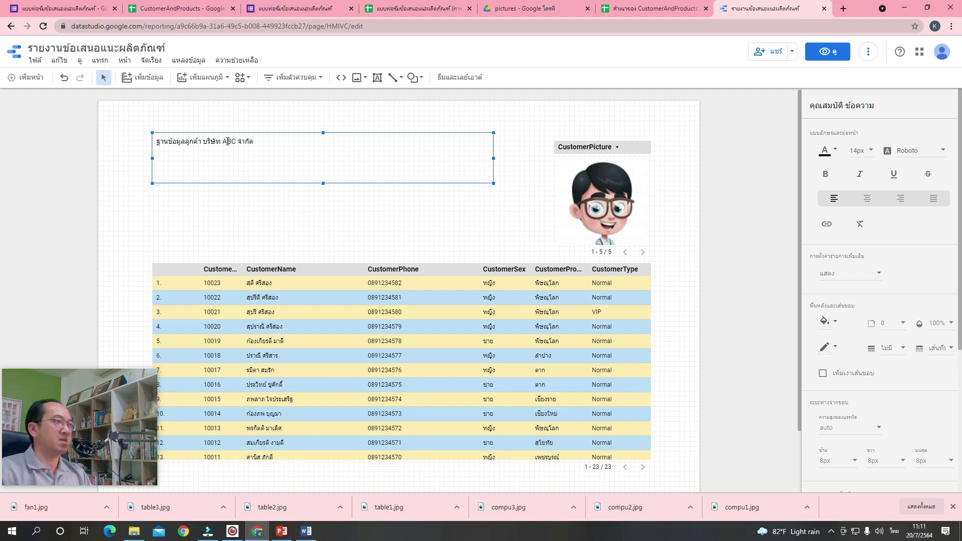
left_click_drag(270, 144, 158, 145)
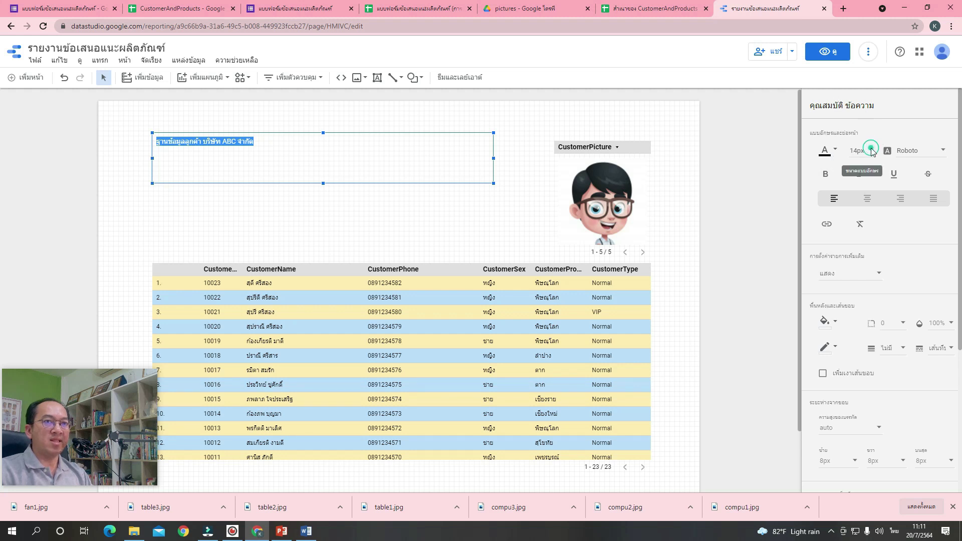
Make the title 36px, bold and centred, and nudge it slightly right.
left_click(871, 151)
scroll(875, 190, "down", 3)
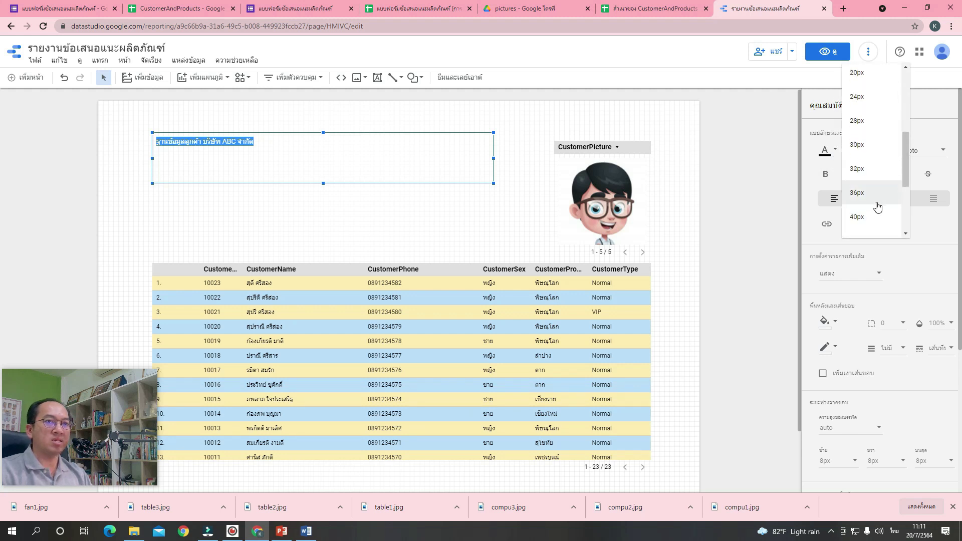
left_click(878, 200)
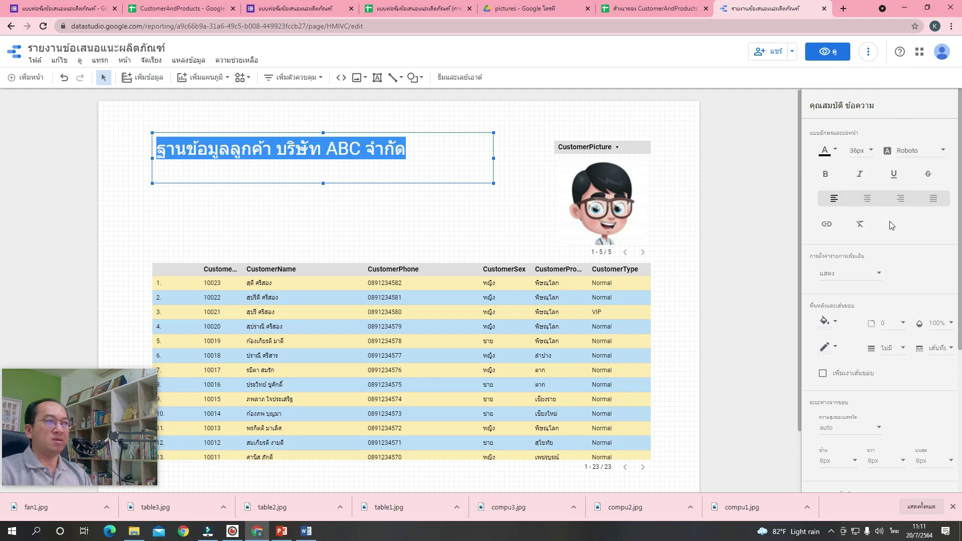
left_click(825, 174)
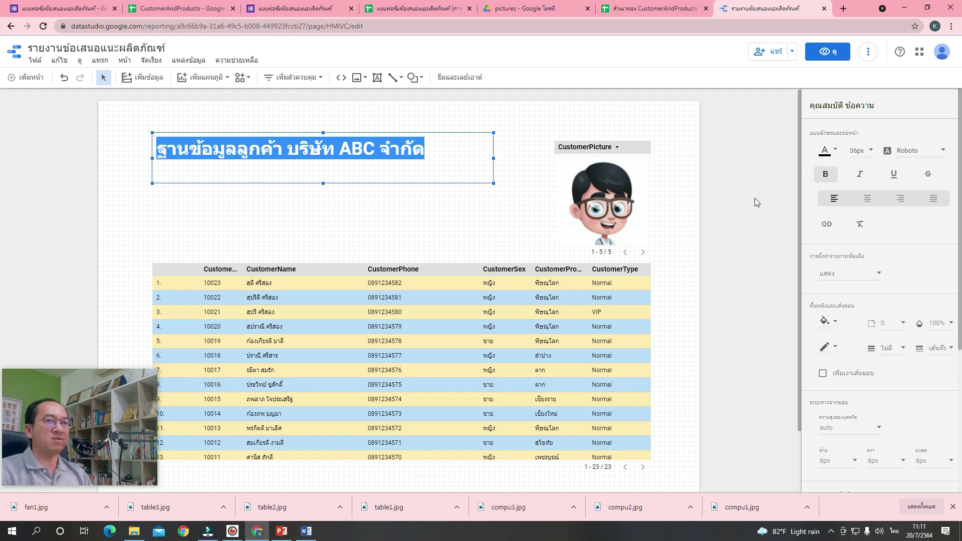
left_click(868, 198)
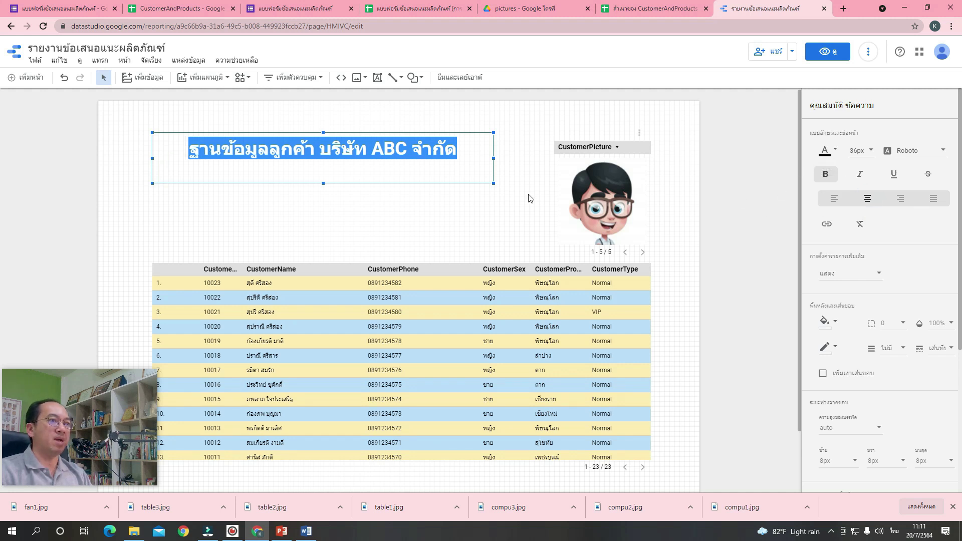
left_click(471, 136)
left_click_drag(496, 133, 520, 134)
left_click(529, 155)
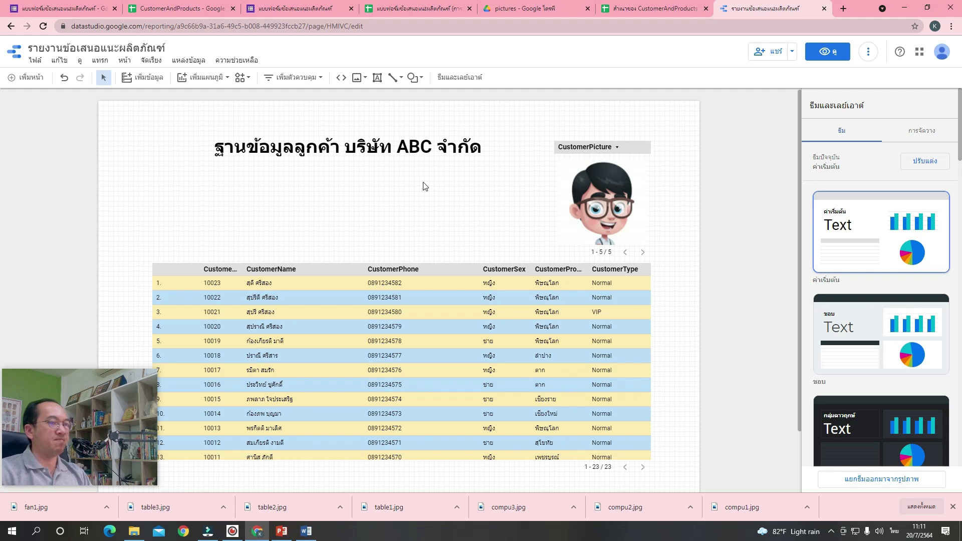
Draw a rectangle over the report title.
left_click(416, 83)
left_click(443, 100)
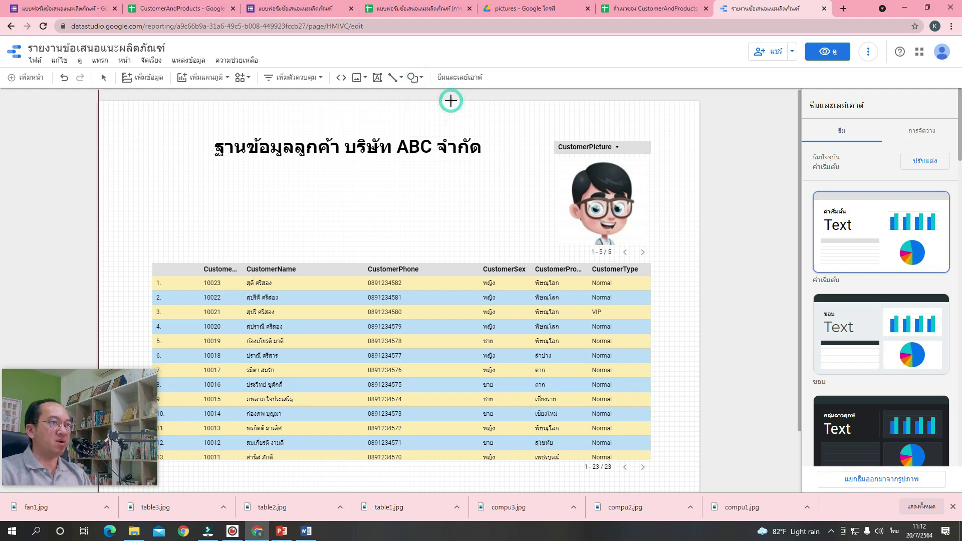
left_click(422, 80)
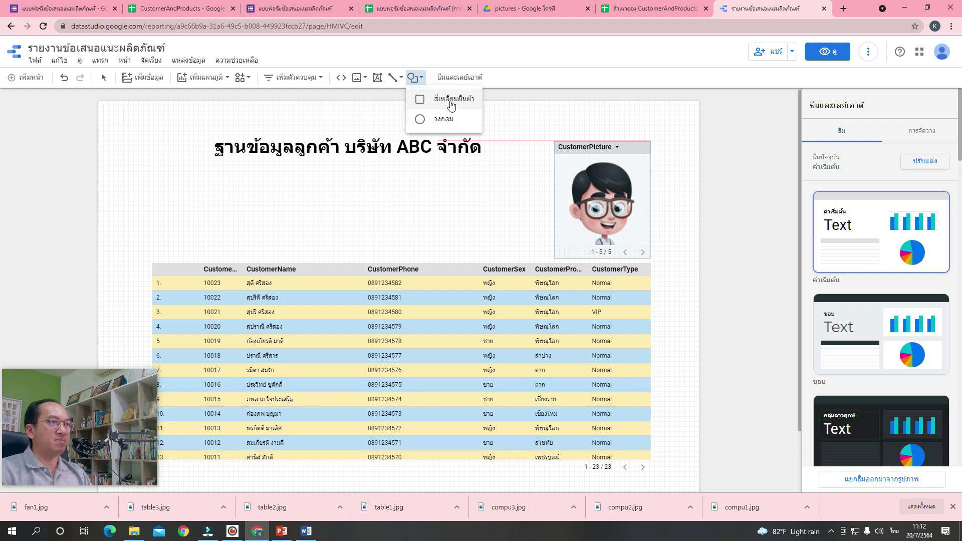
key("Escape")
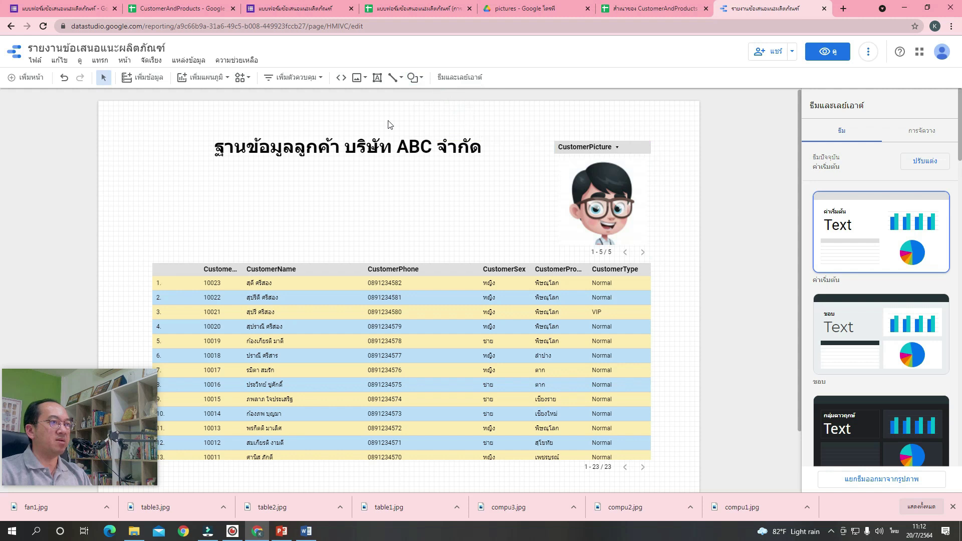
left_click(413, 77)
left_click(436, 100)
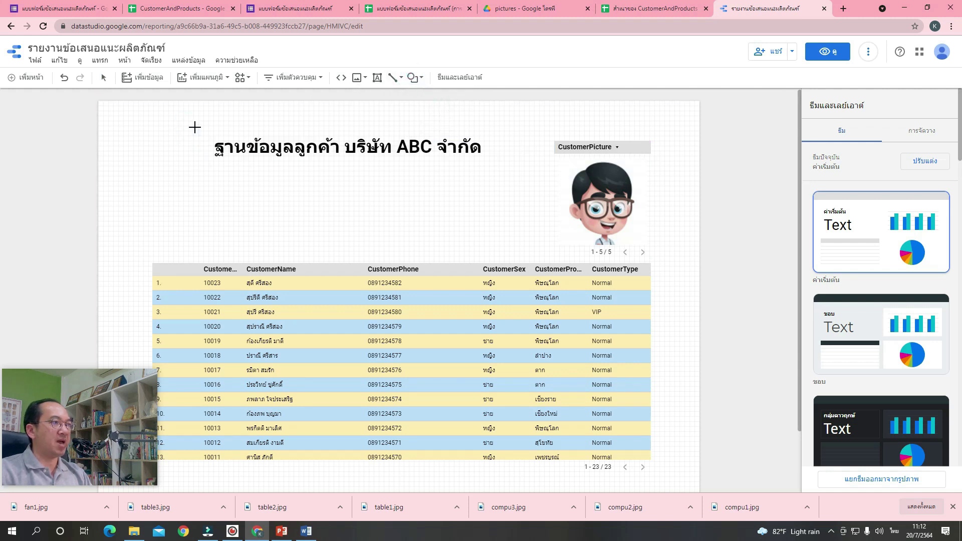
left_click_drag(192, 127, 502, 172)
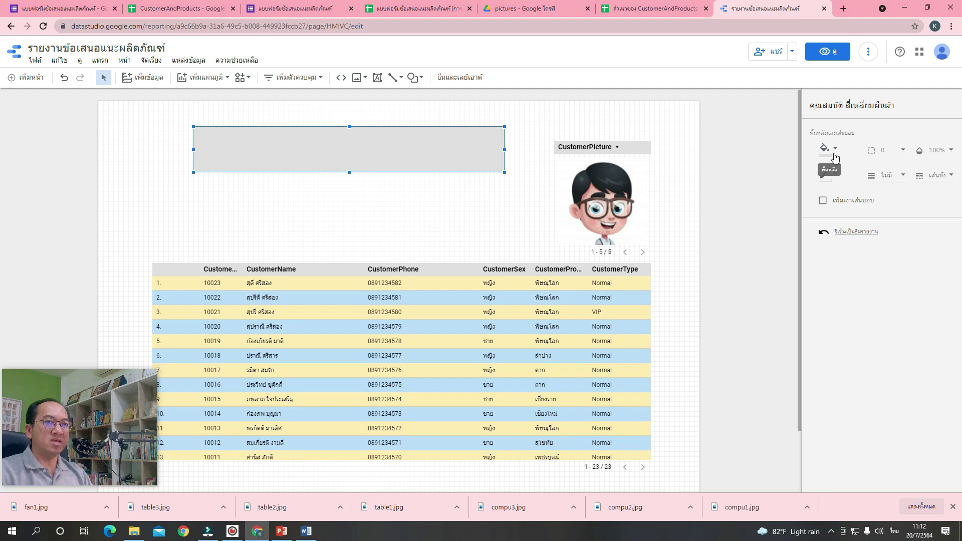
Fill the rectangle orange and give it a corner radius of 10.
left_click(831, 156)
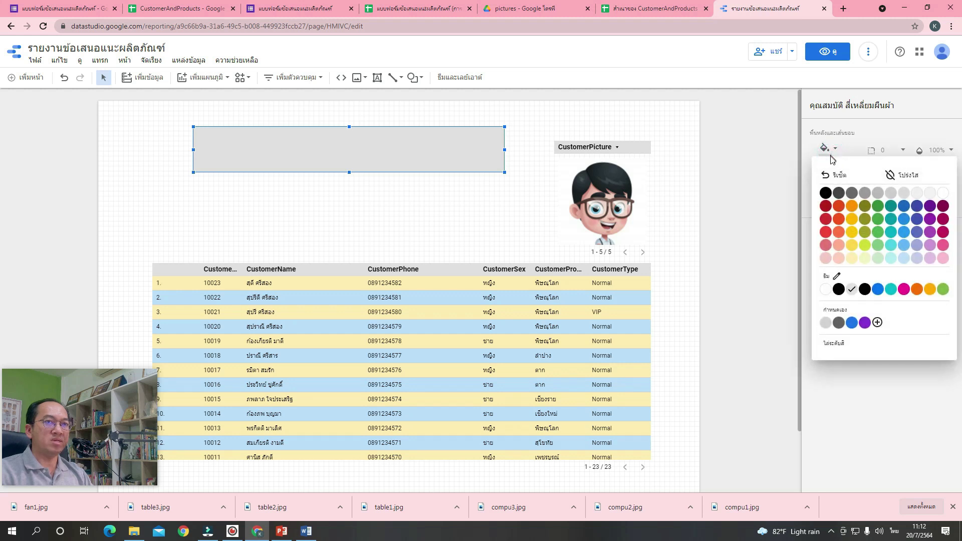
left_click(852, 207)
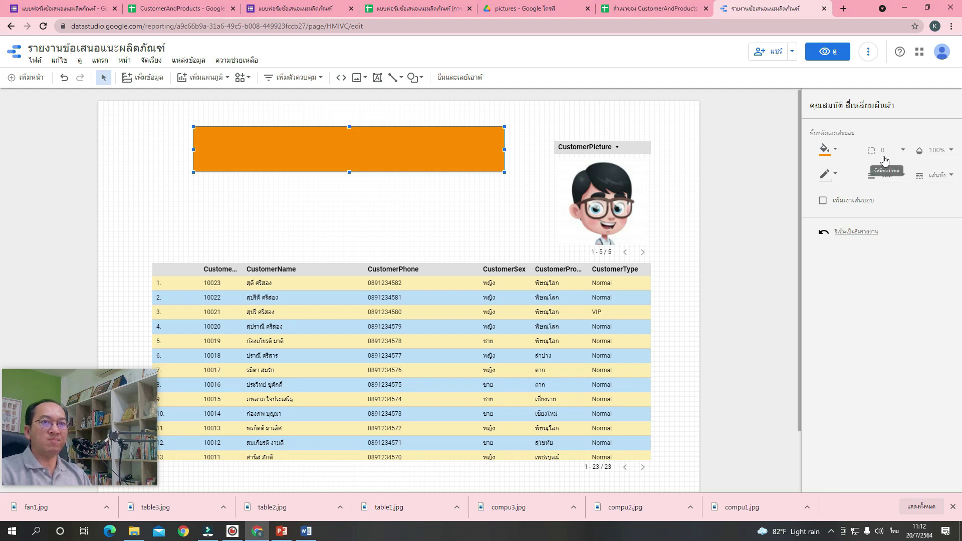
left_click(902, 153)
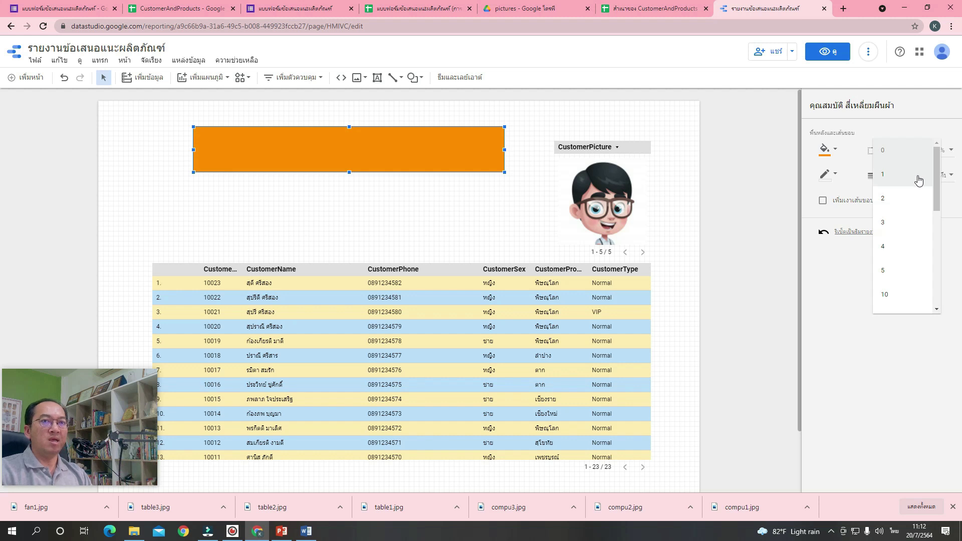
left_click_drag(939, 166, 939, 184)
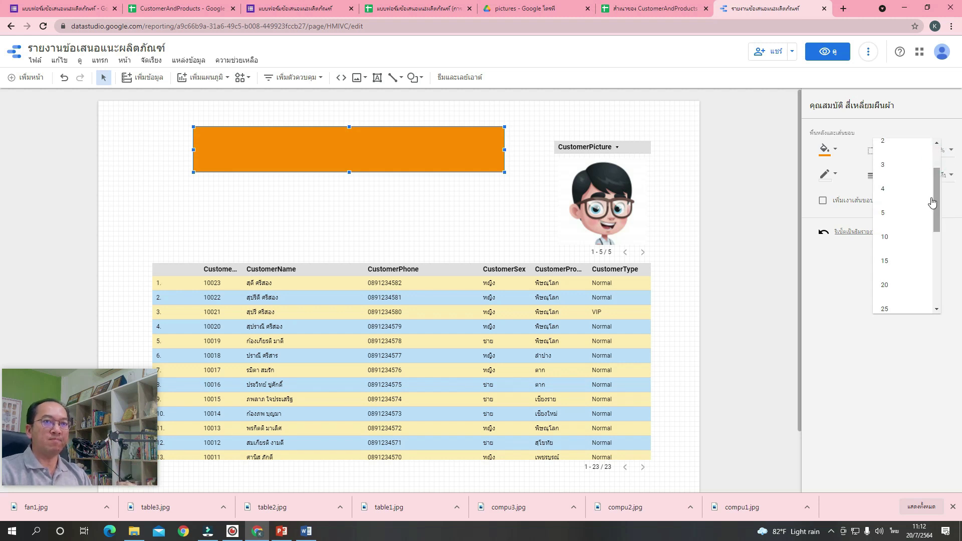
left_click(919, 240)
left_click(517, 181)
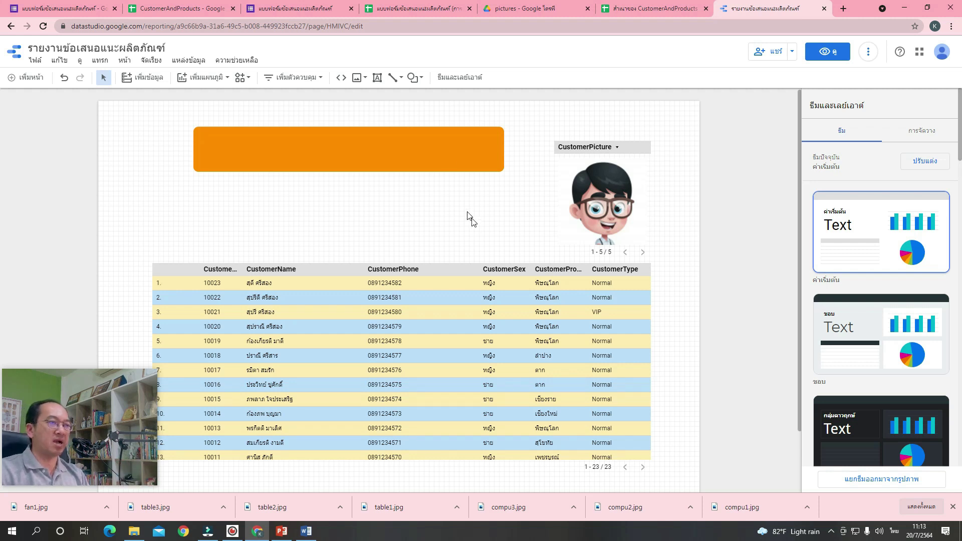
Duplicate the orange rectangle and give the copy a grey fill.
left_click(494, 145)
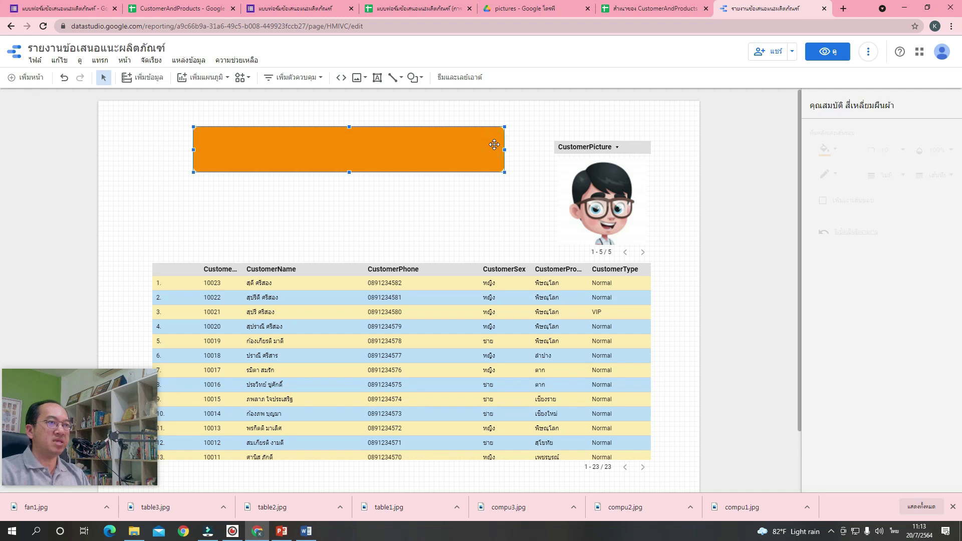
right_click(494, 145)
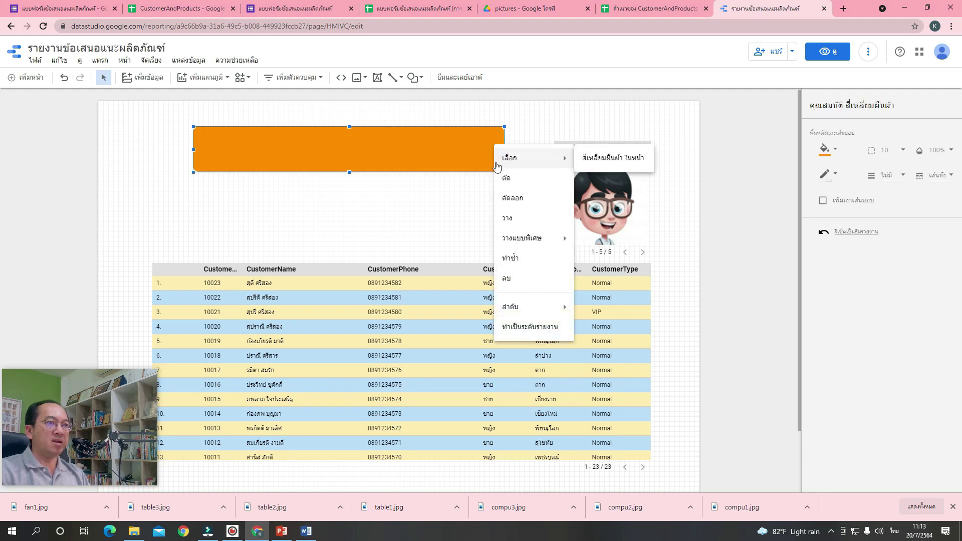
left_click(522, 262)
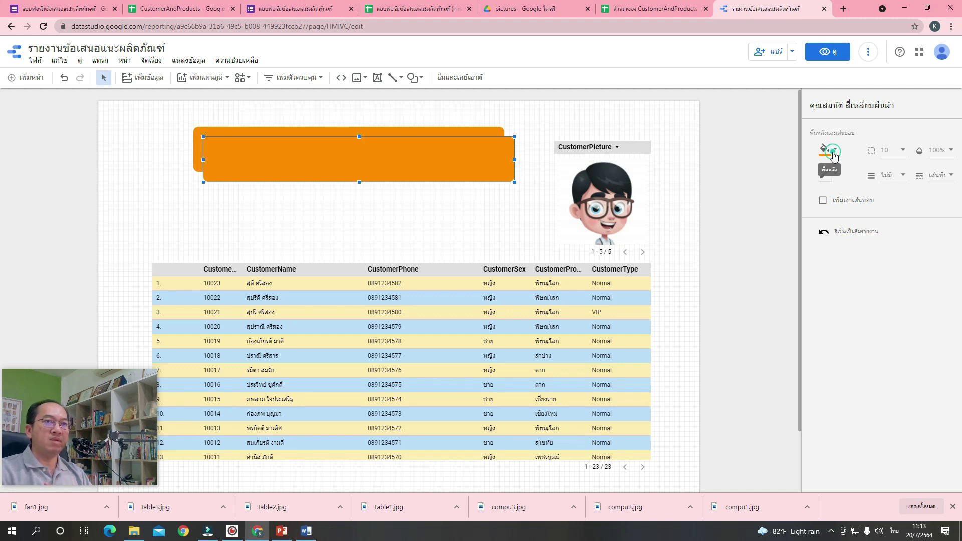
left_click(833, 155)
left_click(920, 194)
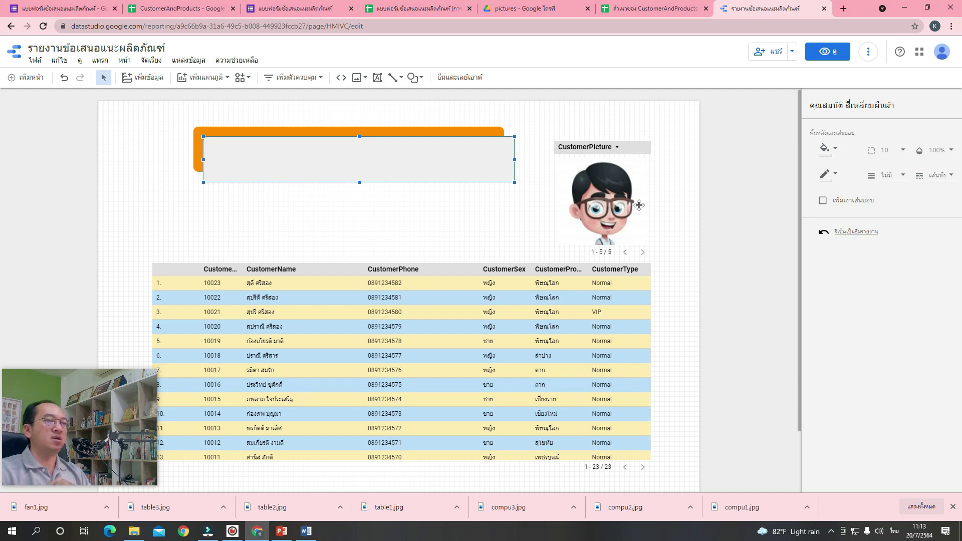
left_click(479, 159)
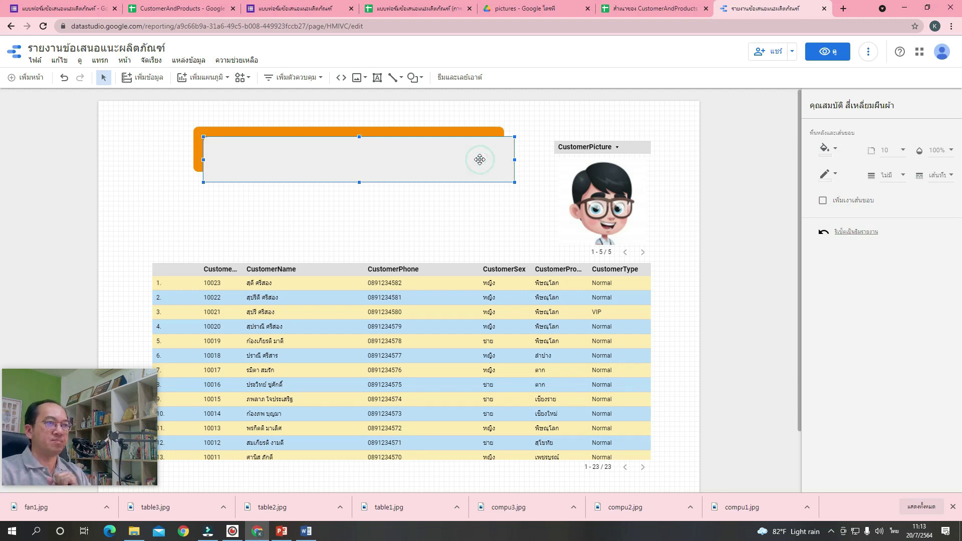
Send the grey copy to the back.
right_click(438, 153)
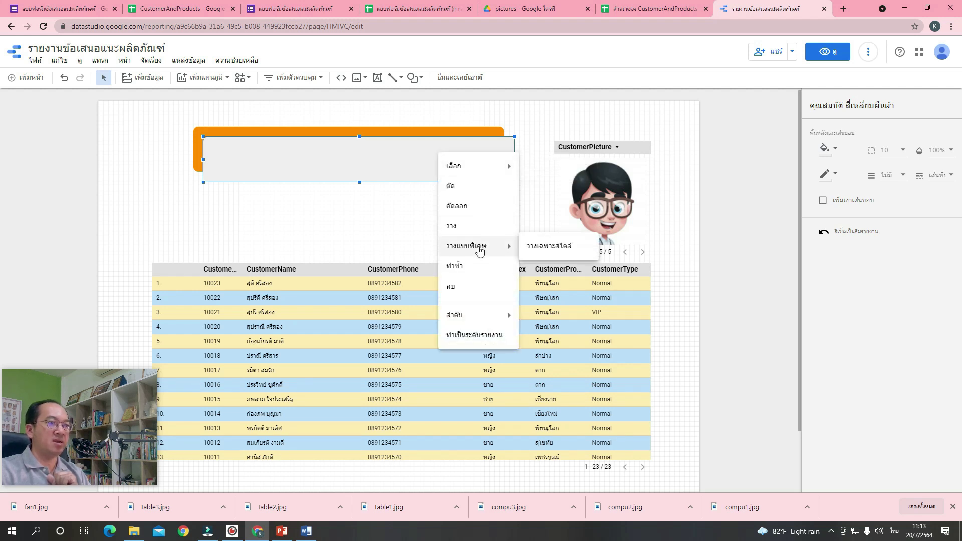
mouse_move(497, 319)
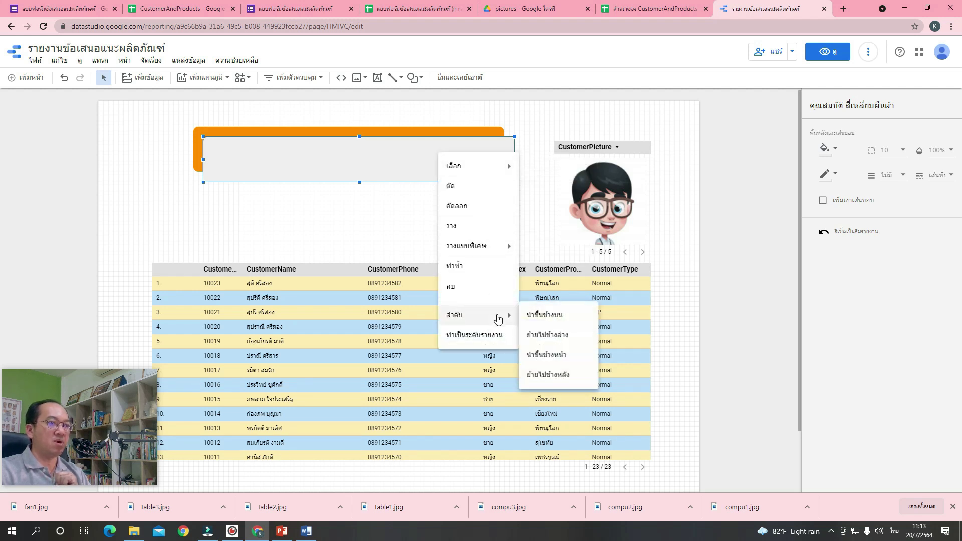
left_click(566, 380)
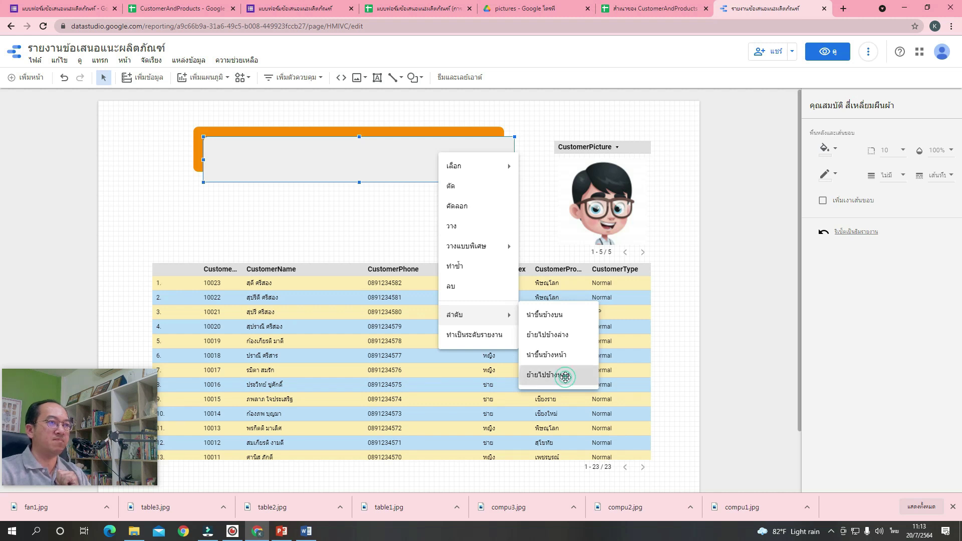
Send the orange rectangle backward so the title shows on top of it.
left_click(457, 152)
key("ctrl+Down")
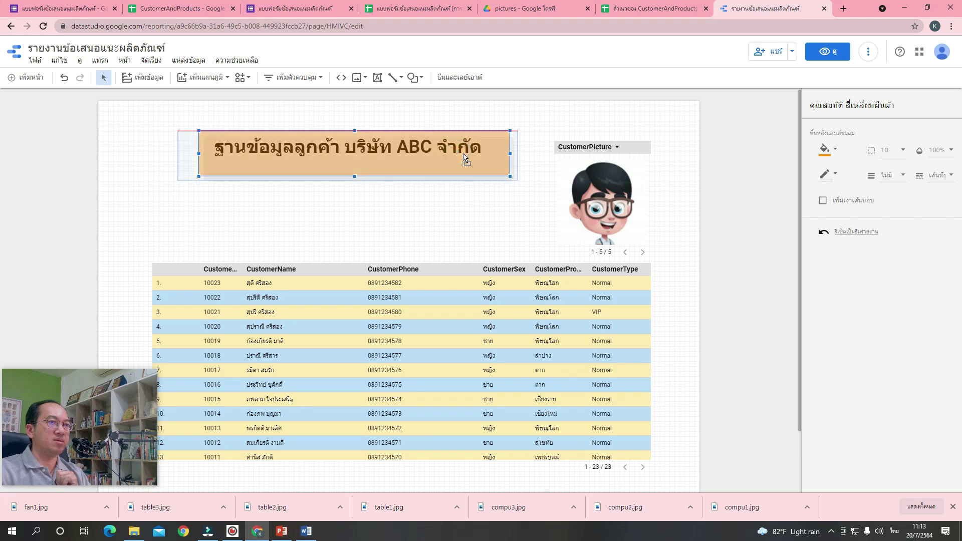
left_click(463, 154)
key("ctrl+z")
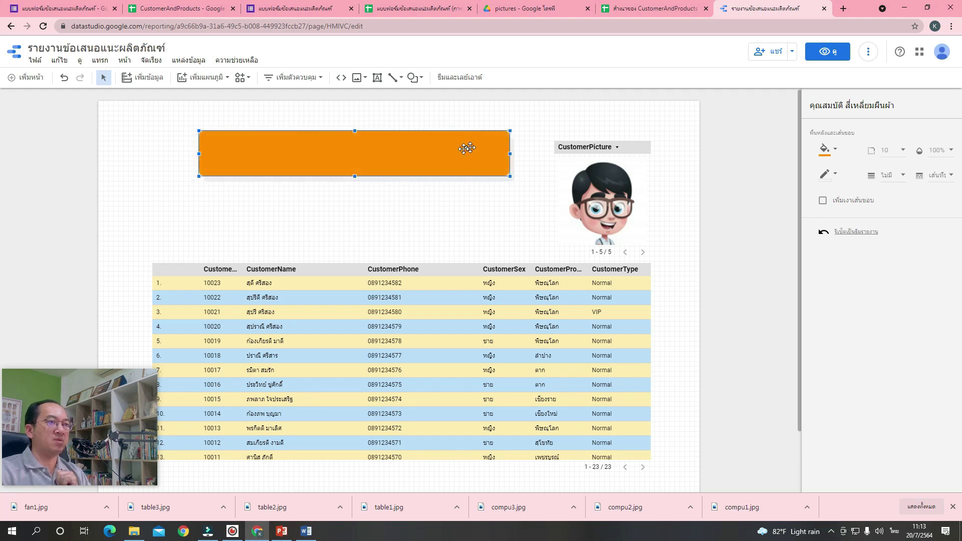
right_click(426, 153)
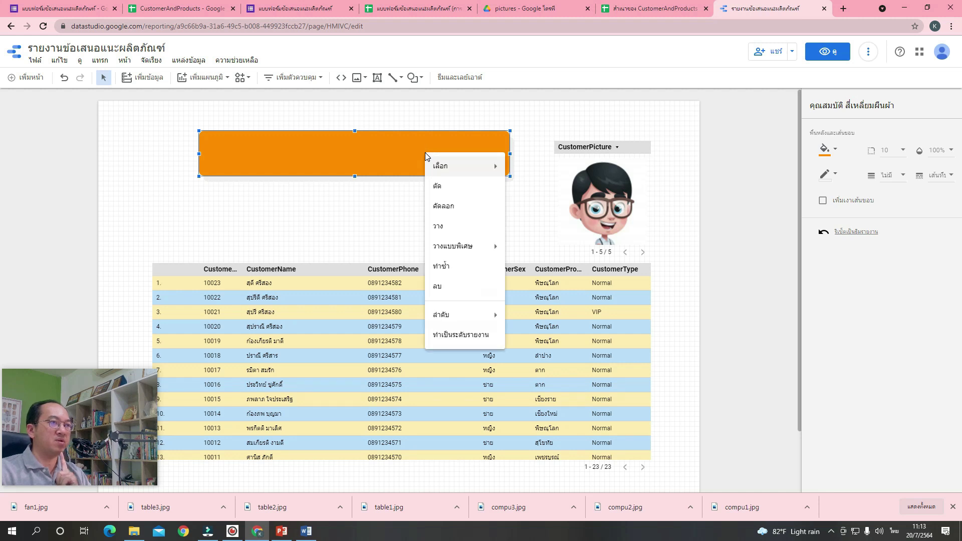
mouse_move(477, 320)
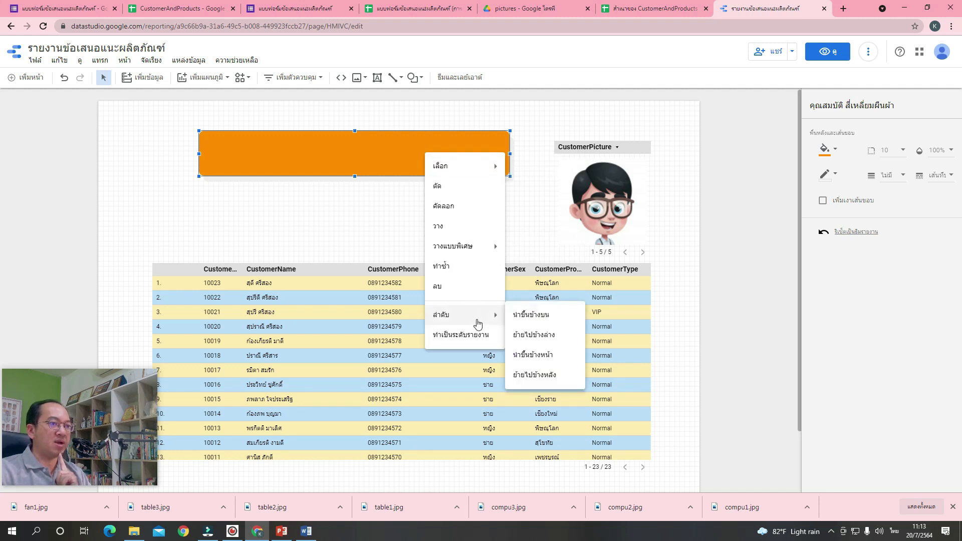
left_click(553, 339)
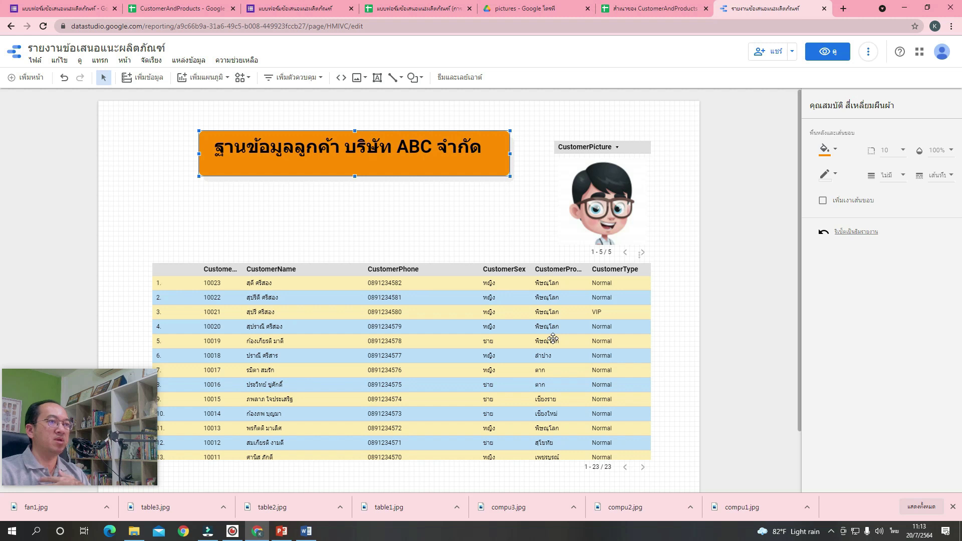
Add a Record Count scorecard above the customer table.
left_click(459, 191)
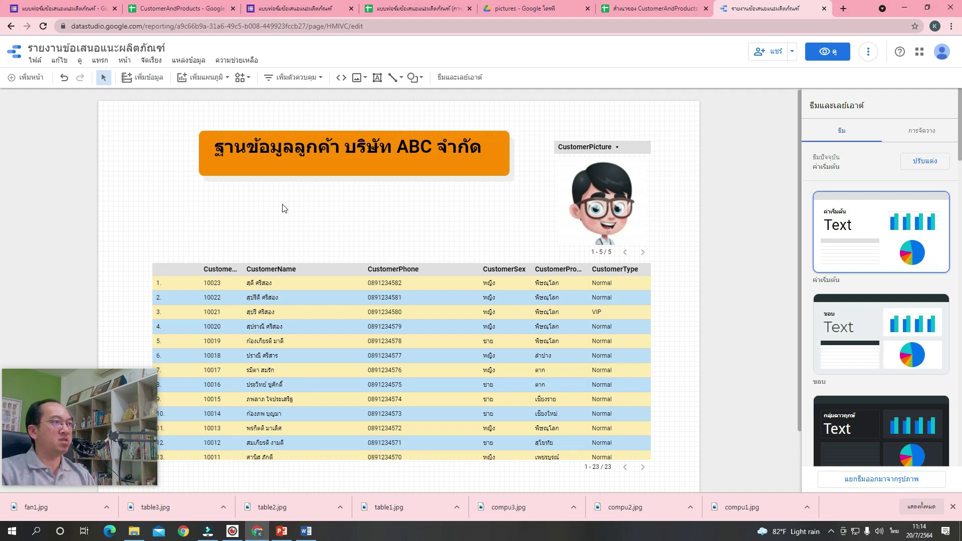
left_click(203, 78)
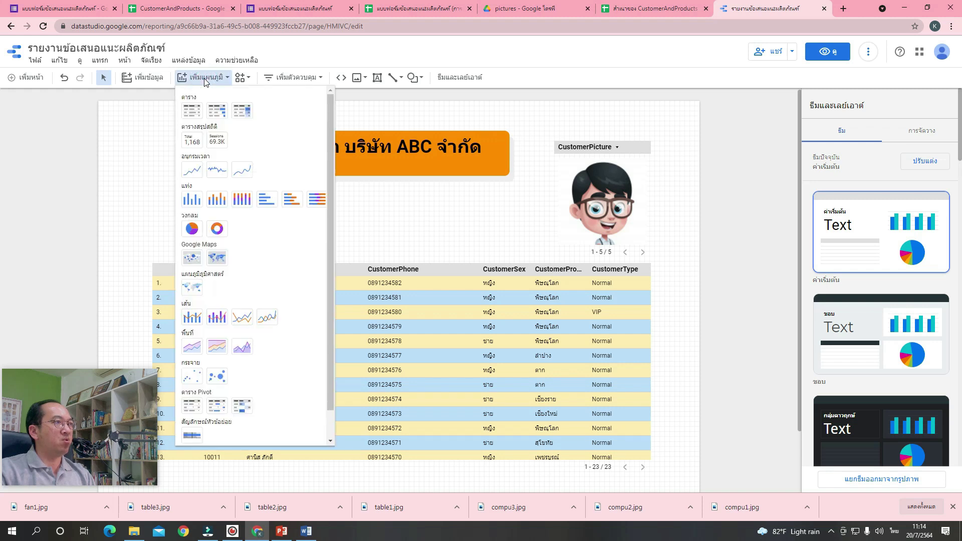
left_click(196, 149)
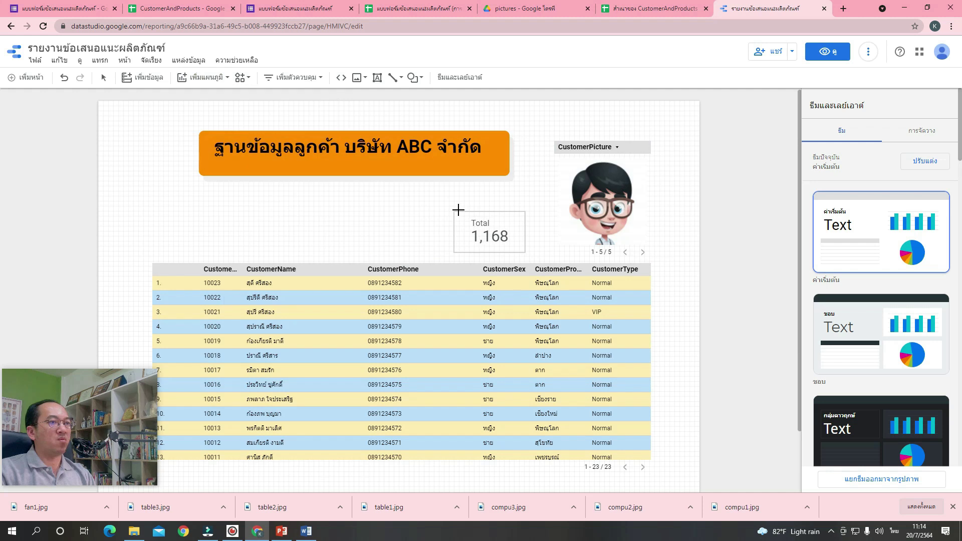
left_click(439, 201)
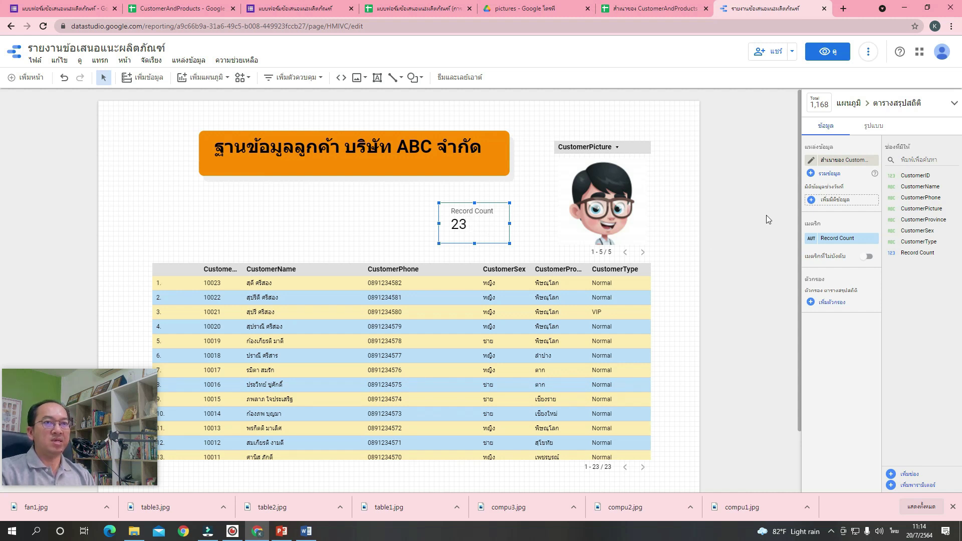
Centre the scorecard's label and value, fill it light blue, and set corner radius 10.
left_click(872, 129)
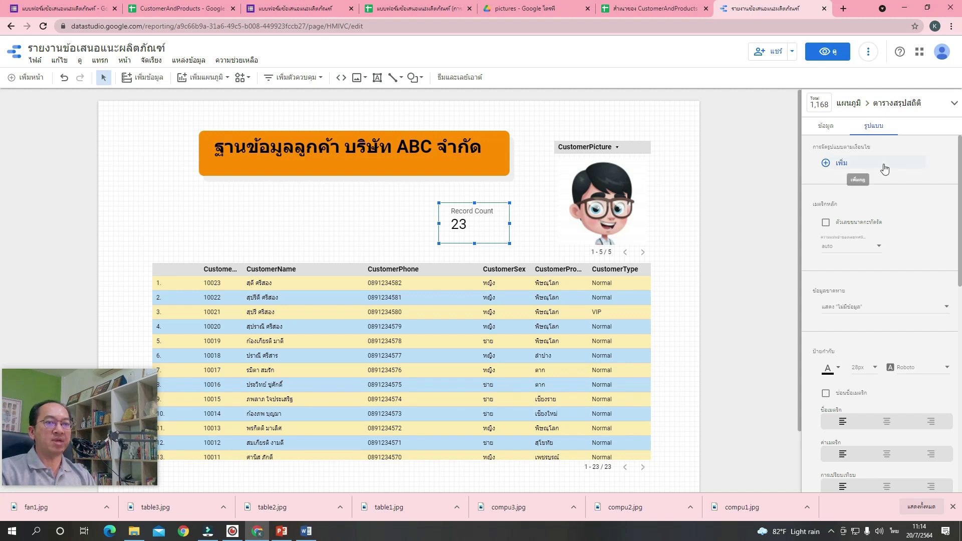
scroll(896, 231, "down", 4)
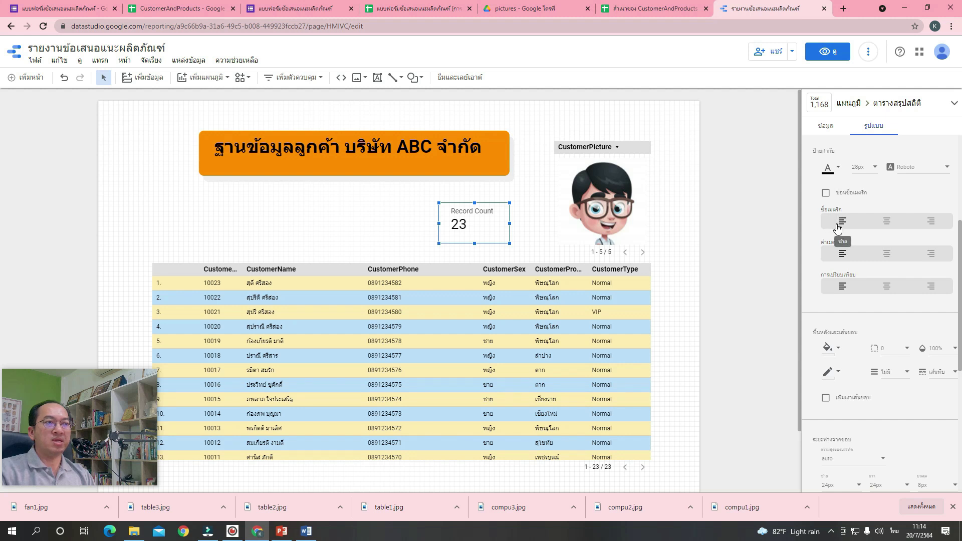
left_click(887, 221)
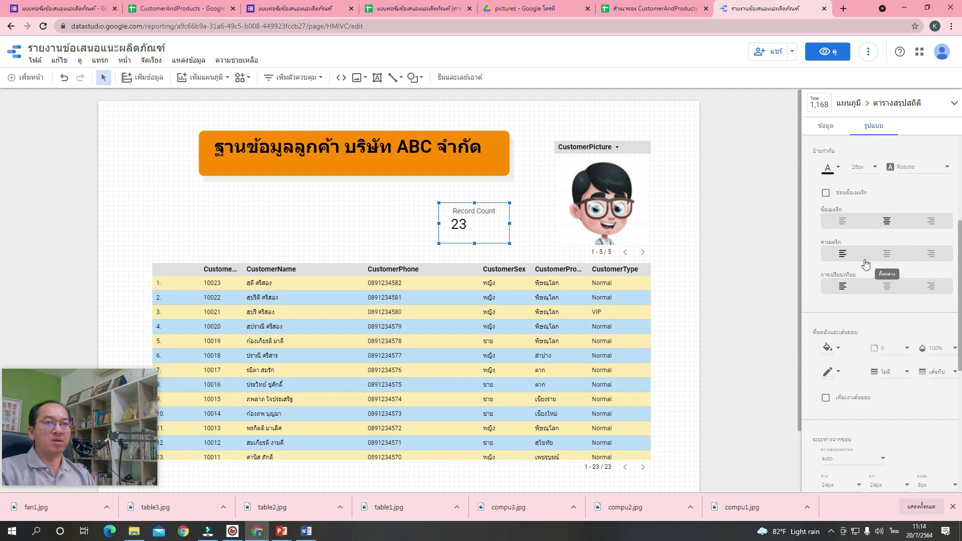
left_click(886, 254)
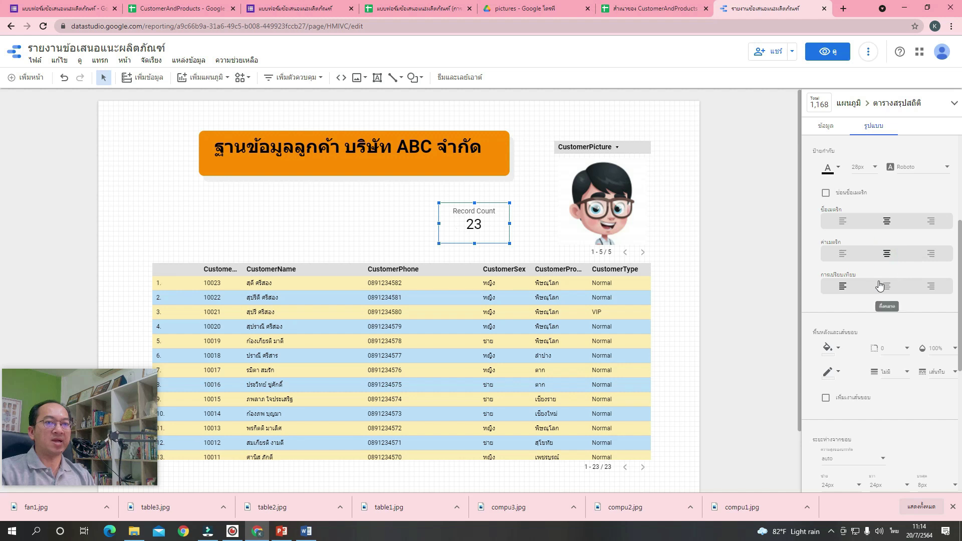
scroll(851, 301, "down", 1)
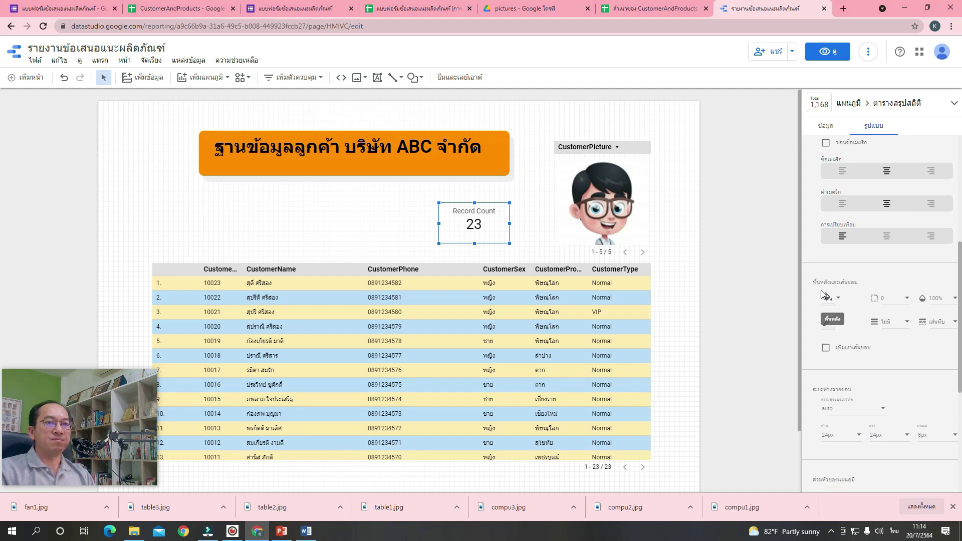
left_click(839, 299)
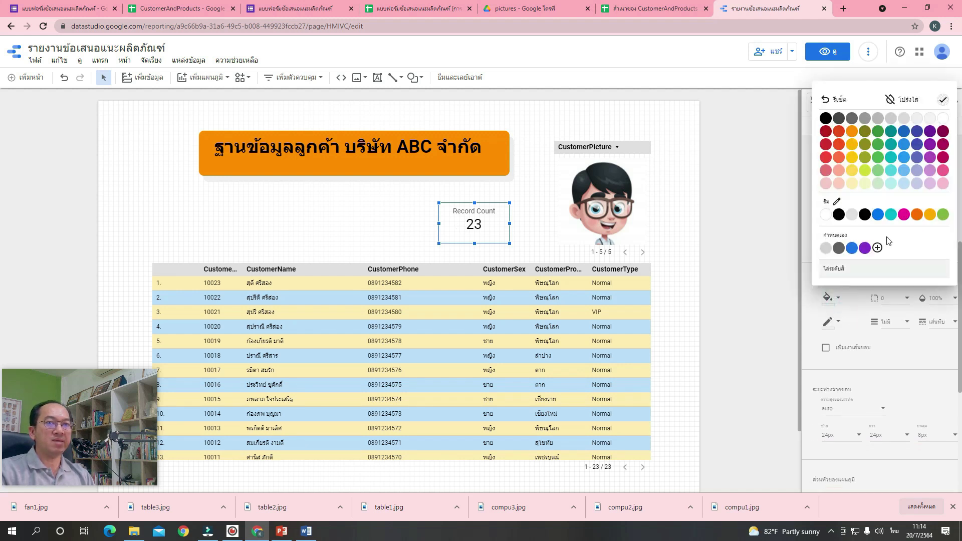
left_click(904, 172)
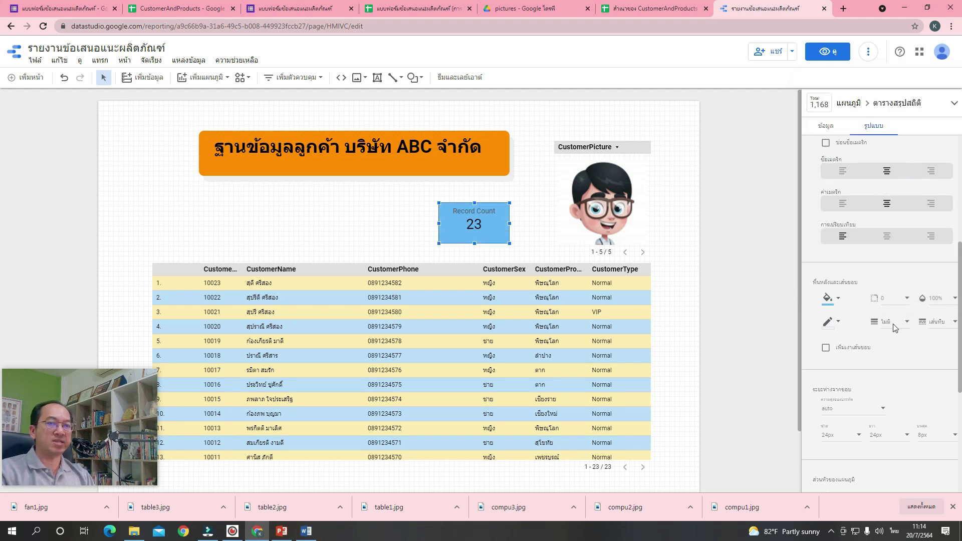
left_click(900, 300)
left_click(904, 444)
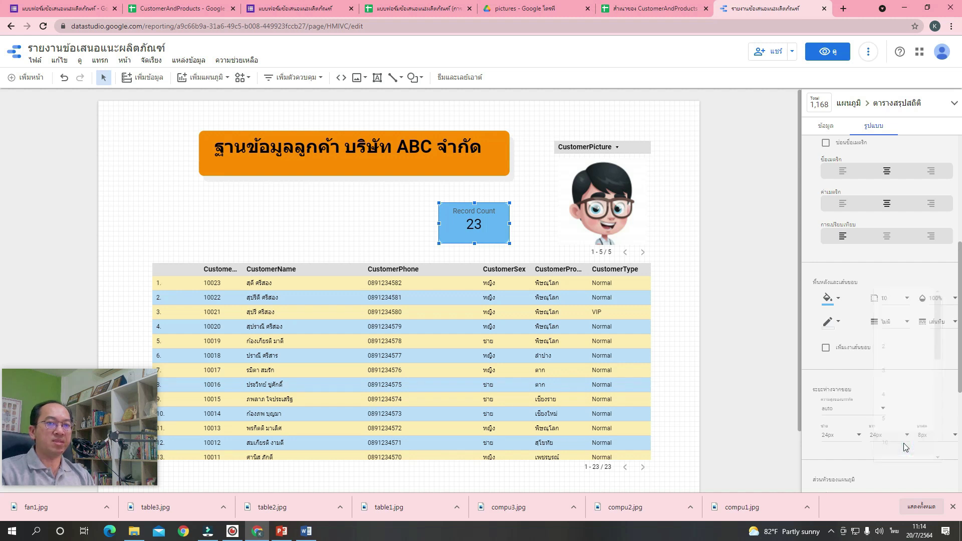
left_click(534, 220)
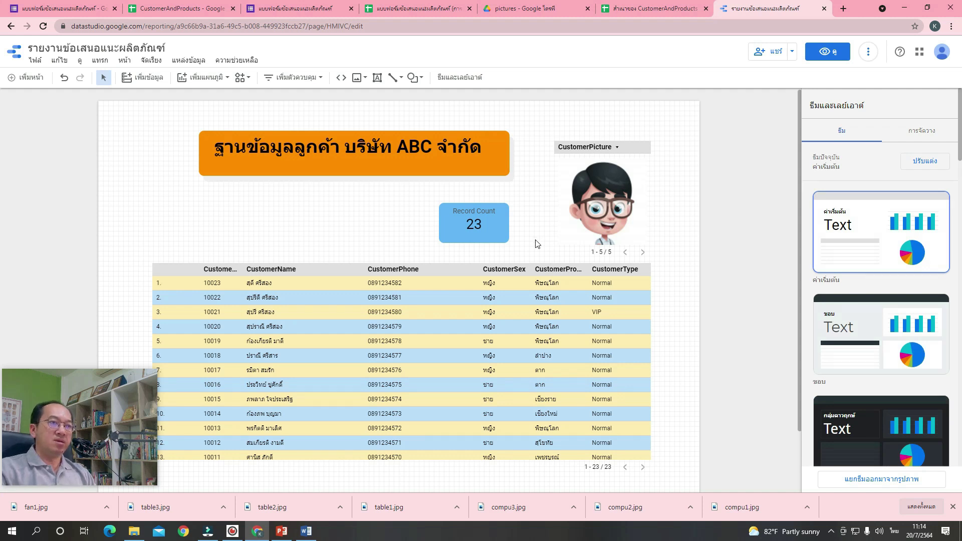
Rename the Record Count metric to 'จำนวนสมาชิกทั้งหมด' and widen the scorecard slightly.
left_click(471, 229)
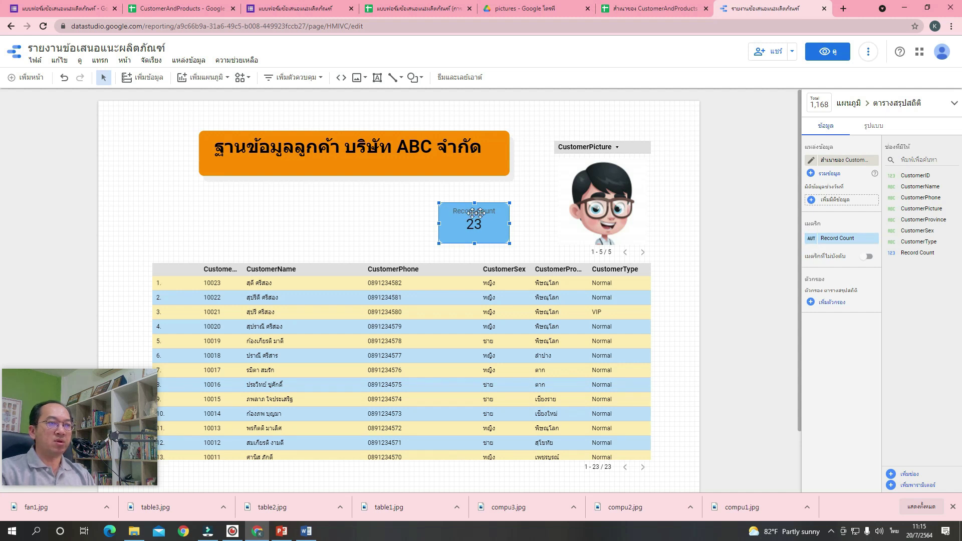
left_click(813, 242)
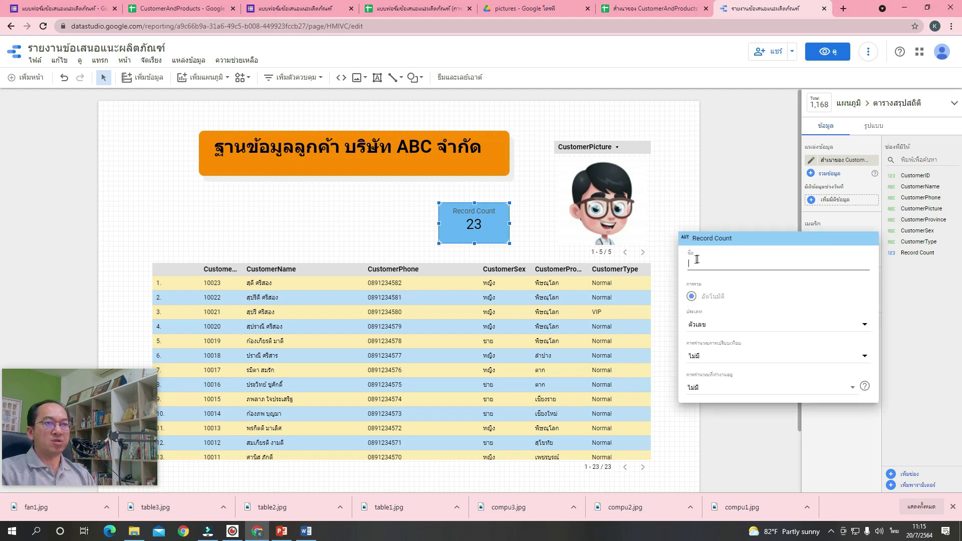
key("grave")
type("0eo")
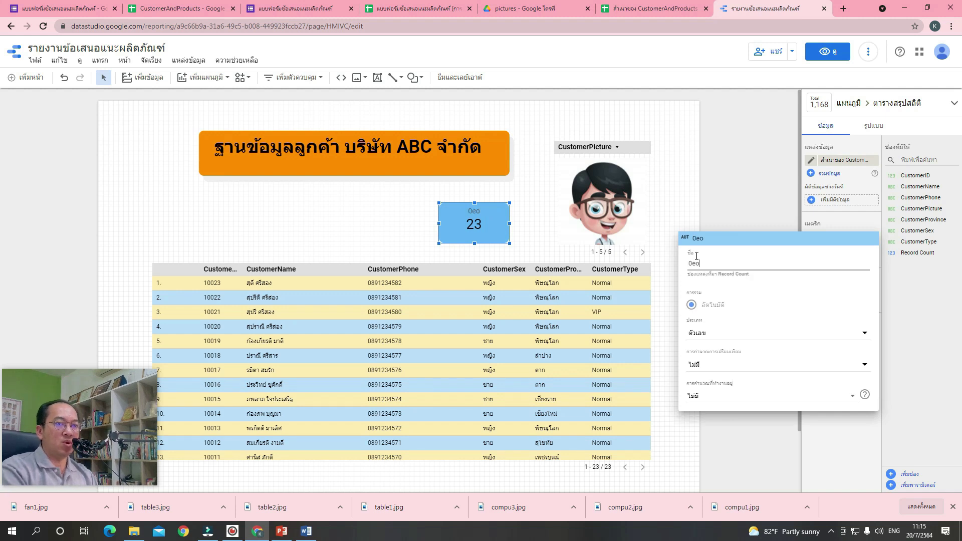
key("grave")
key("BackSpace")
type("จำน")
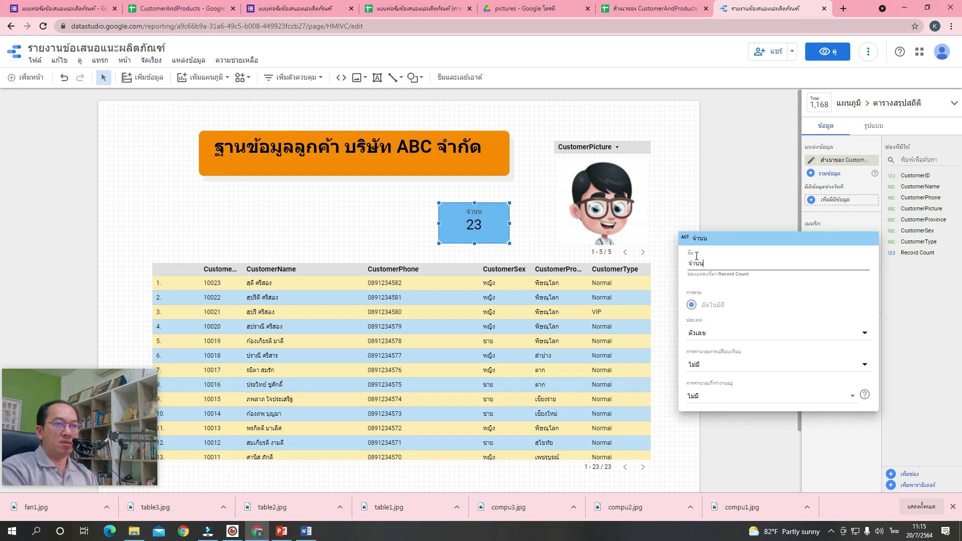
type("วนส")
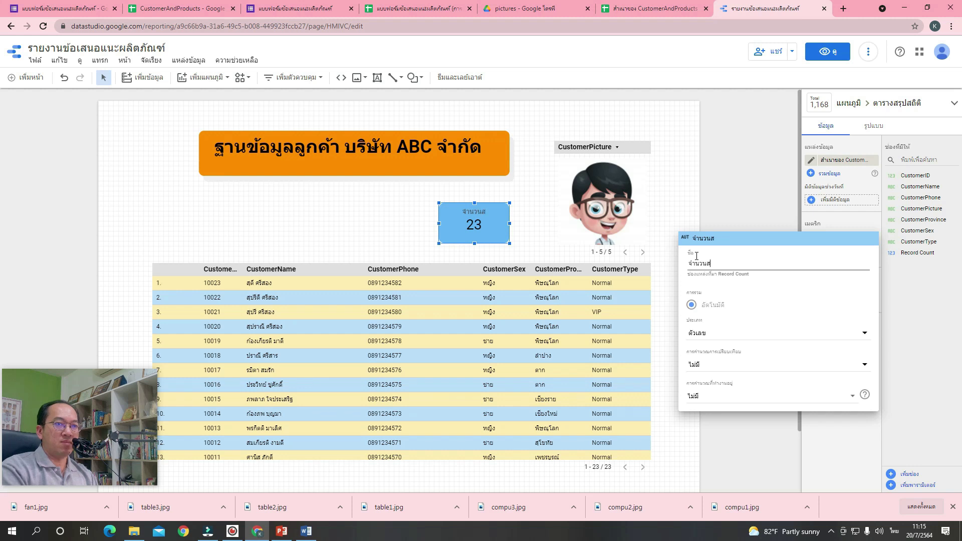
type("ามาชิกทั้งหมด")
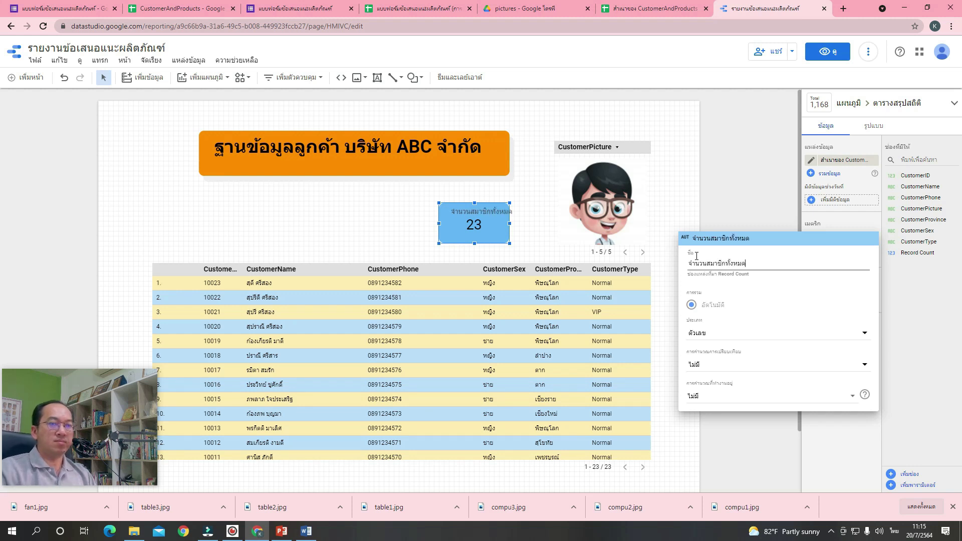
left_click(747, 278)
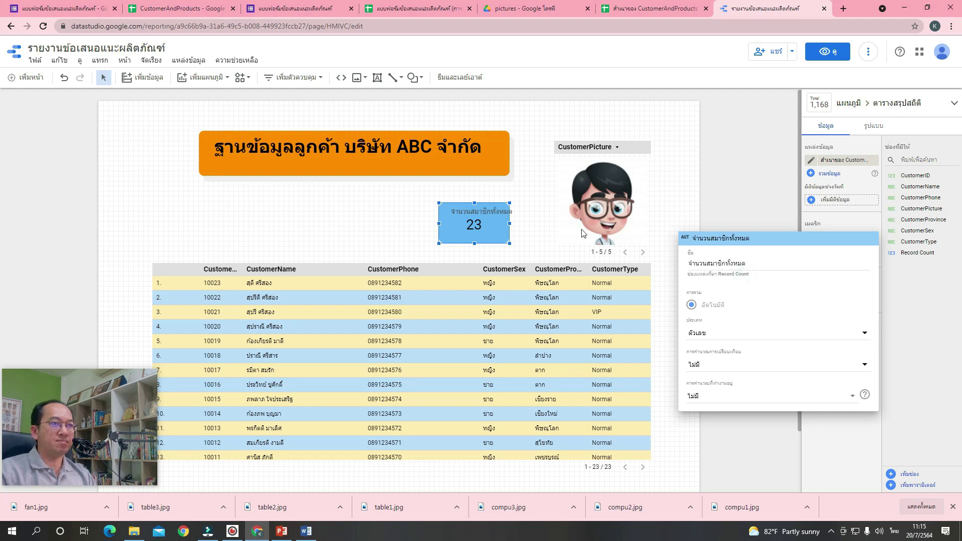
left_click(510, 225)
mouse_move(510, 225)
left_mouse_down()
mouse_move(523, 225)
mouse_move(504, 231)
left_mouse_up()
left_click(535, 229)
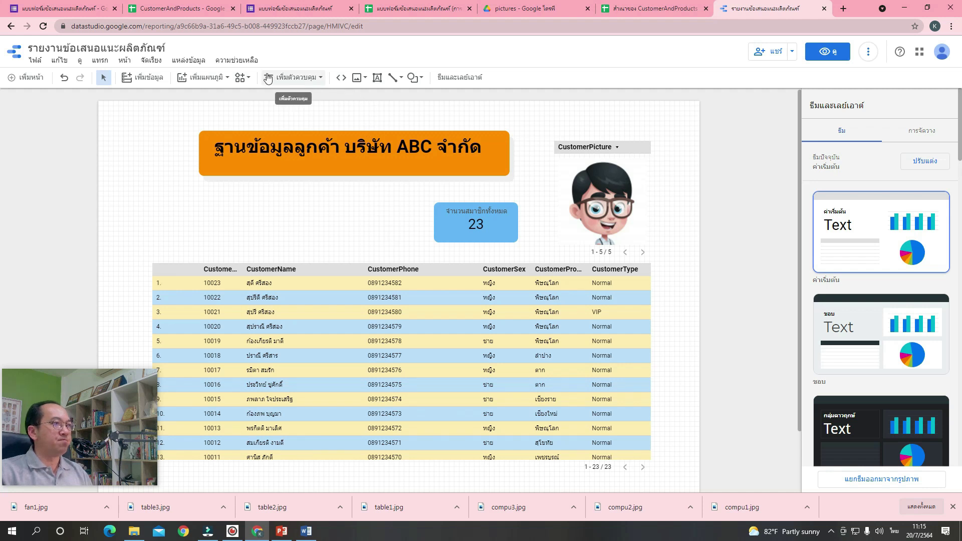
Add an input box control to the left of the scorecard.
left_click(314, 82)
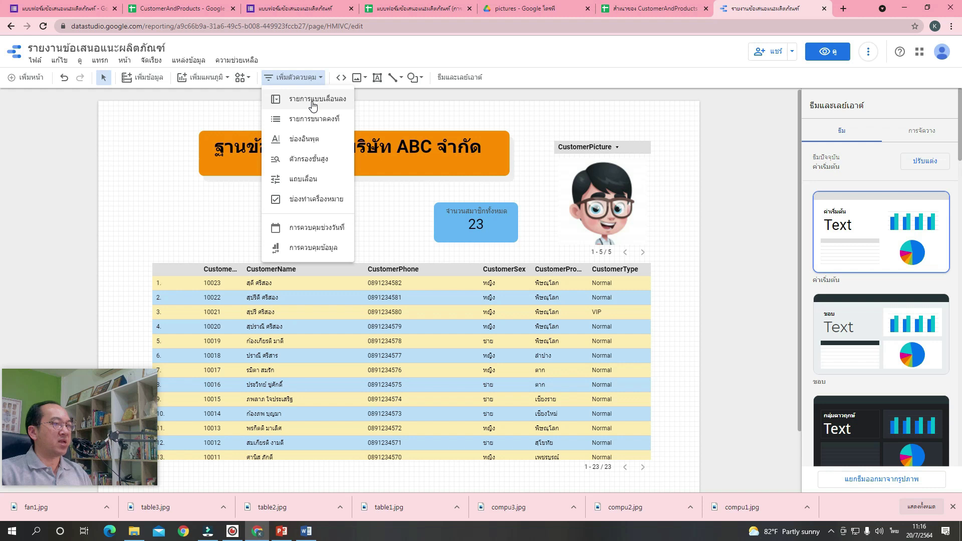
left_click(319, 145)
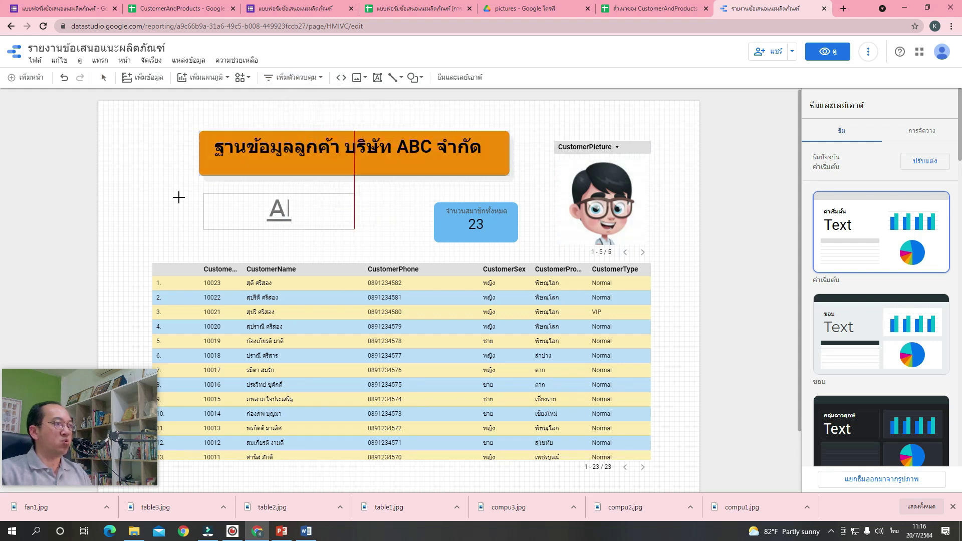
left_click(154, 196)
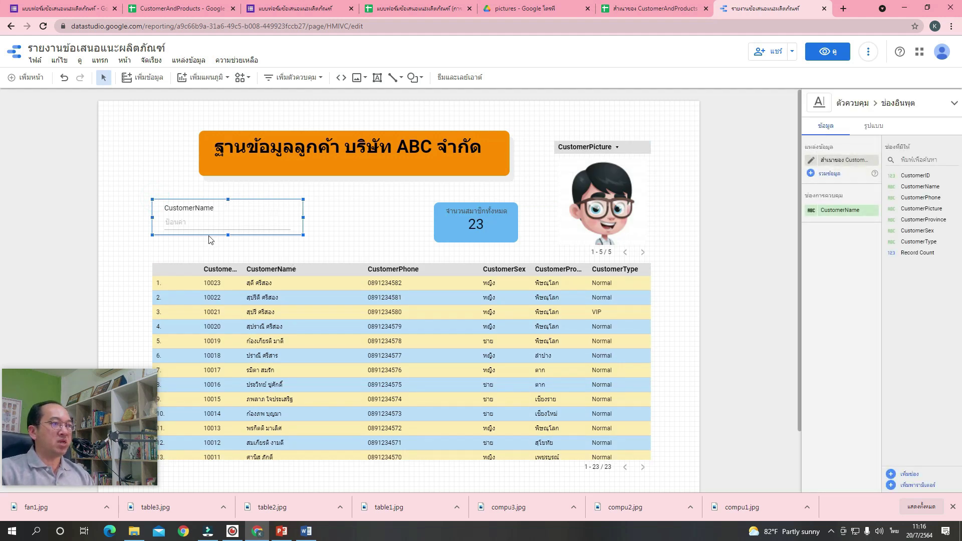
Set the input box's match type to contains (มี).
left_click(875, 130)
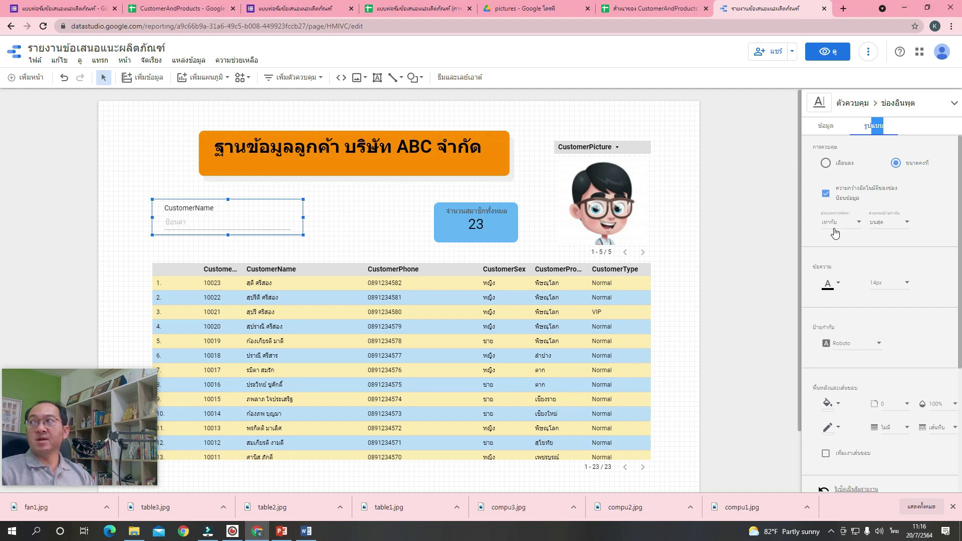
left_click(844, 227)
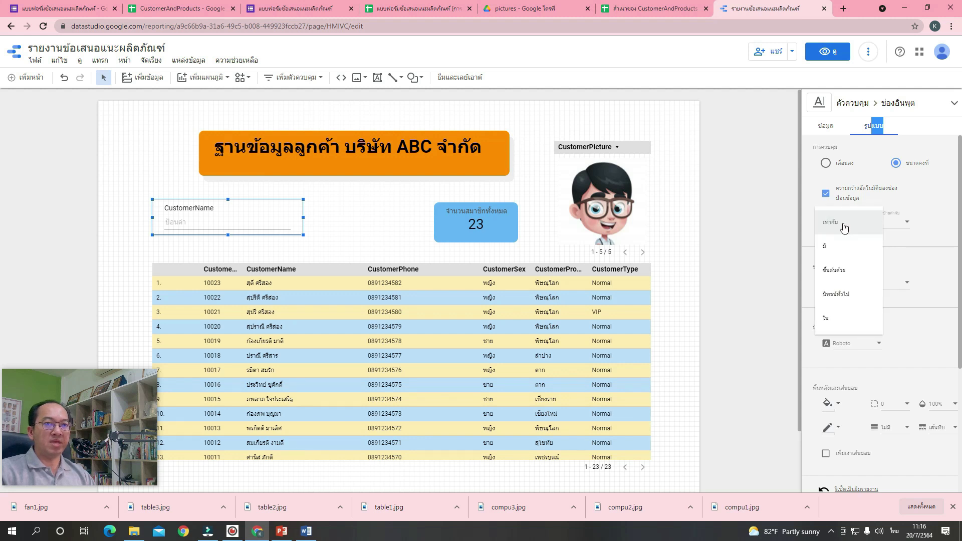
left_click(848, 249)
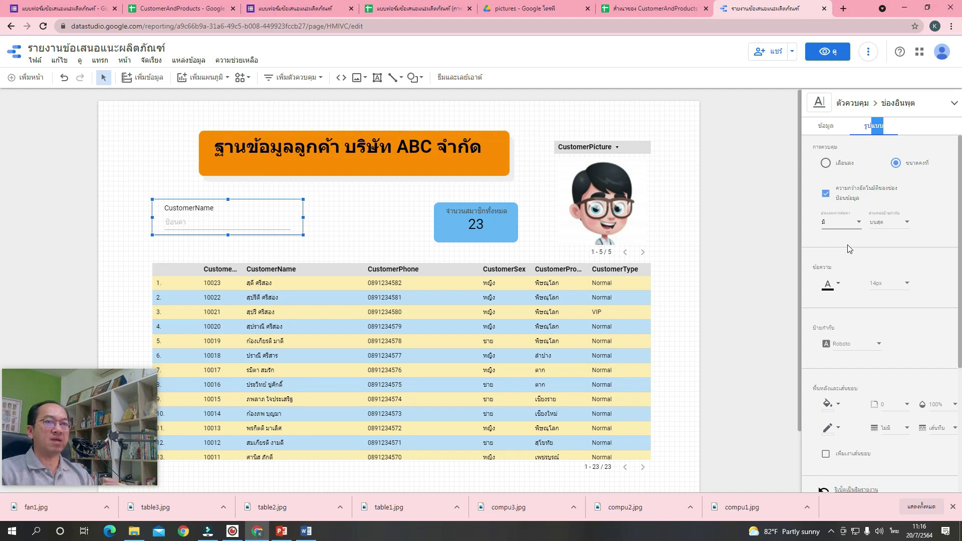
left_click(854, 227)
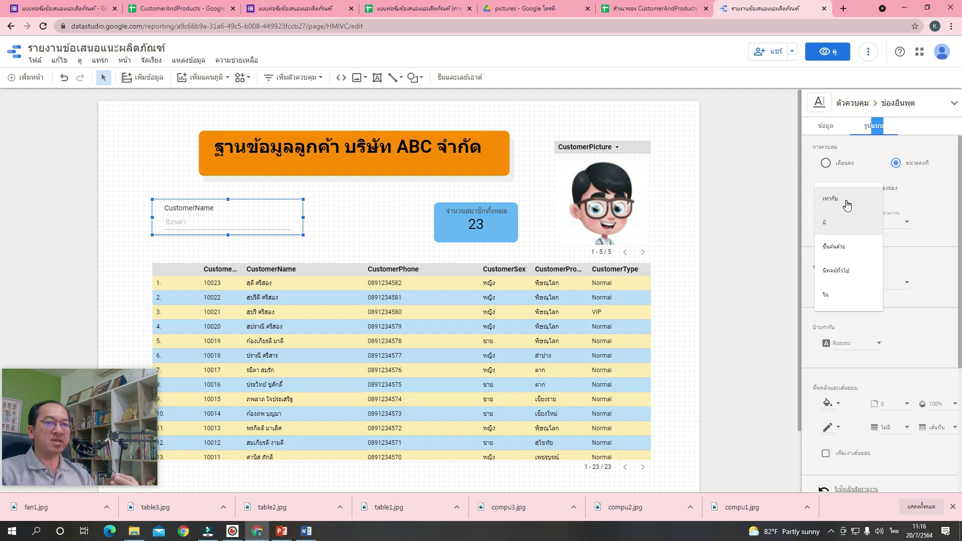
left_click(842, 230)
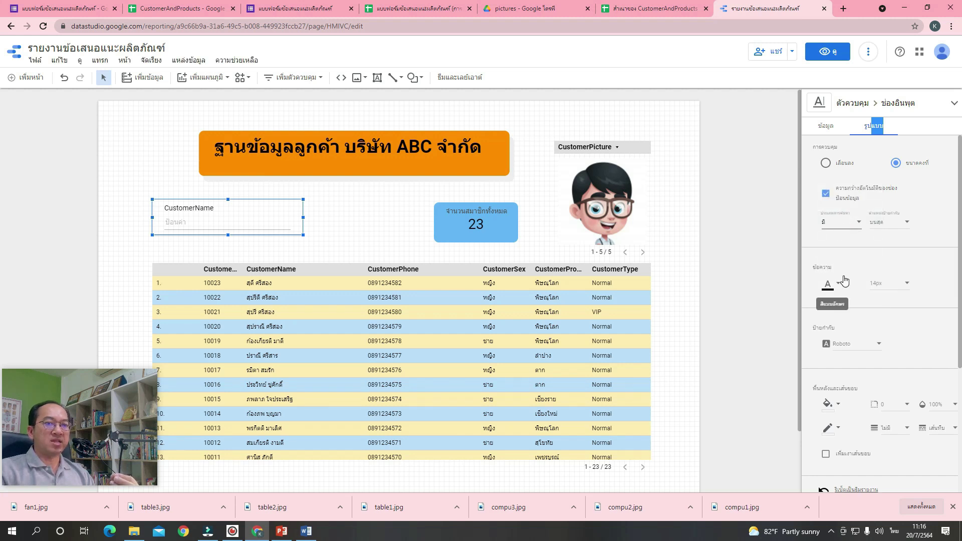
Give the input box a light purple background.
scroll(844, 280, "down", 2)
scroll(851, 245, "up", 2)
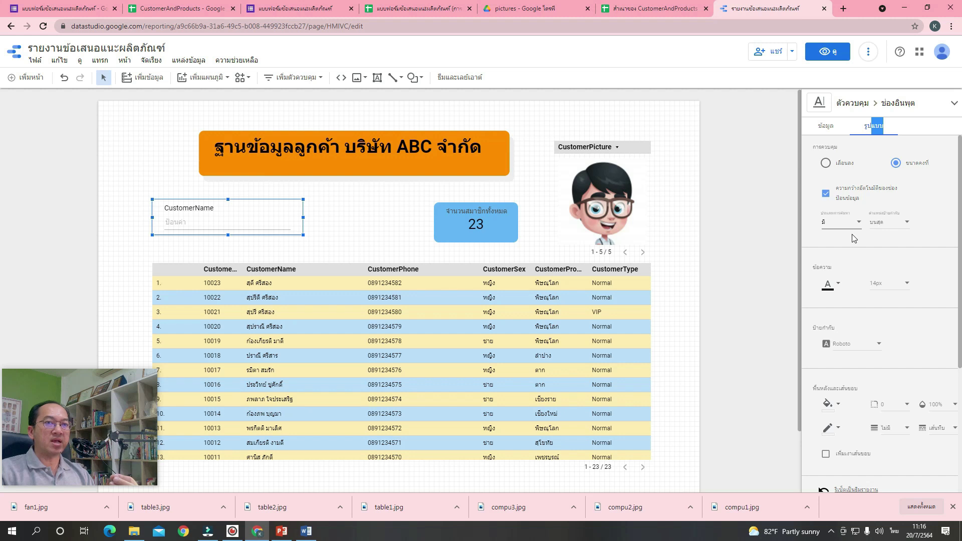
scroll(852, 245, "down", 3)
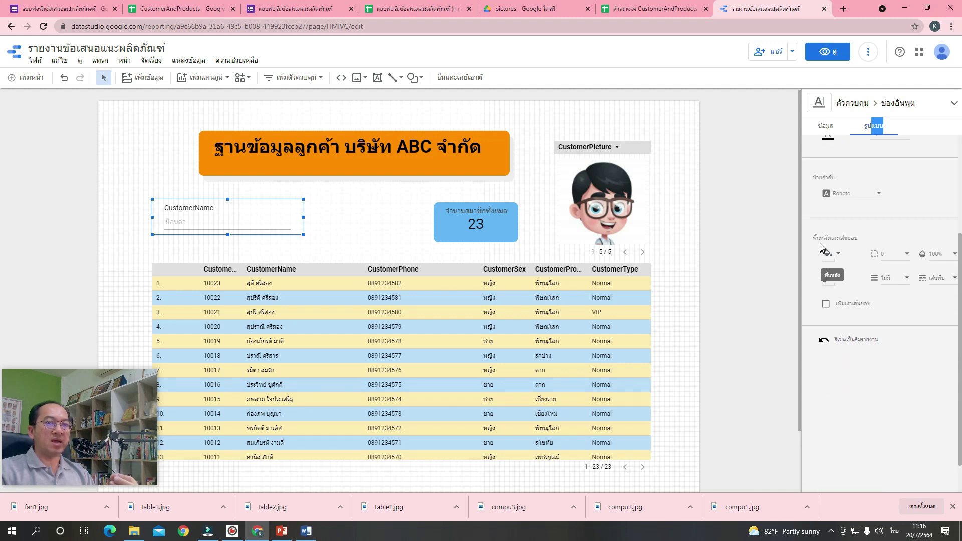
left_click(822, 251)
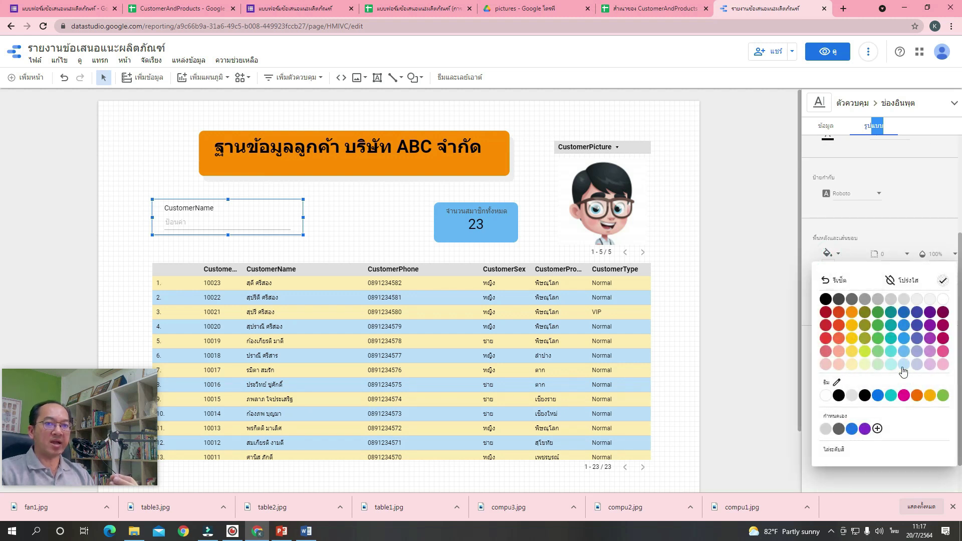
left_click(931, 364)
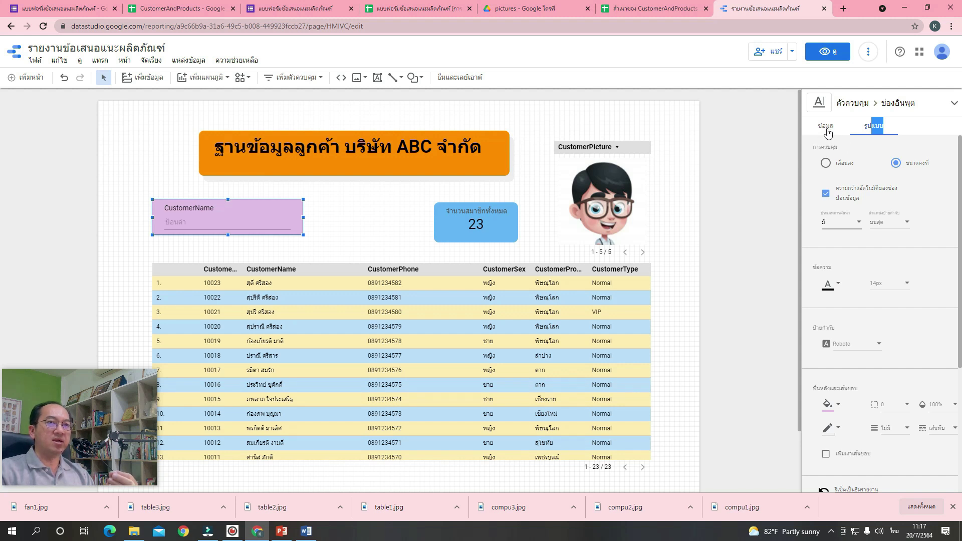
left_click(827, 130)
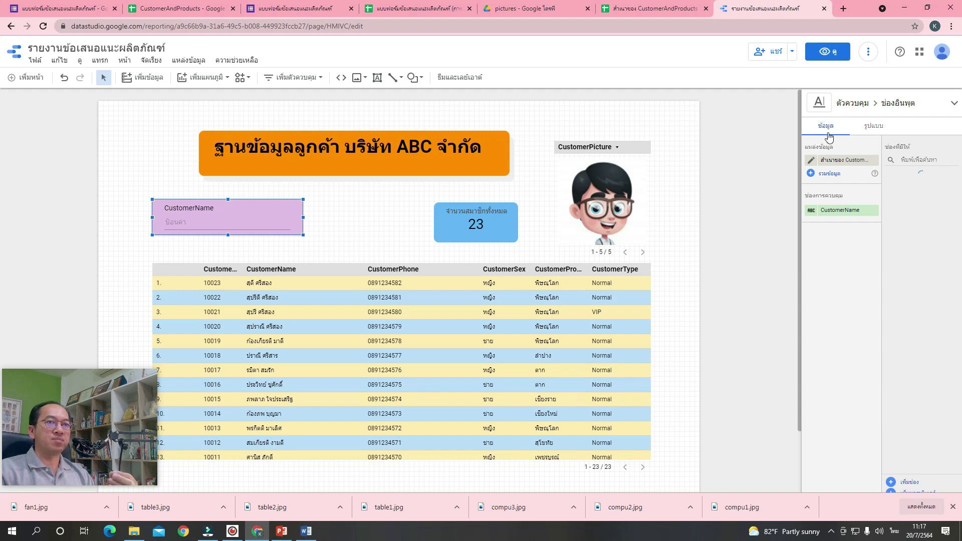
Rename the CustomerName search control's display label to ใส่ที่ต้องการค้นหา.
left_click(811, 211)
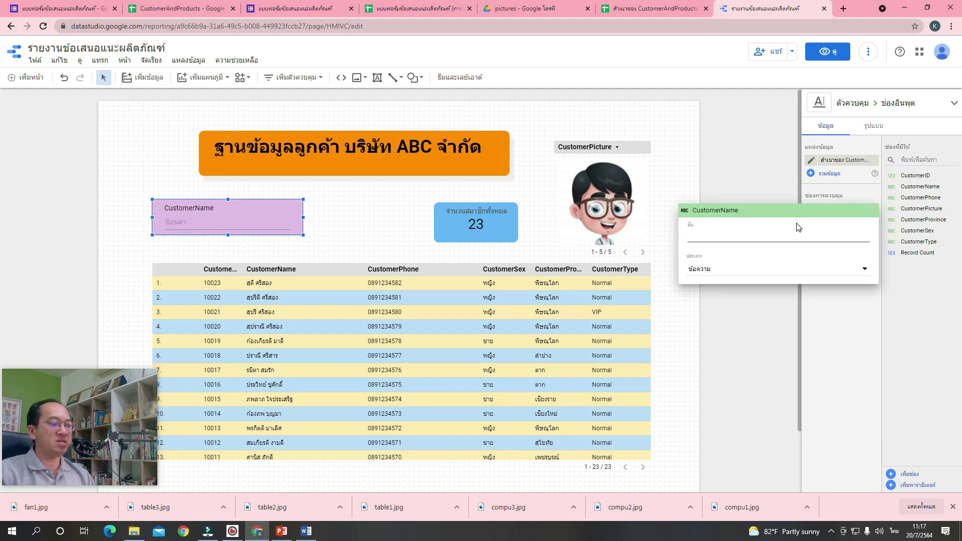
key("grave")
type(".lj")
key("BackSpace")
key("BackSpace")
key("BackSpace")
key("grave")
type("ใส่ท")
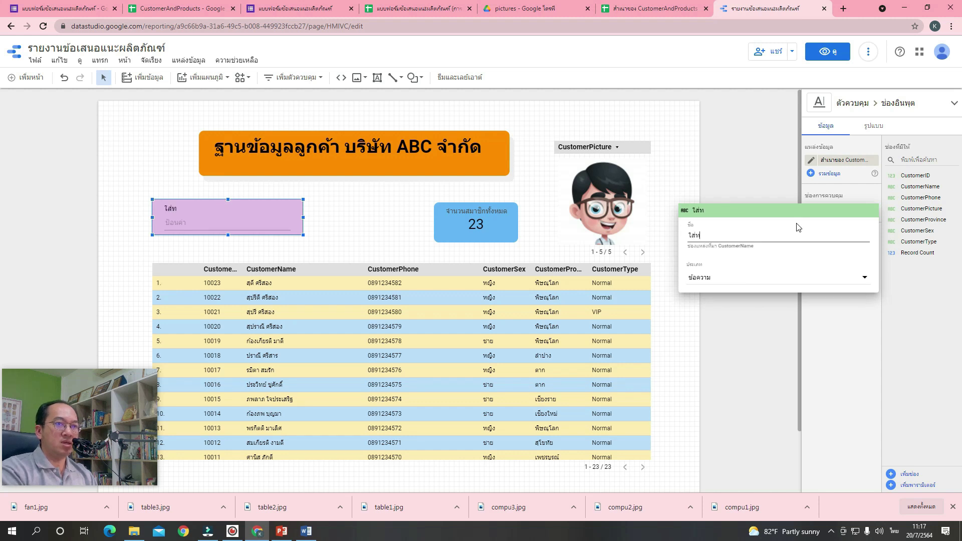
type("ี่ต้องการค้นหา")
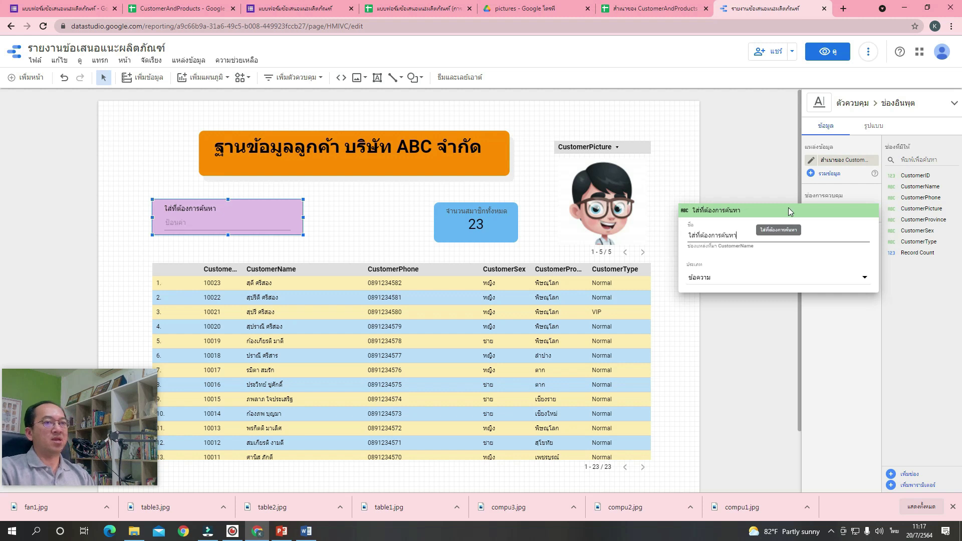
left_click(682, 195)
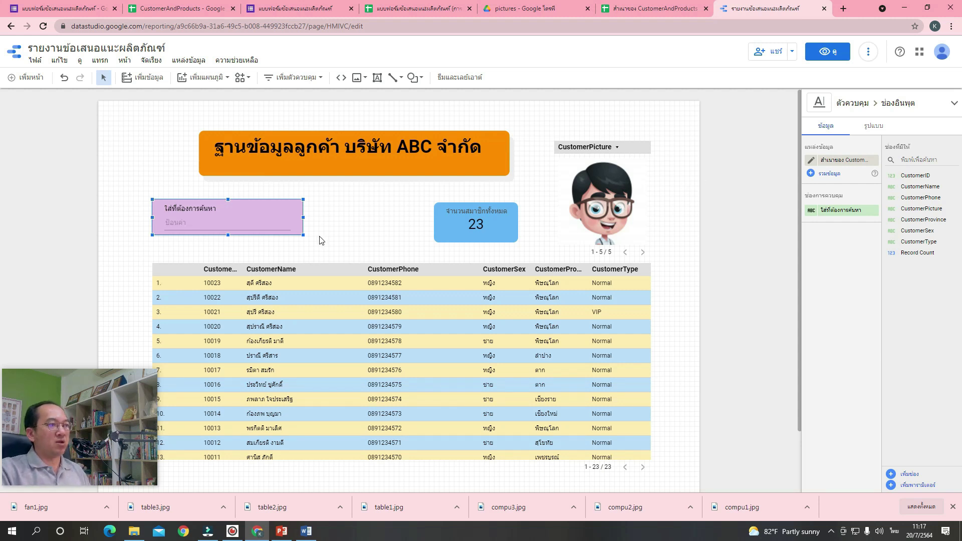
left_click(344, 296)
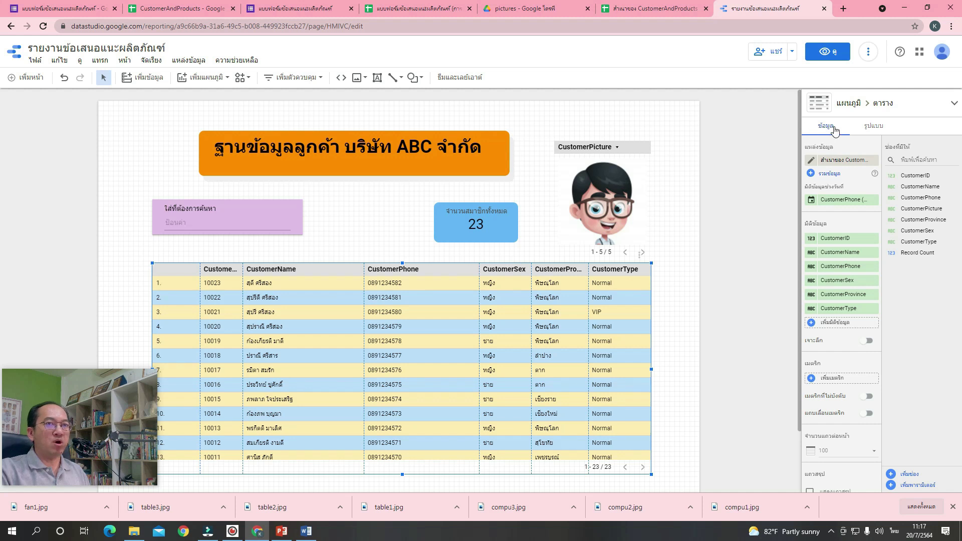
Turn on the Apply filter interaction for the customer table and the CustomerPicture image chart.
scroll(843, 157, "down", 5)
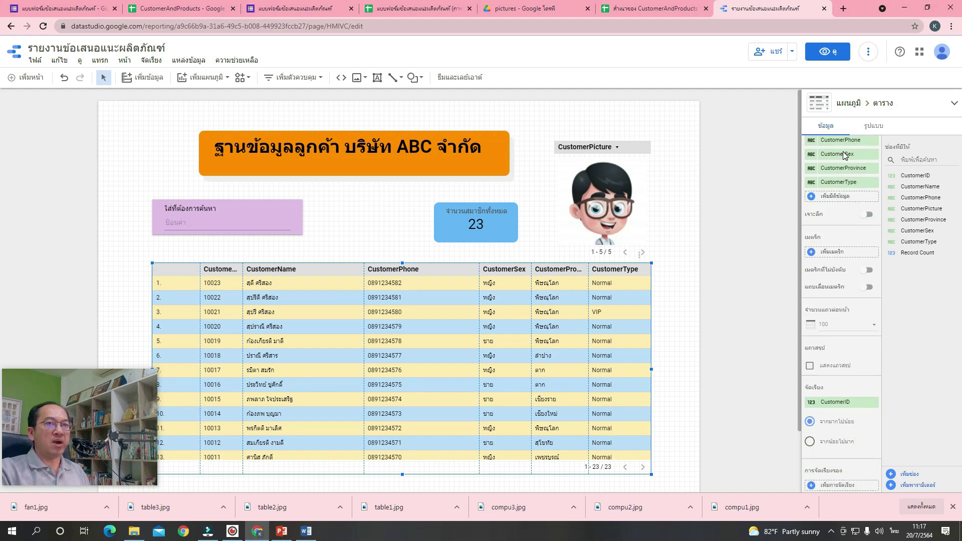
scroll(844, 156, "down", 6)
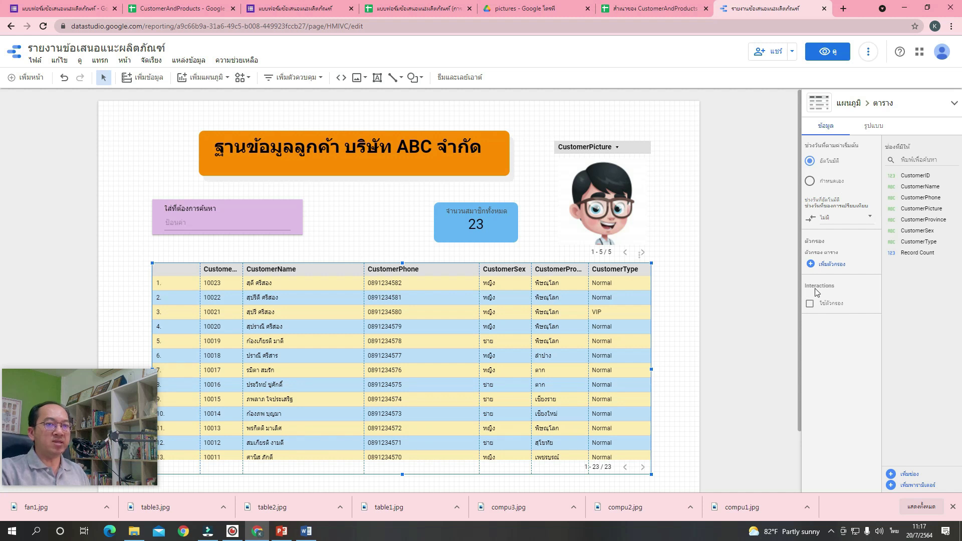
left_click(810, 306)
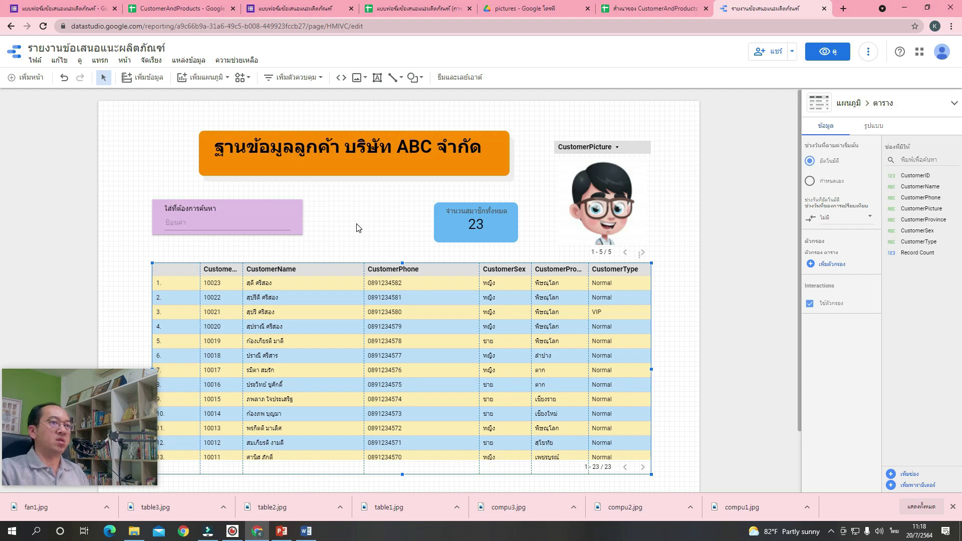
left_click(621, 171)
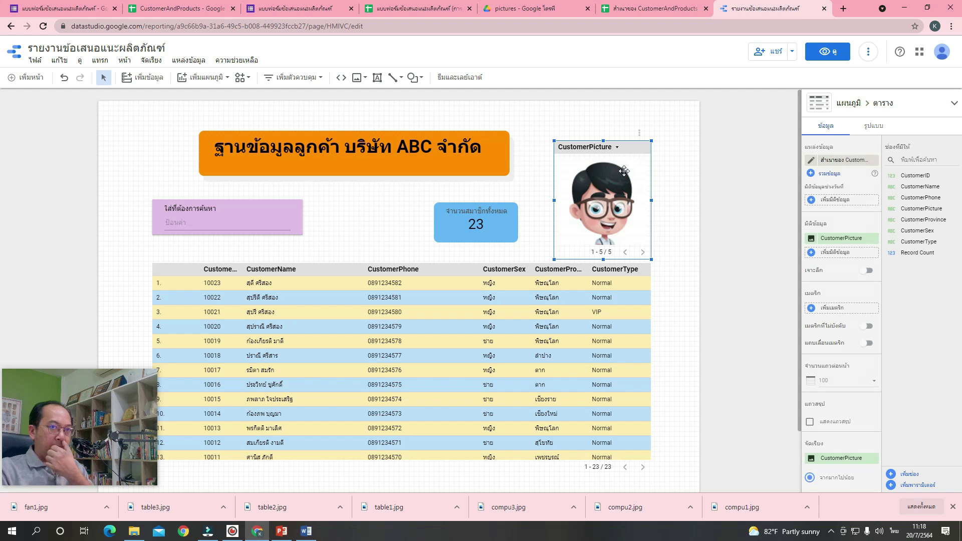
scroll(843, 147, "down", 5)
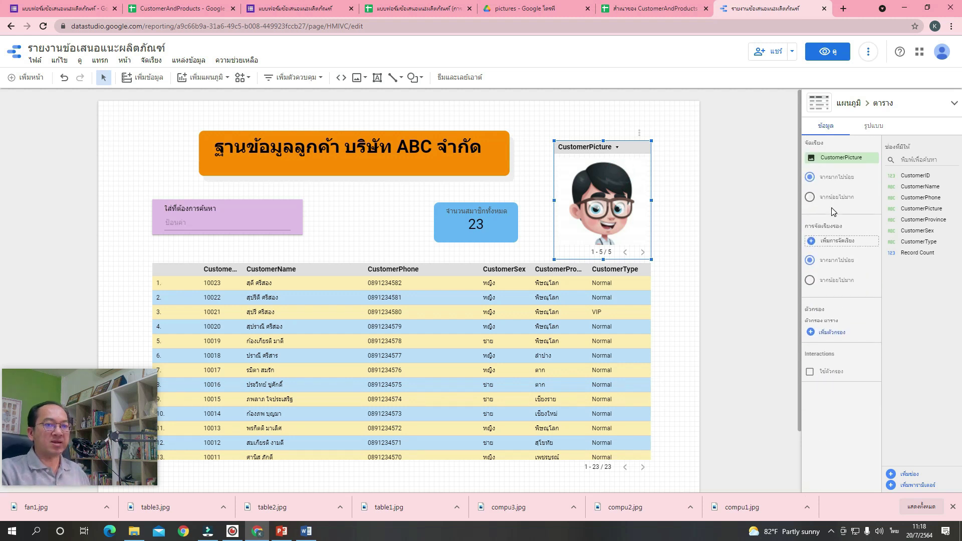
left_click(830, 322)
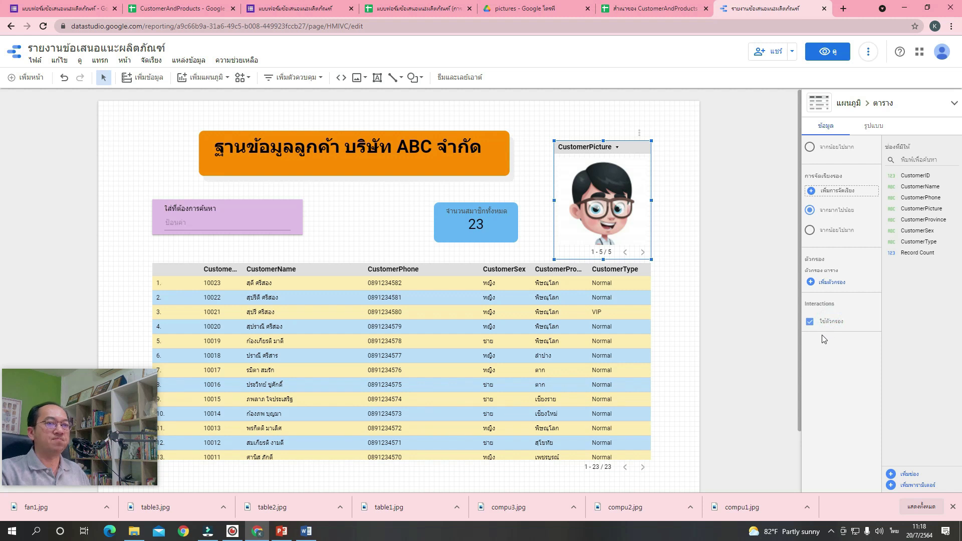
left_click(666, 260)
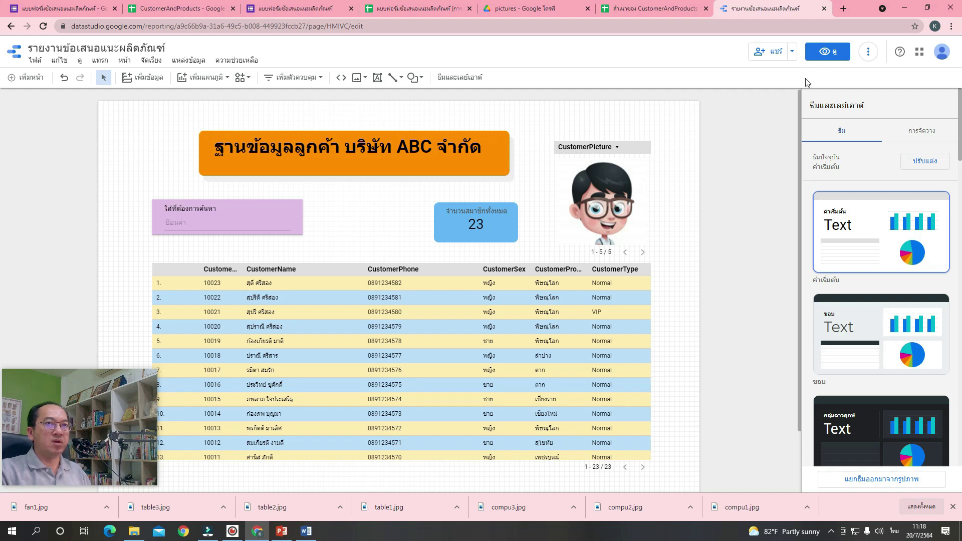
In view mode, search by a customer's first name, then click one row to filter the count to 1.
left_click(828, 53)
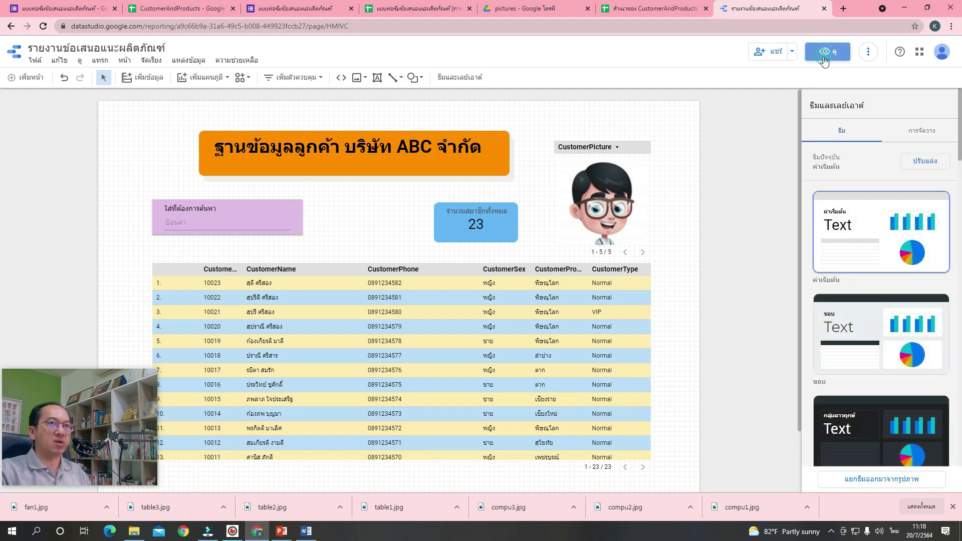
left_click(824, 57)
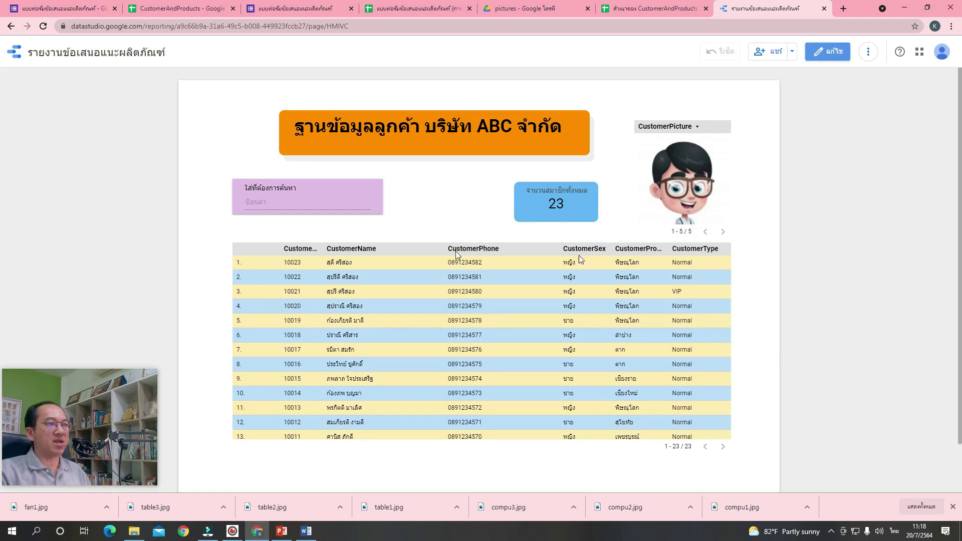
left_click(292, 200)
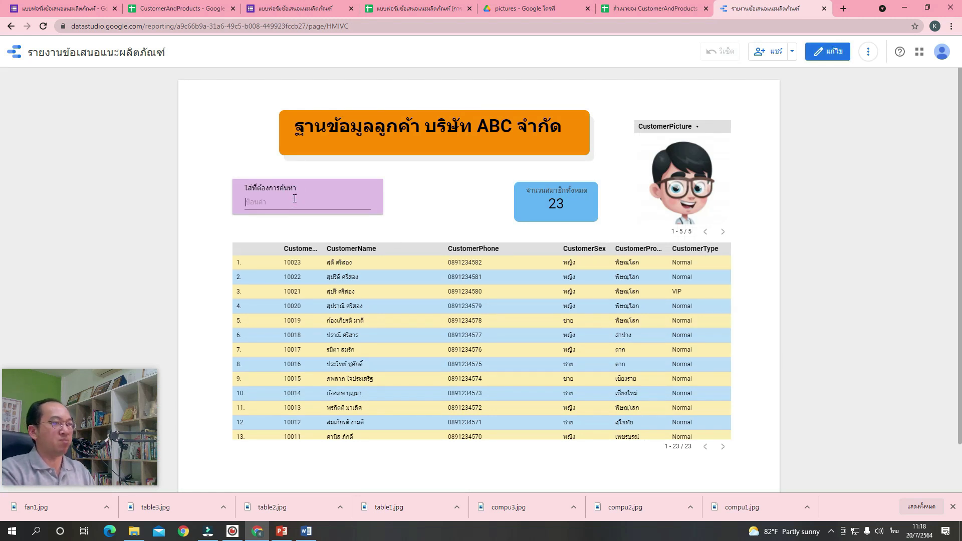
key("grave")
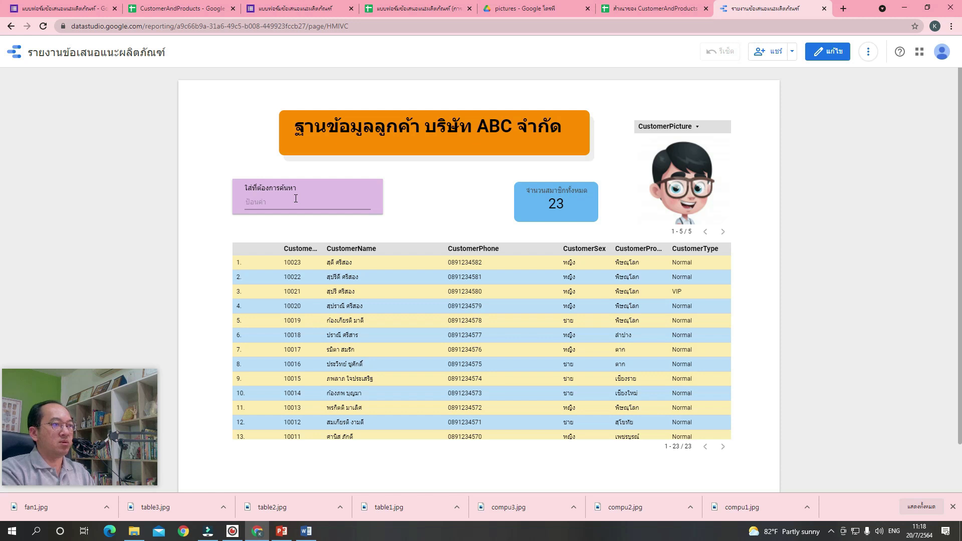
type("x")
key("BackSpace")
key("grave")
type("ป")
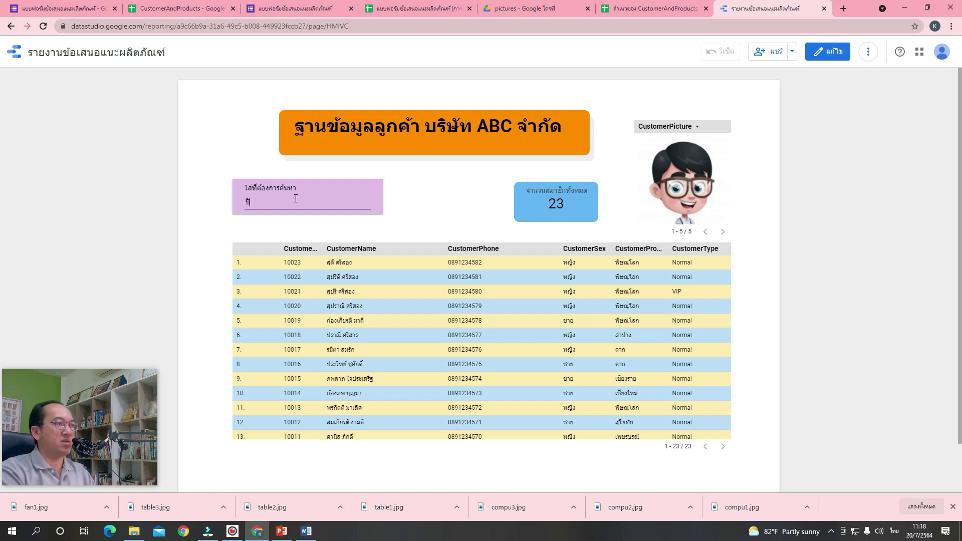
type("ิติ")
key("Return")
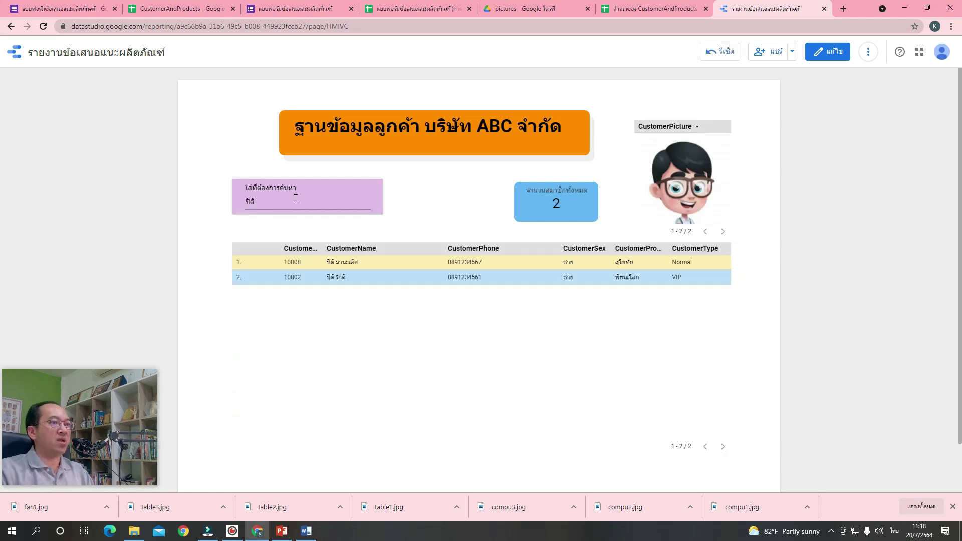
left_click(343, 283)
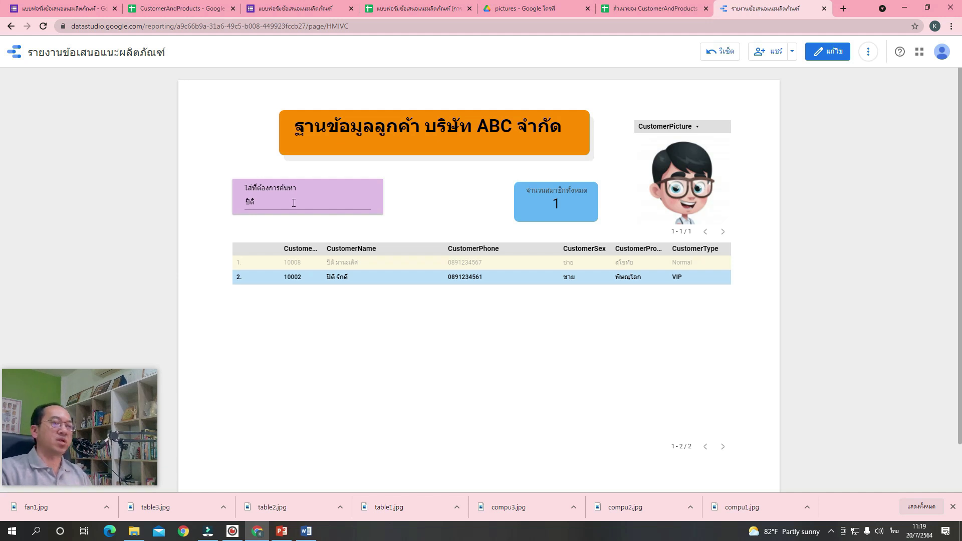
left_click(294, 202)
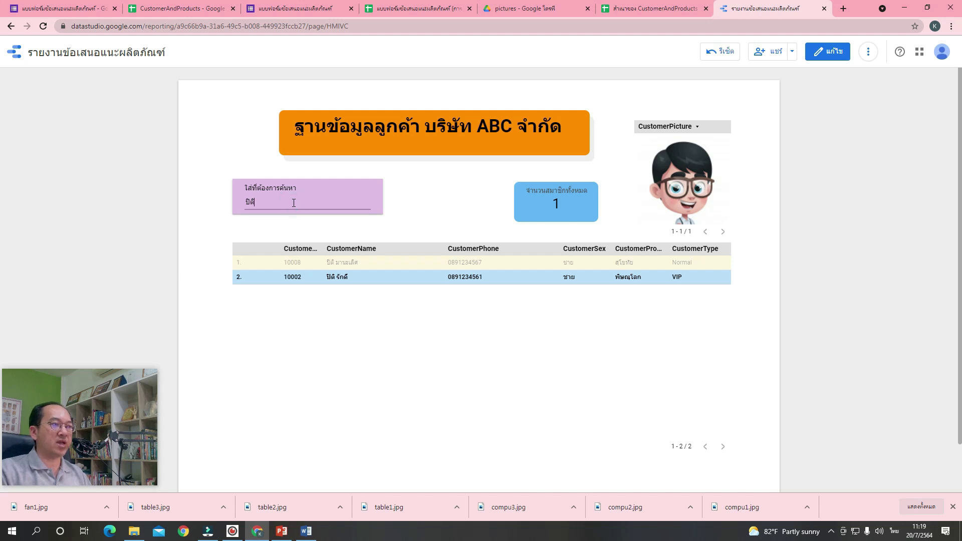
Reset filters, search customers for the letter ส, then reset again to show all 23.
left_click(718, 51)
left_click(321, 201)
type("สุปรา")
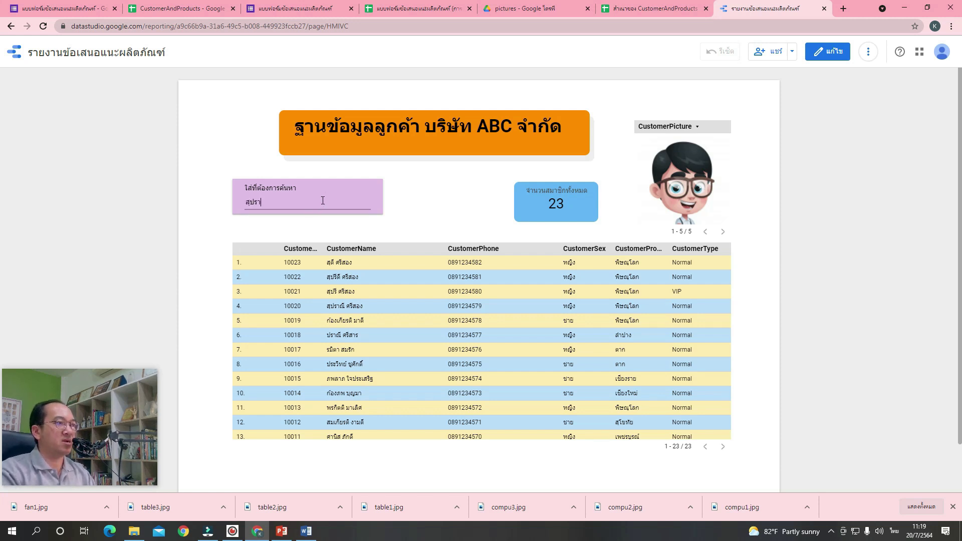
key("Return")
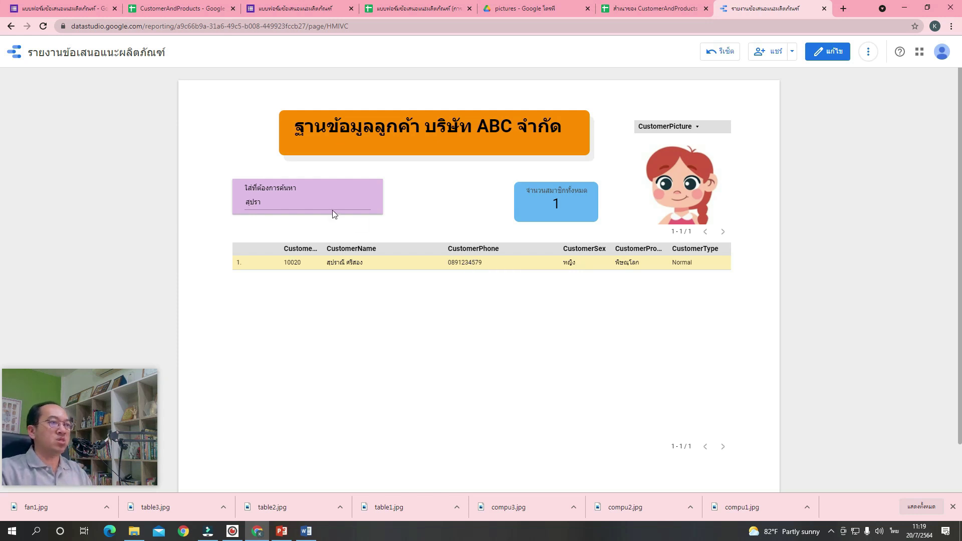
left_click(711, 51)
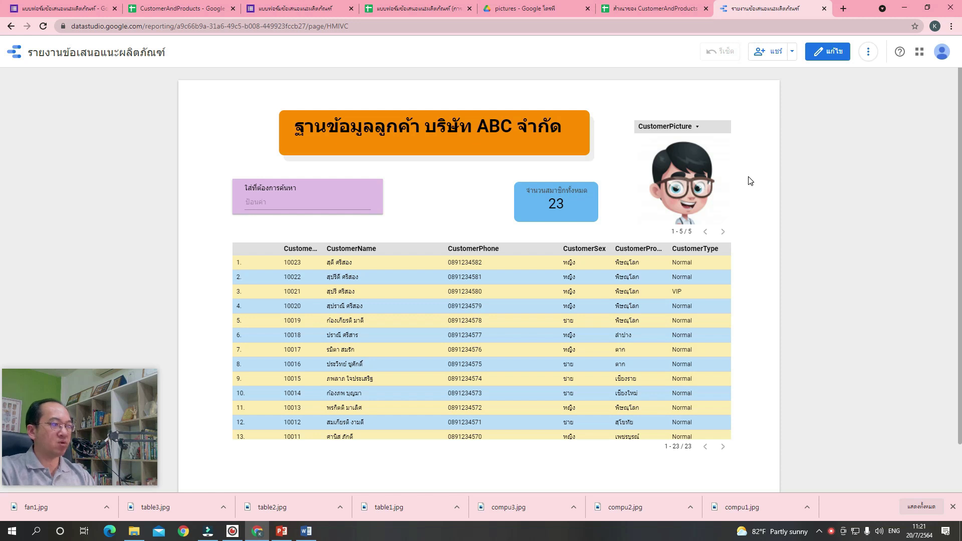
Return to edit mode and shift the member-count scorecard right to make room.
left_click(829, 58)
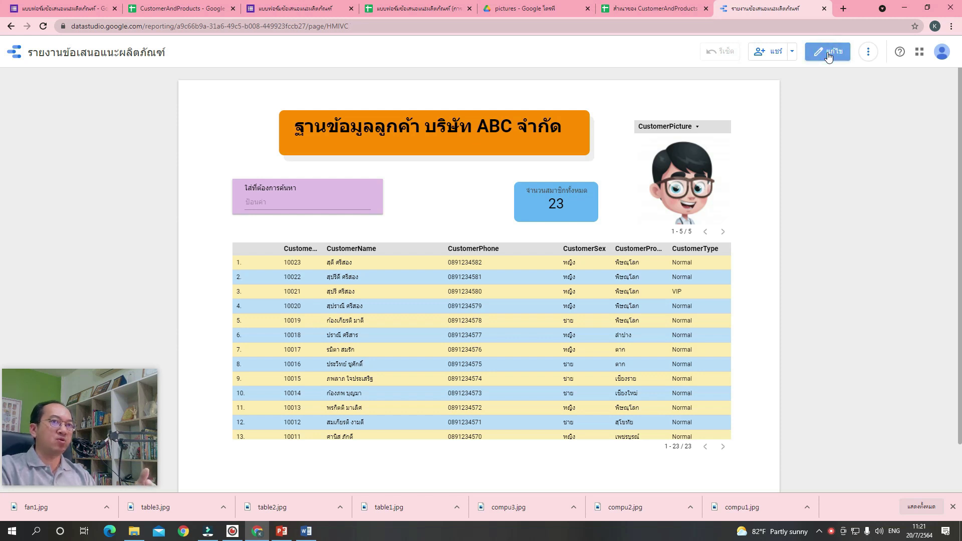
left_click(830, 59)
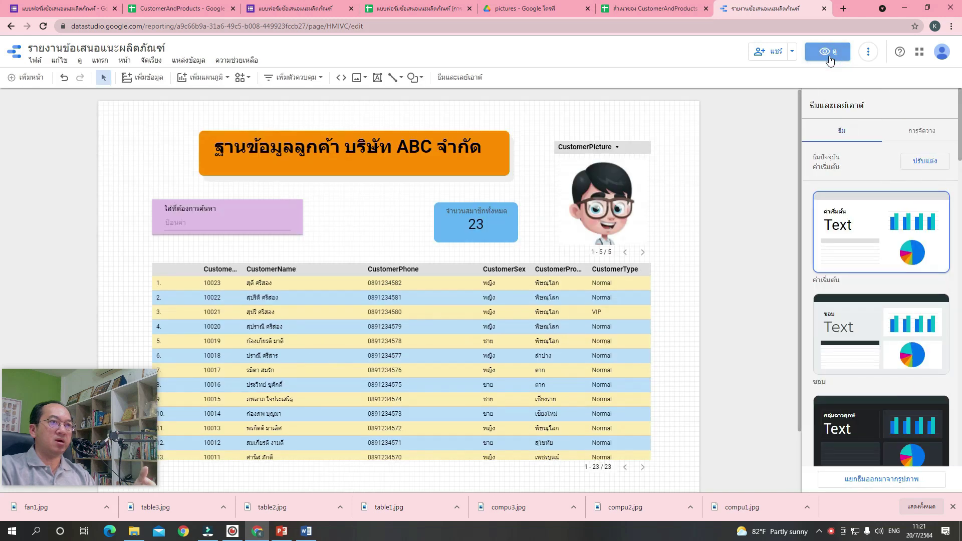
left_click_drag(485, 229, 506, 224)
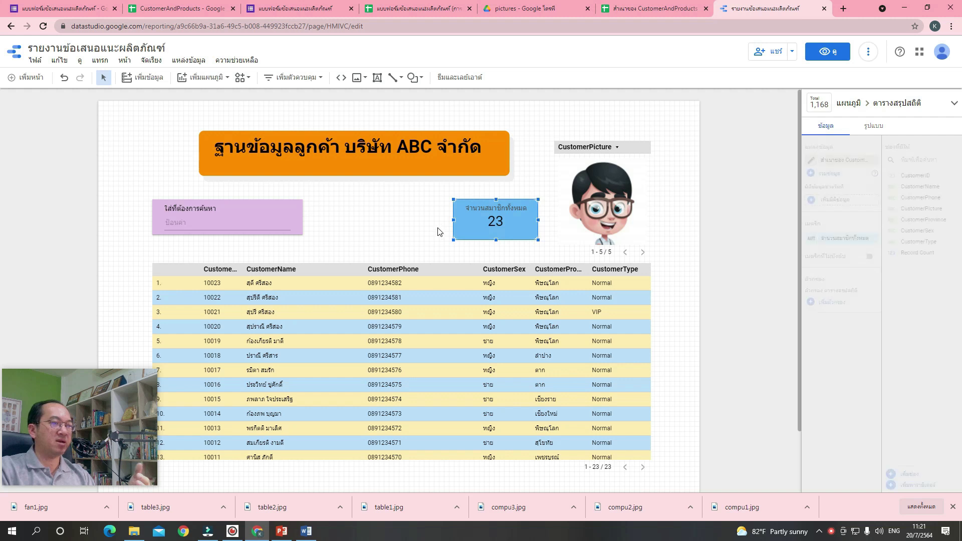
Add a drop-down list control beside the search box using CustomerProvince as its field.
left_click(289, 81)
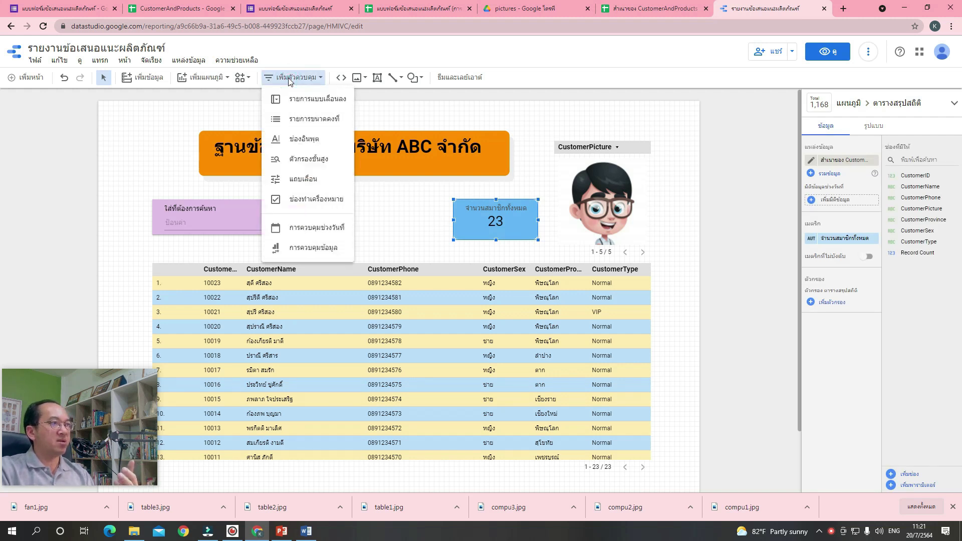
left_click(304, 103)
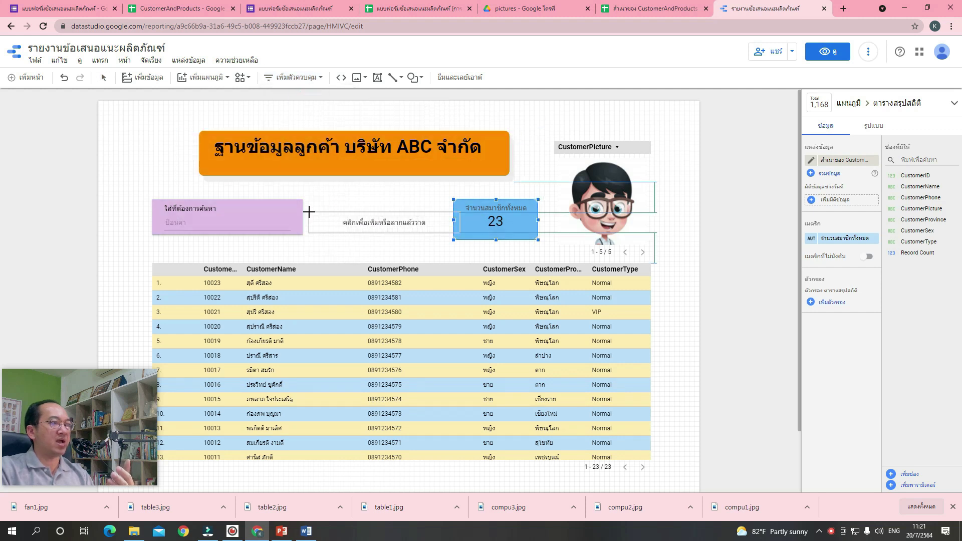
left_click(309, 212)
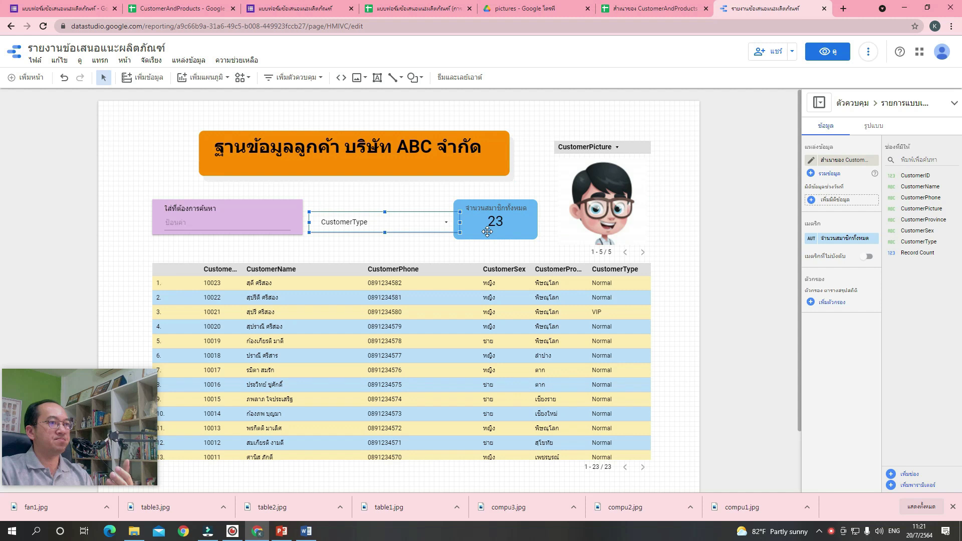
left_click_drag(463, 224, 442, 223)
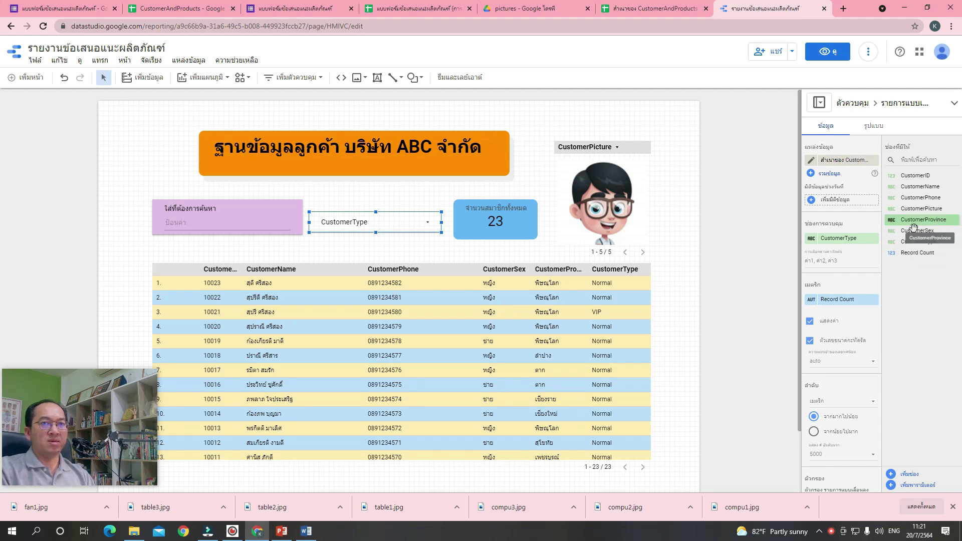
left_click(941, 220)
left_click_drag(917, 230, 865, 243)
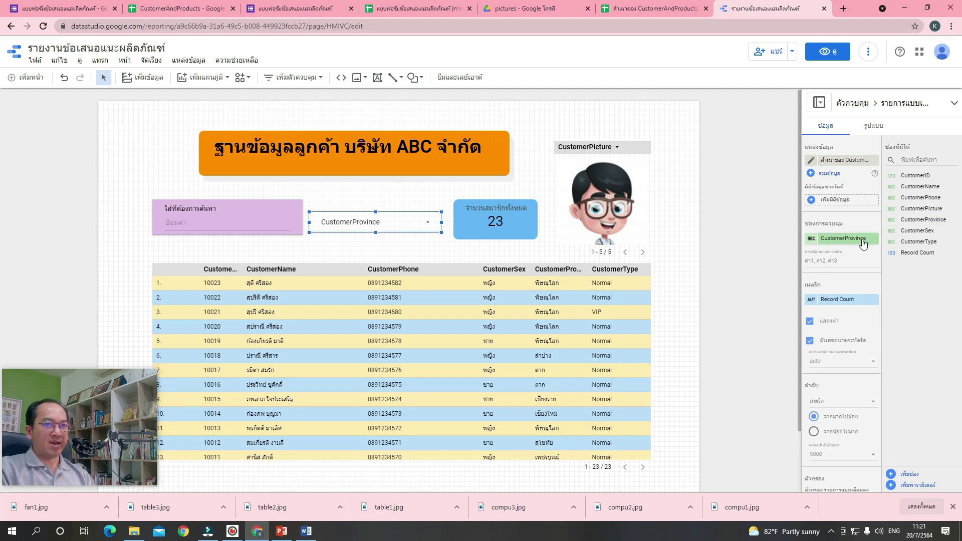
Give the province drop-down control a light green background fill.
left_click(875, 129)
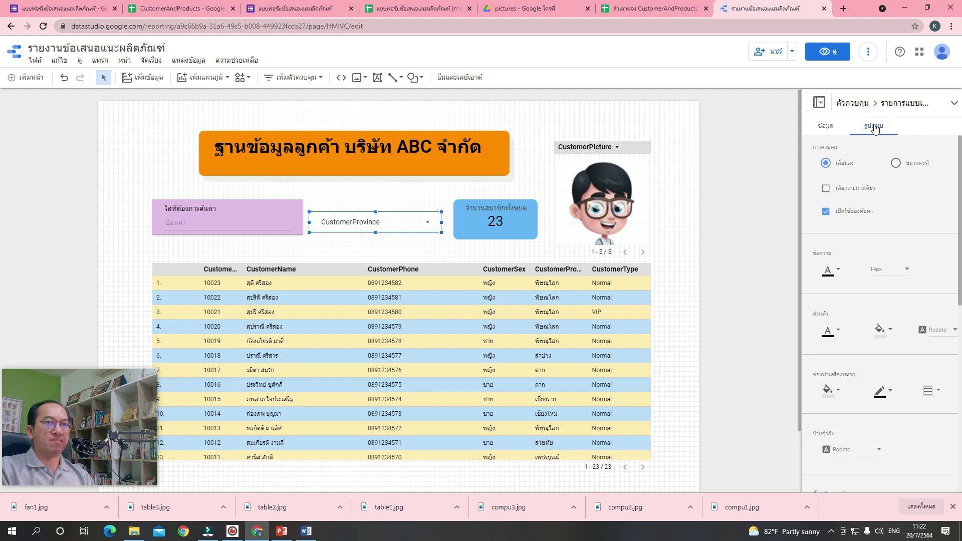
left_click(830, 391)
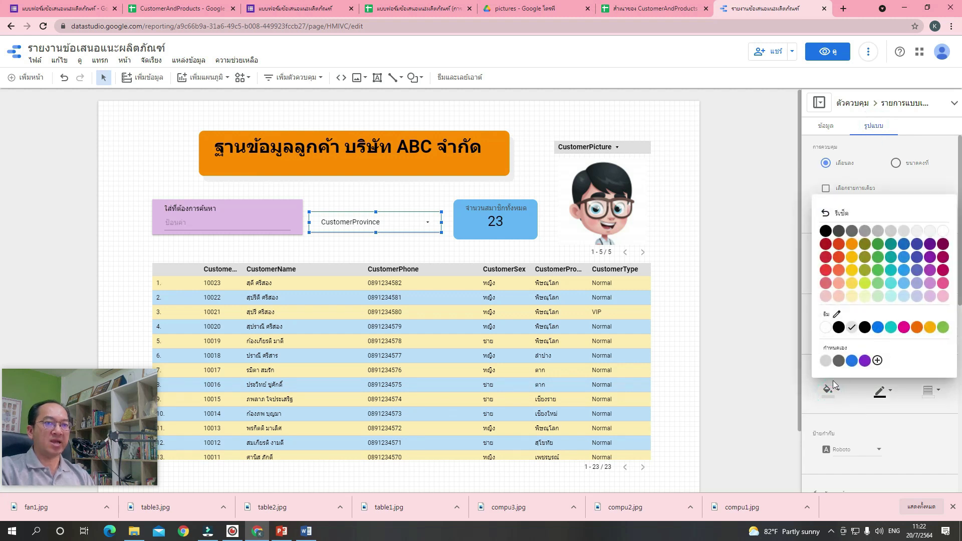
left_click(865, 299)
scroll(856, 330, "down", 2)
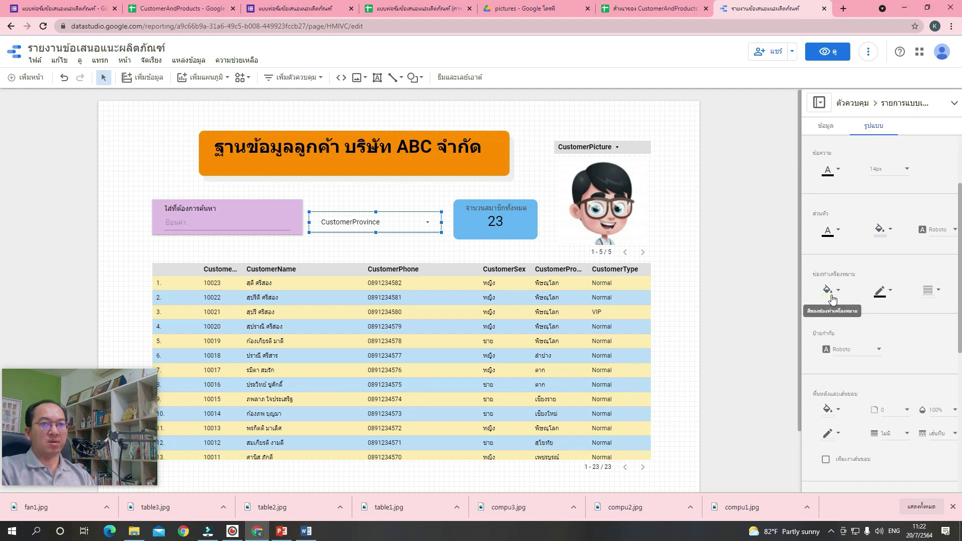
left_click(852, 281)
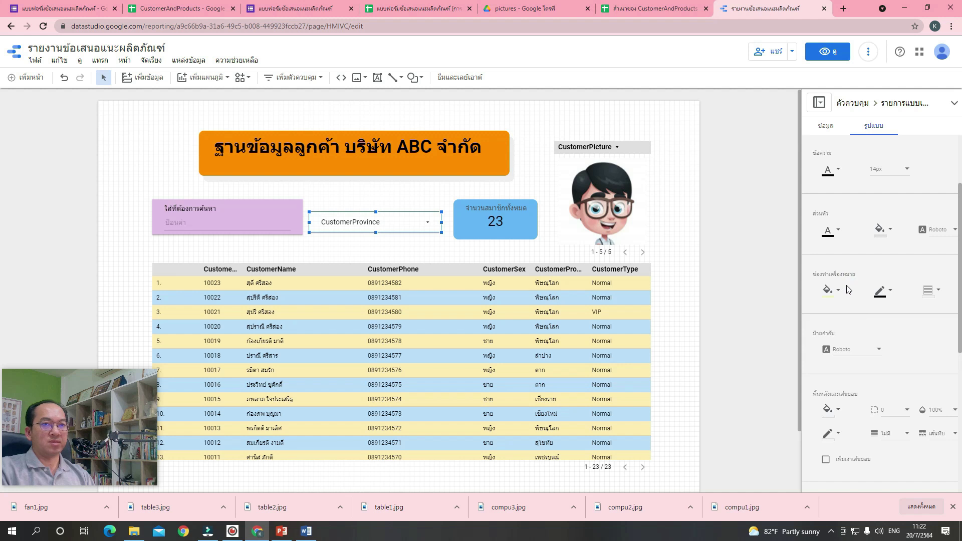
left_click(840, 293)
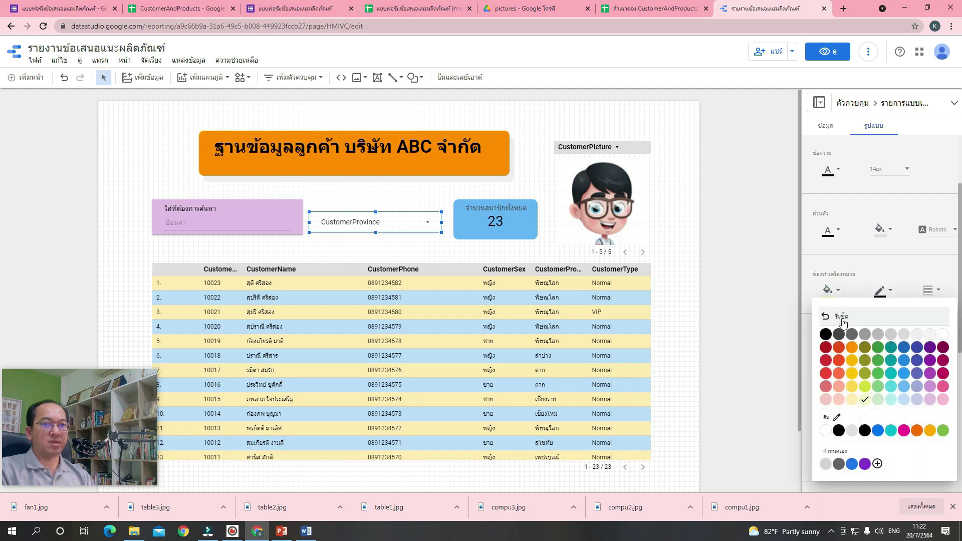
left_click(840, 316)
scroll(851, 301, "down", 2)
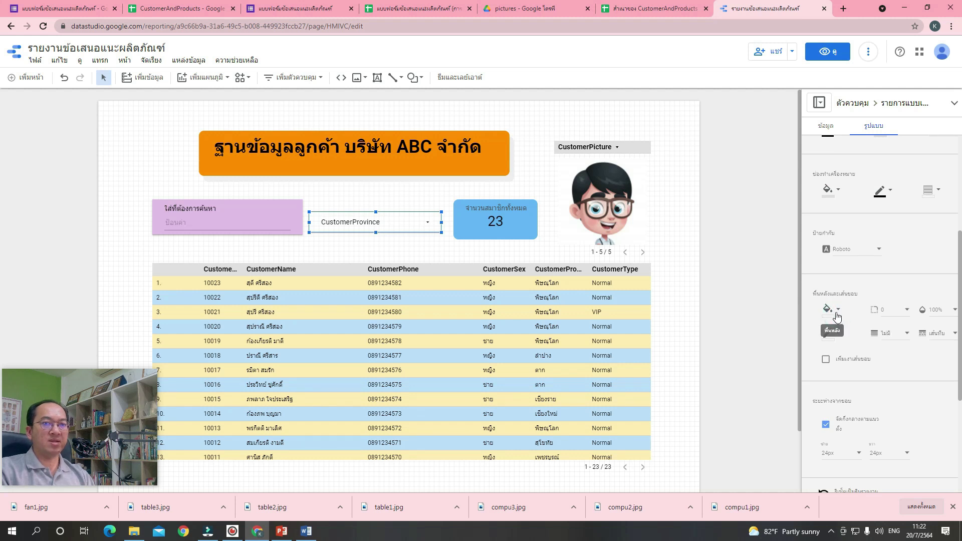
left_click(837, 311)
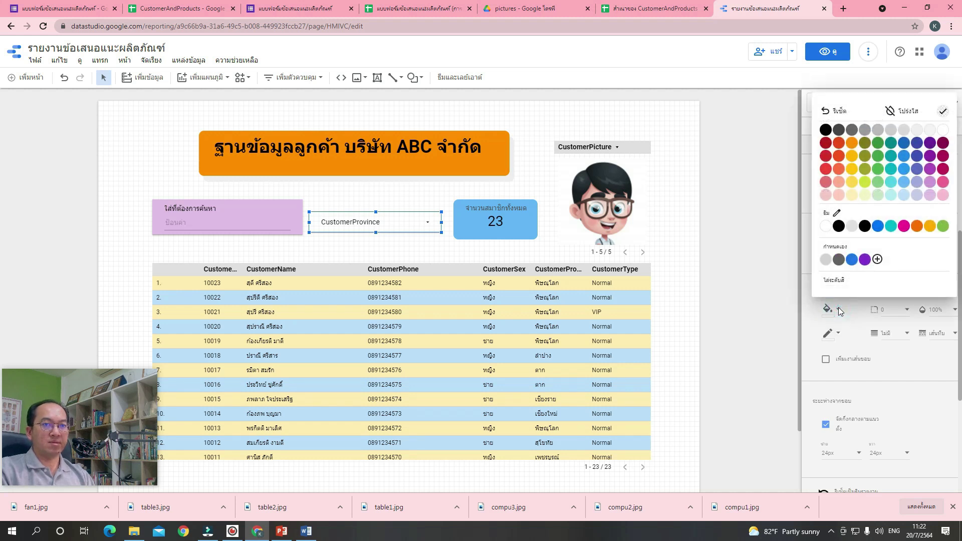
left_click(879, 197)
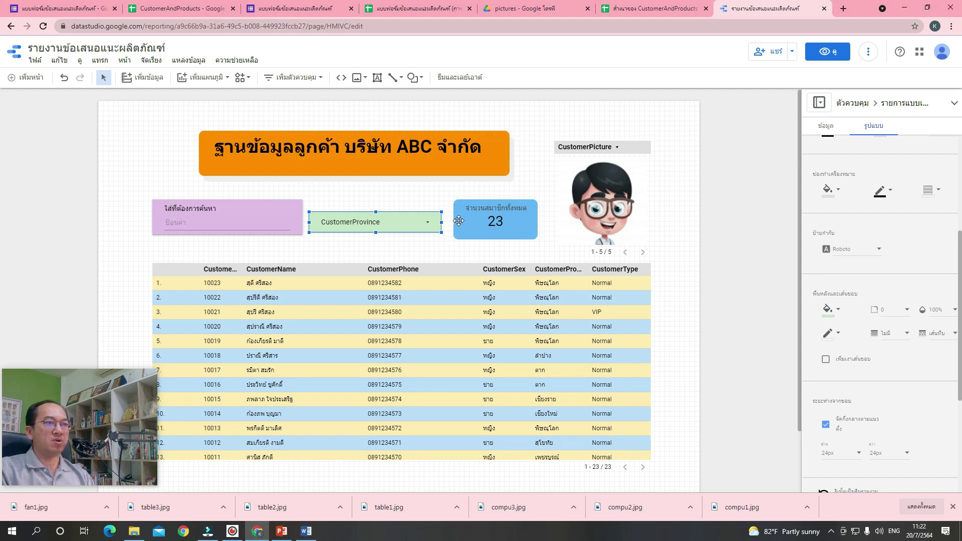
left_click(428, 203)
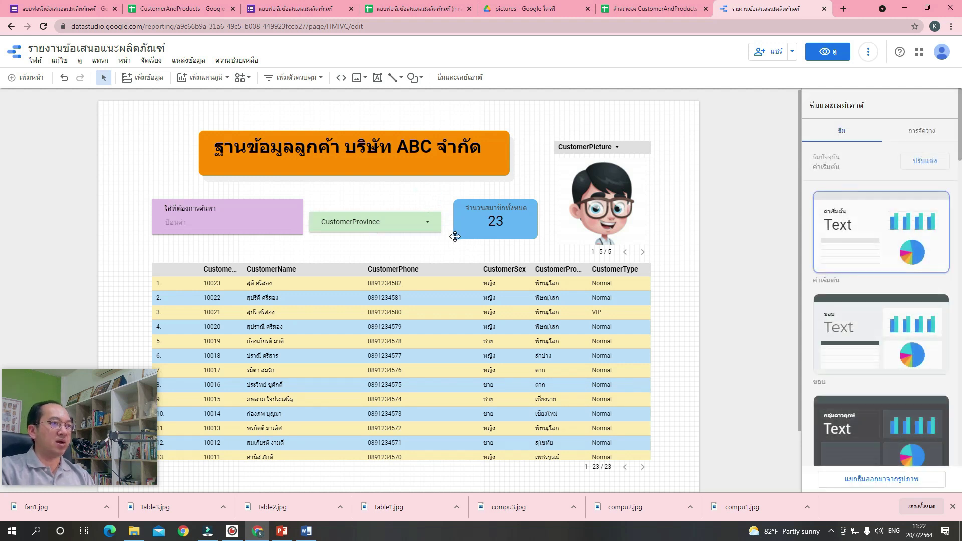
left_click(396, 225)
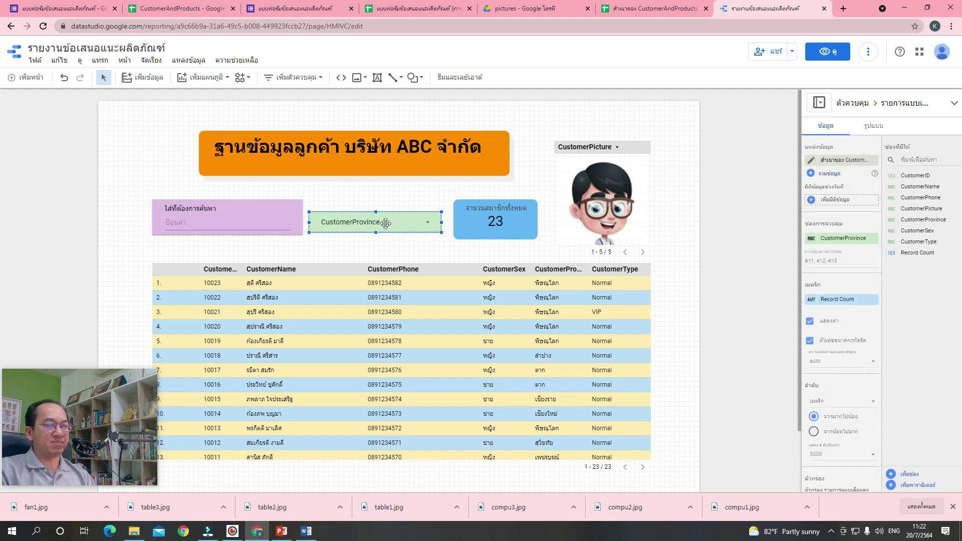
Rename the CustomerProvince field's display label to ค้นหาตามจังหวัด.
left_click(812, 241)
left_click(751, 265)
type("ค้นหาตามจังหวั")
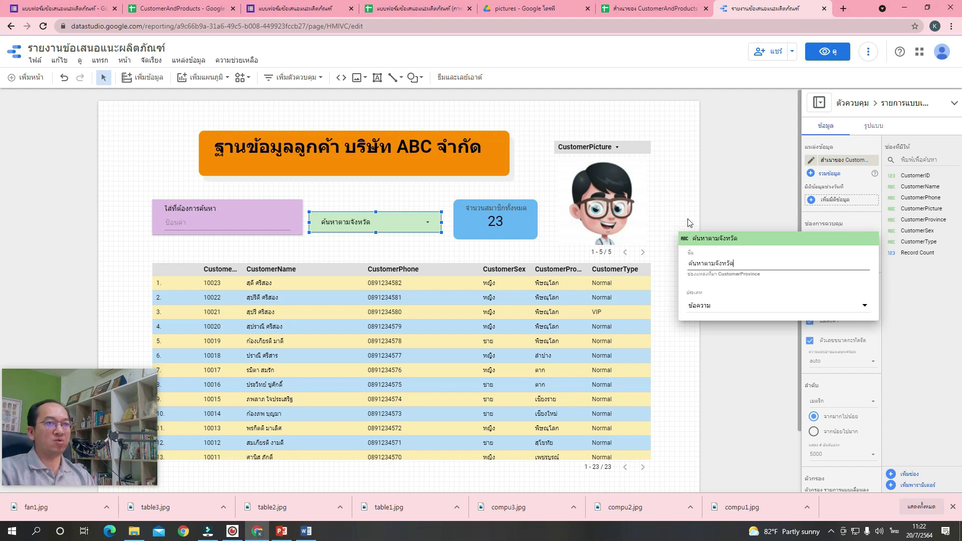
type("ด")
left_click(689, 223)
left_click(687, 218)
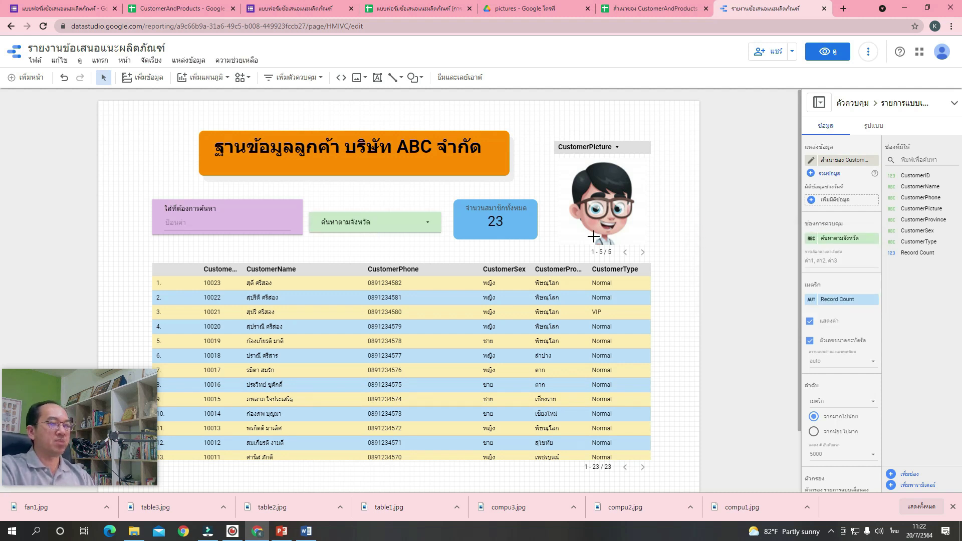
left_click(400, 221)
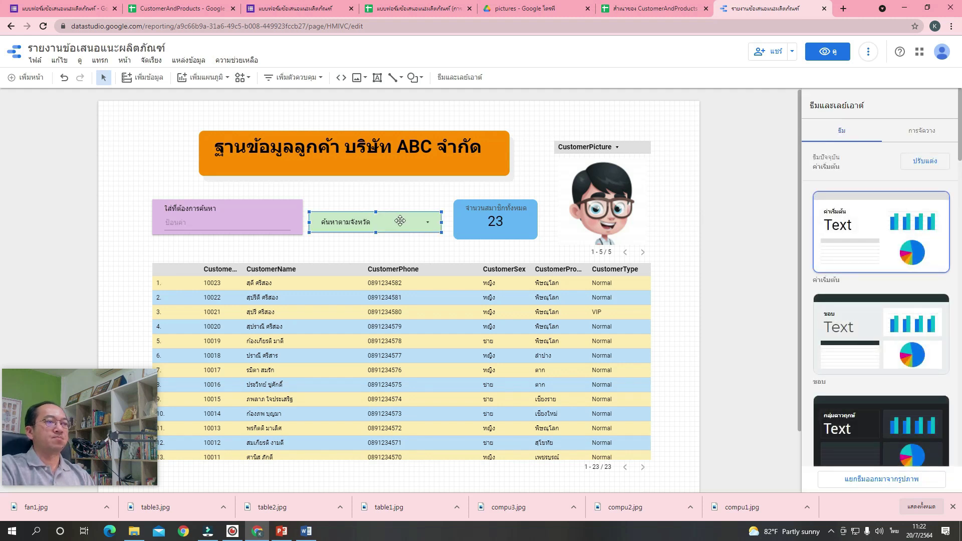
left_click(827, 53)
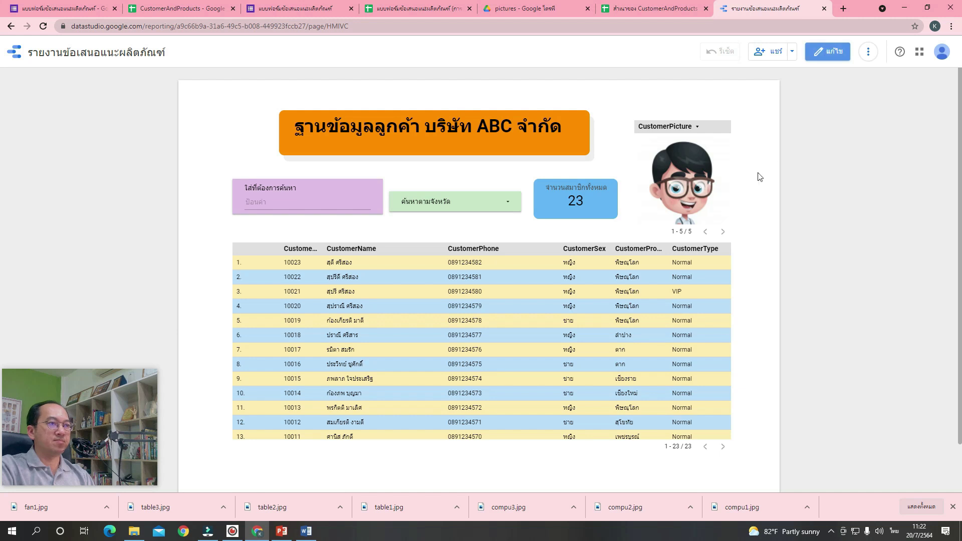
left_click(508, 204)
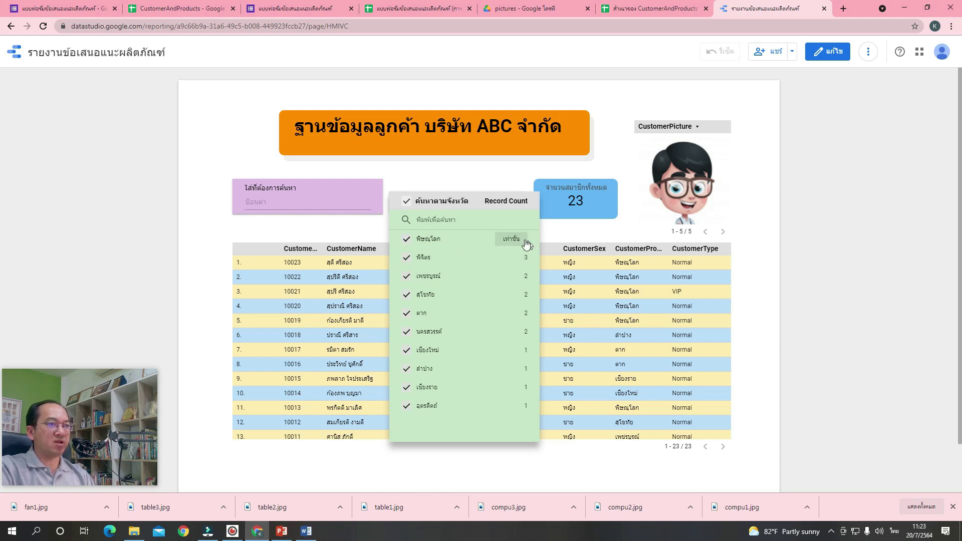
left_click(510, 241)
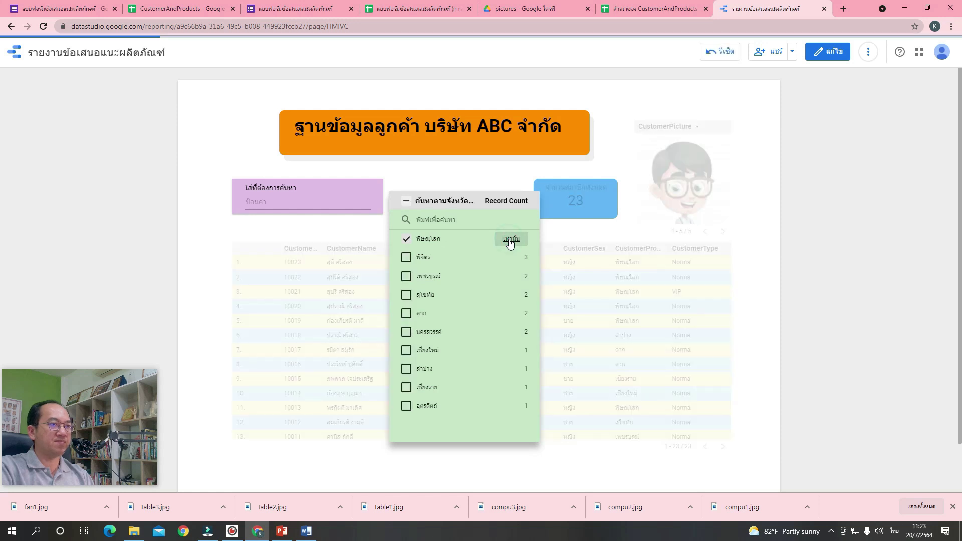
left_click(650, 236)
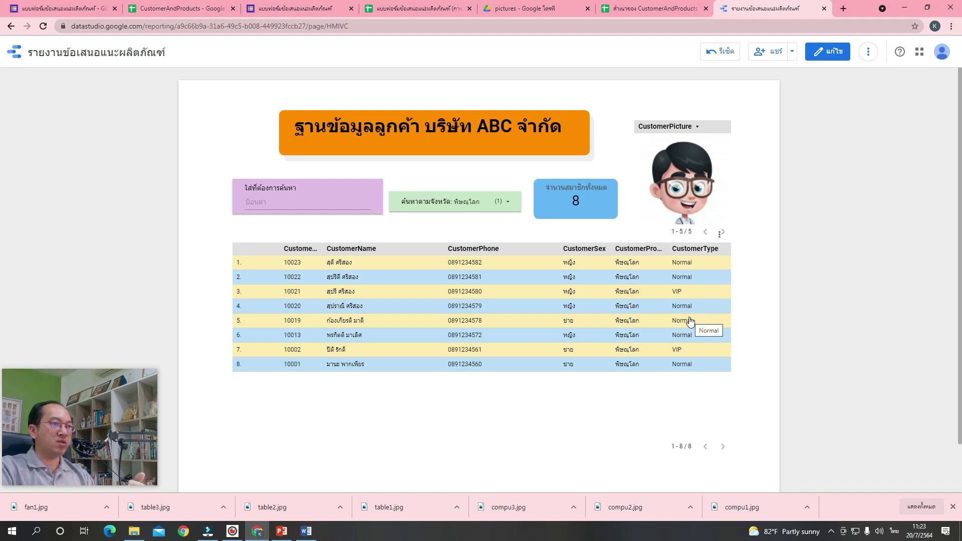
double_click(509, 202)
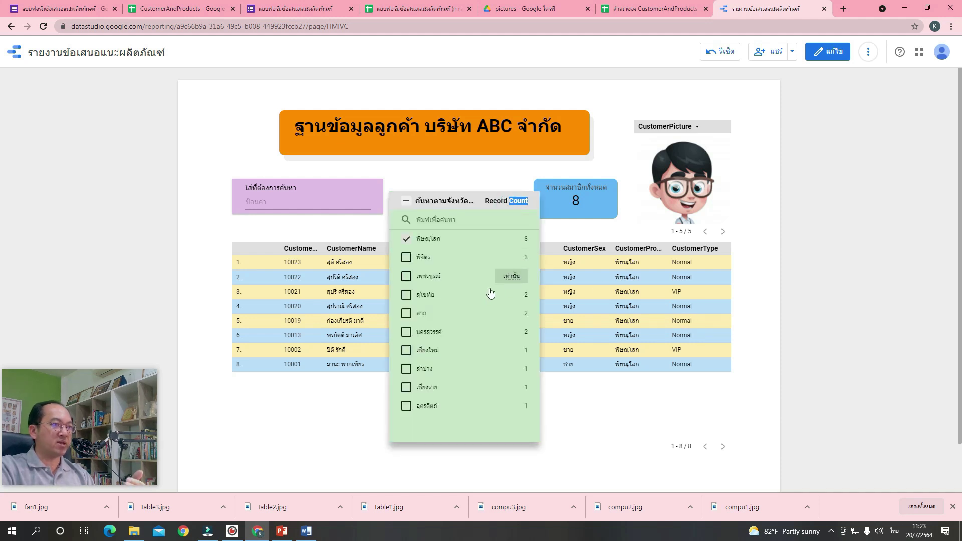
left_click(407, 258)
left_click(573, 435)
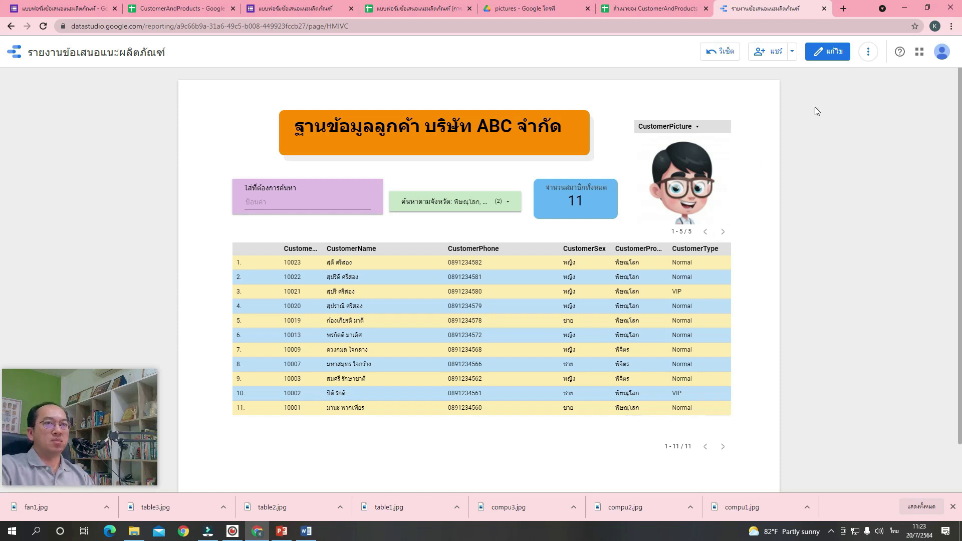
left_click(831, 53)
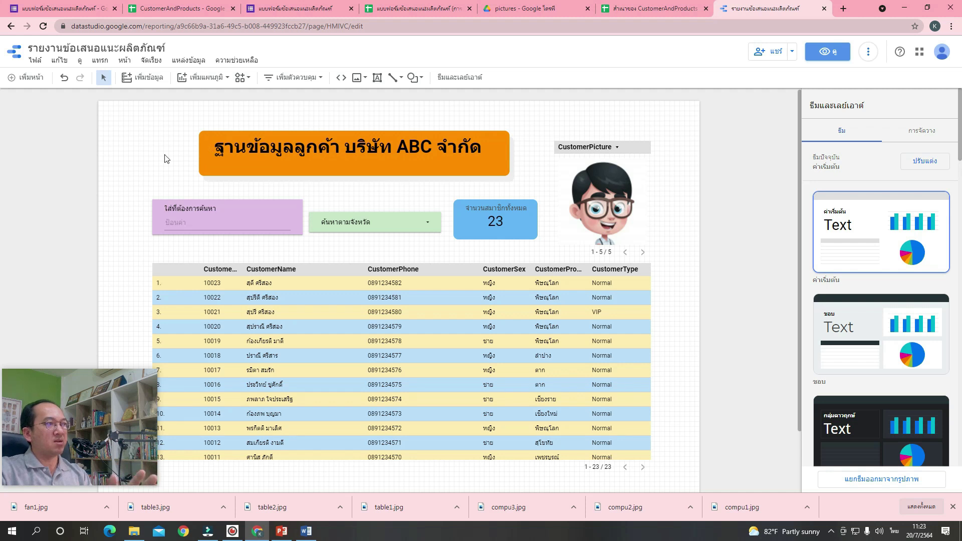
Add a blank second page to the report and bring up the data connectors list.
left_click(36, 84)
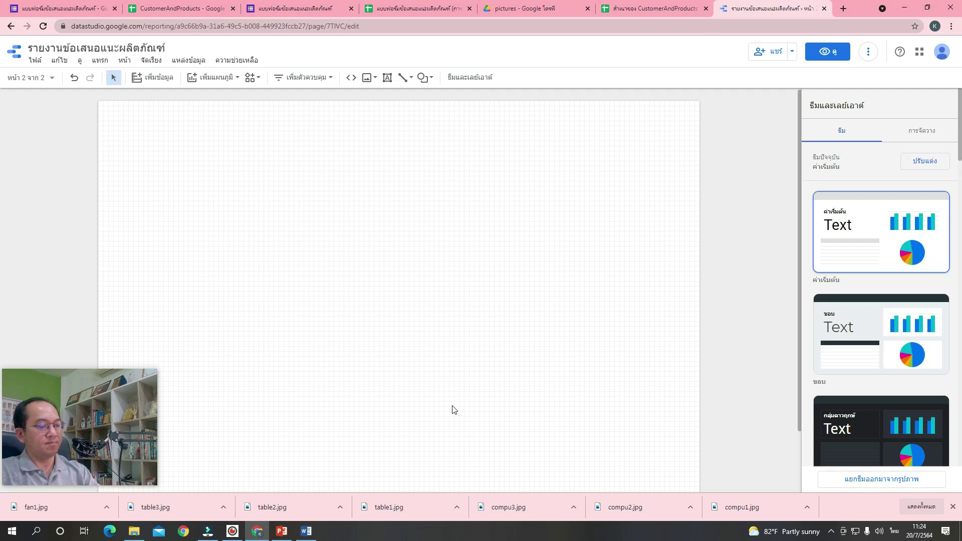
left_click(163, 77)
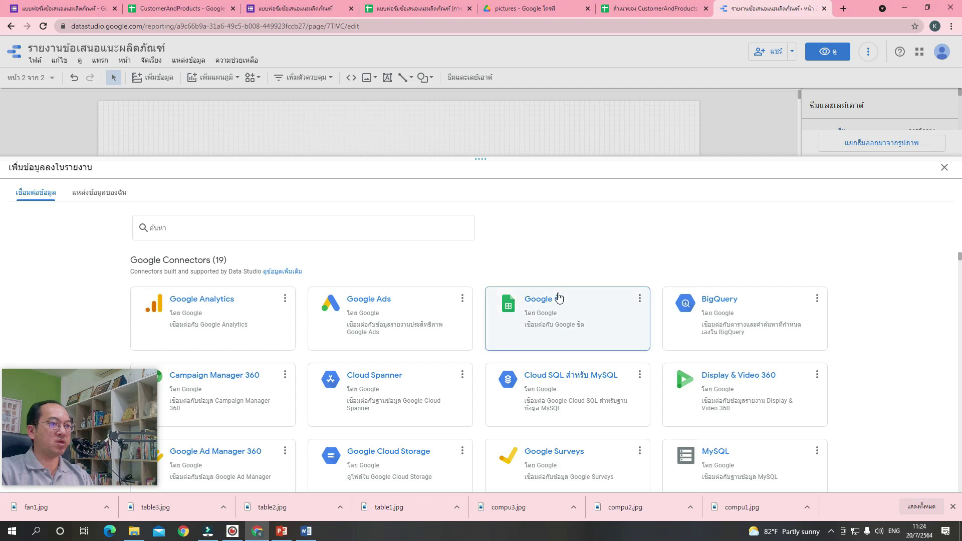
Add the Products worksheet of สำเนาของ CustomerAndProducts to the report via the Google Sheets connector.
left_click(573, 306)
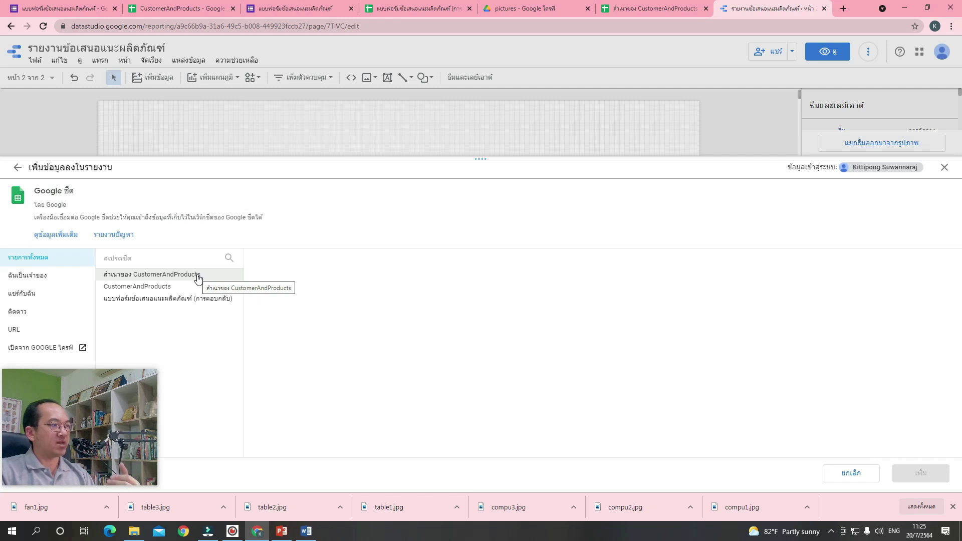
left_click(198, 279)
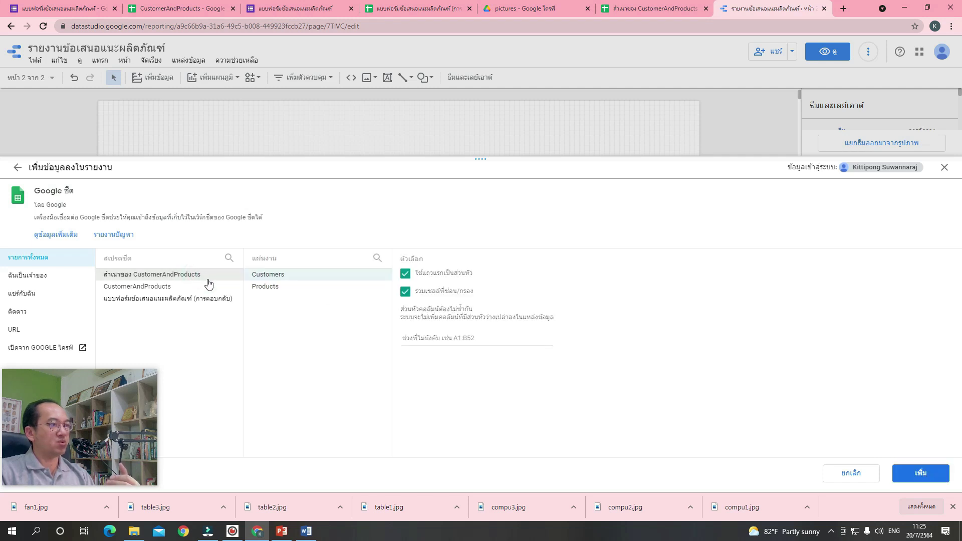
left_click(265, 291)
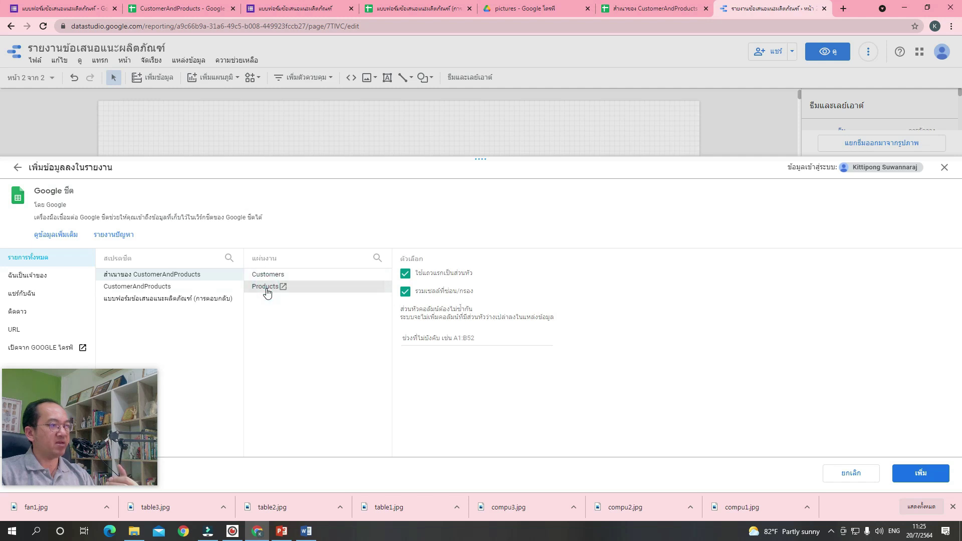
left_click(913, 477)
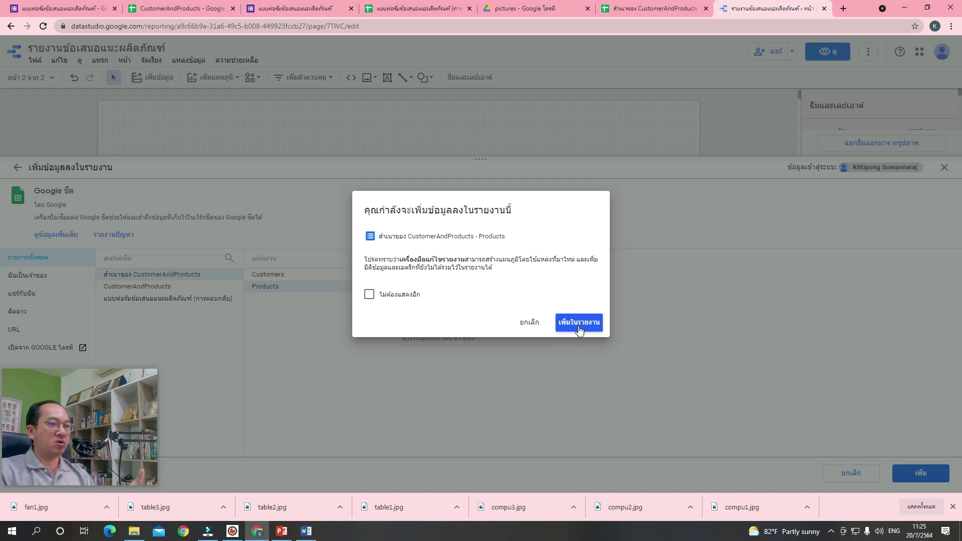
left_click(579, 325)
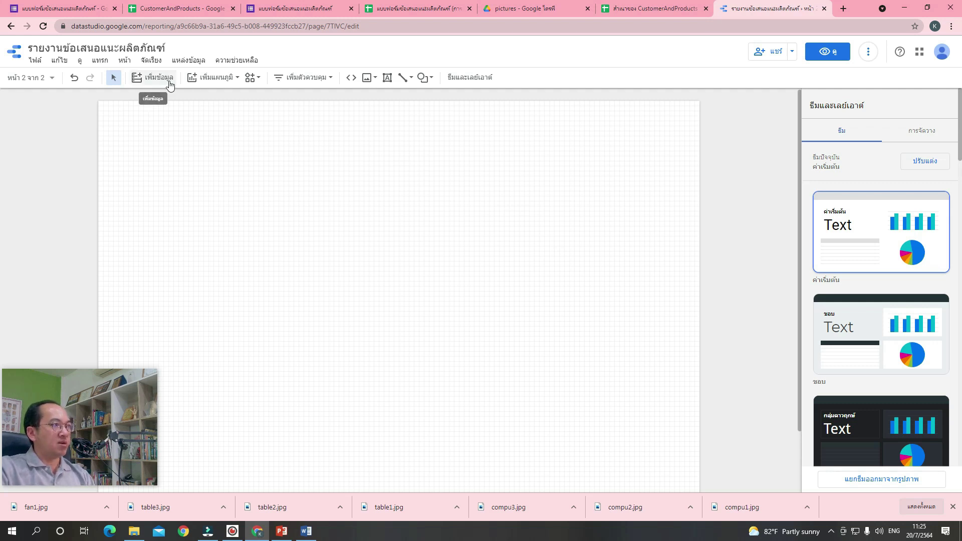
Place a table on page 2 and widen it across the page, listing product names with Record Count.
left_click(213, 80)
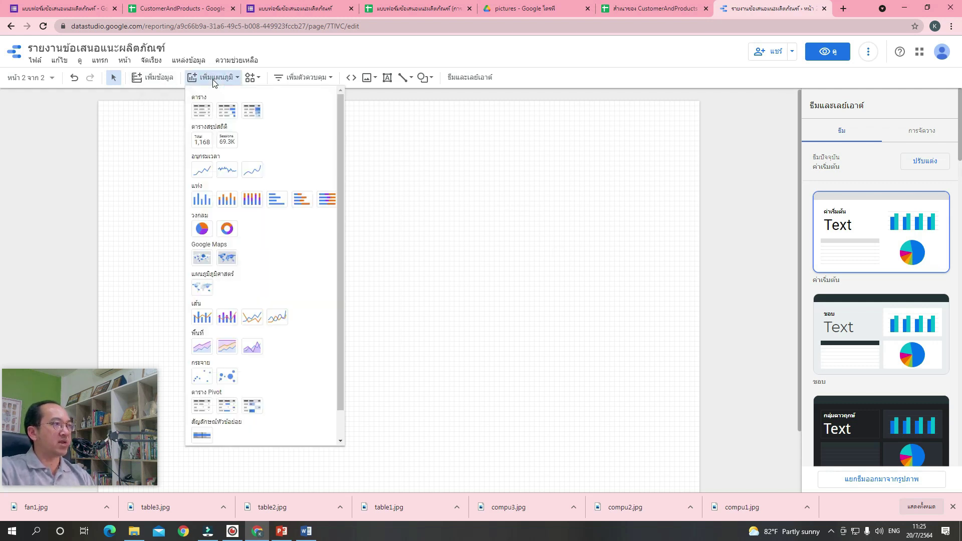
left_click(202, 112)
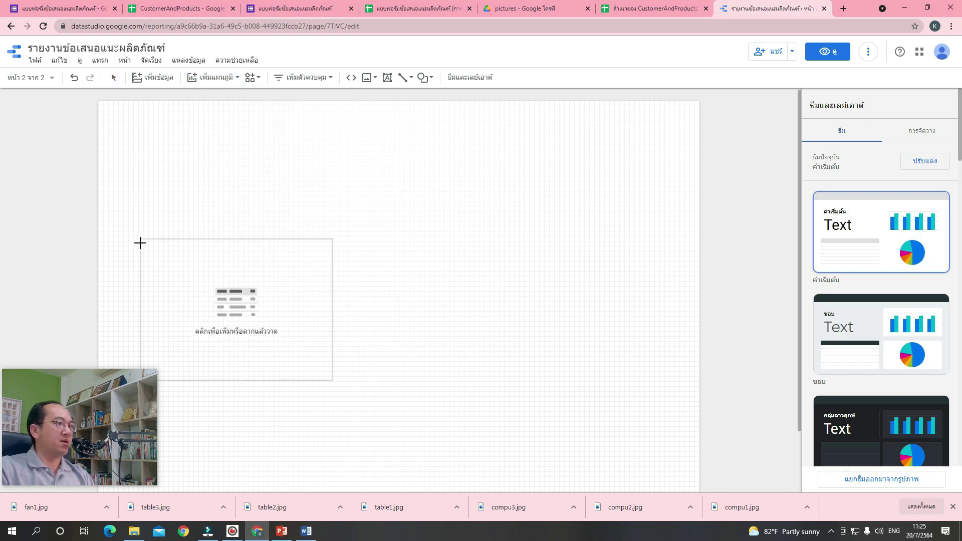
left_click(149, 266)
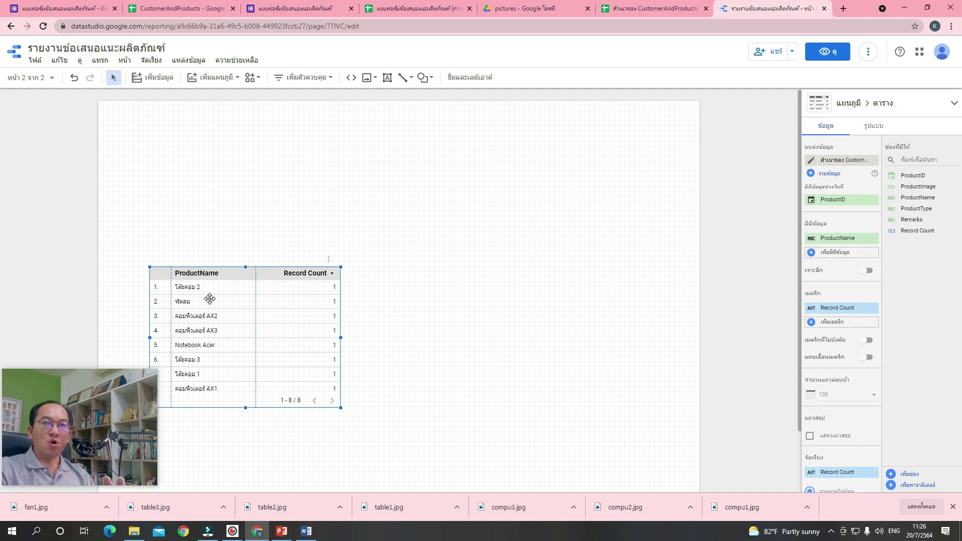
left_click_drag(340, 338, 664, 341)
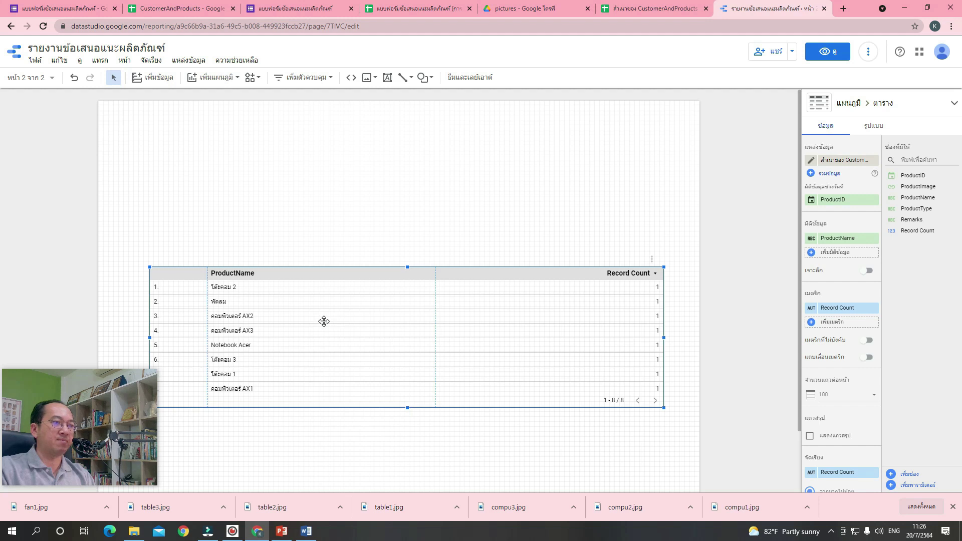
left_click(374, 435)
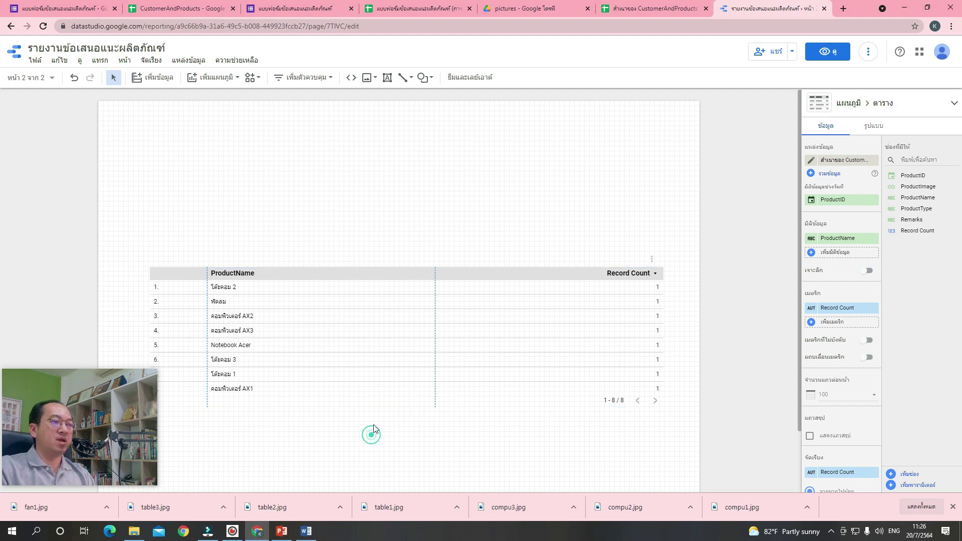
left_click(371, 333)
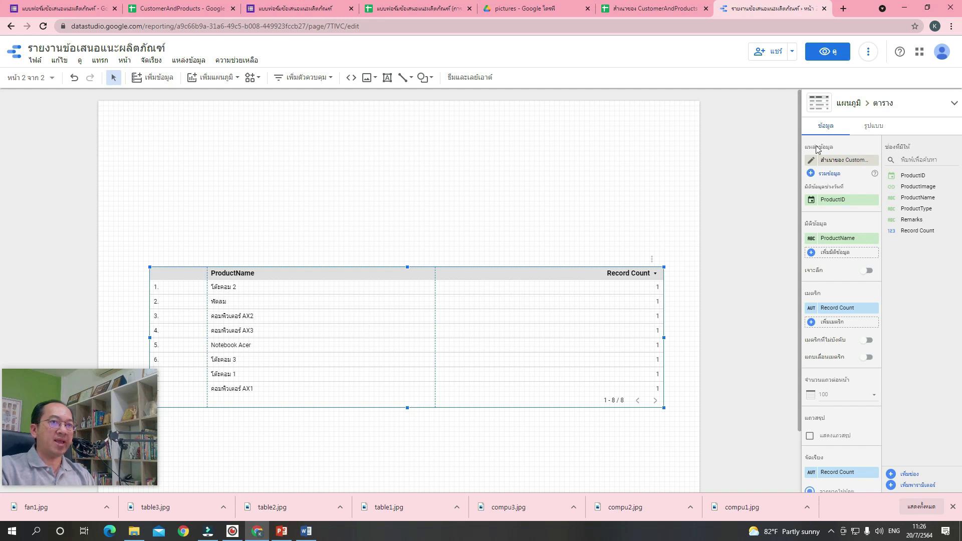
left_click(844, 162)
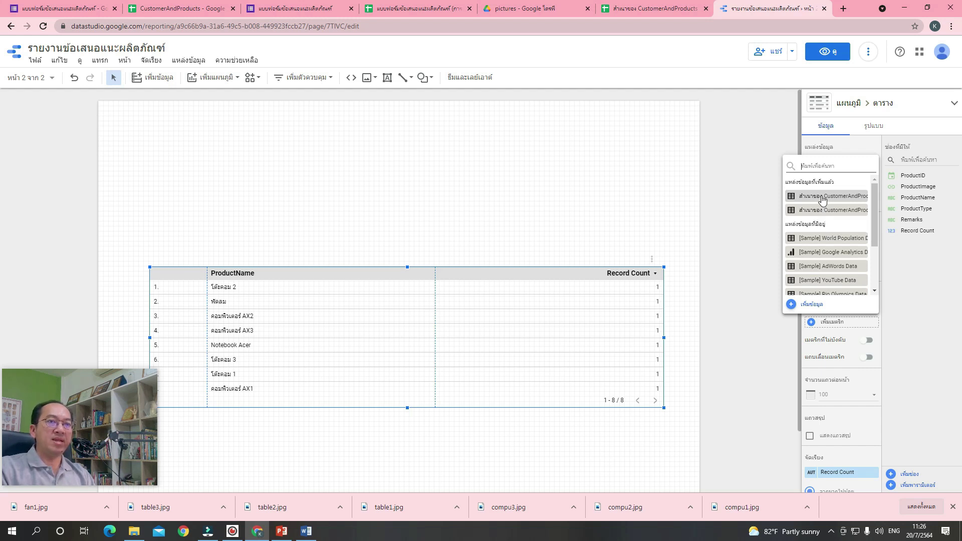
left_click(660, 193)
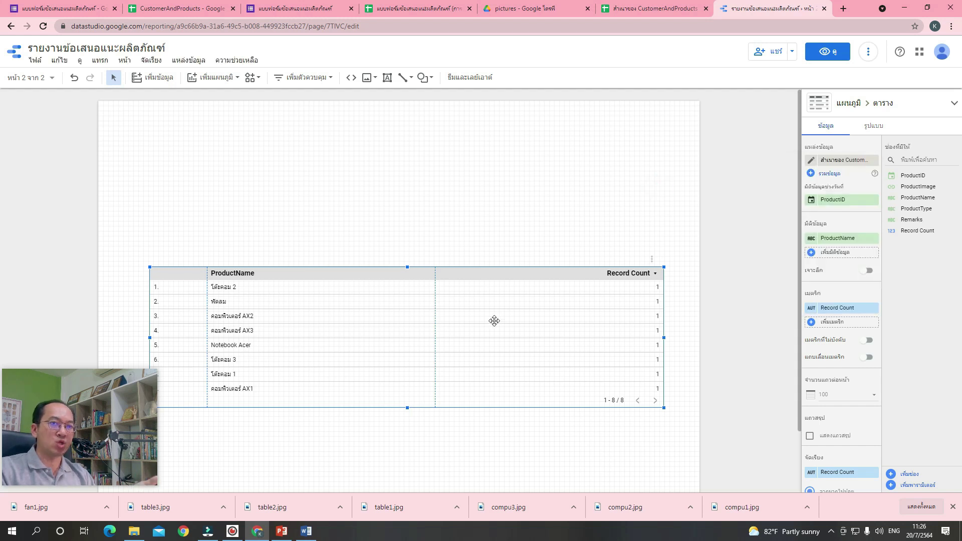
Add ProductID, ProductType and Remarks as dimension columns of the product table.
left_click_drag(494, 322, 483, 328)
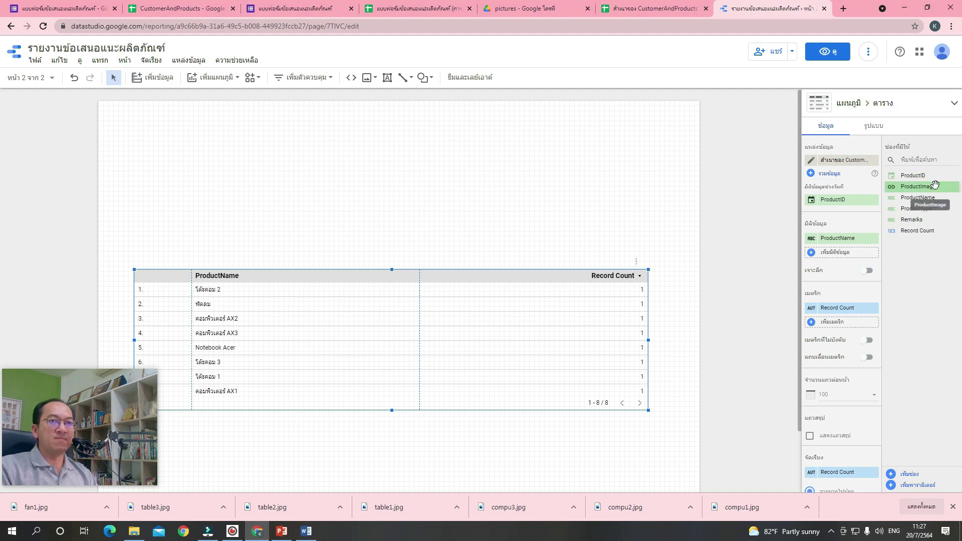
left_click_drag(929, 176, 859, 258)
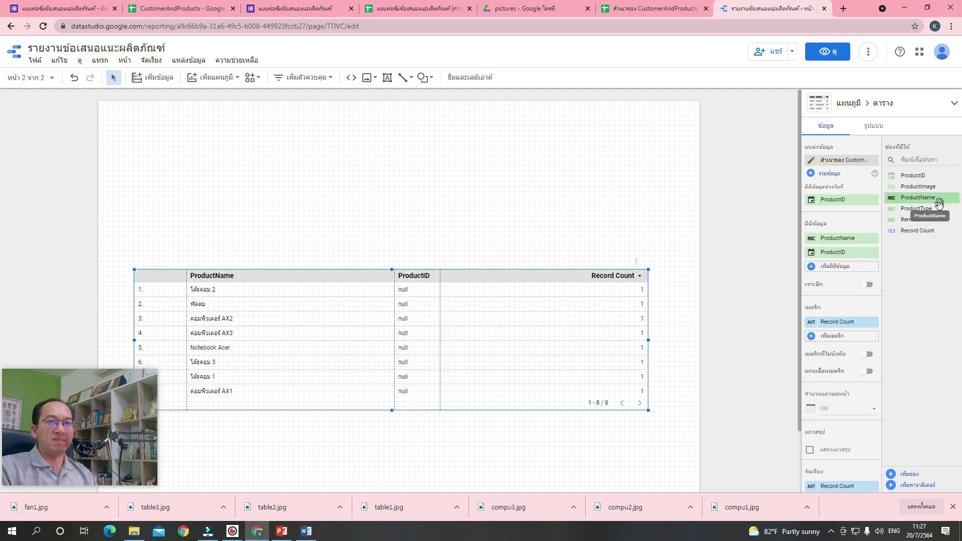
left_click_drag(936, 209, 863, 274)
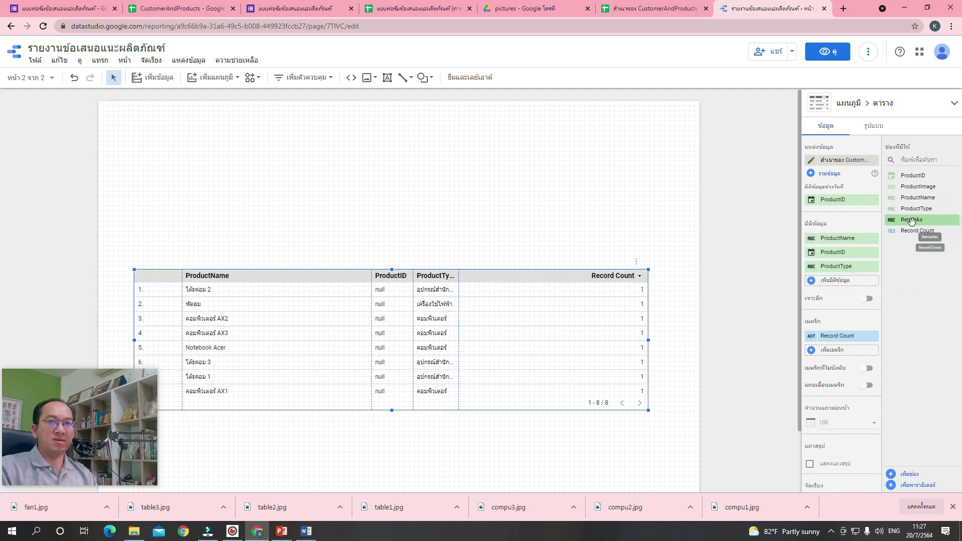
left_click_drag(911, 221, 846, 289)
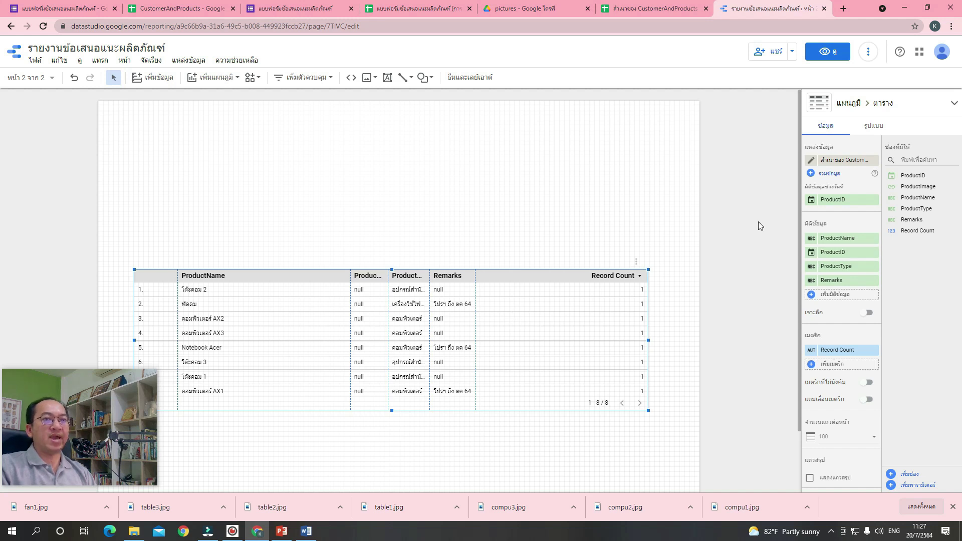
left_click(812, 162)
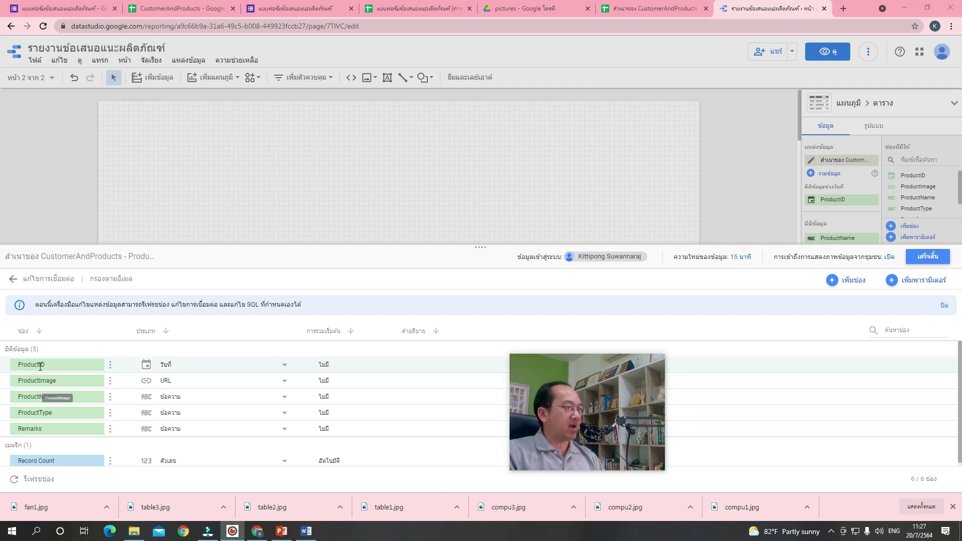
Change the ProductID field's data type to Text and save the field editor.
left_click(289, 368)
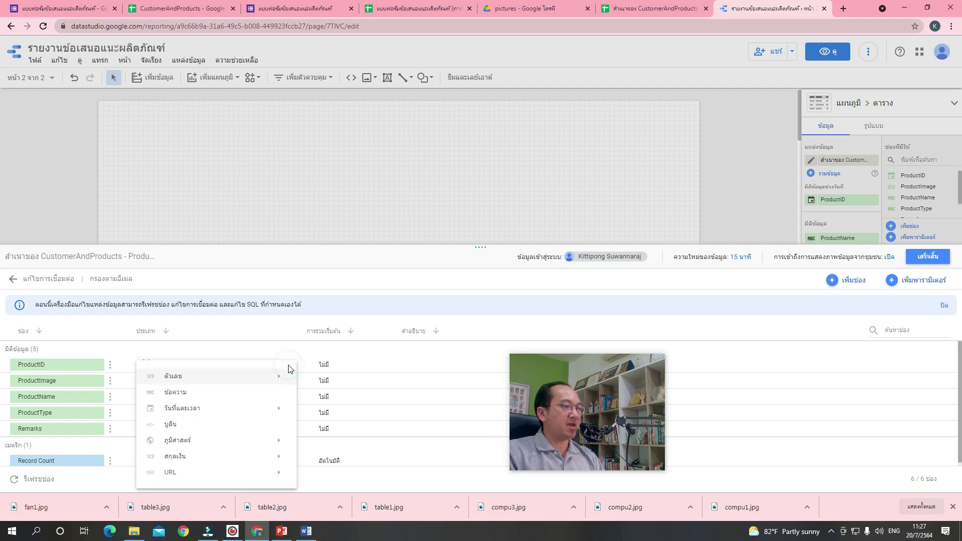
left_click(227, 398)
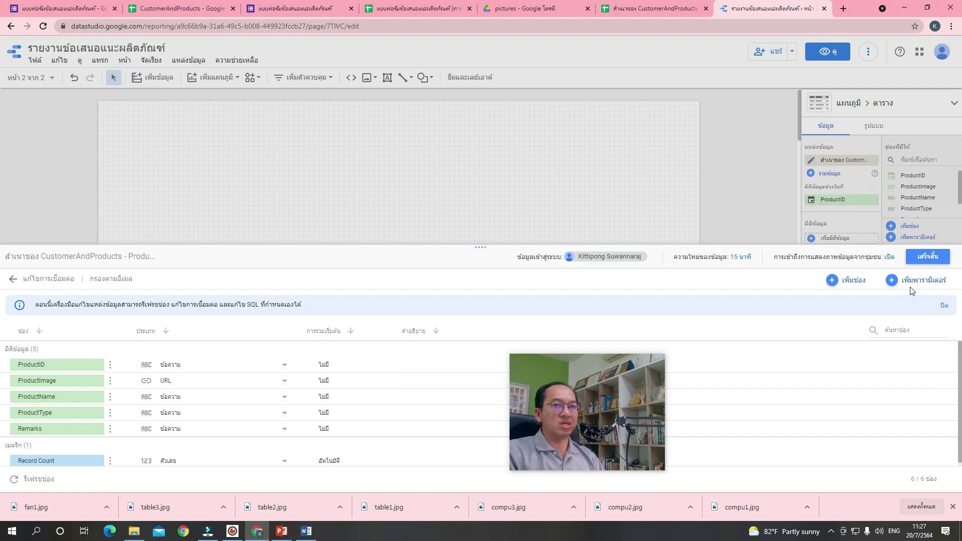
left_click(928, 257)
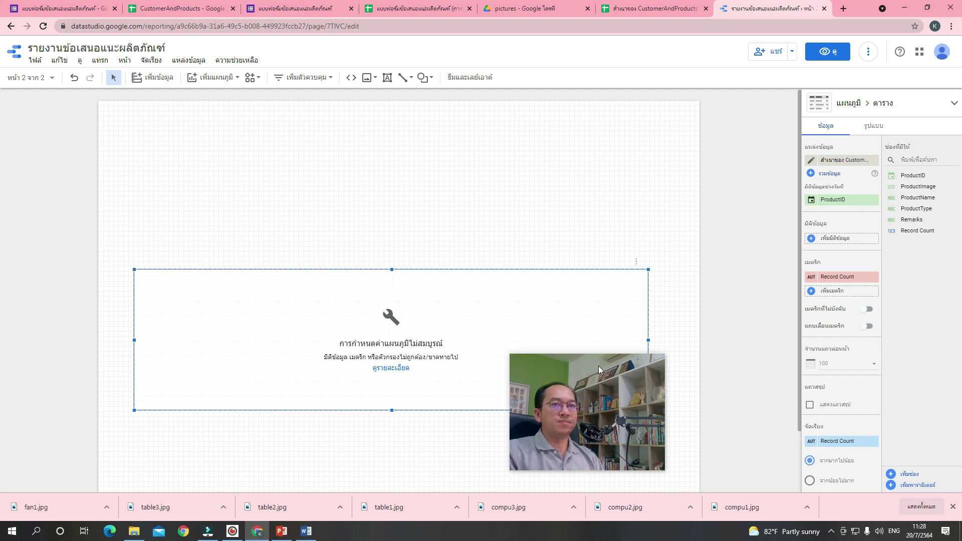
Remove ProductID as the product table's date range dimension.
left_click(483, 330)
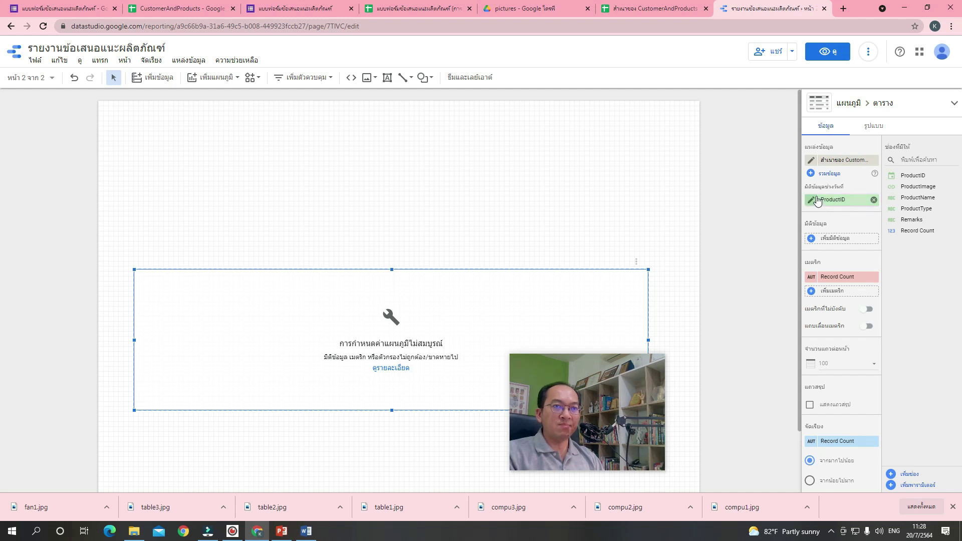
left_click(874, 203)
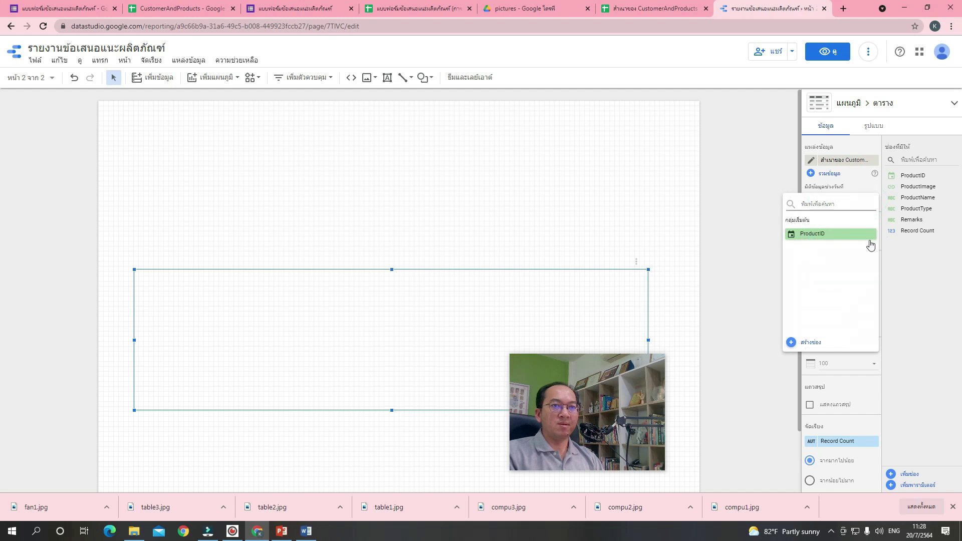
left_click(915, 291)
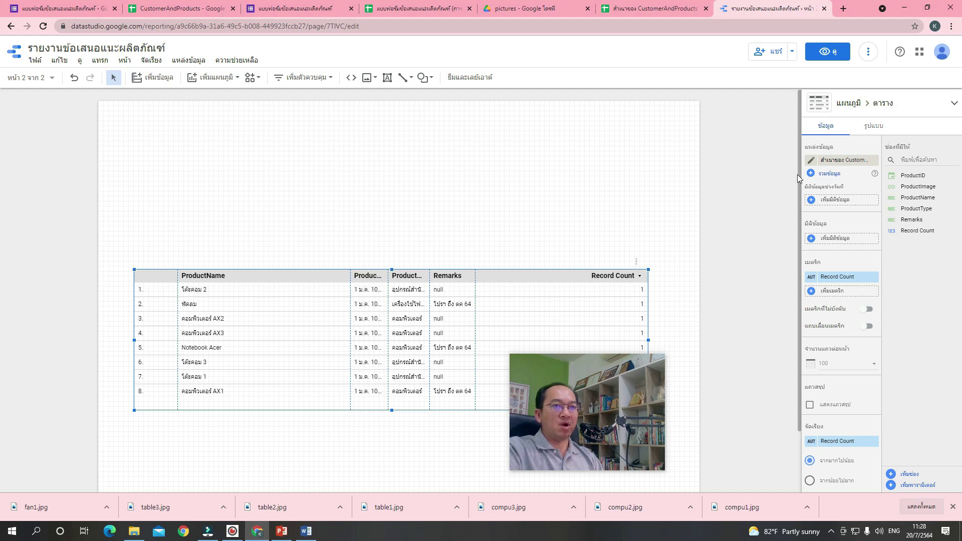
left_click(812, 162)
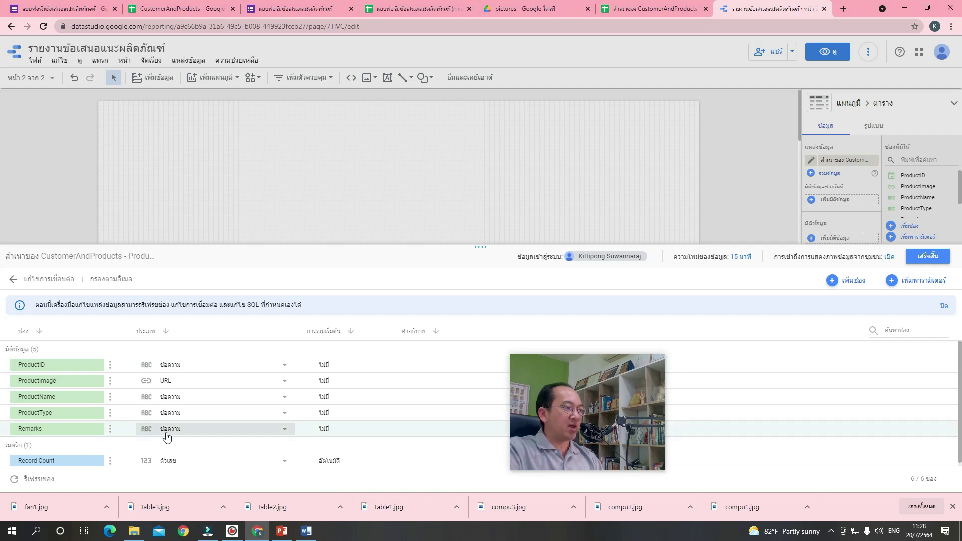
left_click(934, 256)
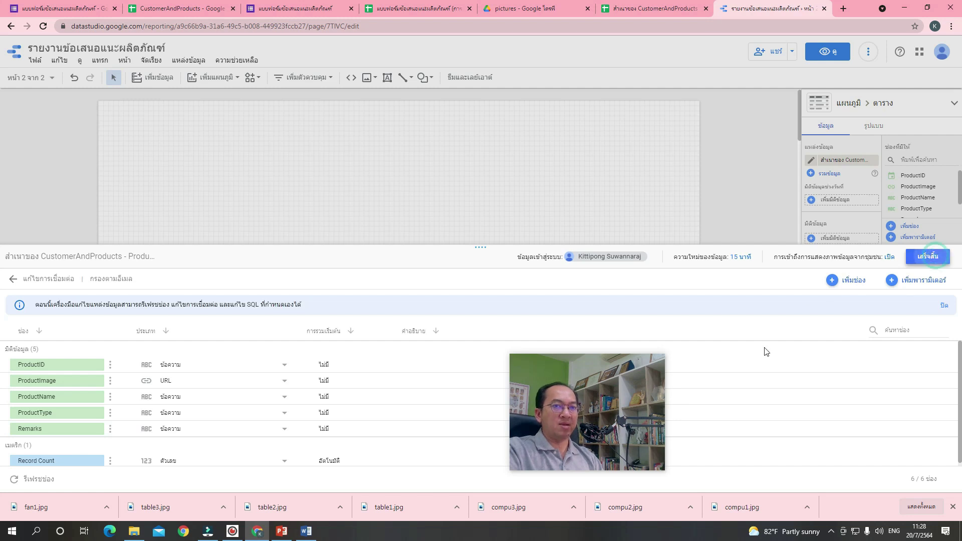
left_click(470, 211)
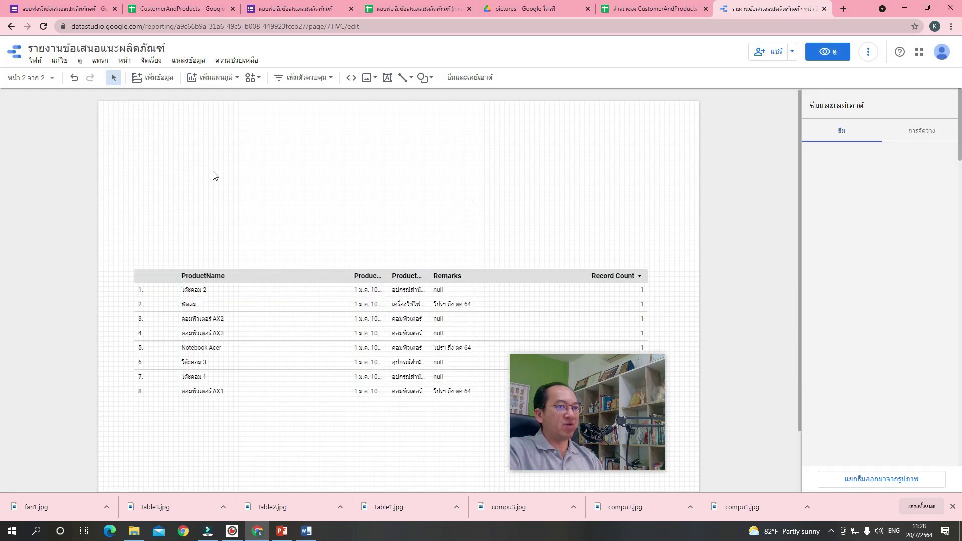
Reload the report and move ProductID above ProductName as the table's first column.
left_click(43, 26)
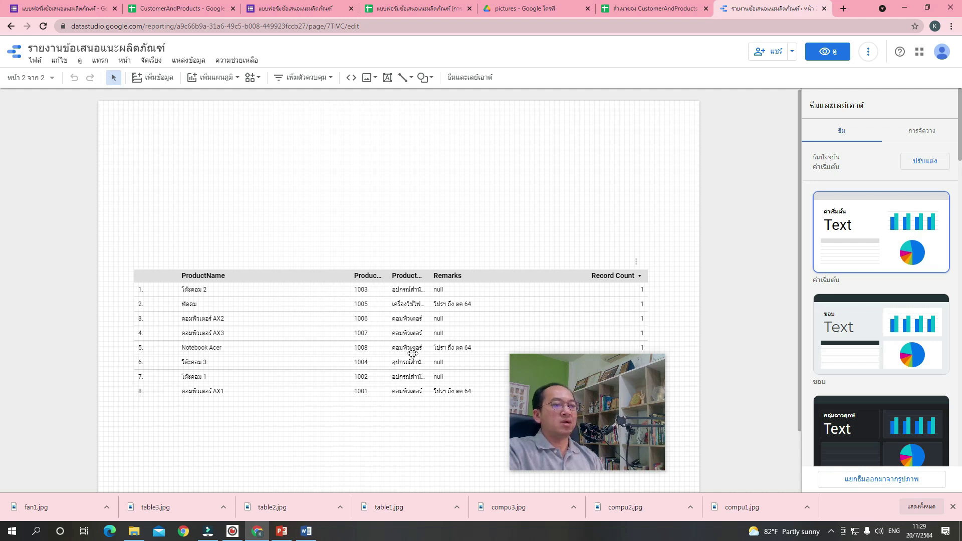
left_click(418, 335)
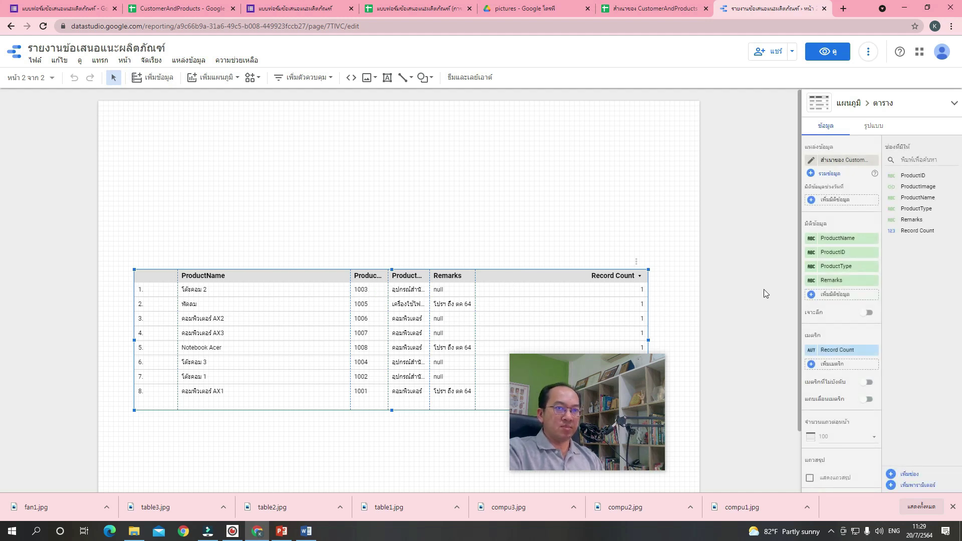
left_click_drag(855, 256, 854, 242)
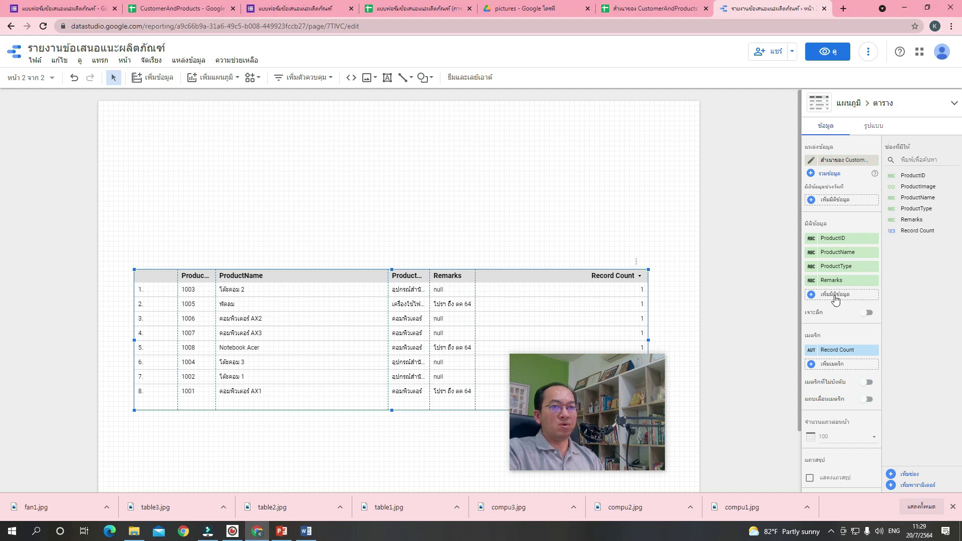
Narrow the ProductName column, remove the Record Count metric, and reposition the table.
left_click_drag(390, 275, 361, 279)
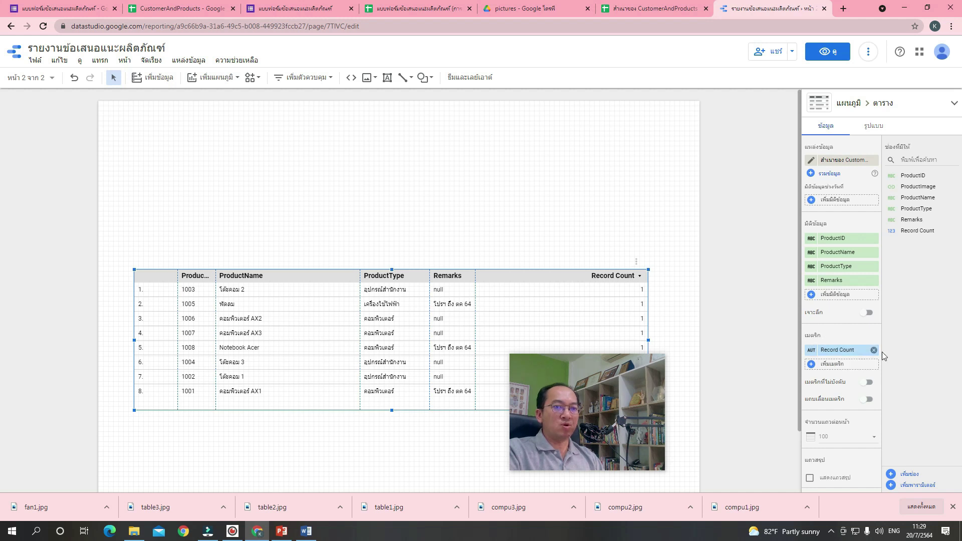
left_click(874, 350)
left_click_drag(613, 401, 88, 427)
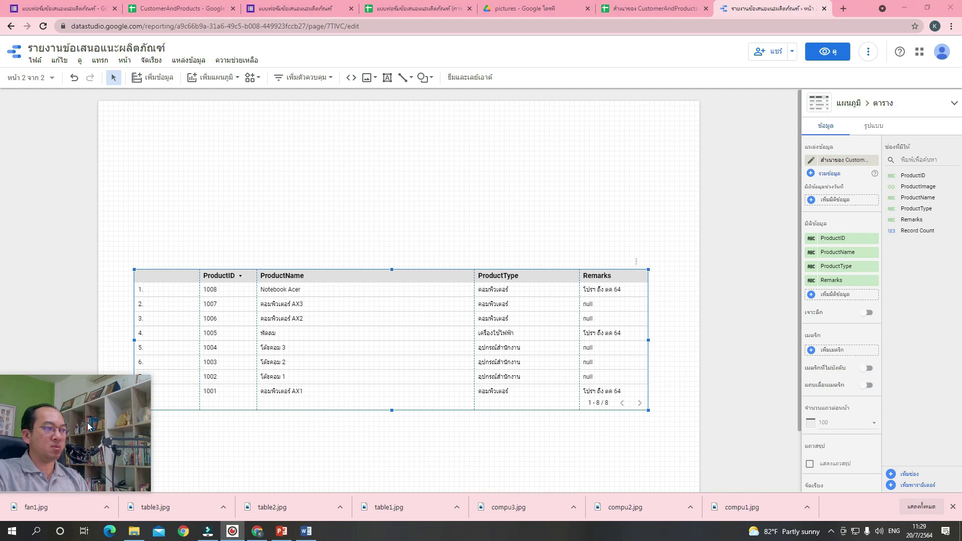
left_click_drag(287, 373, 318, 393)
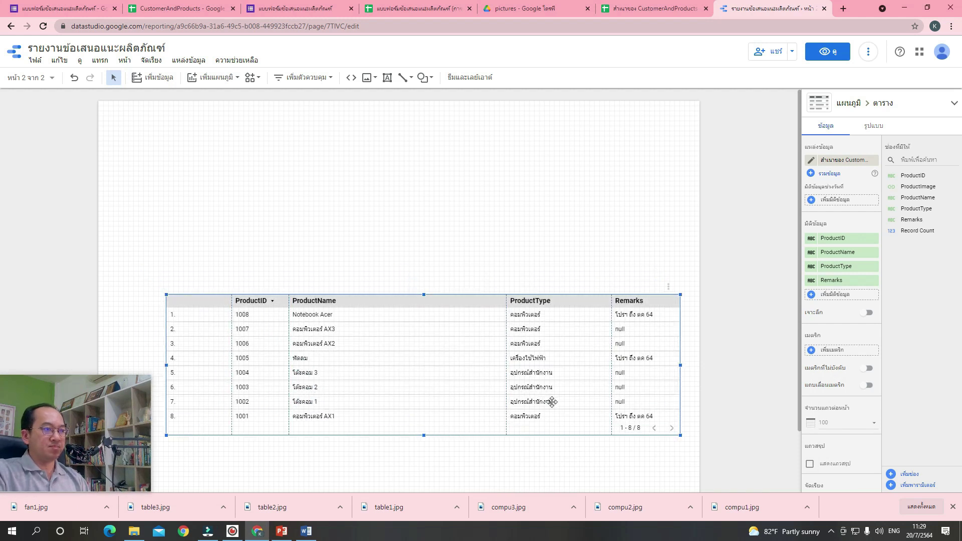
Colour the product table's alternating rows pink and light cyan, then shift the table lower.
left_click(868, 129)
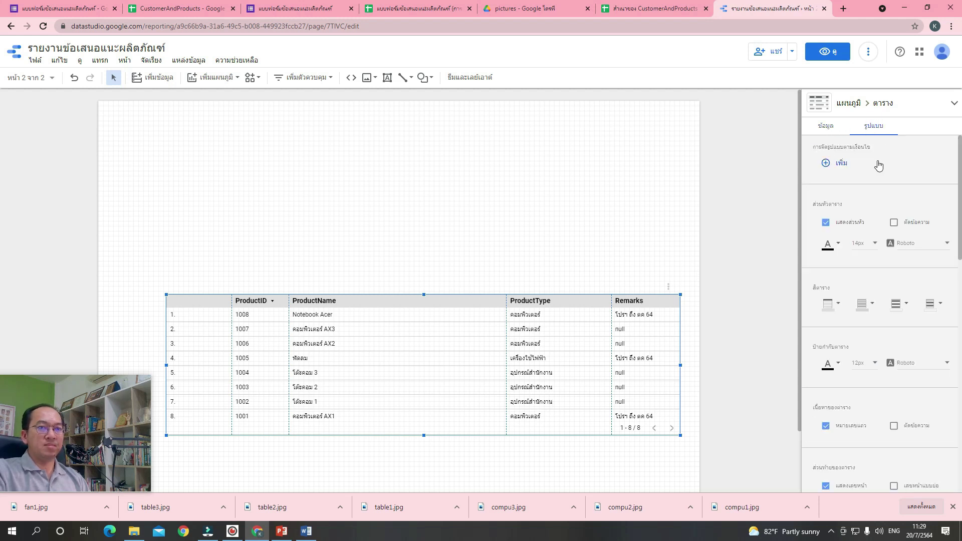
left_click(904, 307)
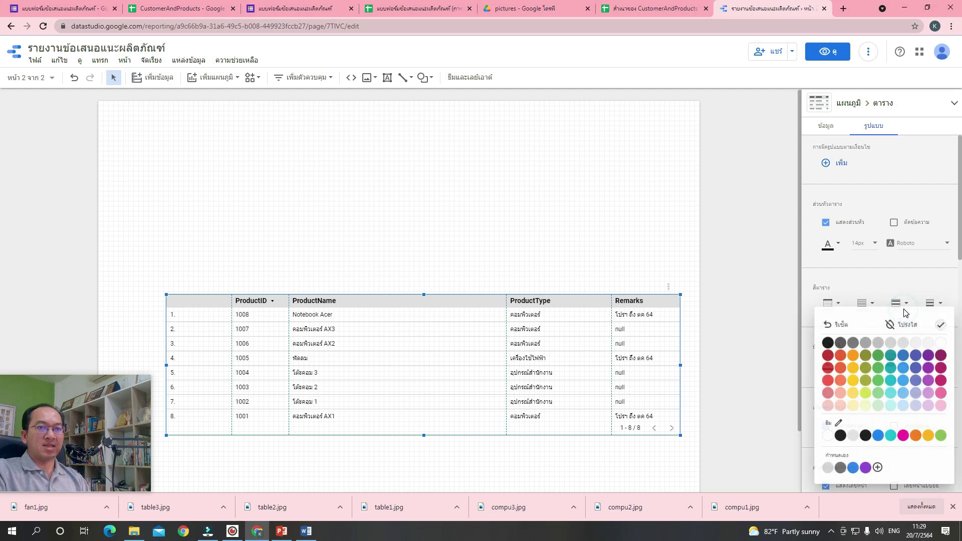
left_click(943, 394)
left_click(932, 305)
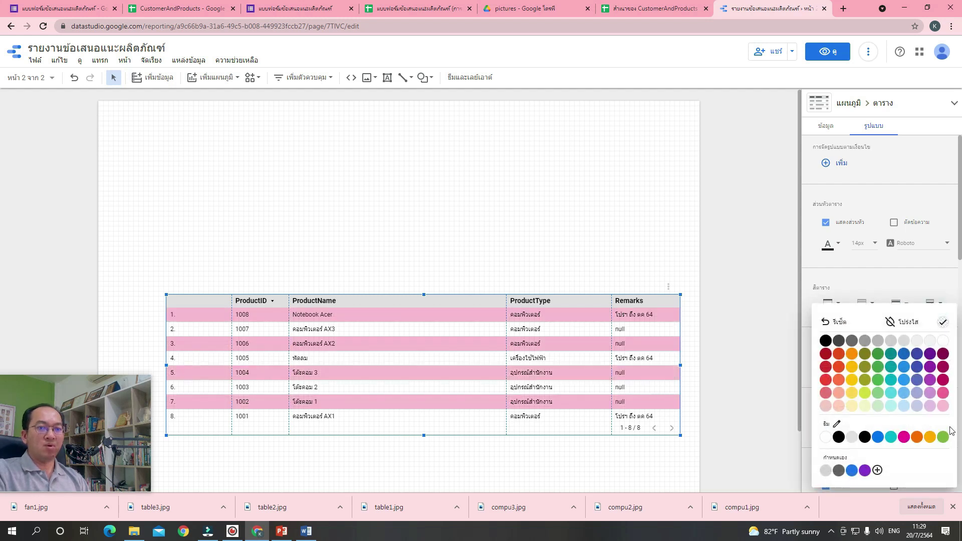
left_click(892, 406)
mouse_move(544, 337)
left_mouse_down()
mouse_move(545, 369)
mouse_move(544, 345)
left_mouse_up()
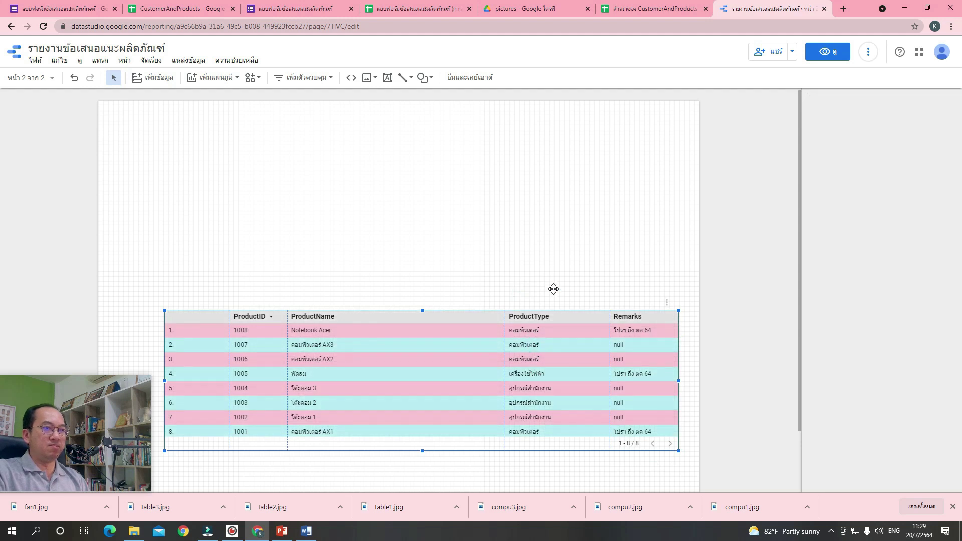
left_click(501, 193)
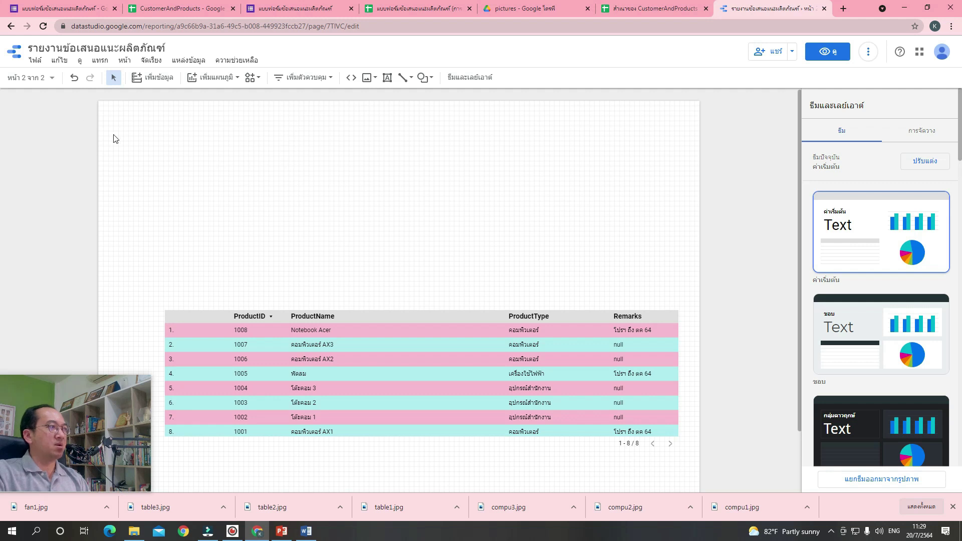
Go to page 1 and select its orange title banner.
left_click(29, 81)
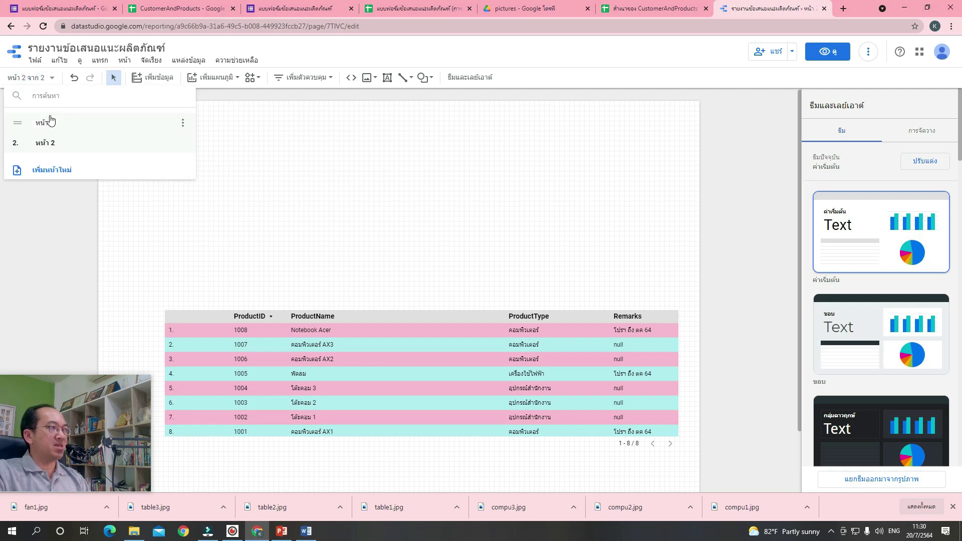
left_click(53, 124)
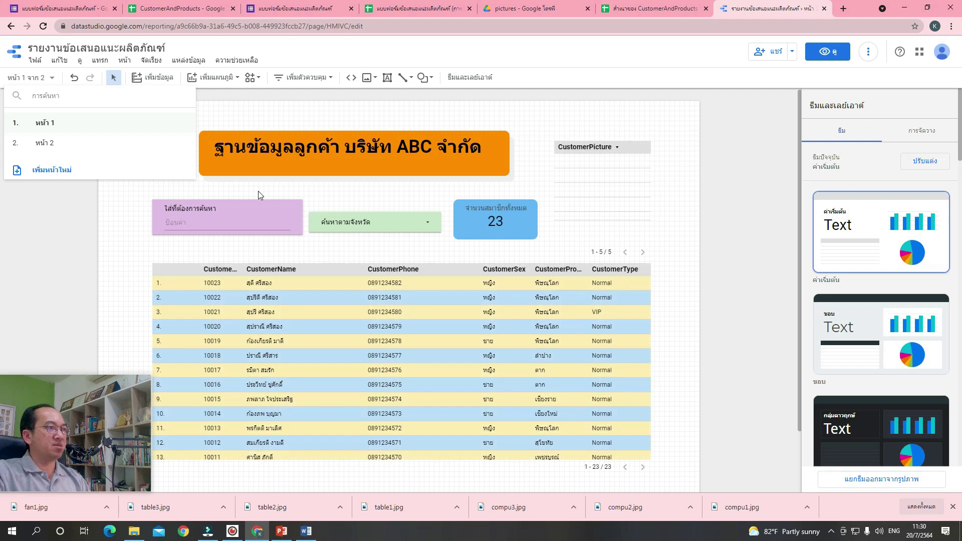
left_click(258, 191)
left_click_drag(177, 112, 531, 193)
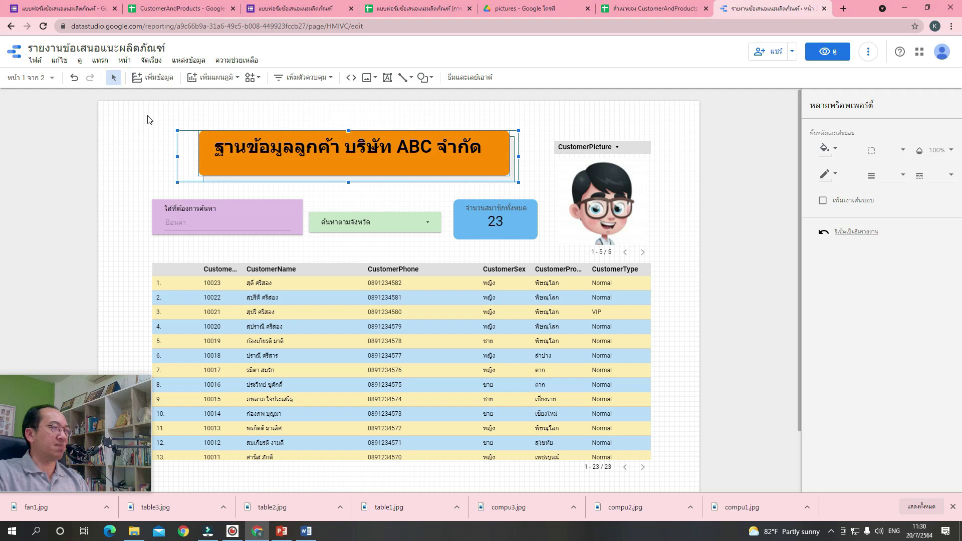
Return to page 2 of the report.
left_click(48, 80)
left_click(58, 147)
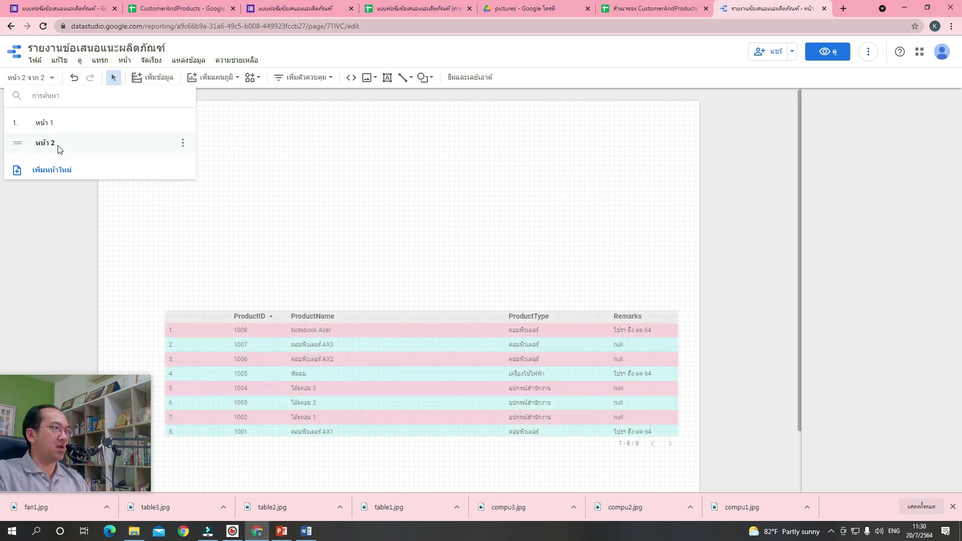
left_click(242, 164)
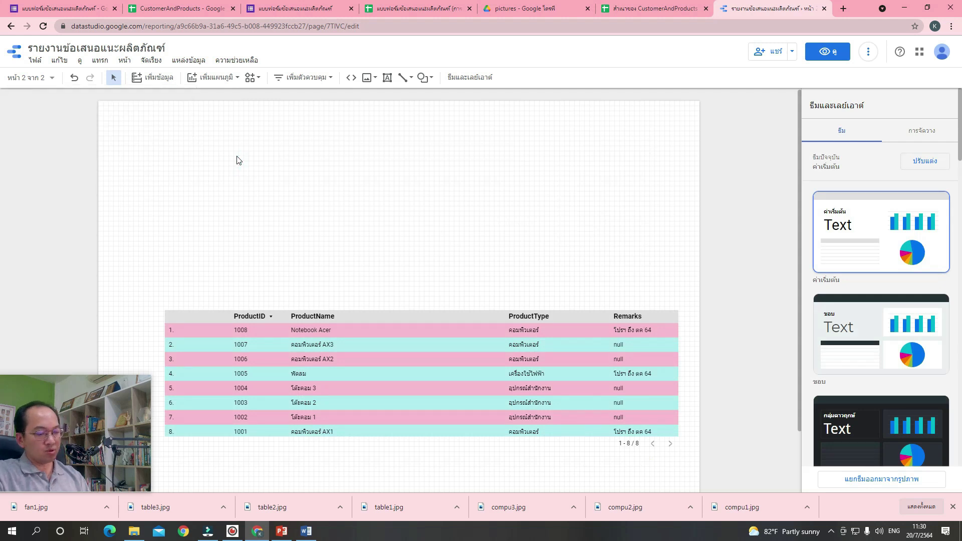
Paste the banner onto page 2 and retitle it 'ฐานข้อมูลสินค้า บริษัท ABC จำกัด'.
key("ctrl+v")
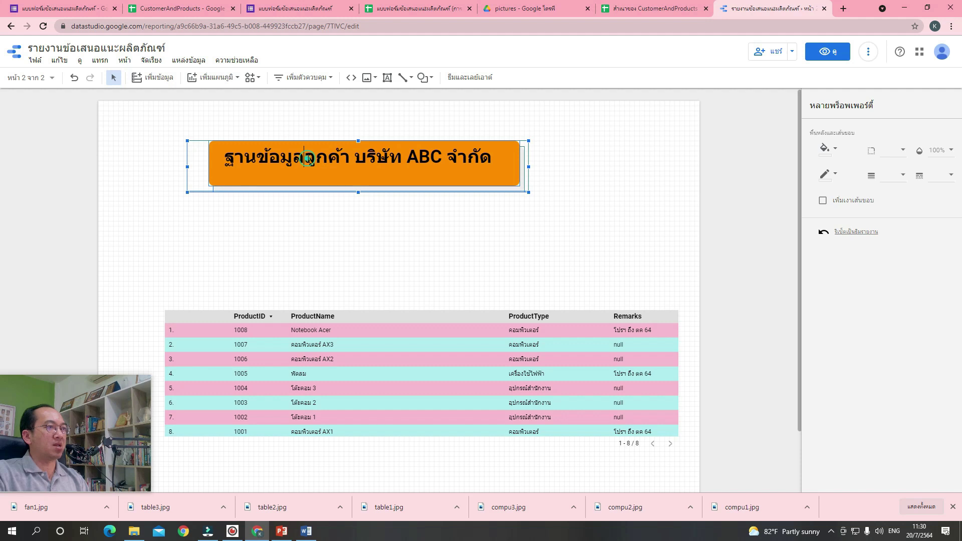
left_click_drag(305, 159, 348, 163)
key("BackSpace")
key("grave")
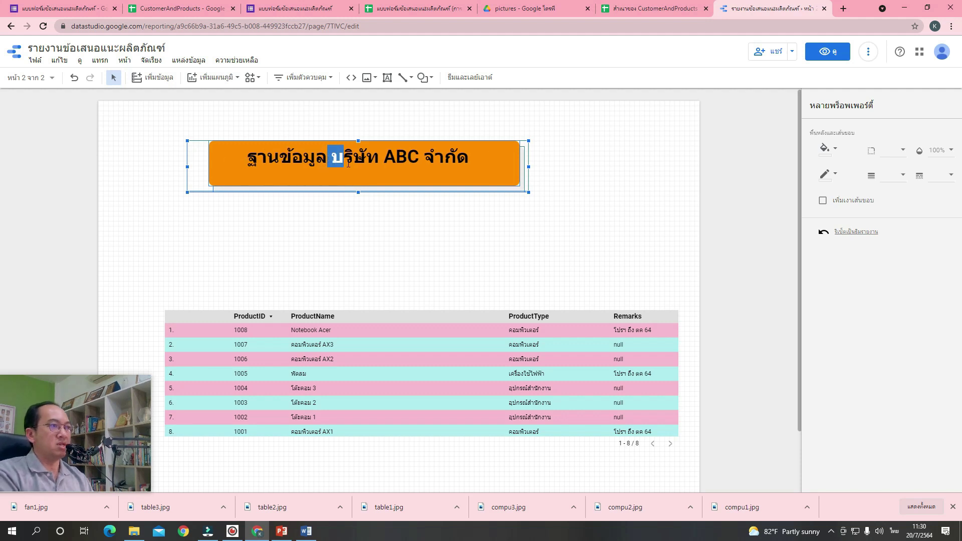
type("ส")
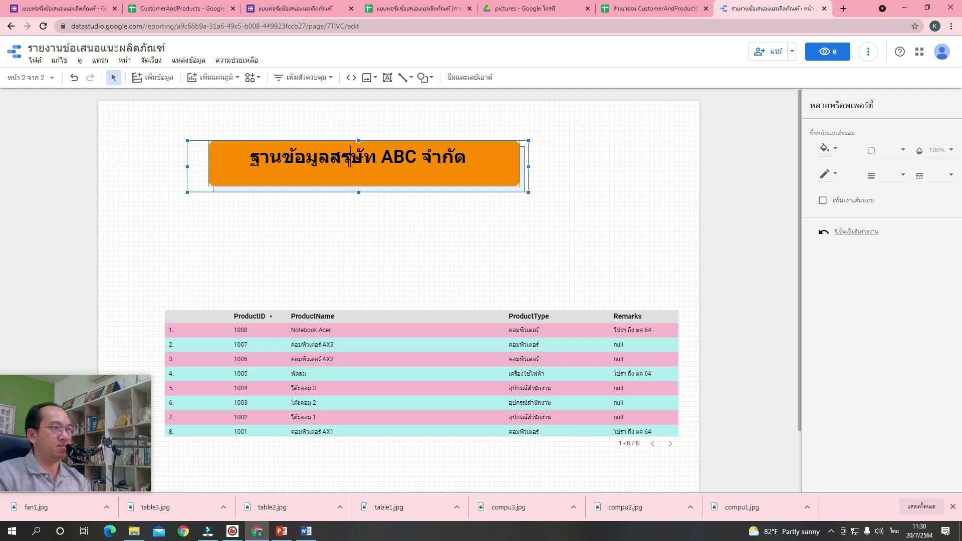
type("ินค้า บ")
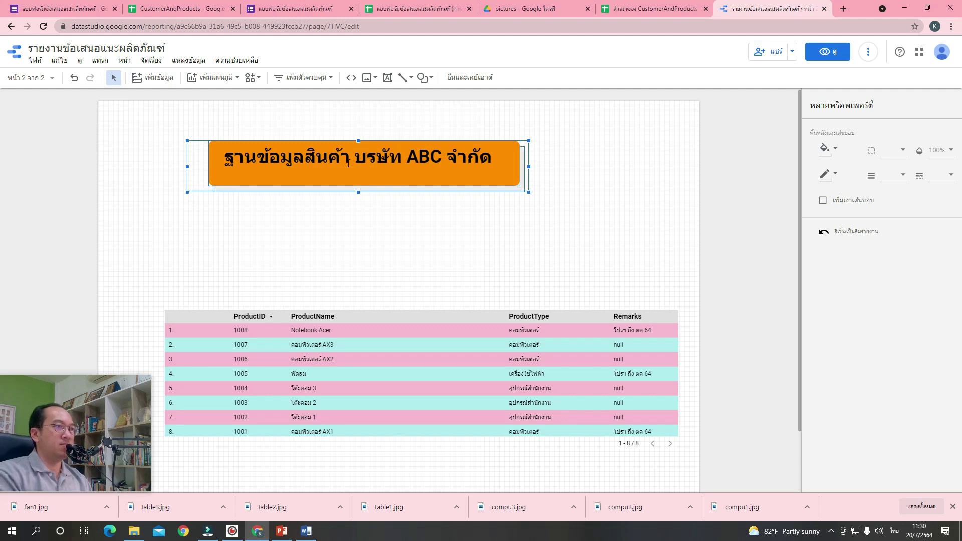
left_click(582, 174)
Move the banner to the upper left and nudge the product table slightly.
left_click_drag(565, 215, 167, 131)
left_click(176, 115)
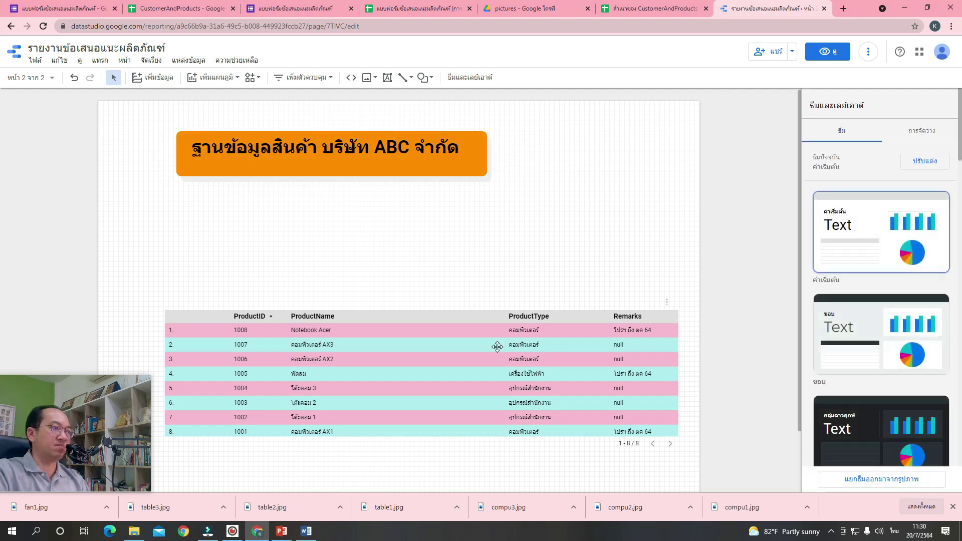
left_click_drag(497, 346, 493, 350)
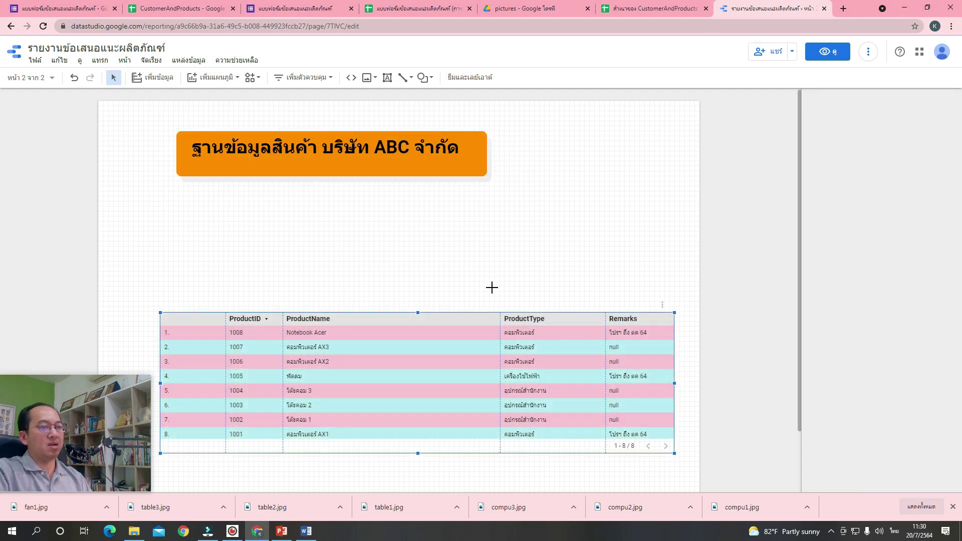
left_click(492, 290)
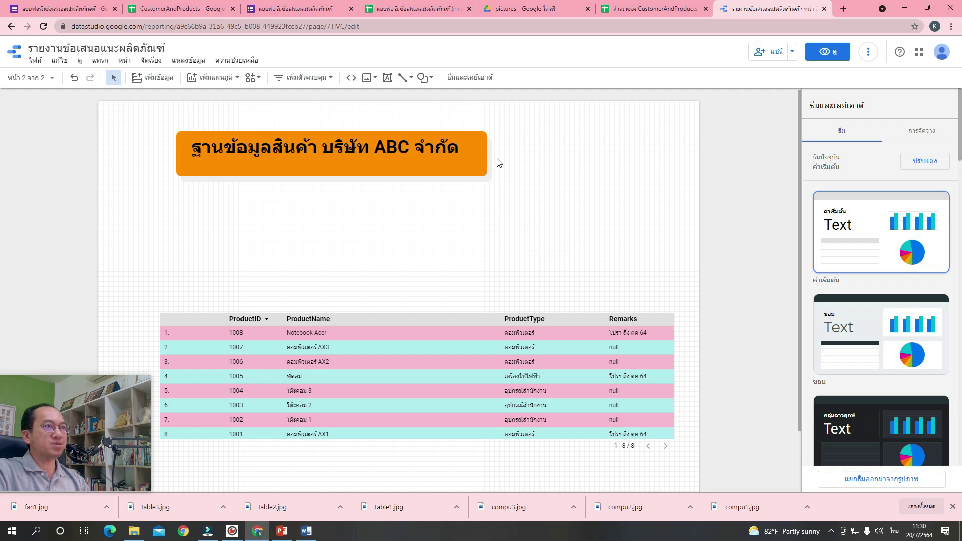
Add a table at the page's upper right and remove its Record Count metric.
left_click(230, 80)
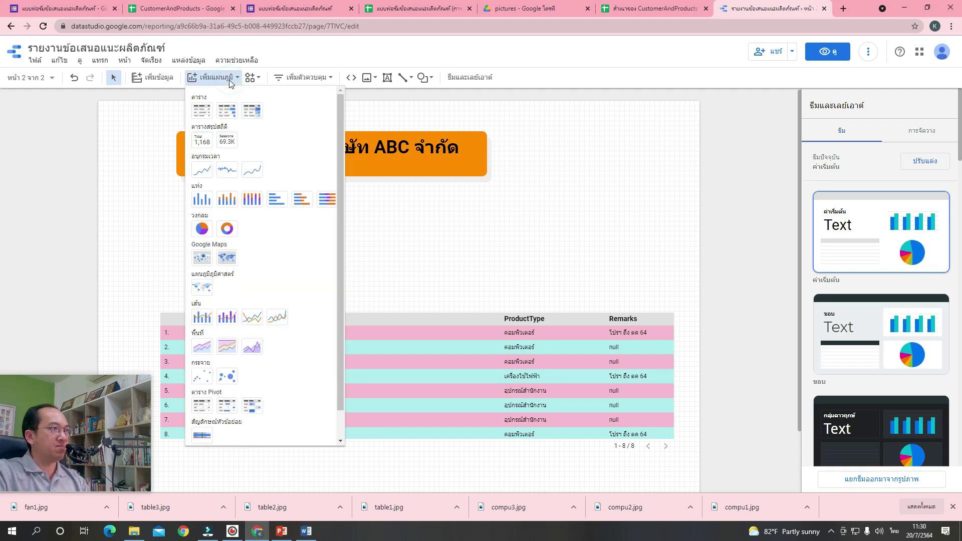
left_click(205, 114)
left_click(504, 160)
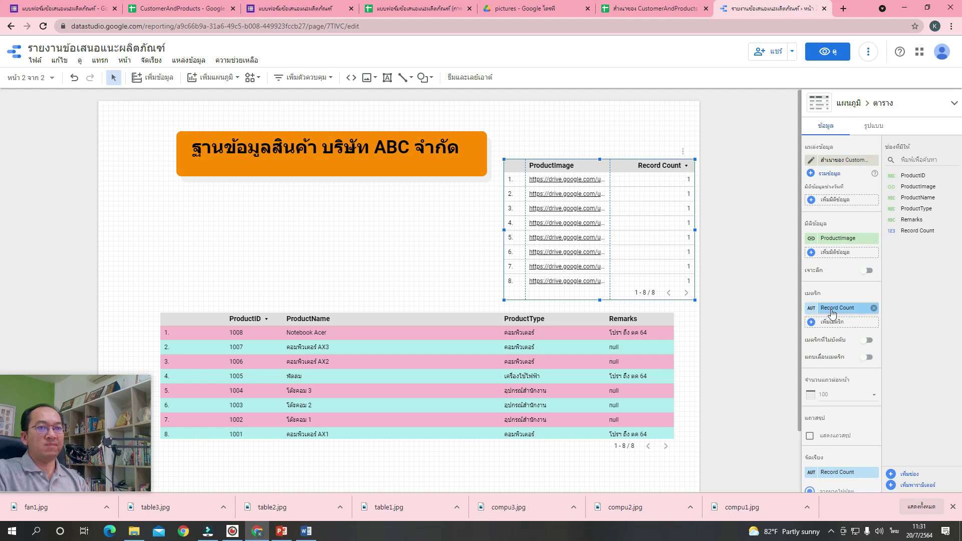
left_click(875, 307)
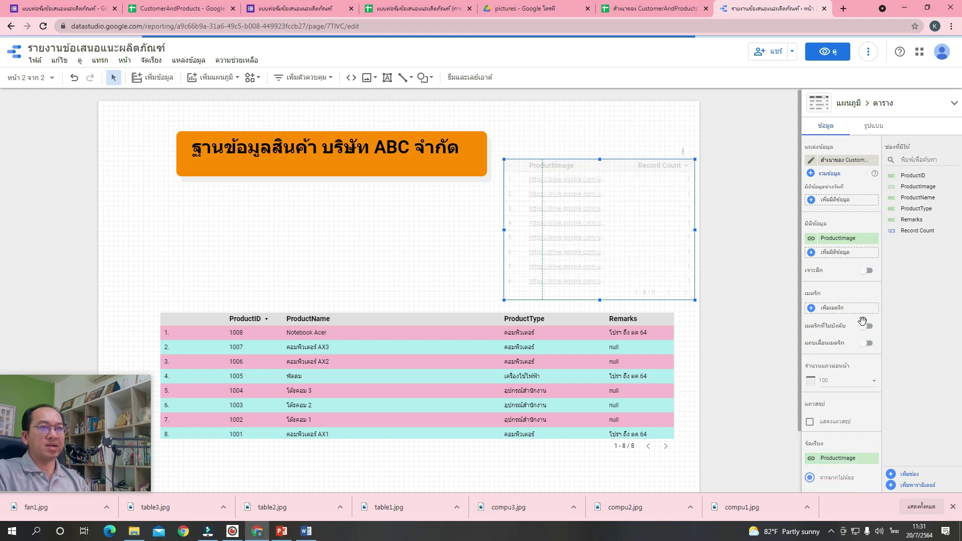
Turn off row numbers in the new ProductImage table.
left_click(882, 130)
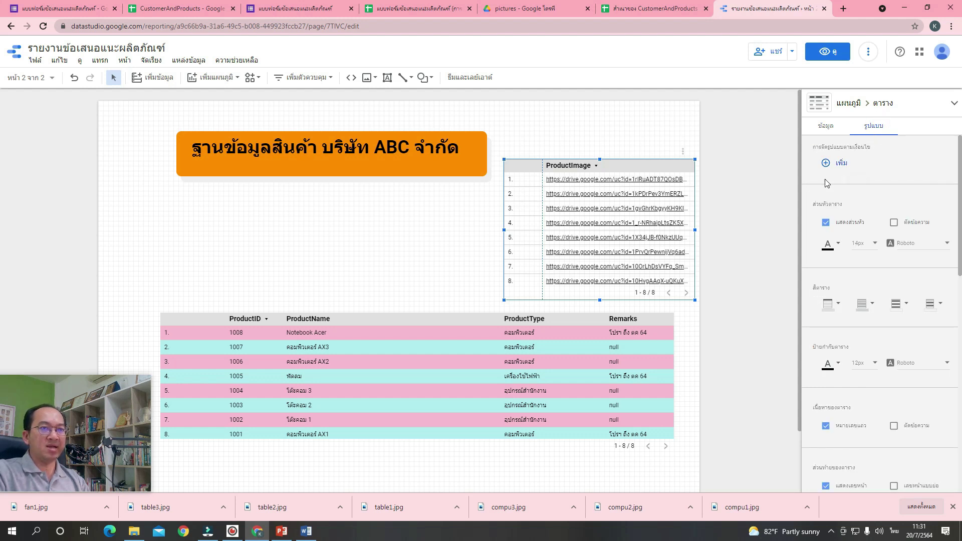
scroll(857, 180, "down", 2)
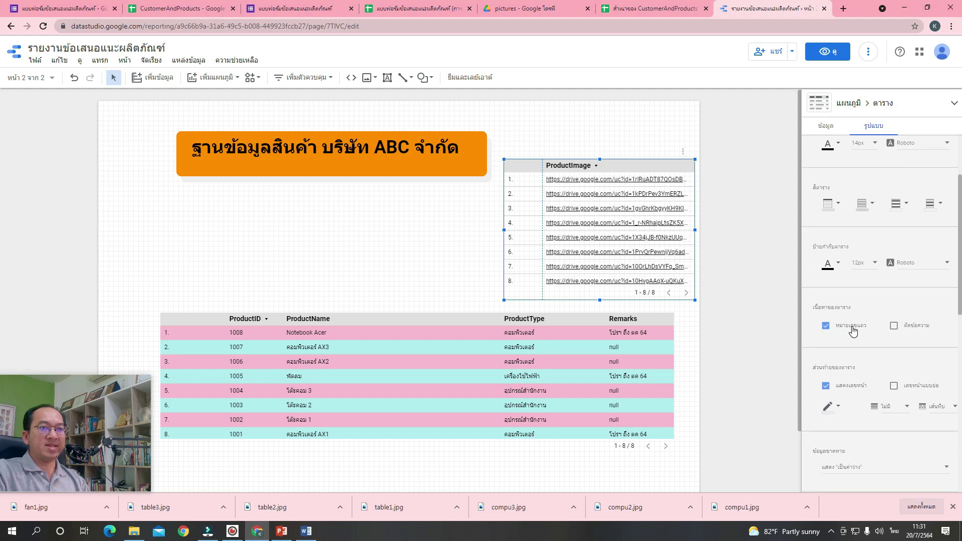
left_click(852, 327)
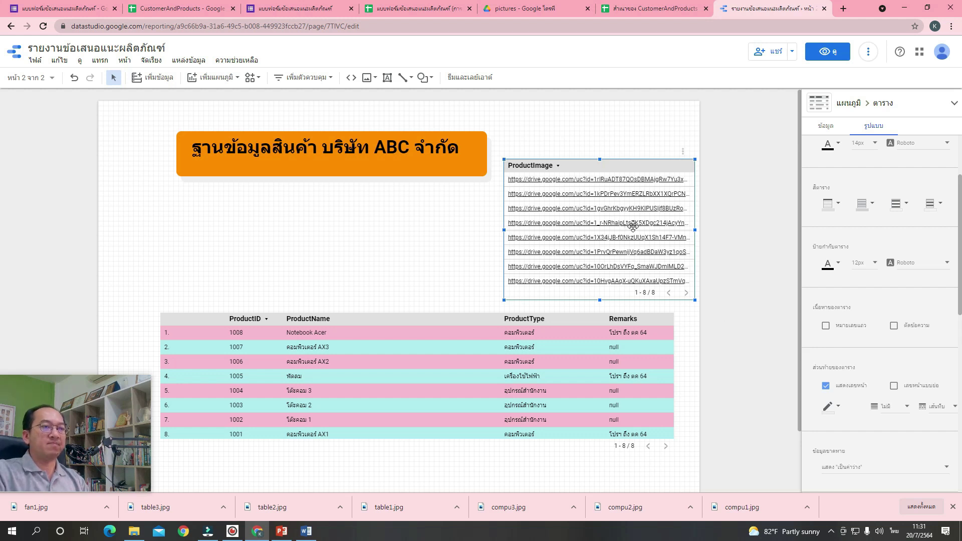
left_click(828, 128)
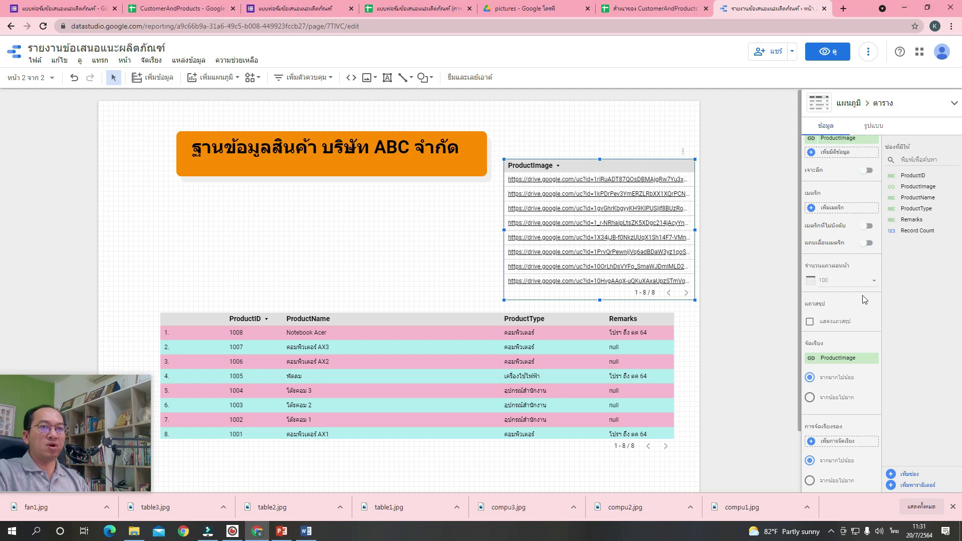
scroll(840, 251, "up", 2)
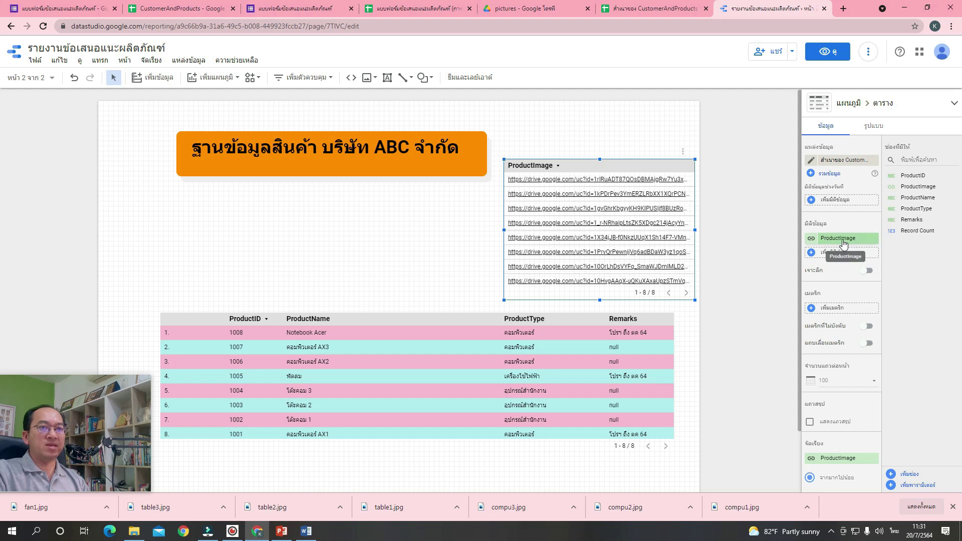
Set the ProductImage field's type to URL > Image so it shows pictures.
left_click(812, 240)
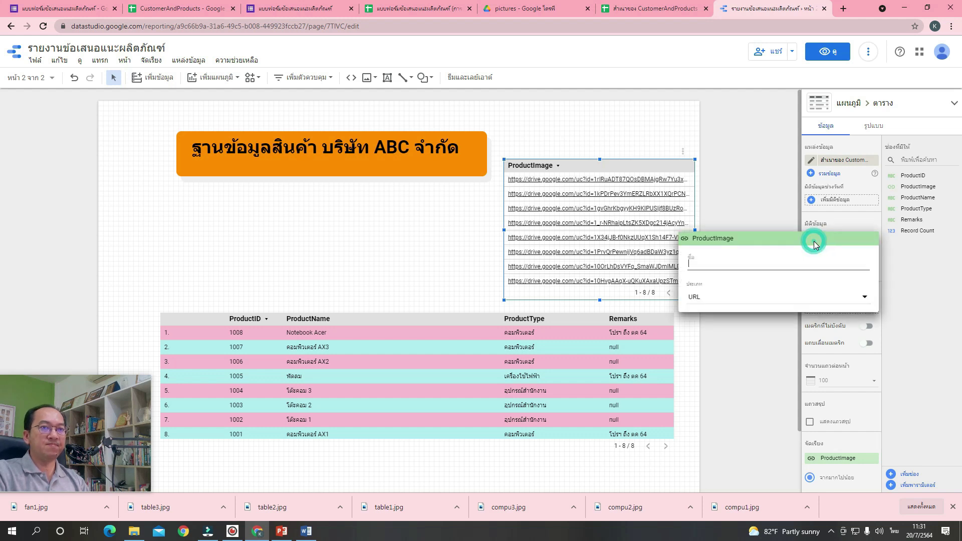
left_click(801, 297)
mouse_move(769, 412)
left_click(547, 420)
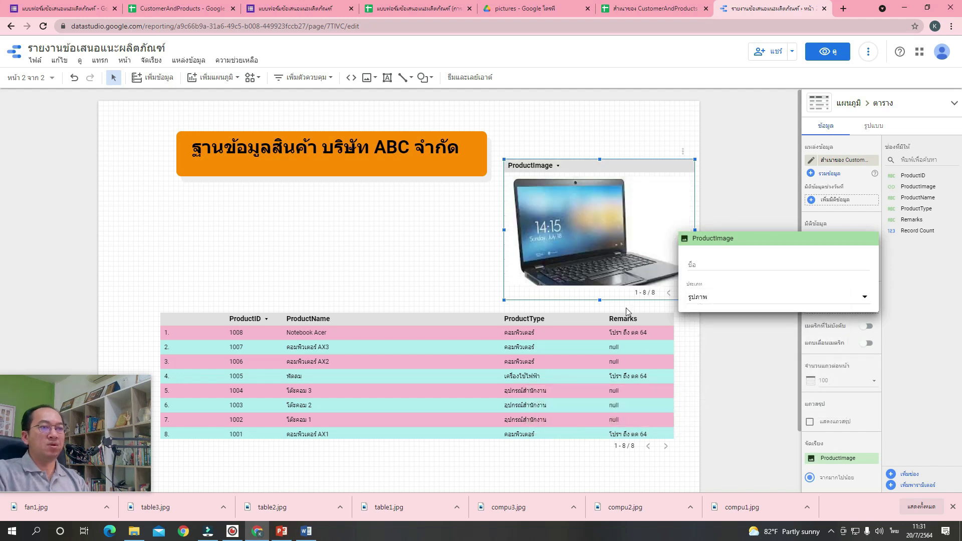
left_click(449, 285)
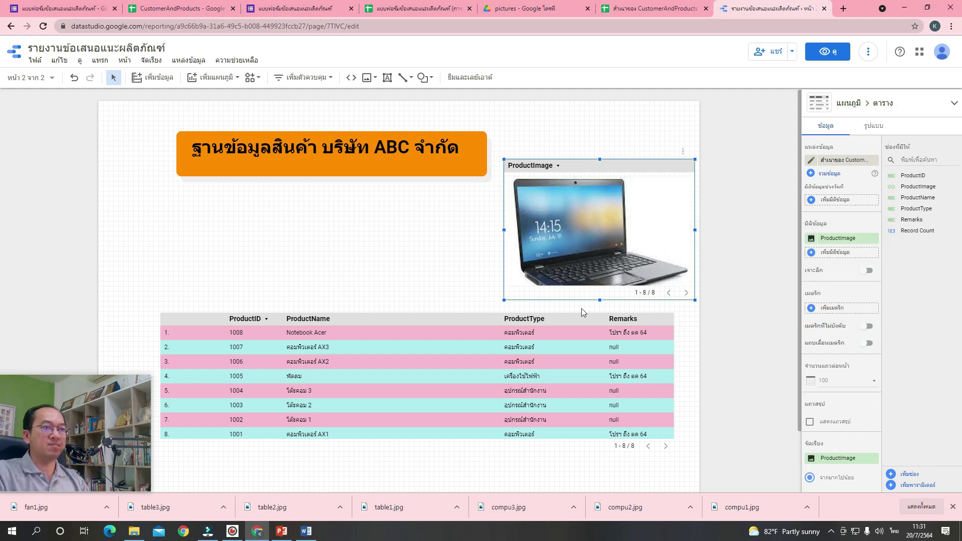
Resize the image table to fit one picture, then move it and the product table lower.
mouse_move(601, 301)
left_mouse_down()
mouse_move(602, 331)
mouse_move(606, 319)
left_mouse_up()
left_click_drag(694, 318, 645, 284)
left_click_drag(571, 223, 593, 250)
left_click(675, 243)
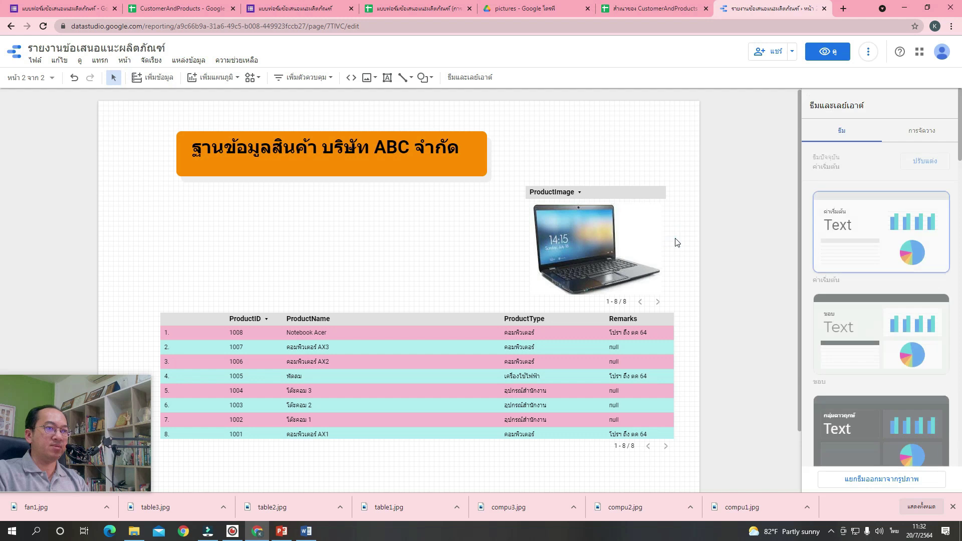
left_click_drag(598, 382, 567, 414)
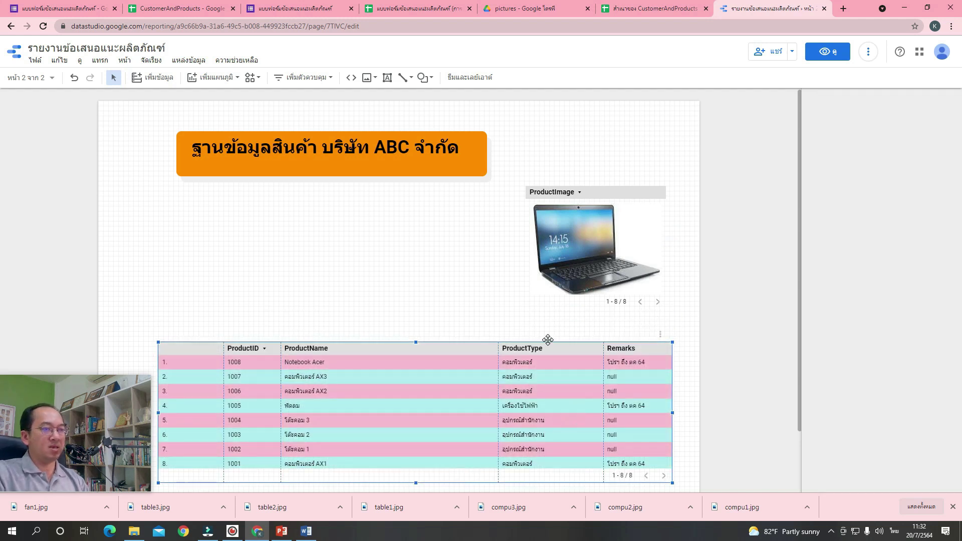
left_click_drag(616, 226, 632, 244)
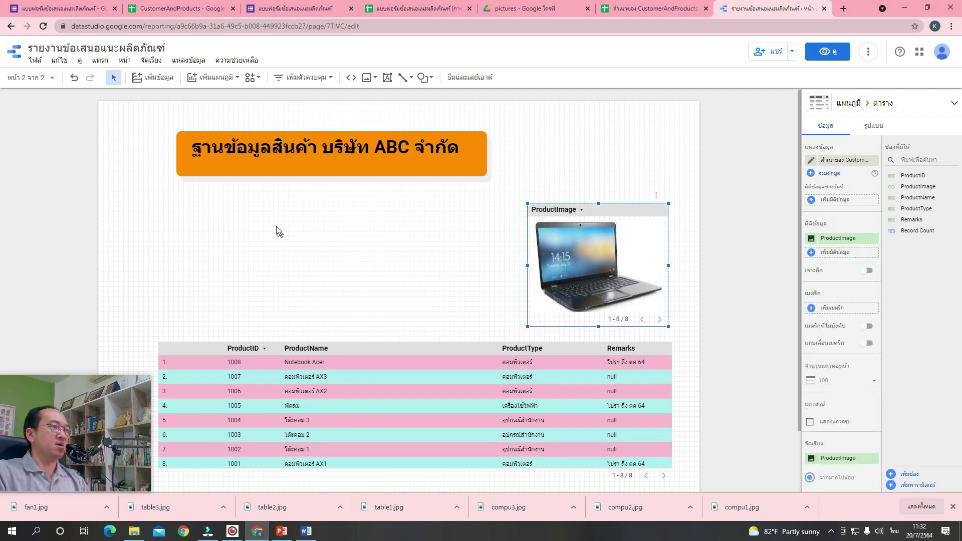
left_click(294, 80)
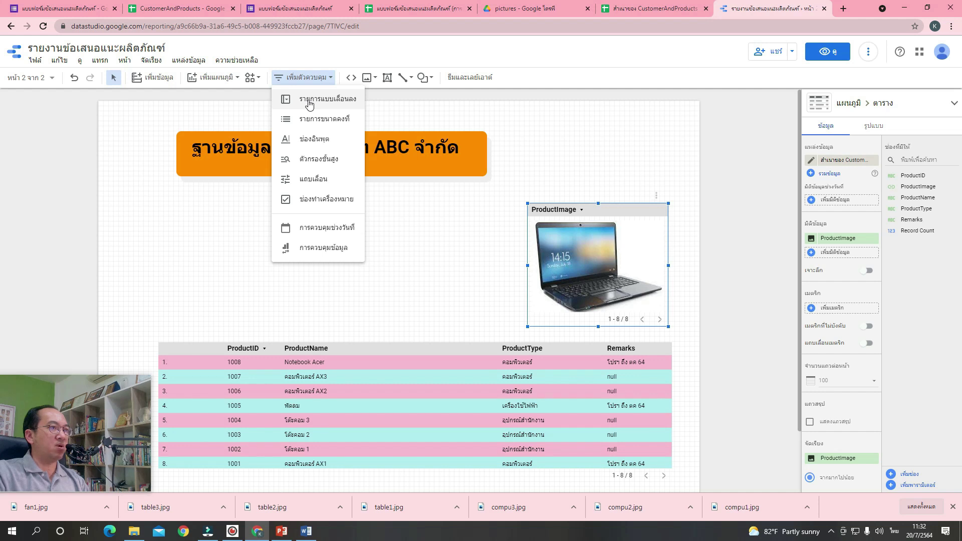
Add a drop-down list control below the banner that filters by ProductType.
left_click(309, 101)
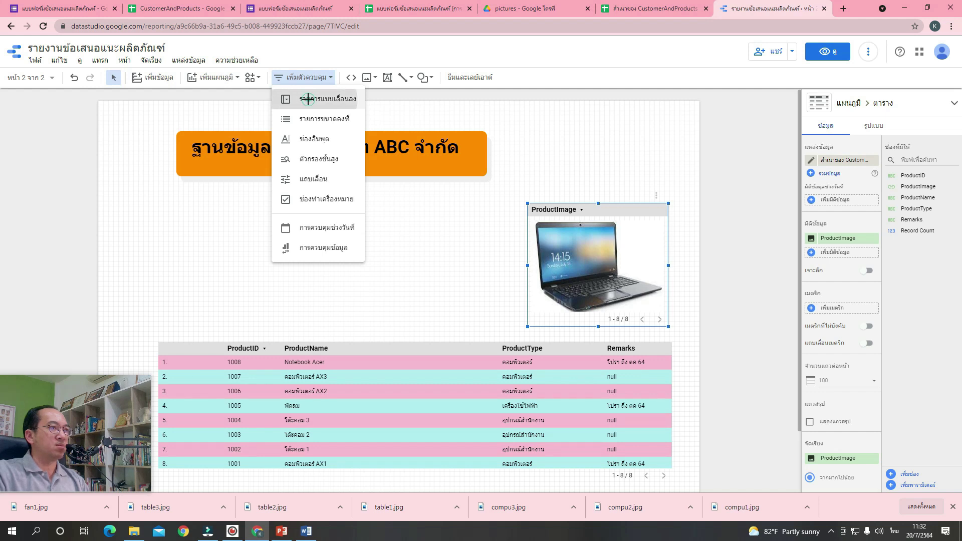
left_click(164, 219)
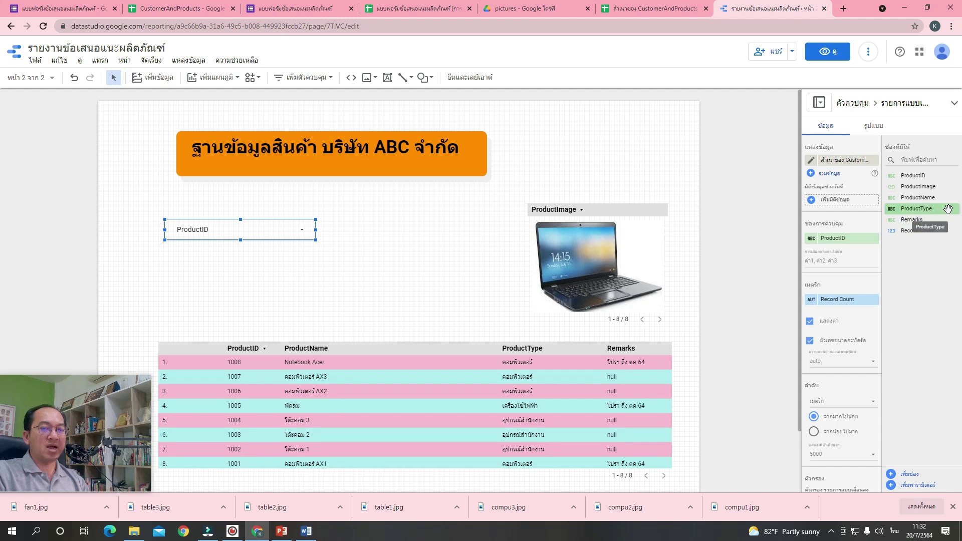
left_click_drag(950, 209, 872, 245)
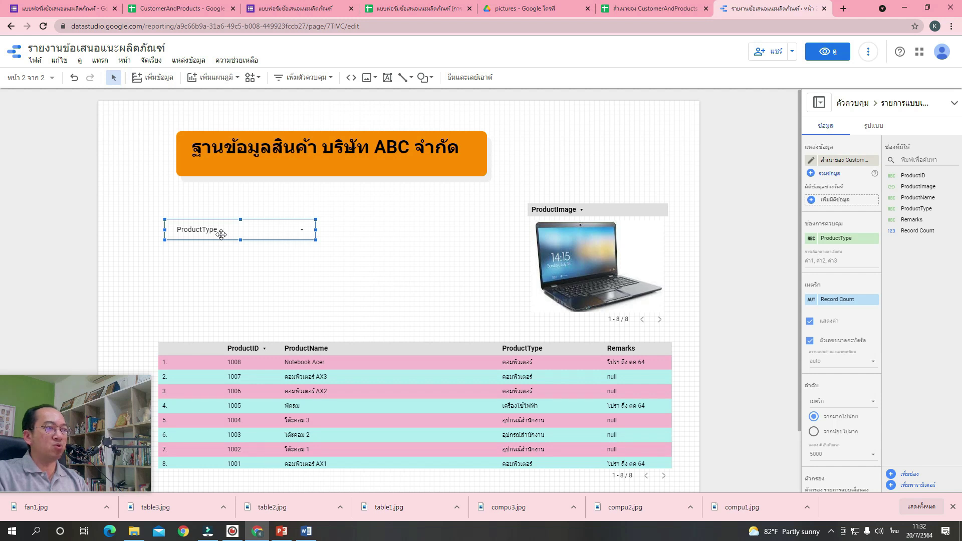
Give the ProductType drop-down a light-yellow background fill.
left_click(881, 128)
scroll(886, 235, "down", 2)
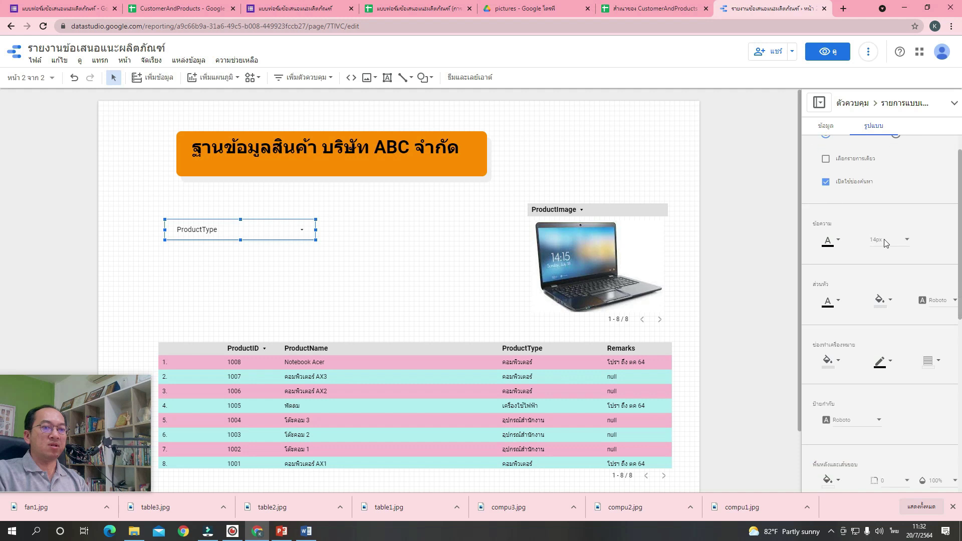
scroll(888, 299, "down", 3)
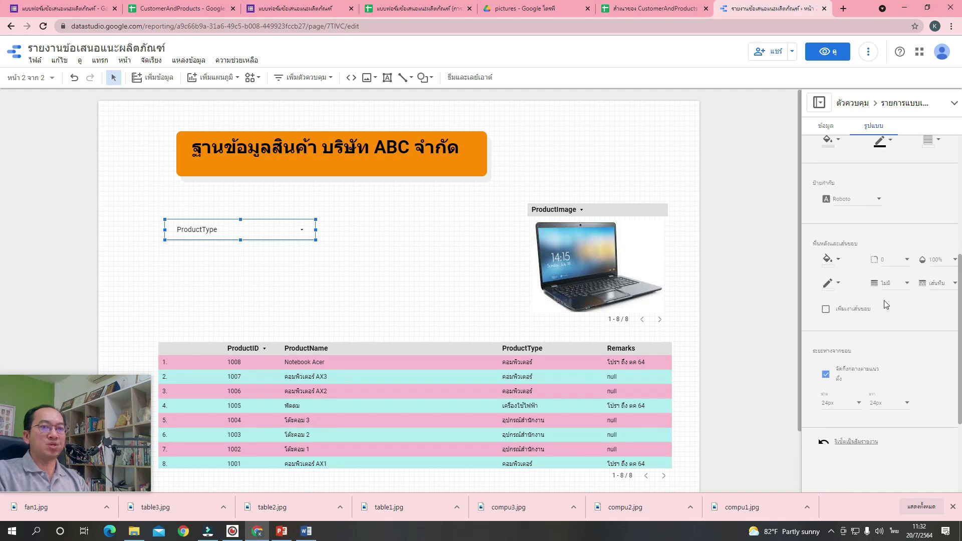
left_click(828, 261)
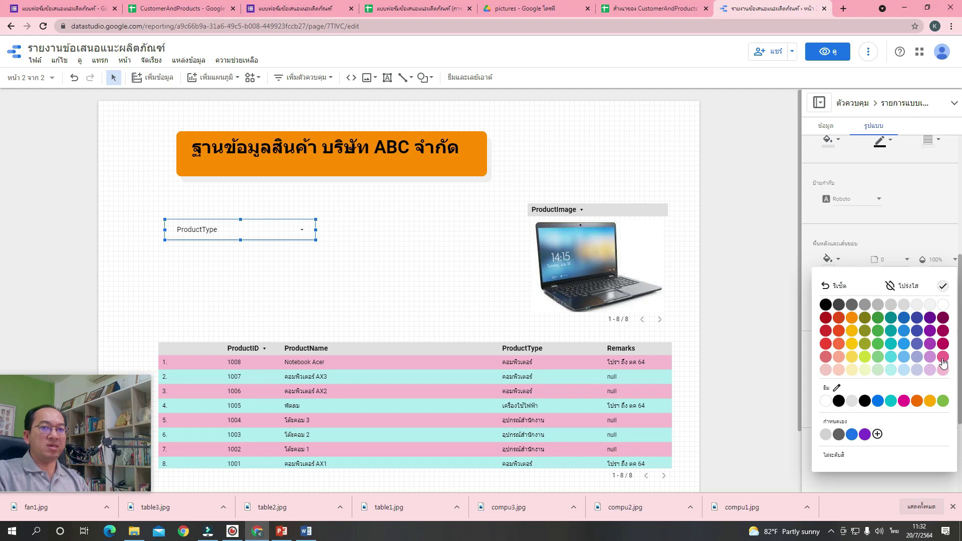
left_click(855, 373)
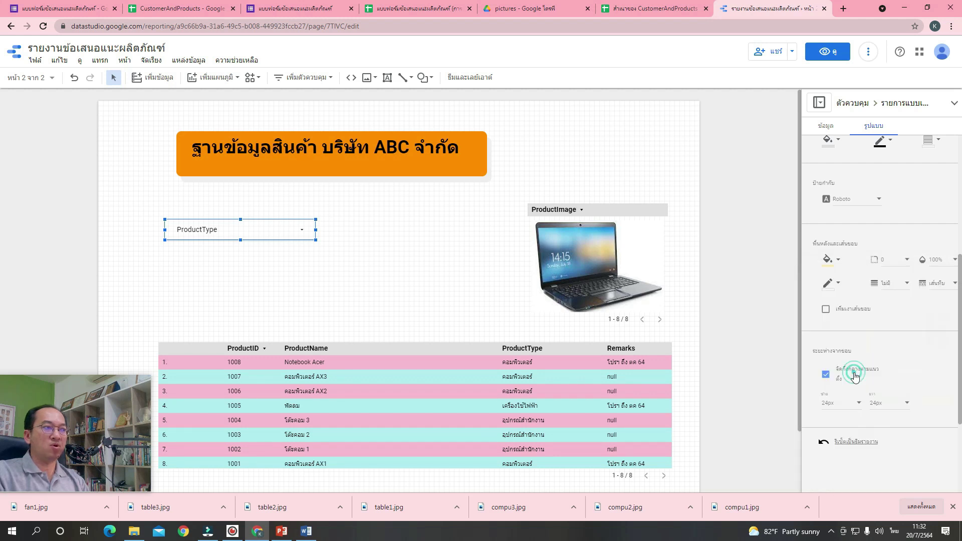
left_click(376, 269)
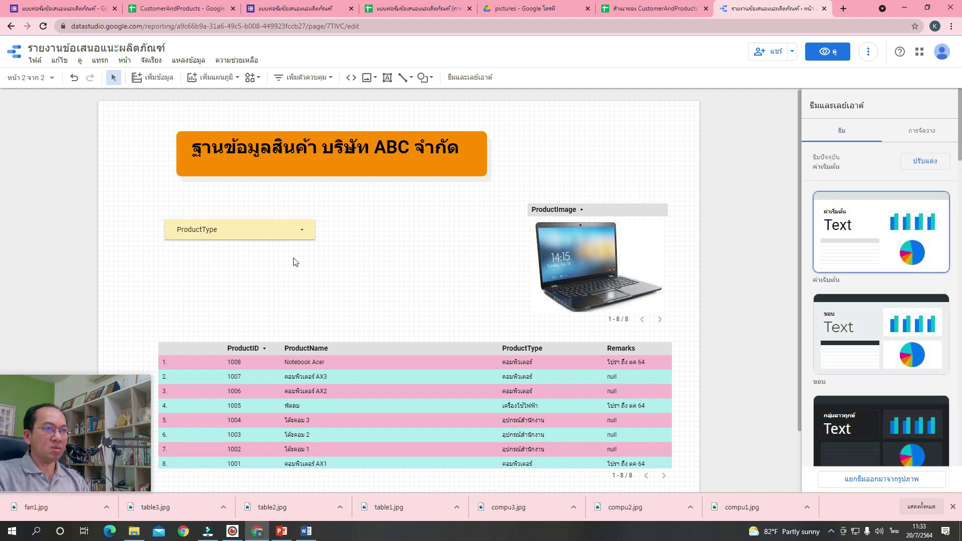
Rename the drop-down's ProductType field label to 'ค้นหาตามประเภทสินค้า'.
left_click(260, 236)
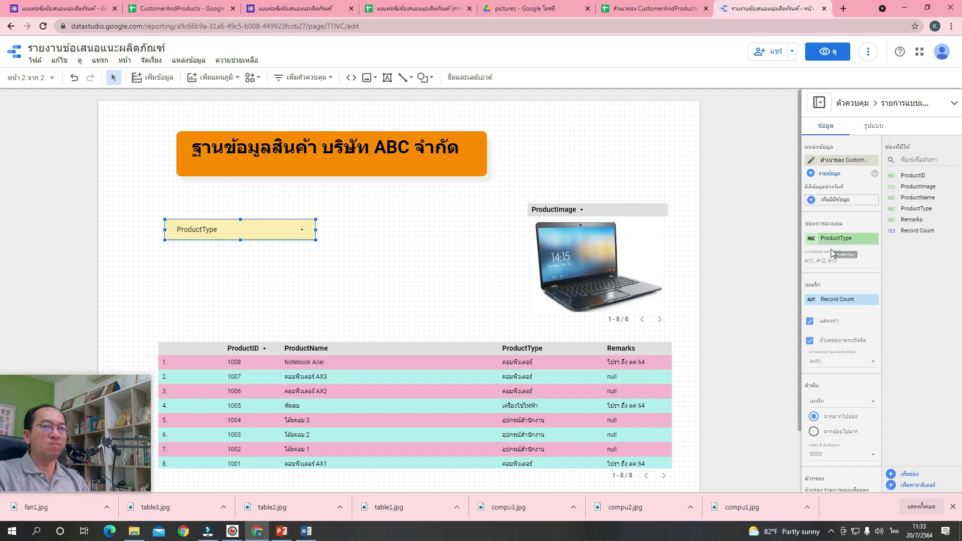
mouse_move(813, 245)
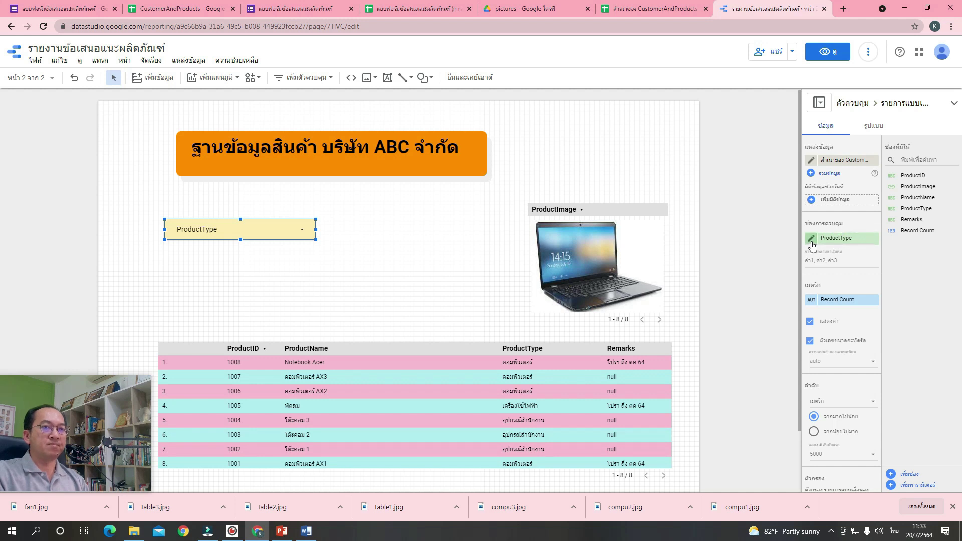
left_click(812, 243)
key("grave")
type("8")
key("BackSpace")
key("grave")
type("ค้นหาตามประเภทสินค้า")
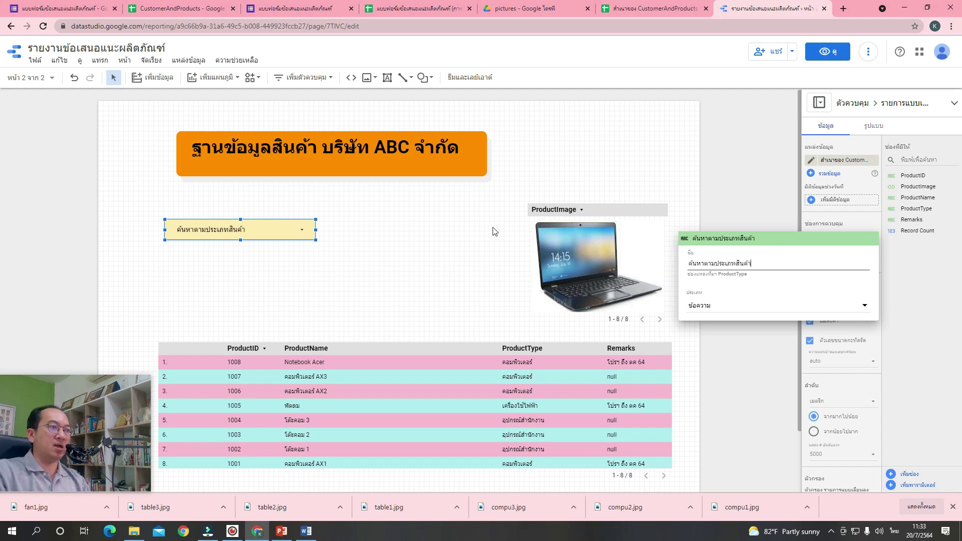
left_click(454, 243)
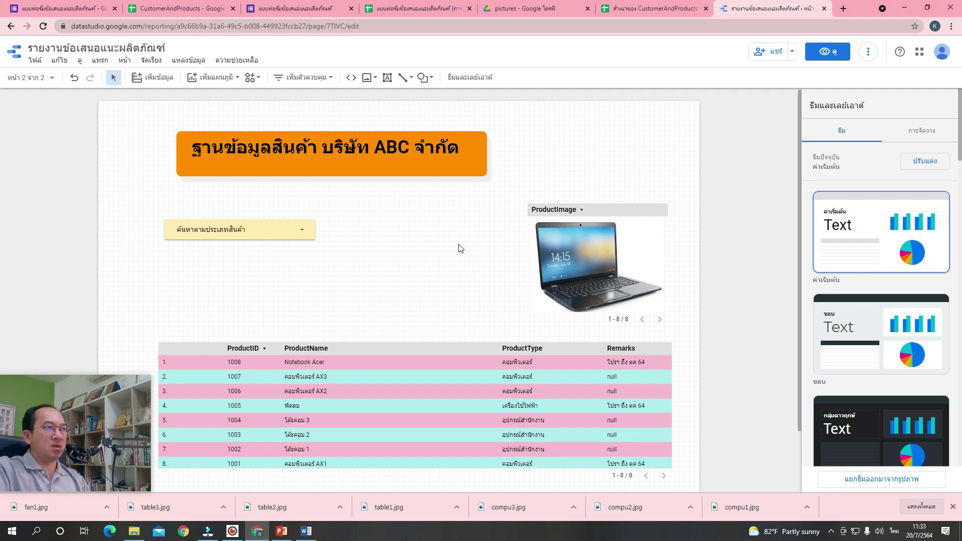
Add a scorecard beside the drop-down and centre its metric label and value.
left_click(224, 80)
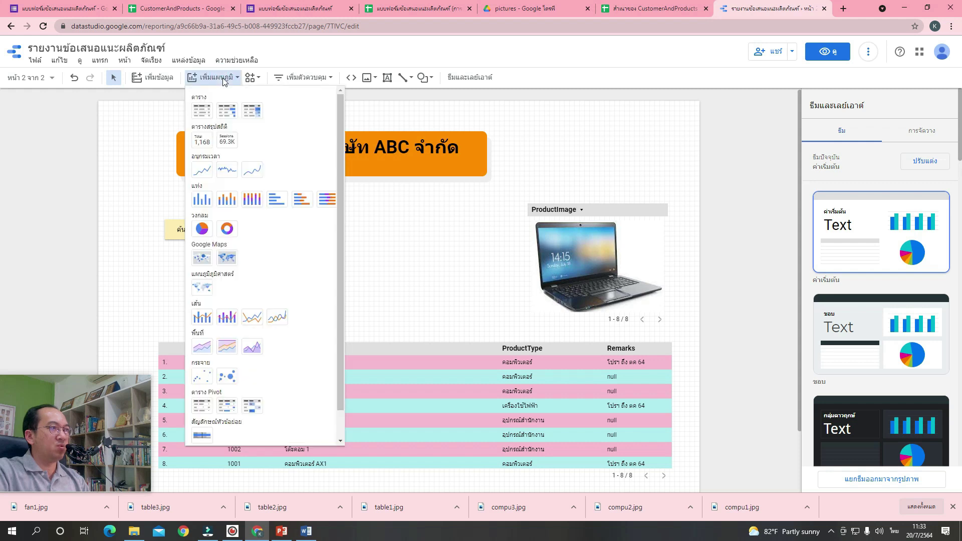
left_click(205, 141)
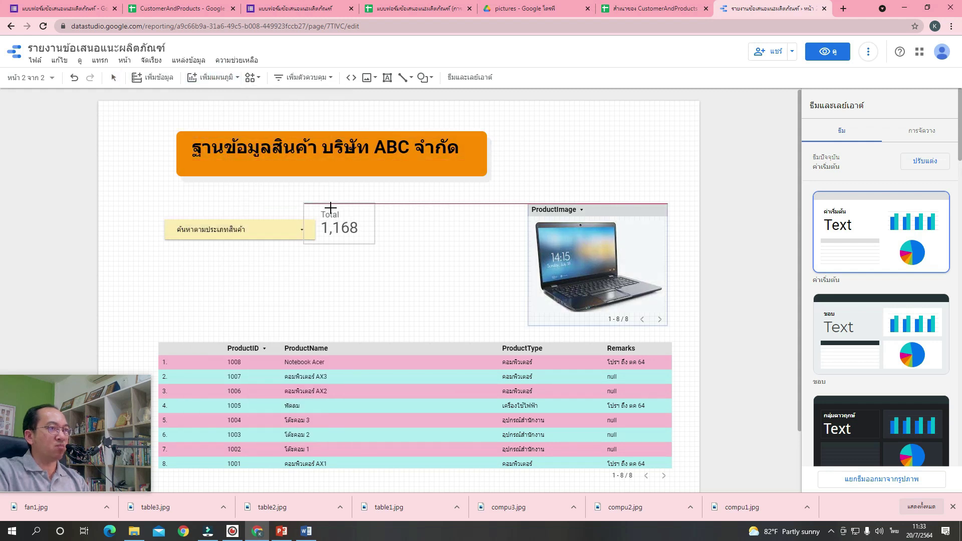
left_click(359, 219)
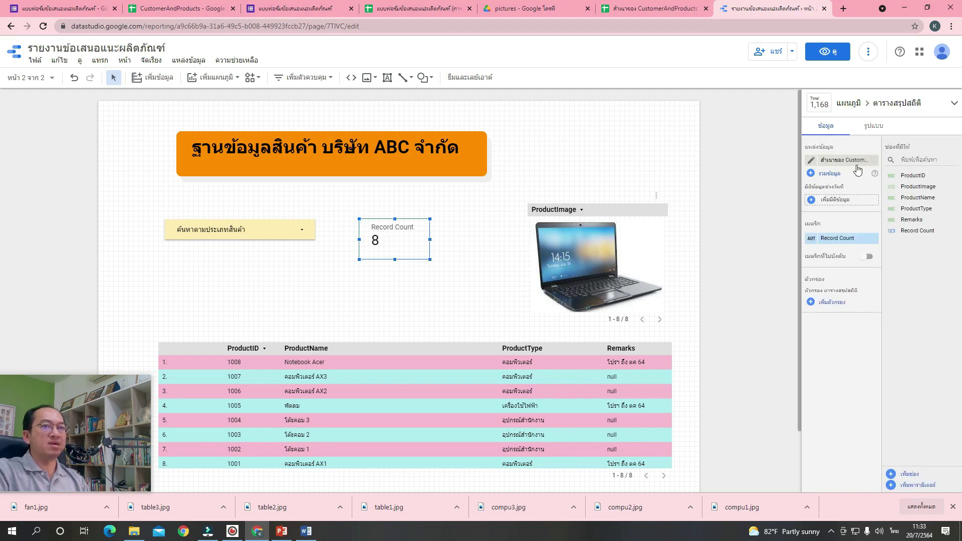
left_click(878, 127)
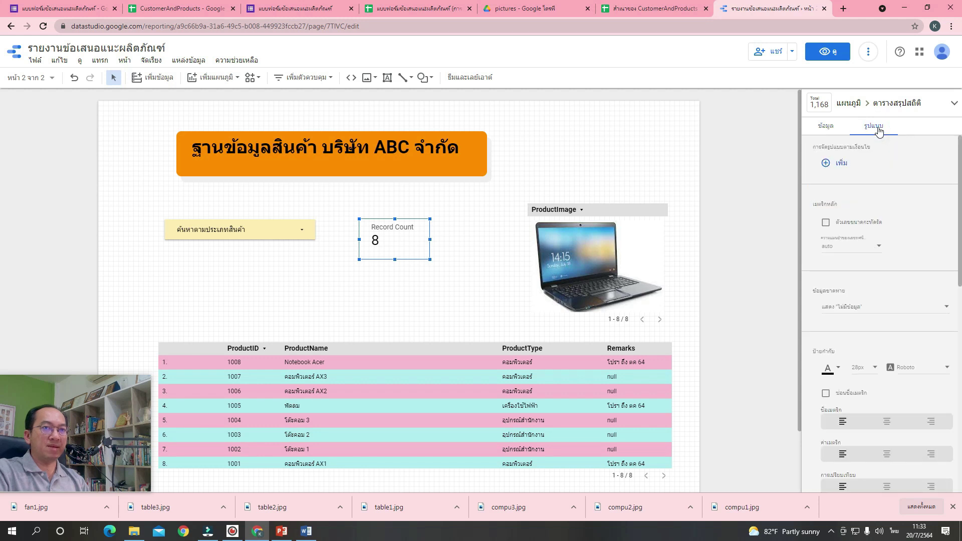
scroll(870, 364, "down", 4)
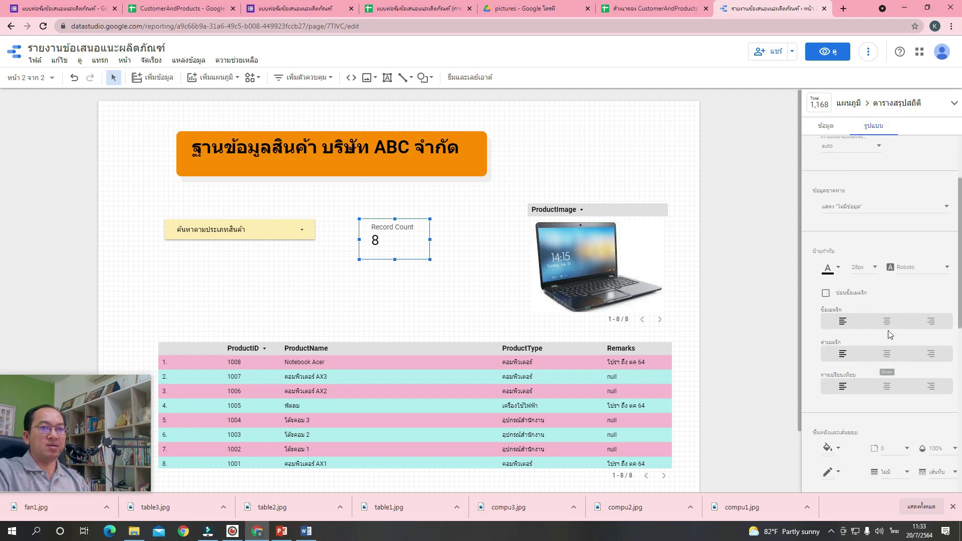
left_click(887, 321)
left_click(888, 355)
Give the scorecard a light-blue background fill.
scroll(890, 356, "down", 4)
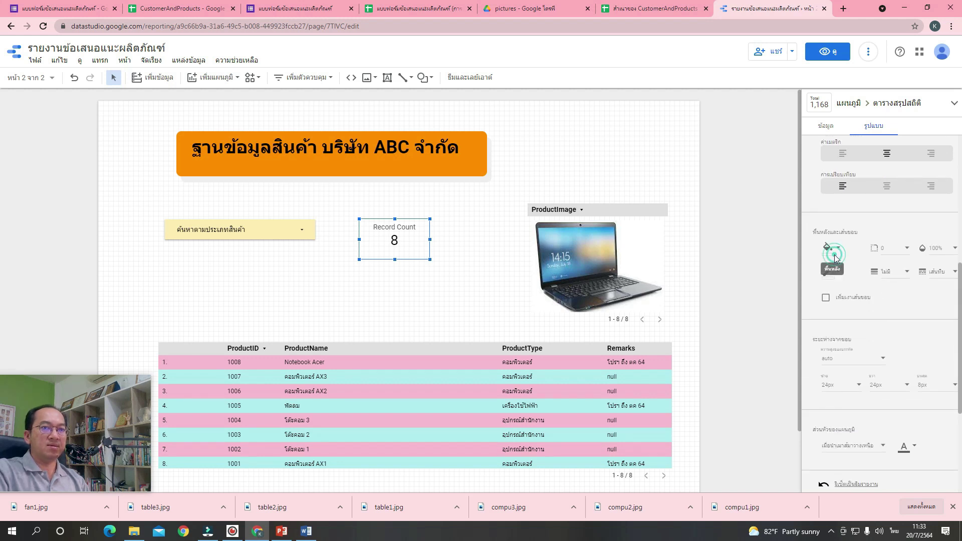
left_click(832, 248)
left_click(903, 362)
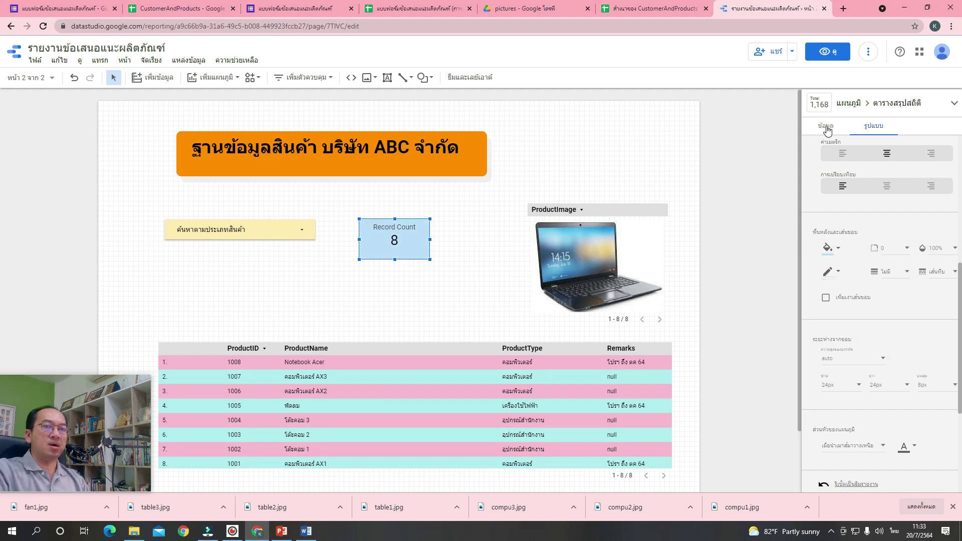
left_click(826, 127)
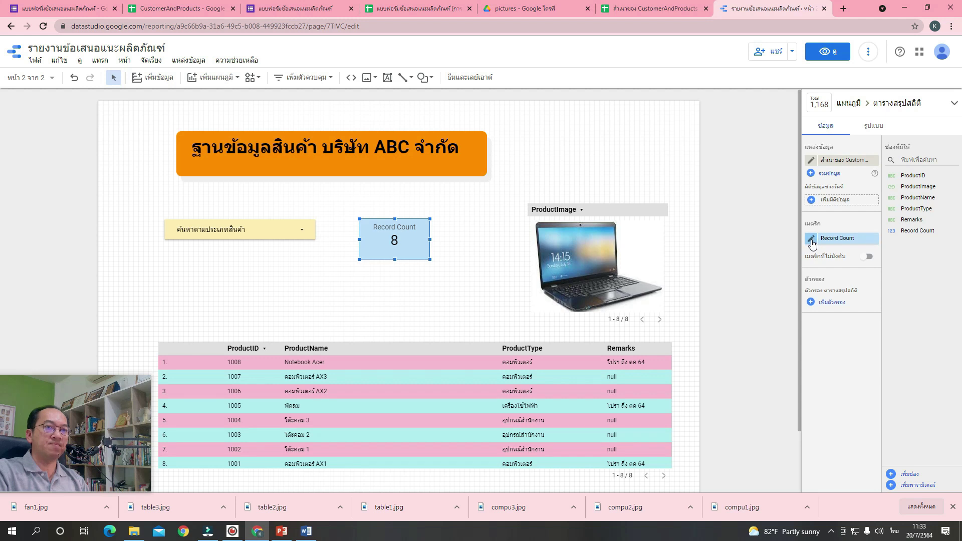
Rename Record Count to 'จำนวนสินค้าทั้งหมด' and move the scorecard next to the product image.
left_click(812, 242)
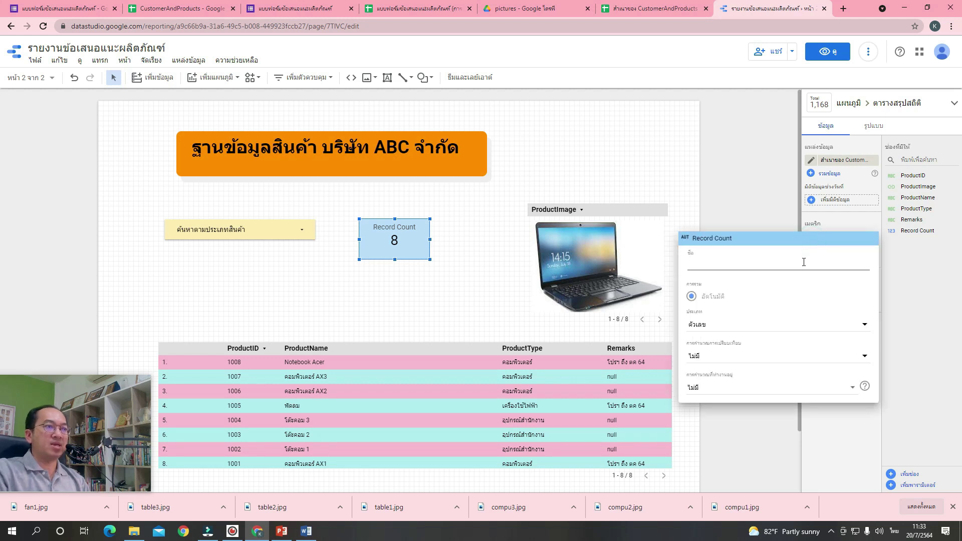
type("0eo")
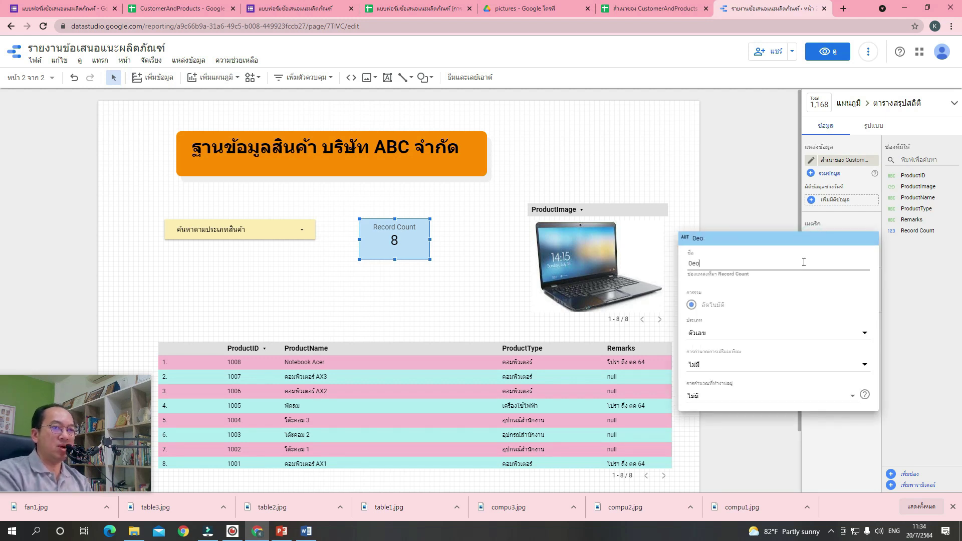
key("BackSpace")
key("BackSpace")
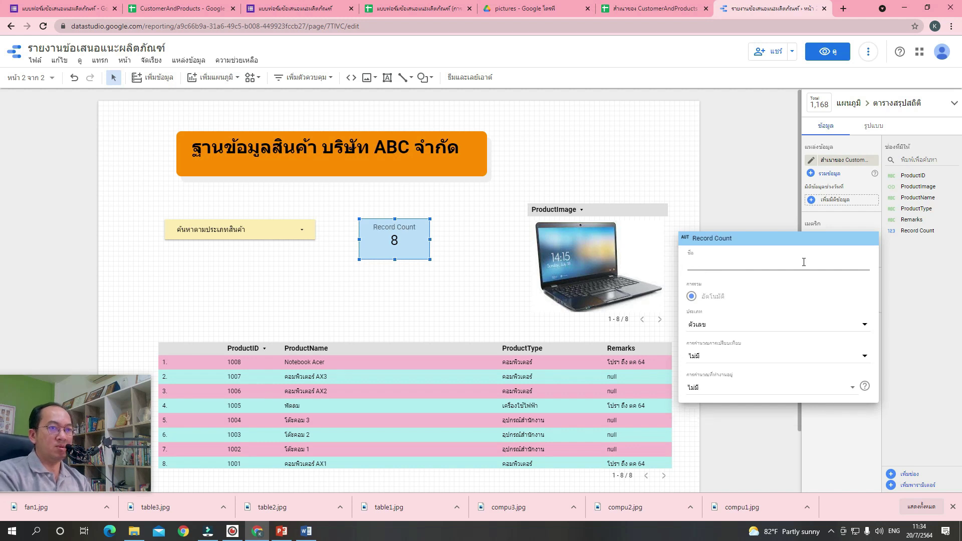
type("จำนวนสินค้าทั้งหมด")
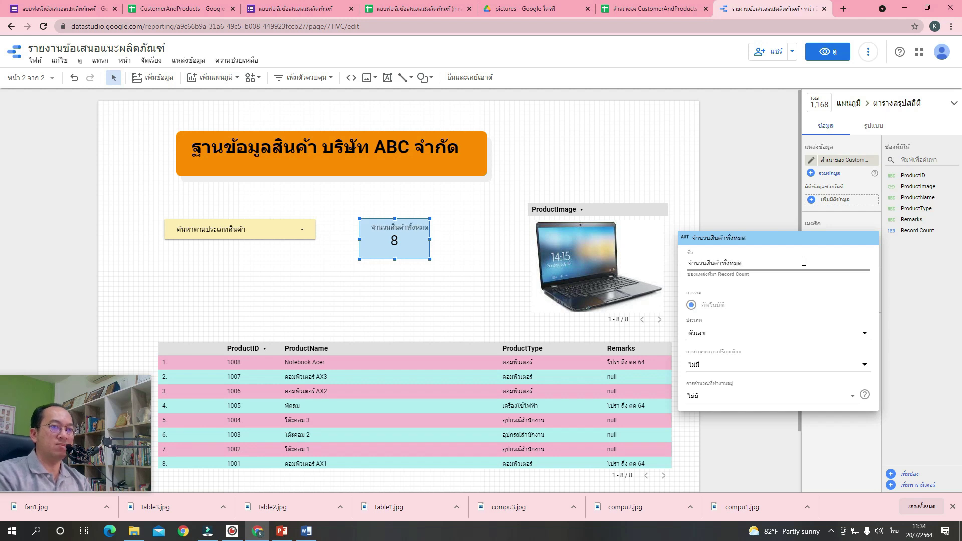
key("Return")
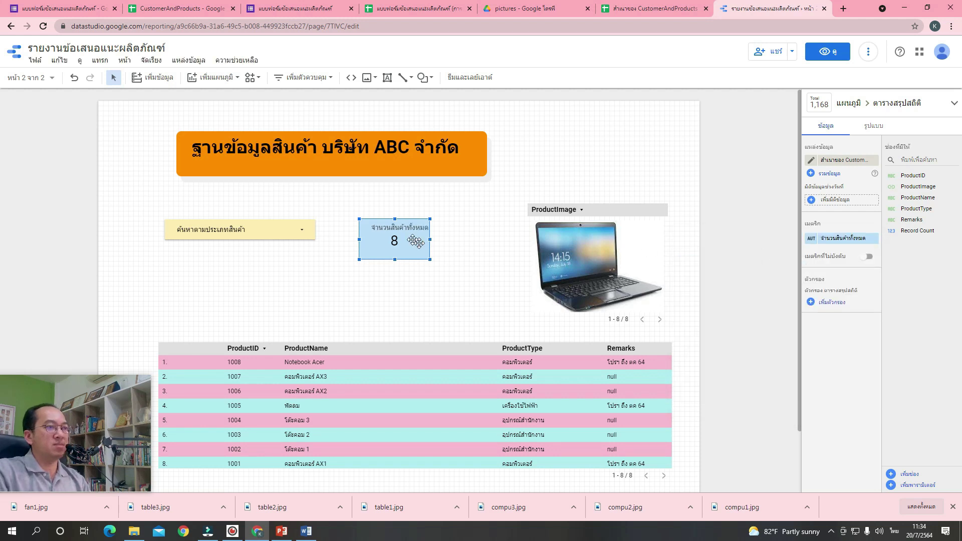
left_click_drag(404, 237, 489, 219)
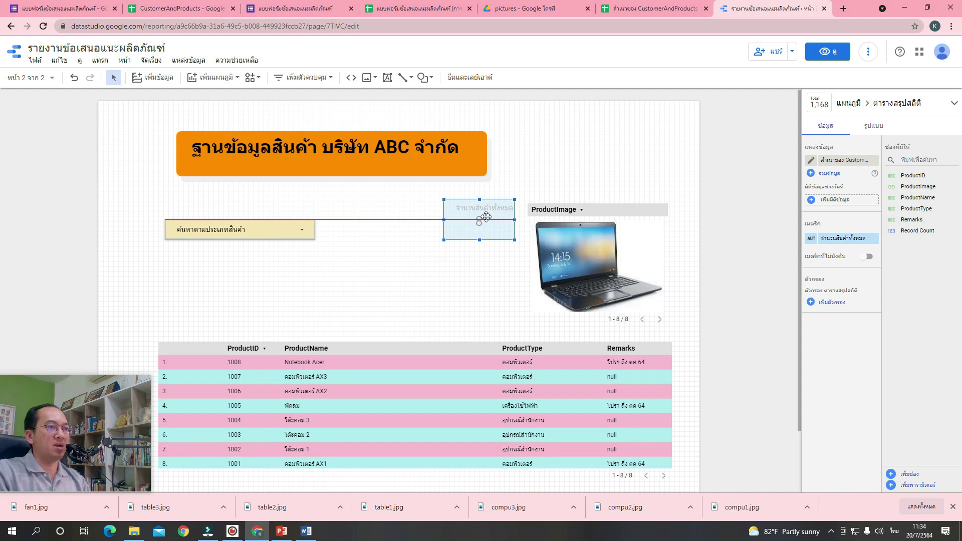
left_click(397, 262)
mouse_move(280, 234)
left_mouse_down()
mouse_move(290, 224)
mouse_move(276, 223)
left_mouse_up()
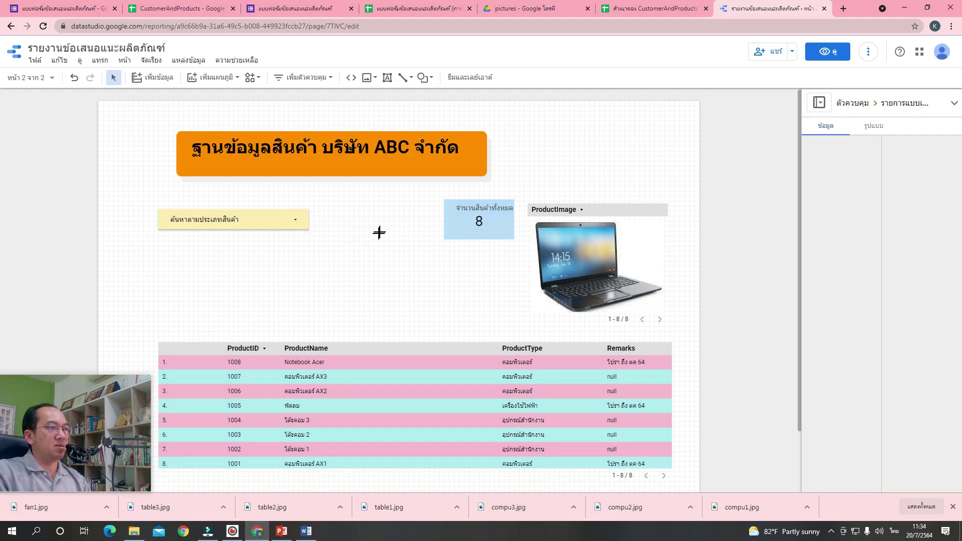
Add an input box search control below the drop-down that filters by ProductName.
scroll(397, 233, "down", 1)
left_click(398, 232)
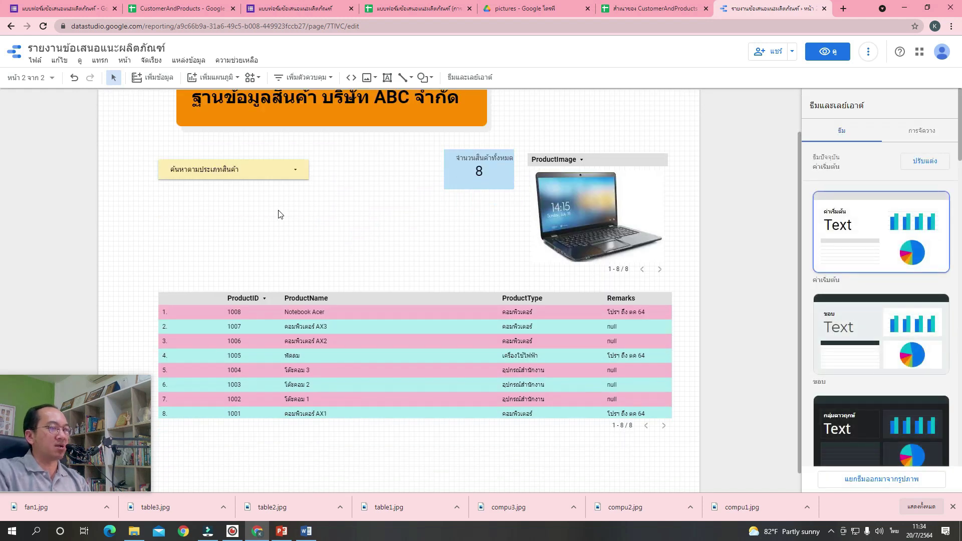
left_click(306, 79)
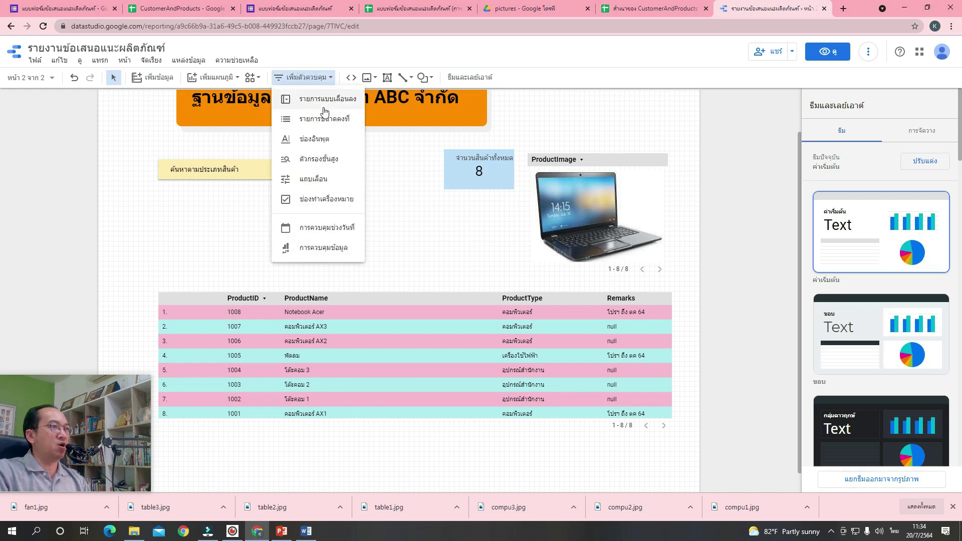
left_click(317, 146)
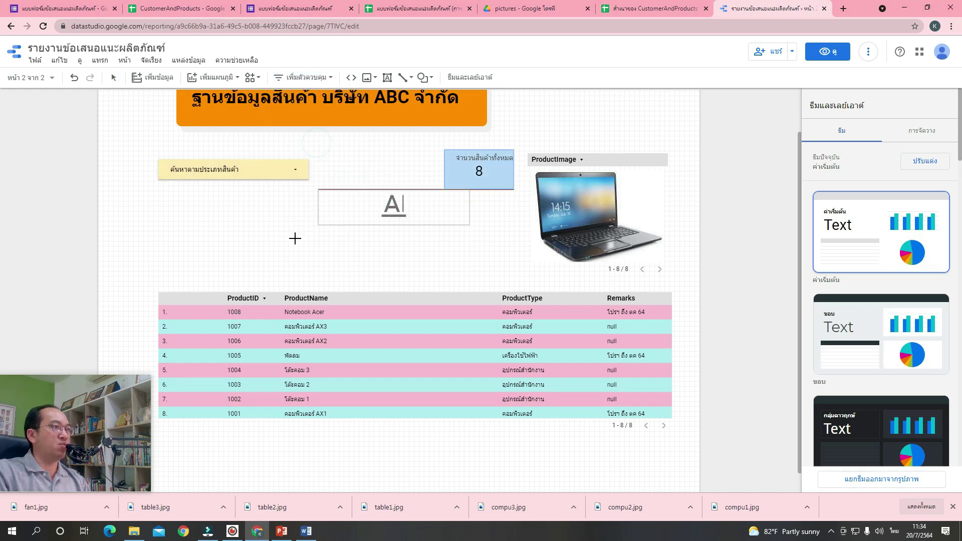
left_click(154, 204)
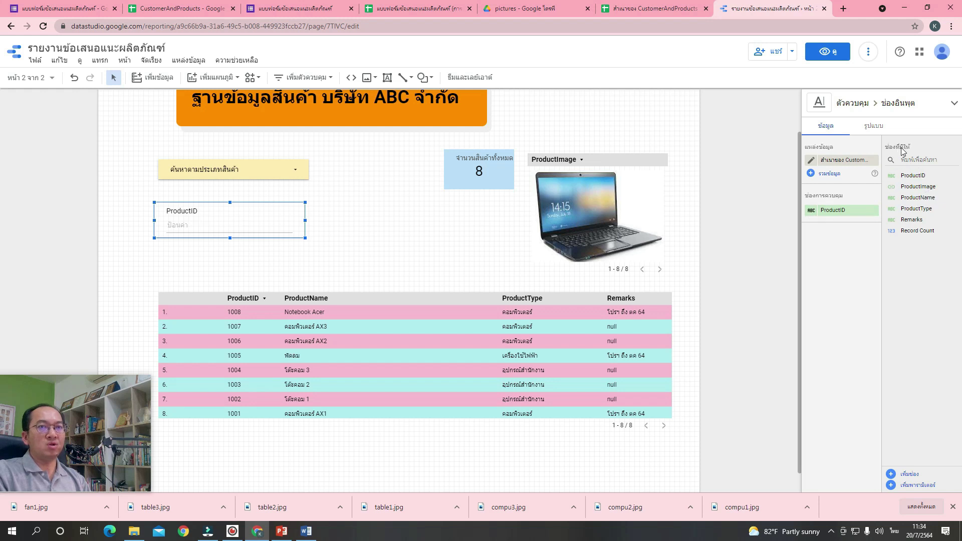
left_click_drag(927, 197, 846, 217)
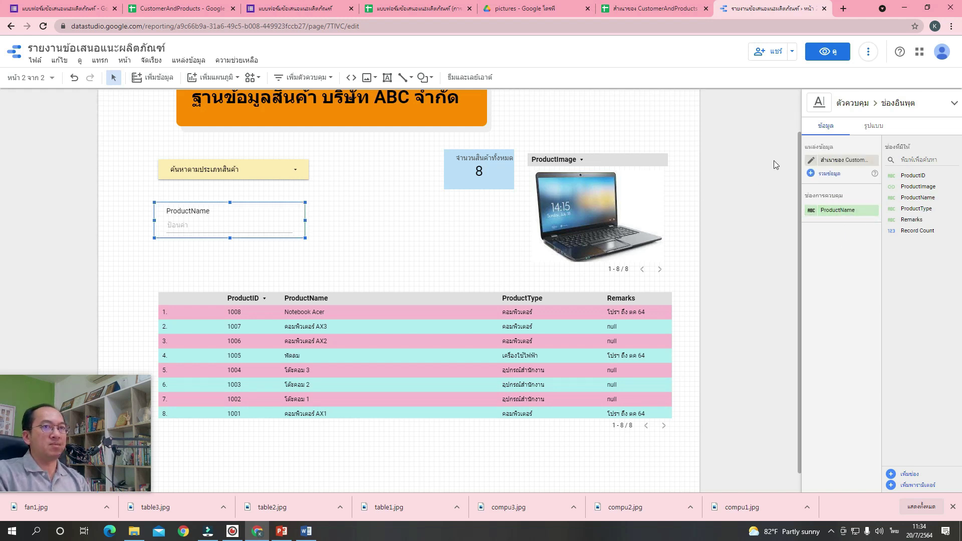
Give the search box a light-pink background and align it with the drop-down.
left_click(864, 129)
scroll(863, 294, "down", 5)
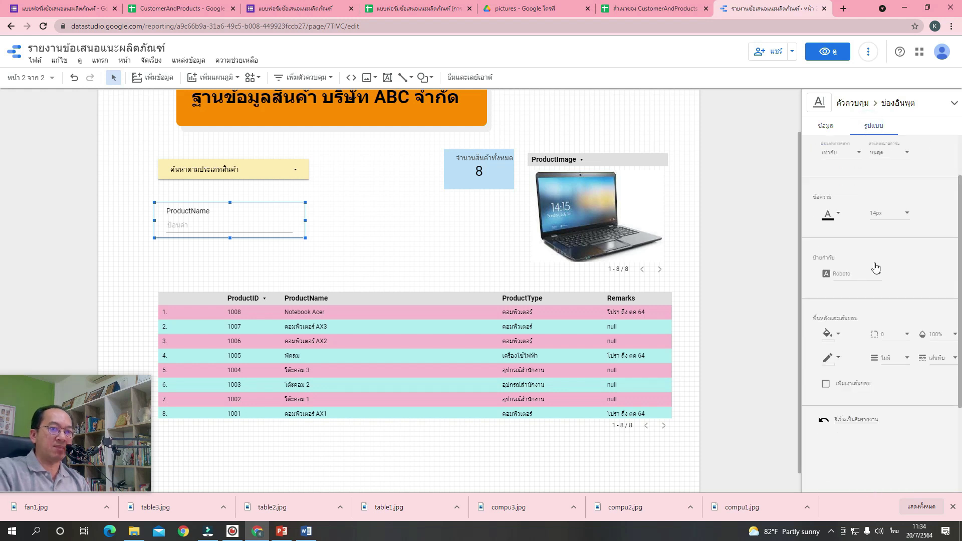
left_click(832, 214)
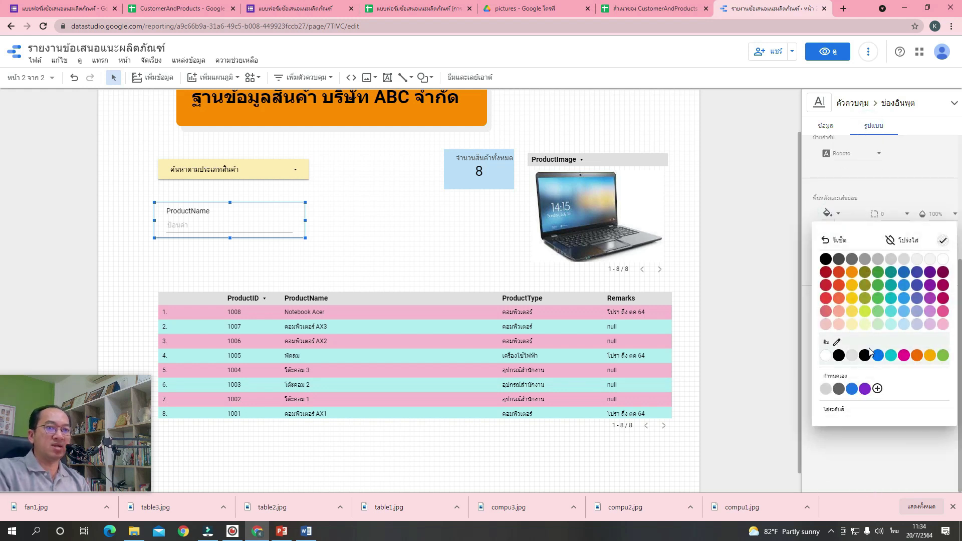
left_click(824, 325)
left_click_drag(269, 221, 277, 225)
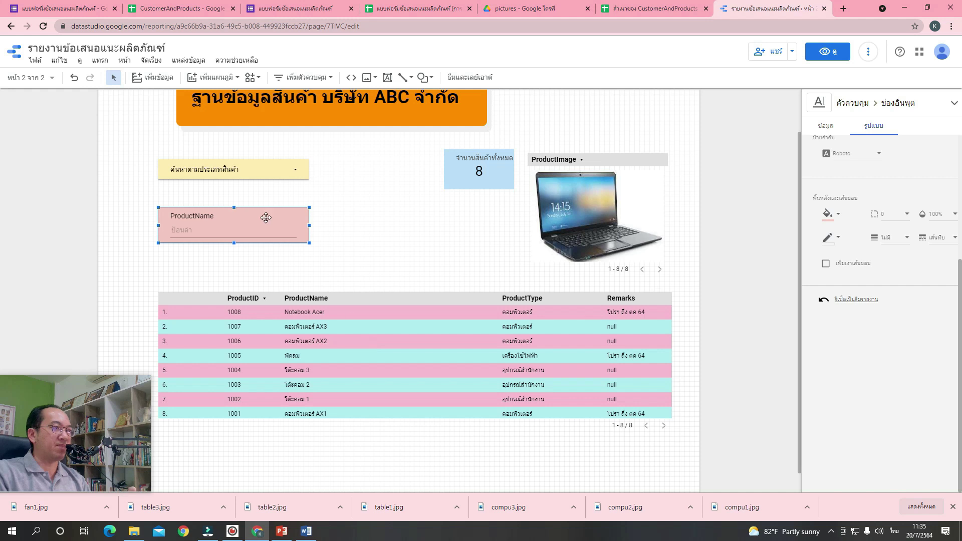
left_click(432, 333)
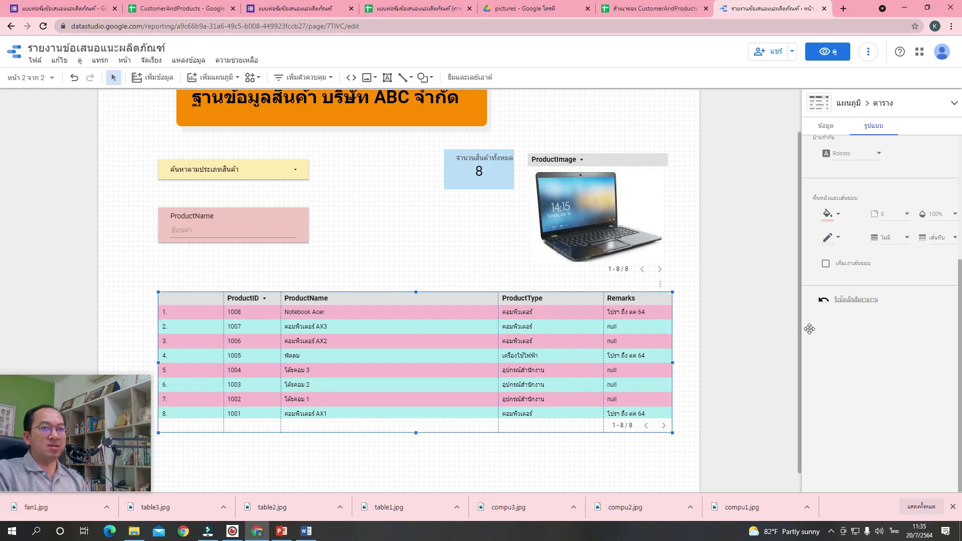
Tick the ใช้ตัวกรอง (apply filter) interaction for the product table and the ProductImage chart.
left_click(825, 126)
scroll(847, 240, "down", 7)
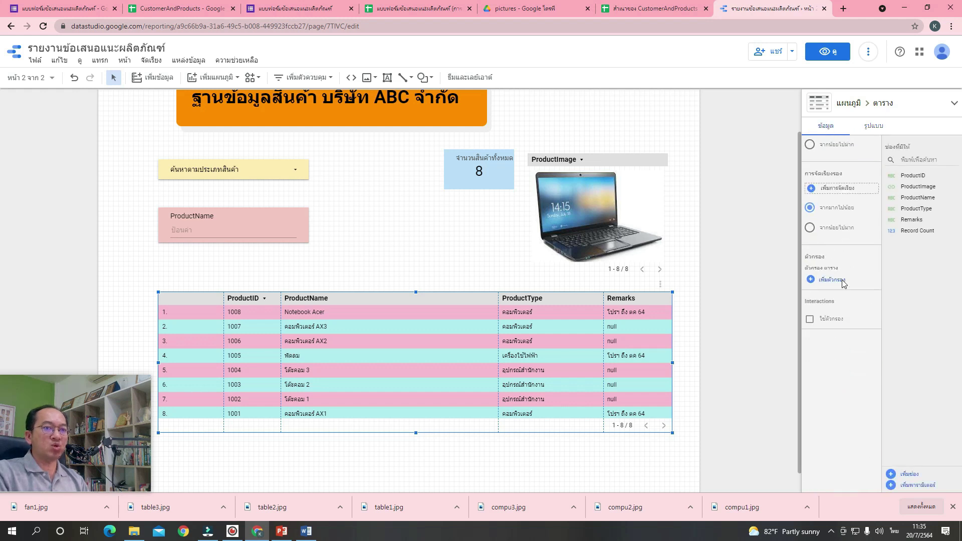
left_click(830, 314)
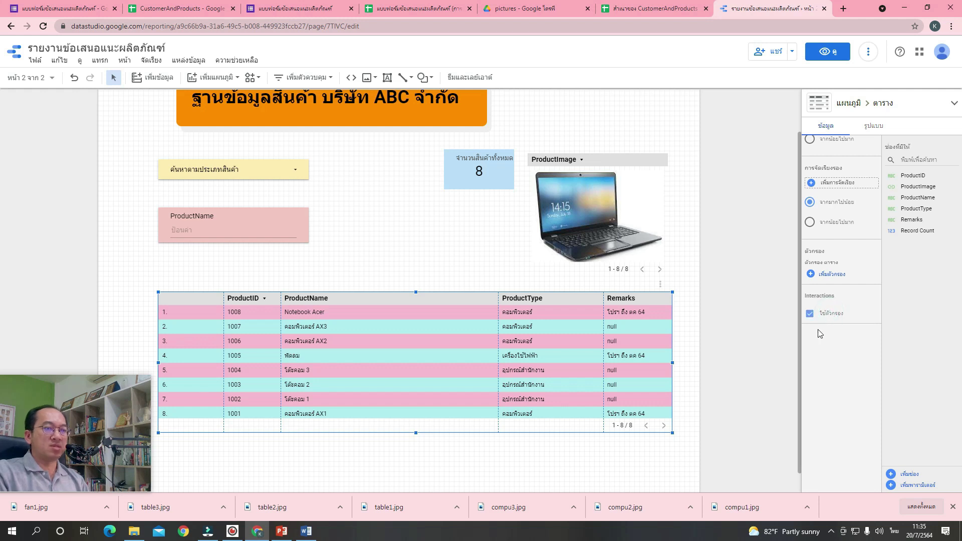
left_click(596, 204)
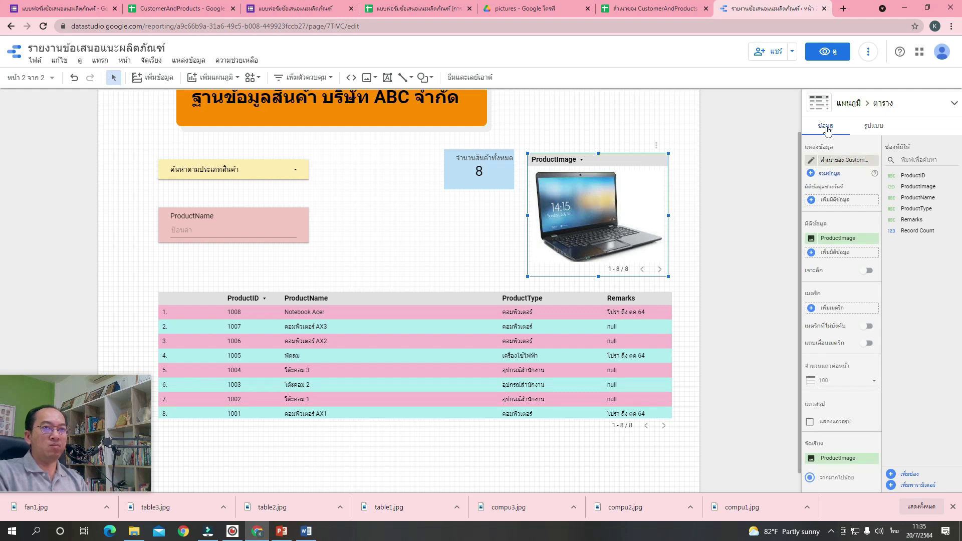
scroll(828, 282, "down", 6)
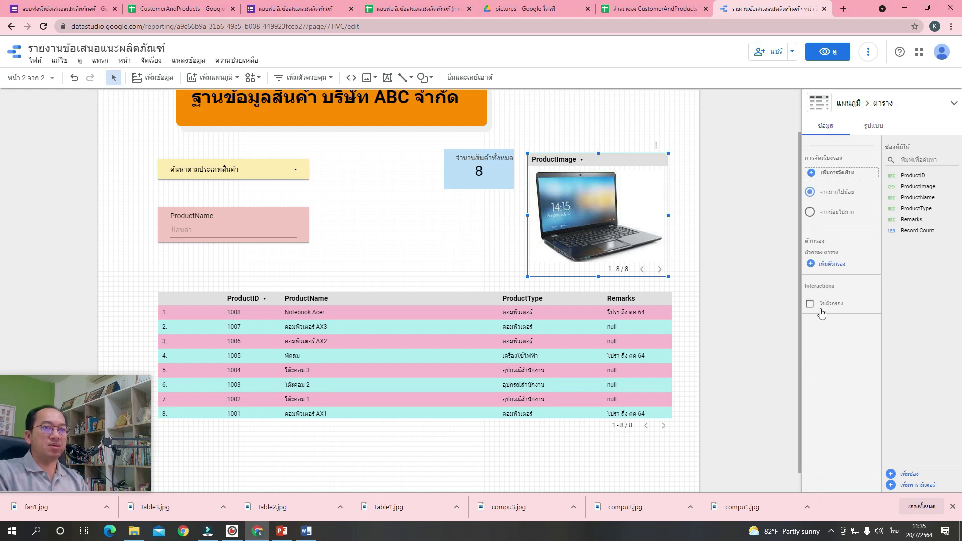
left_click(810, 304)
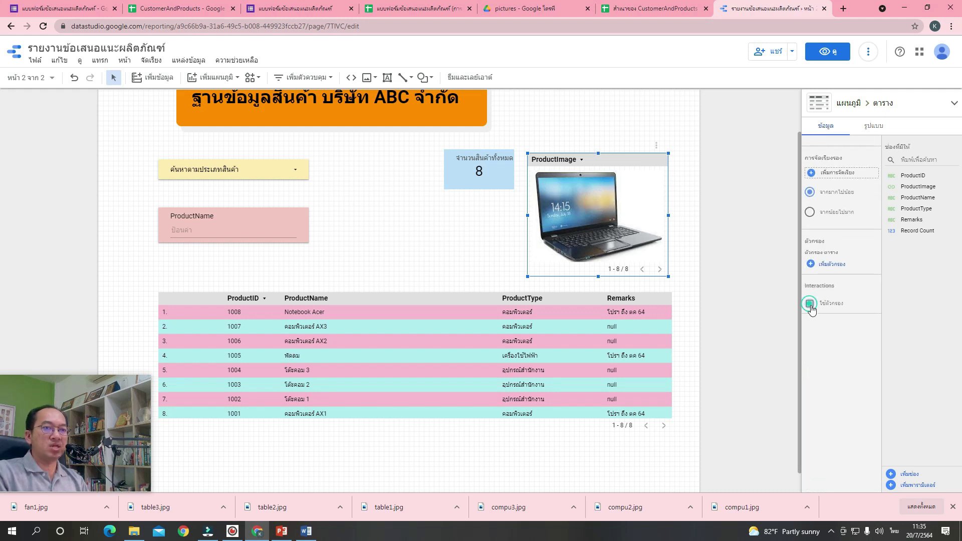
left_click(445, 267)
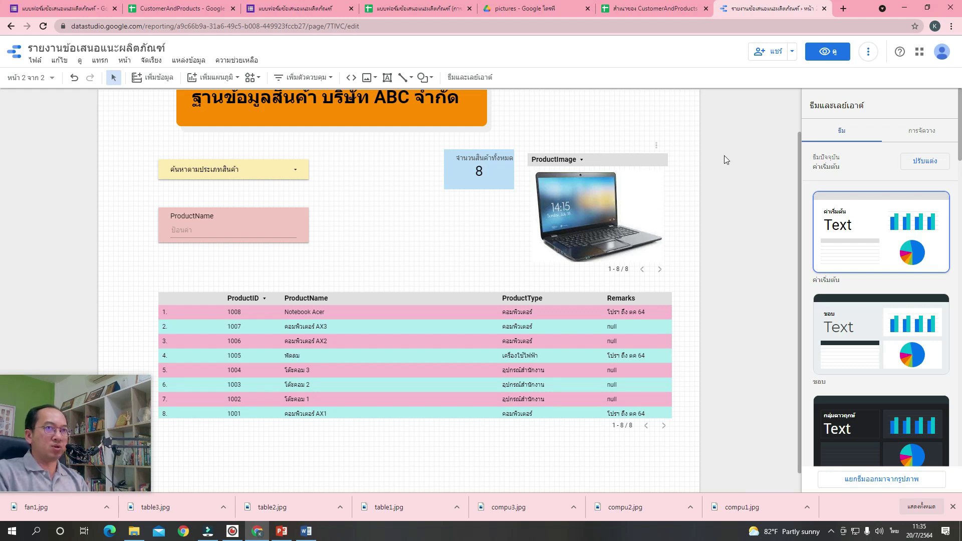
Preview page 2 in view mode and filter the product type to คอมพิวเตอร์ only.
left_click(827, 55)
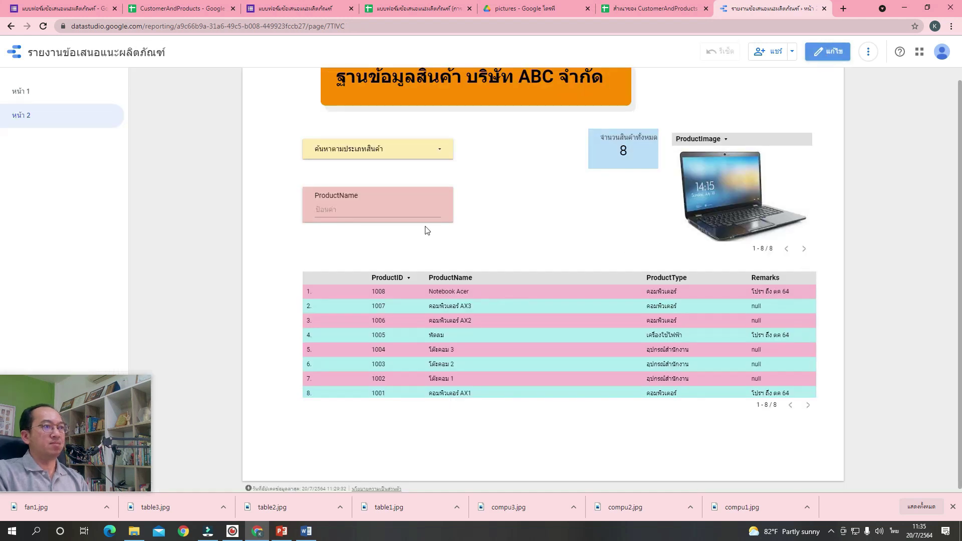
left_click(434, 149)
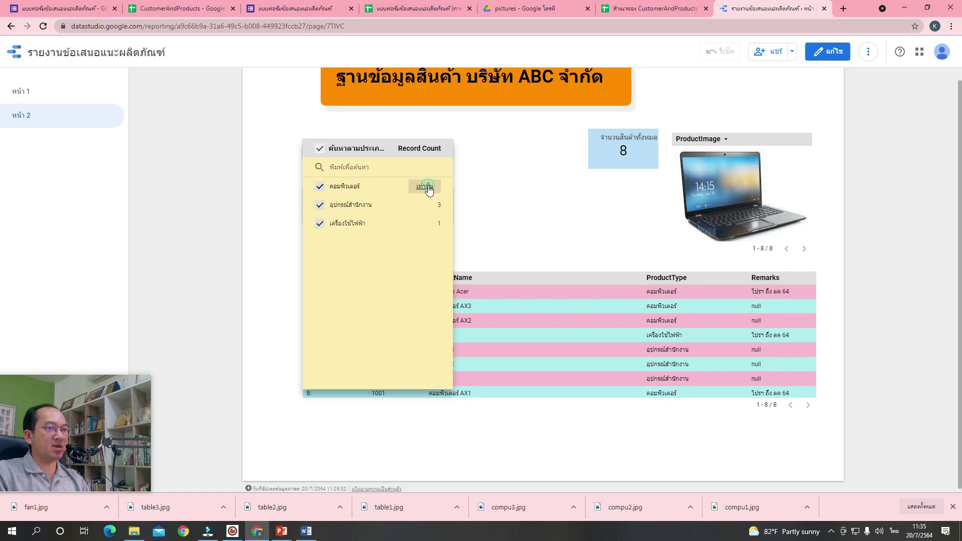
left_click(425, 187)
left_click(536, 196)
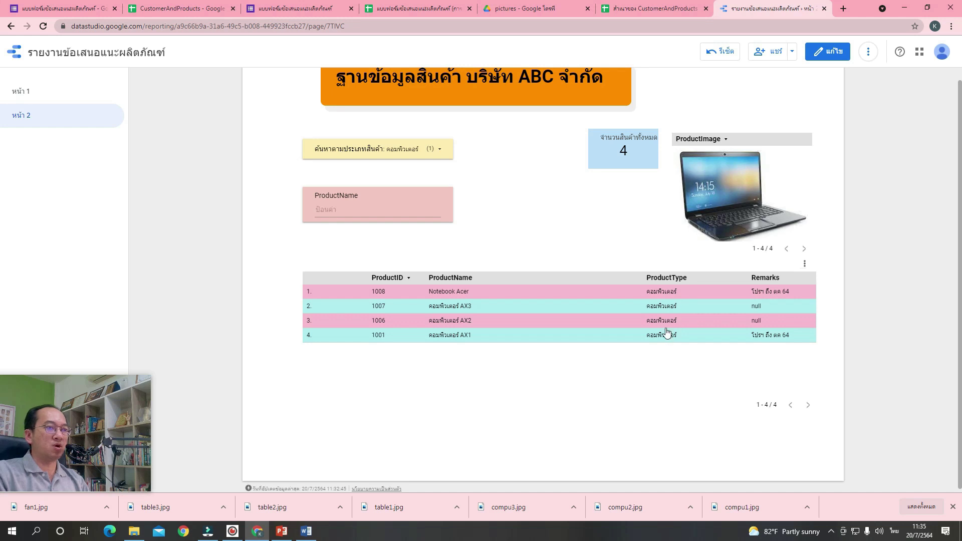
Filter the product type to อุปกรณ์สำนักงาน only, then return the report to edit mode.
left_click(436, 157)
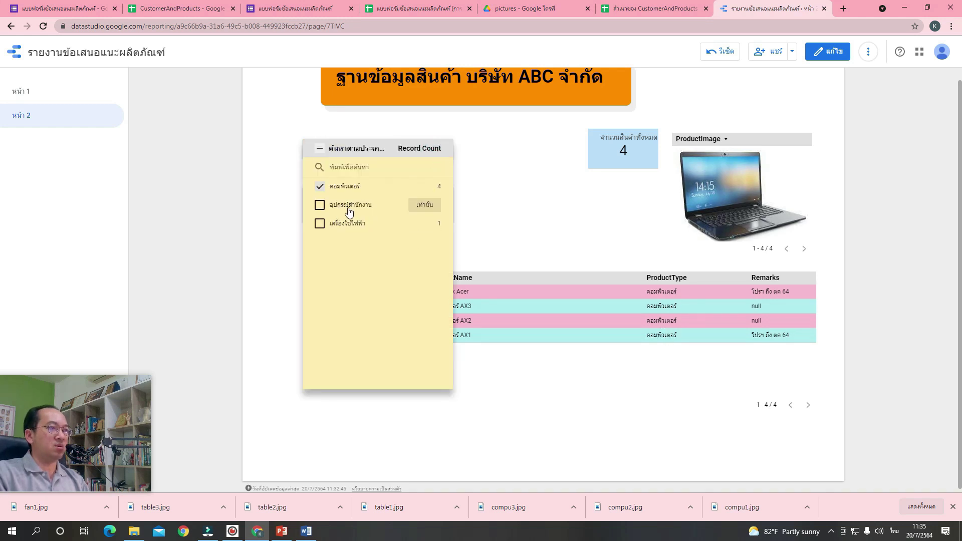
left_click(431, 207)
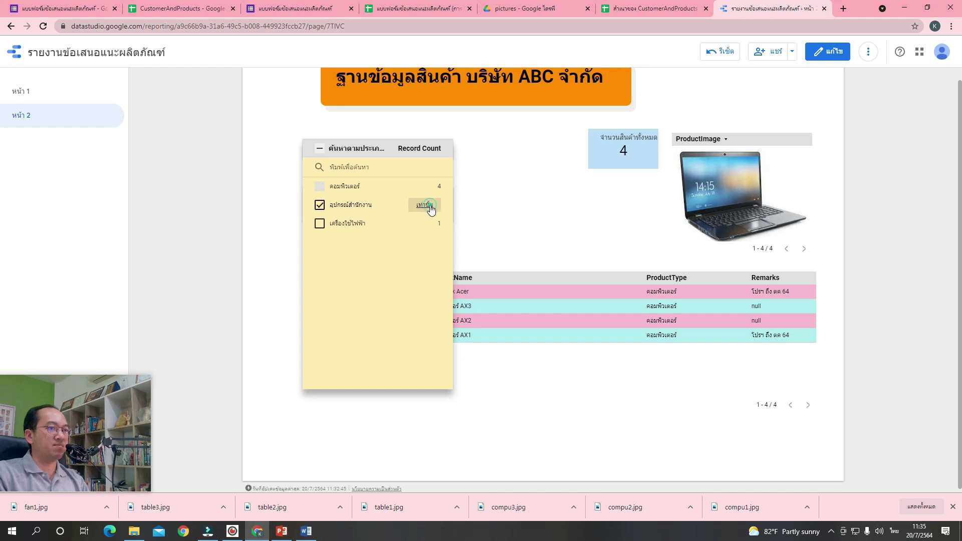
left_click(562, 224)
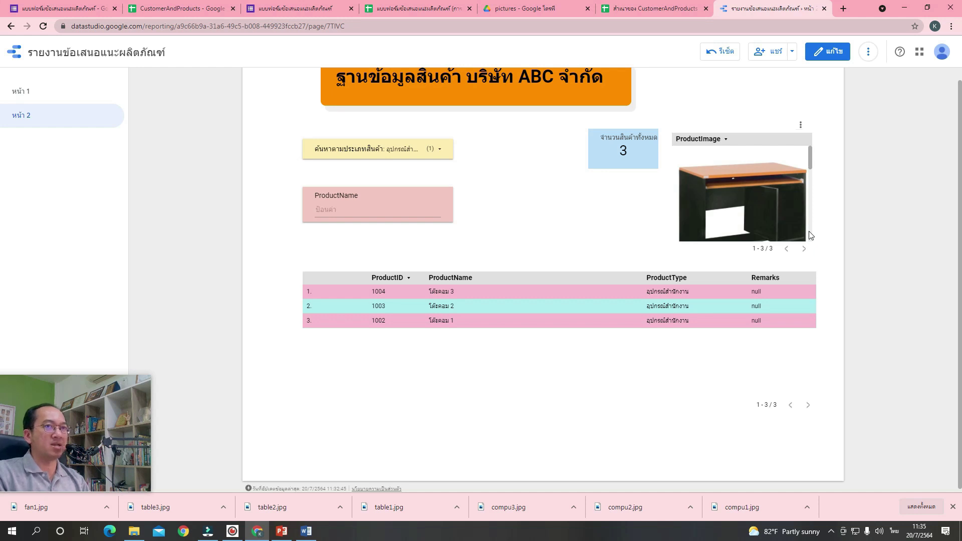
left_click(826, 51)
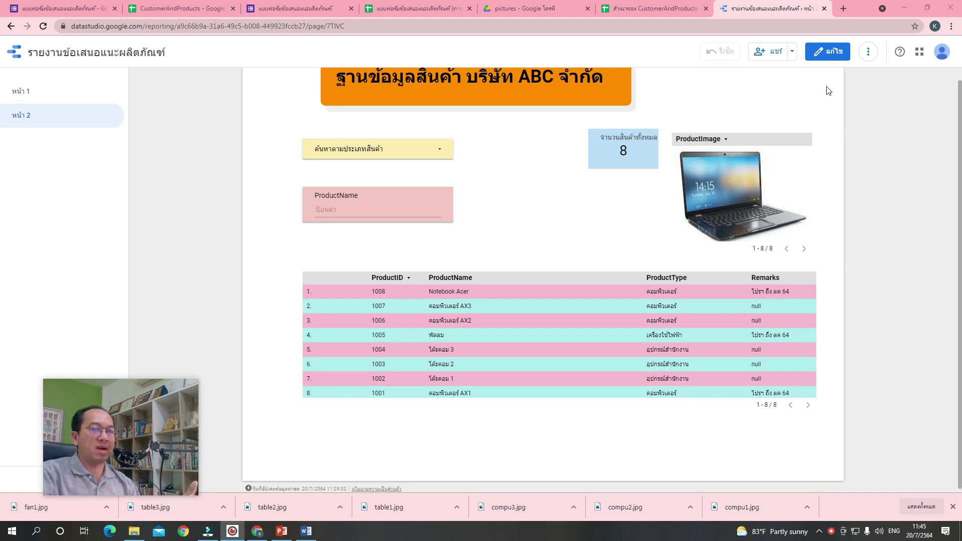
left_click(831, 60)
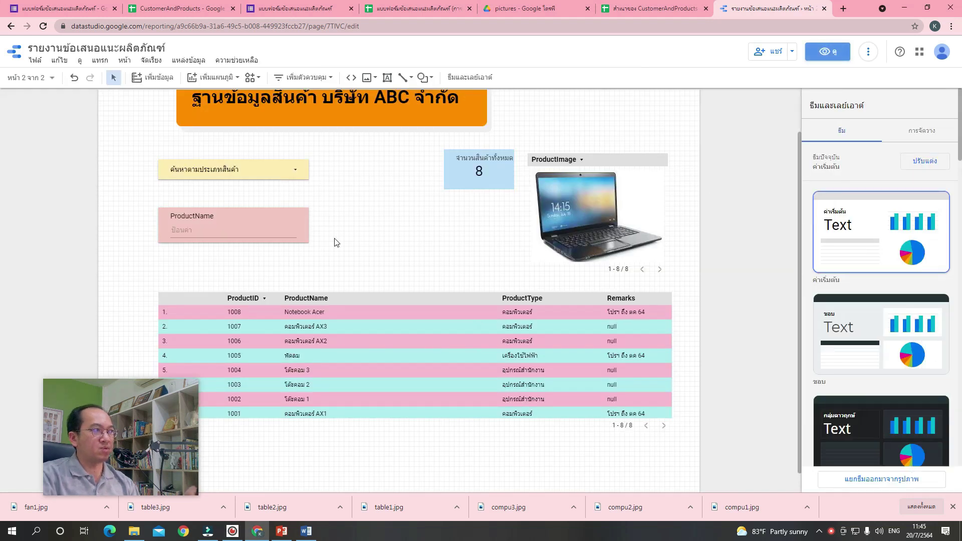
Add a new blank third page to the report.
left_click(52, 79)
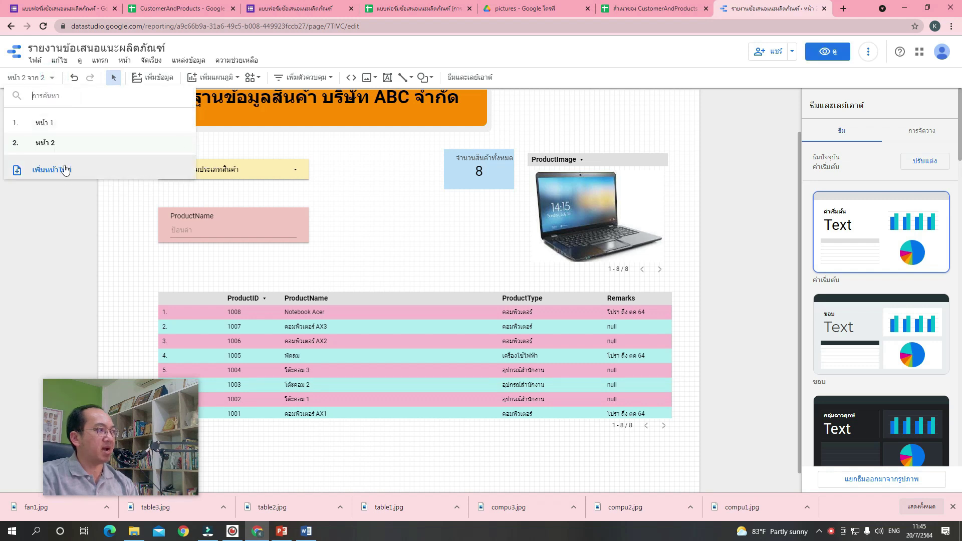
left_click(68, 175)
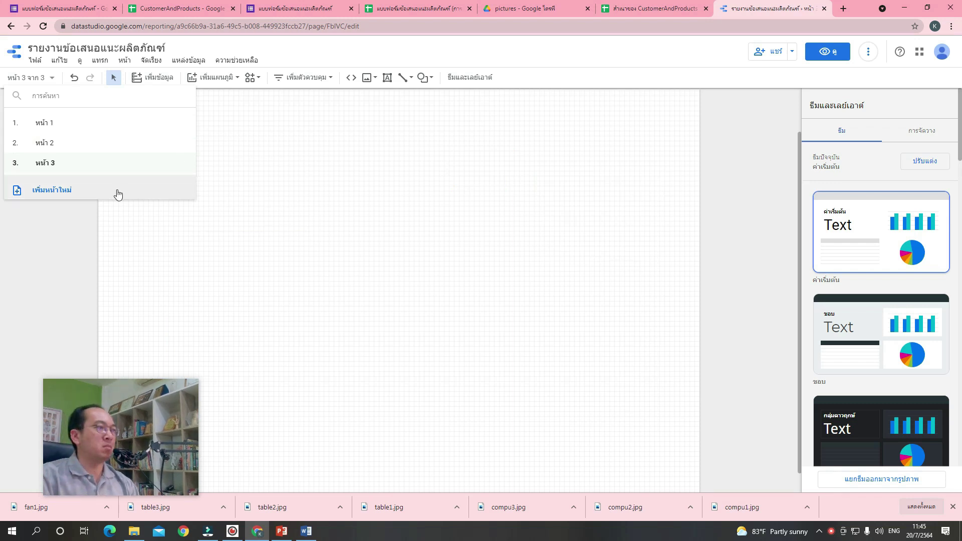
left_click(271, 186)
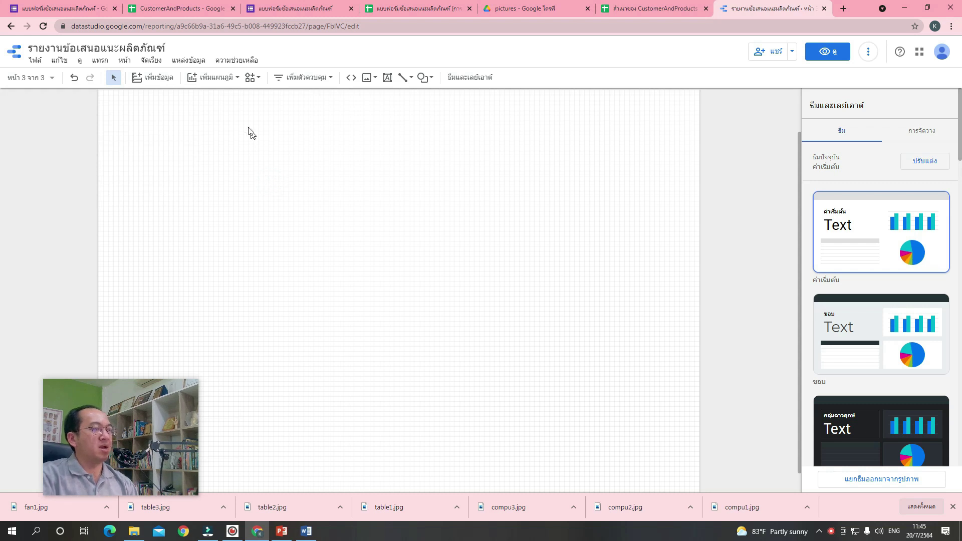
Add the product feedback form responses Google Sheet as a data source.
left_click(169, 79)
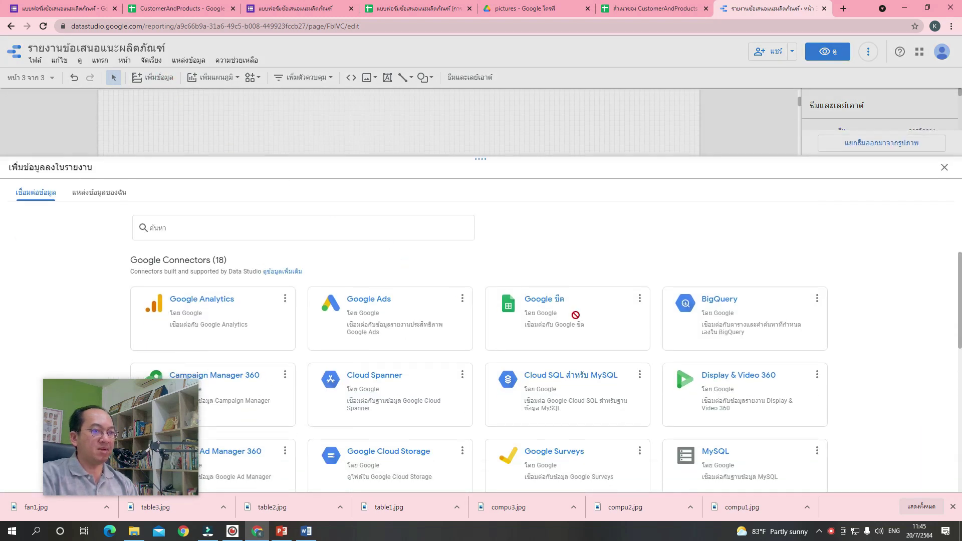
left_click(550, 310)
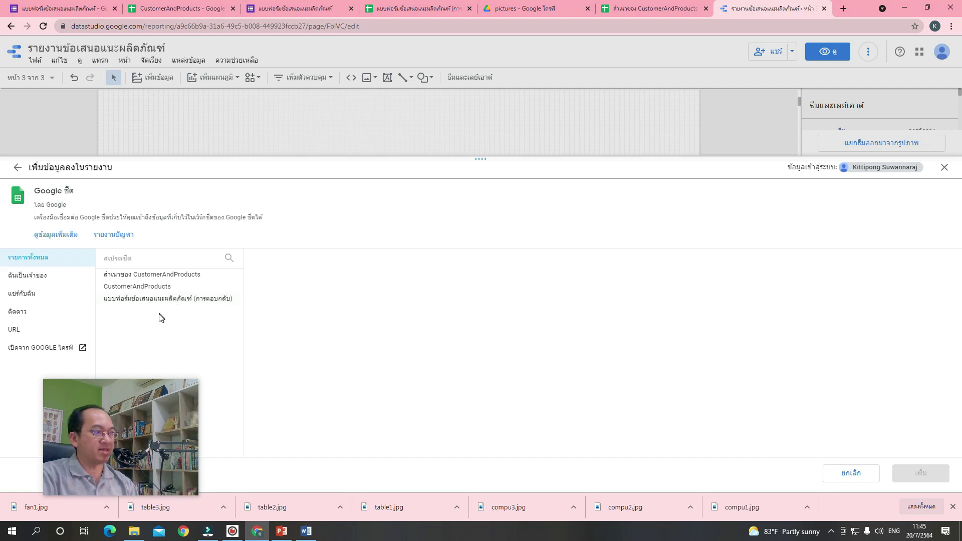
left_click(156, 305)
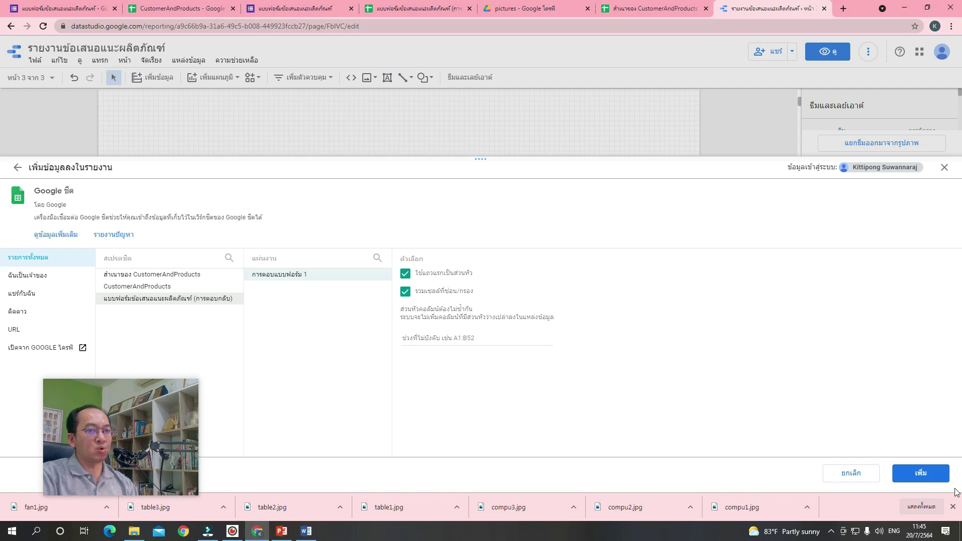
left_click(933, 480)
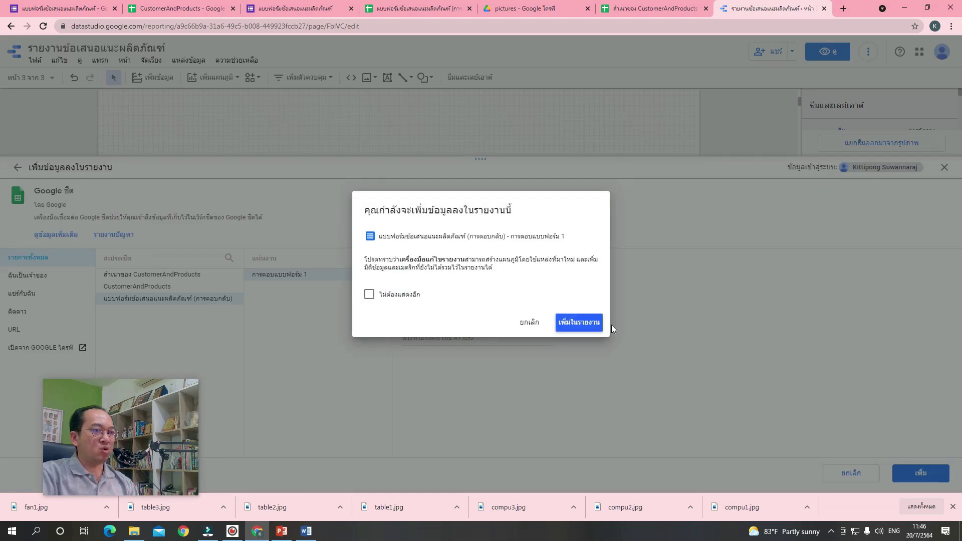
left_click(579, 324)
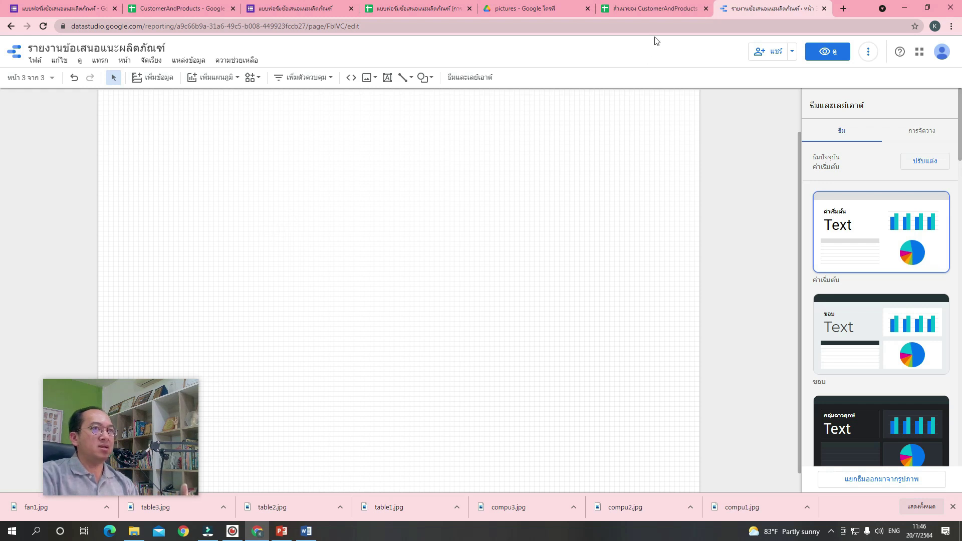
left_click(426, 8)
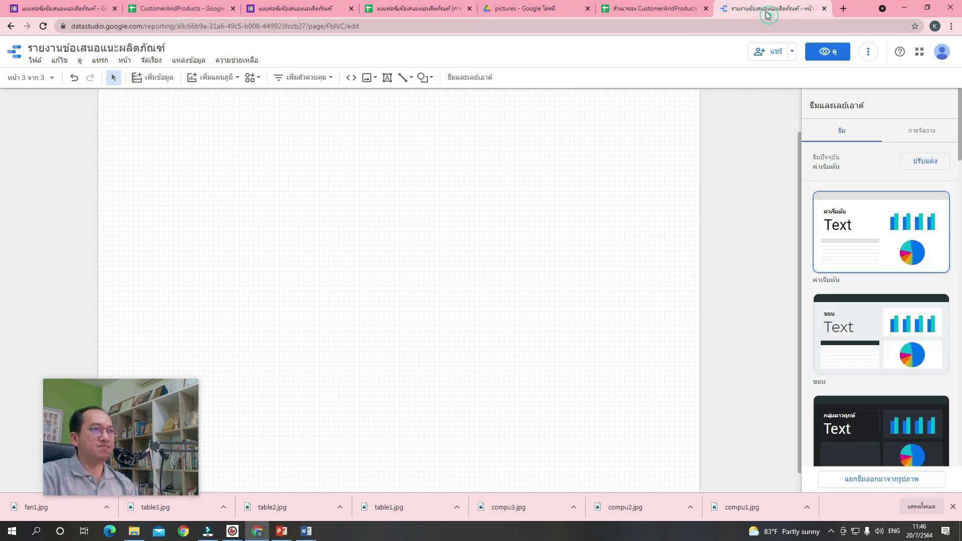
left_click(772, 9)
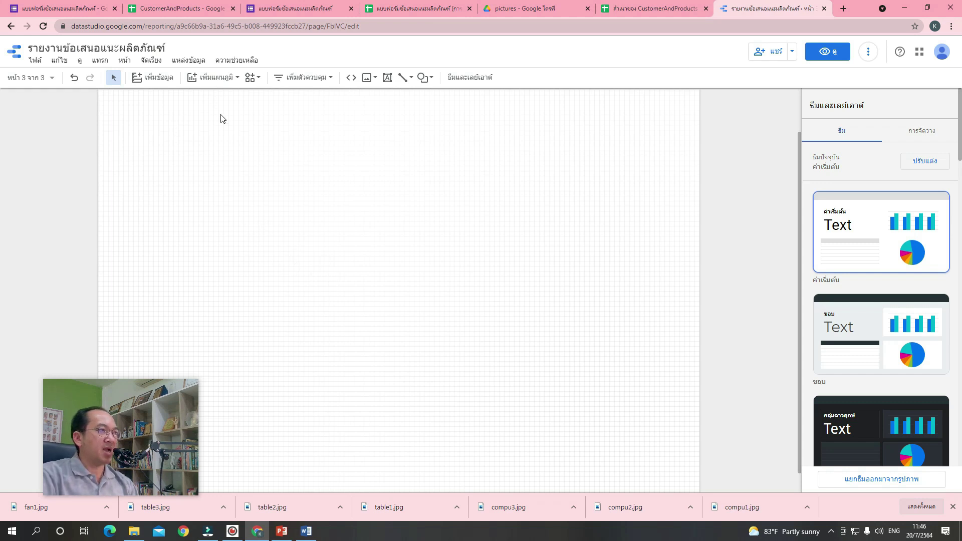
Place a CustomerPhone / Record Count table on page 3 and stretch it wider.
left_click(218, 81)
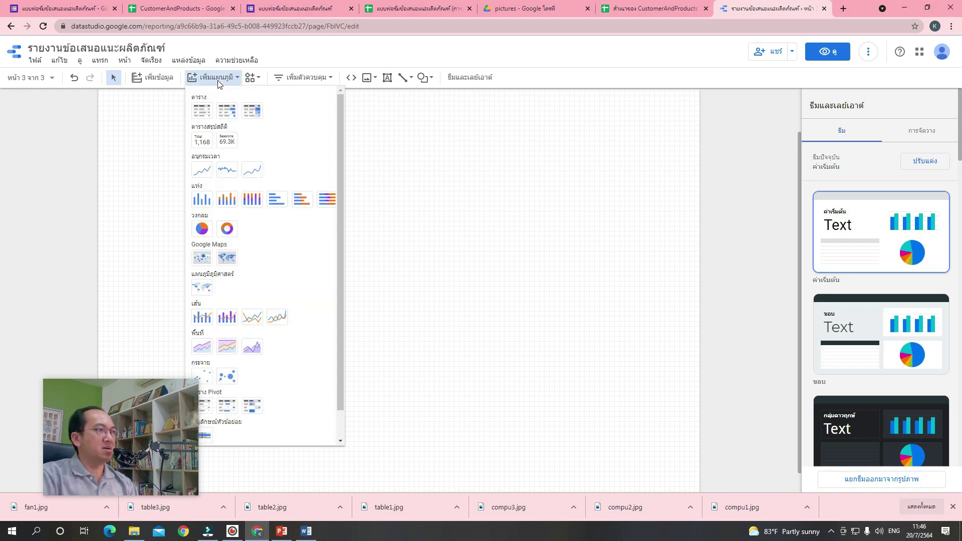
left_click(202, 110)
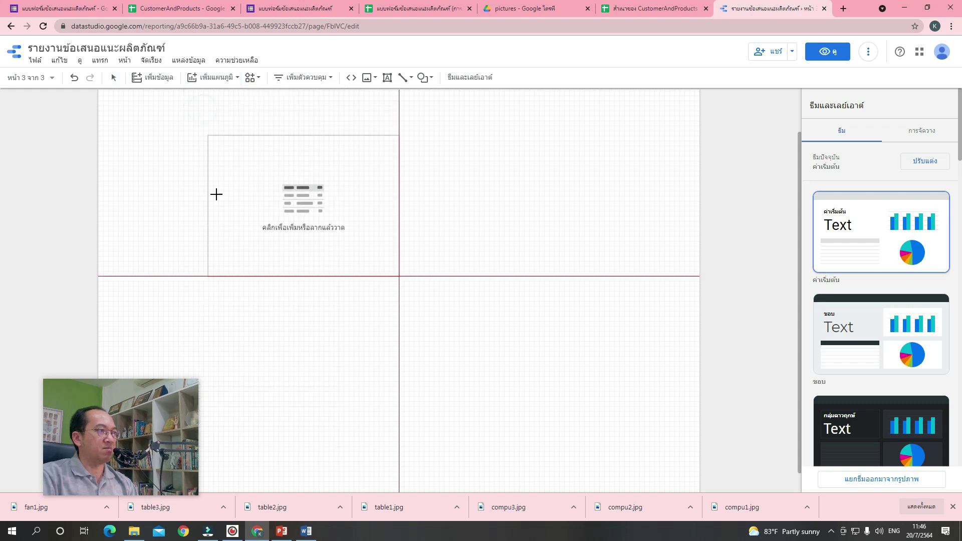
left_click(217, 324)
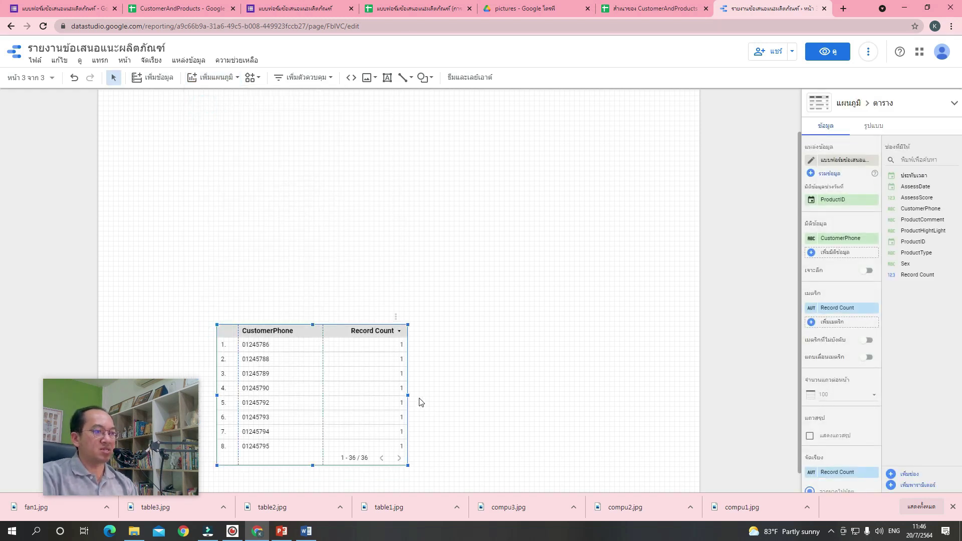
left_click_drag(406, 397, 681, 426)
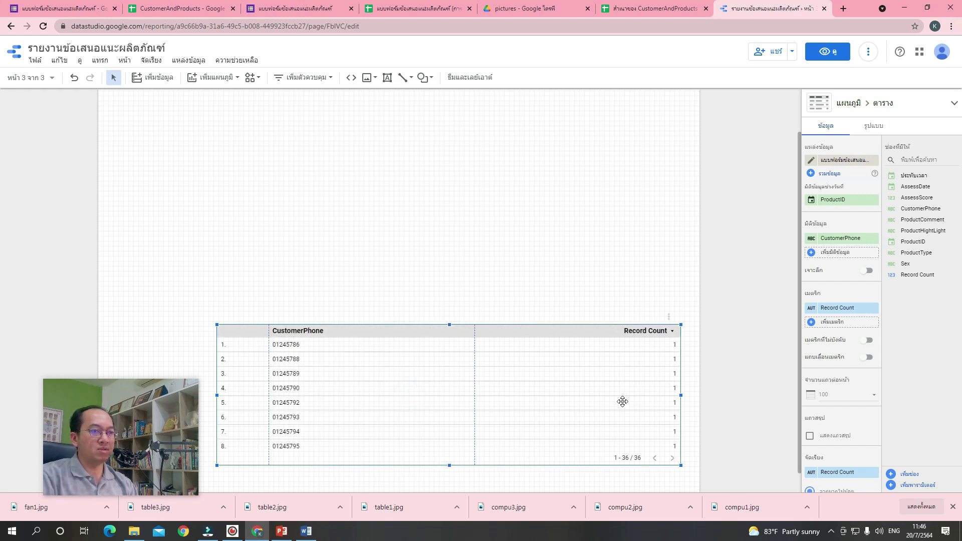
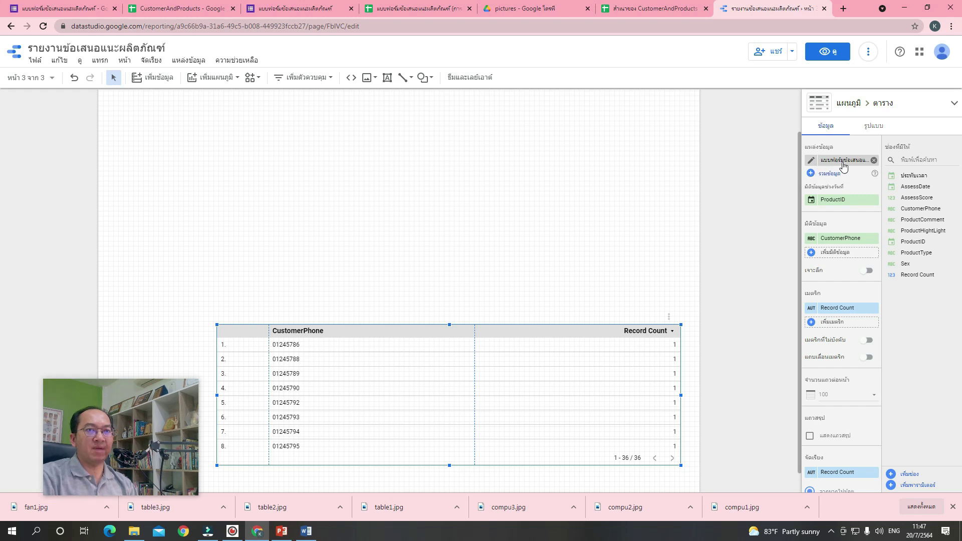
Compare the data source against the form responses sheet, then change ProductID from Date to Text.
left_click(812, 164)
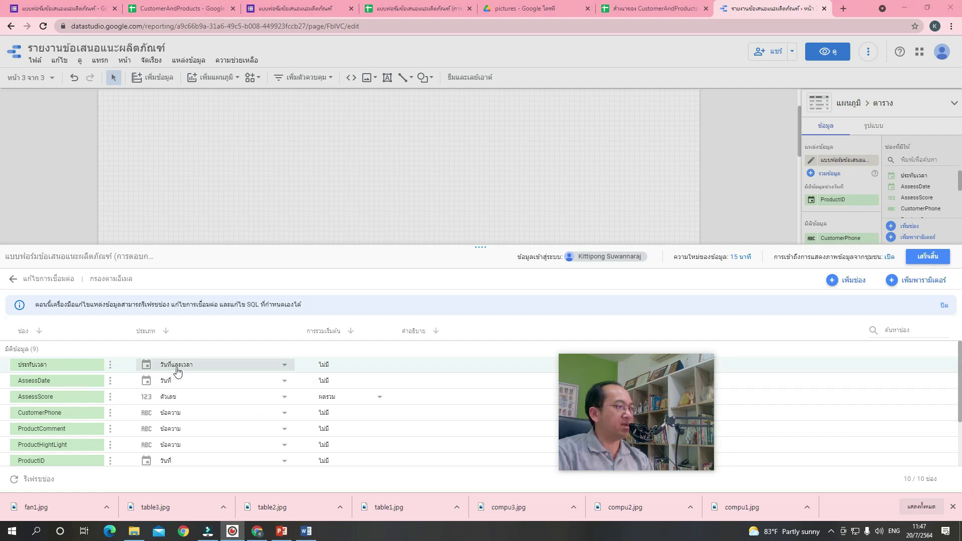
left_click(426, 8)
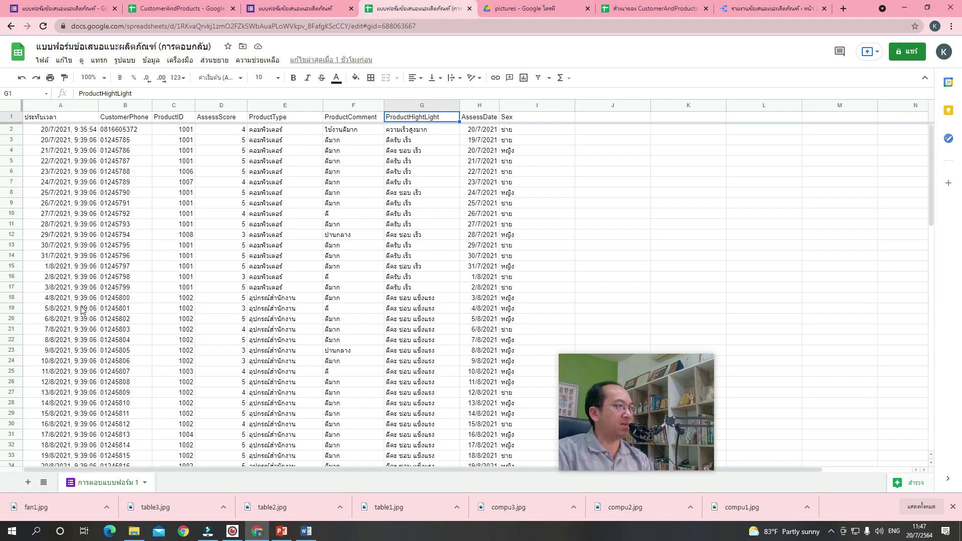
left_click(739, 10)
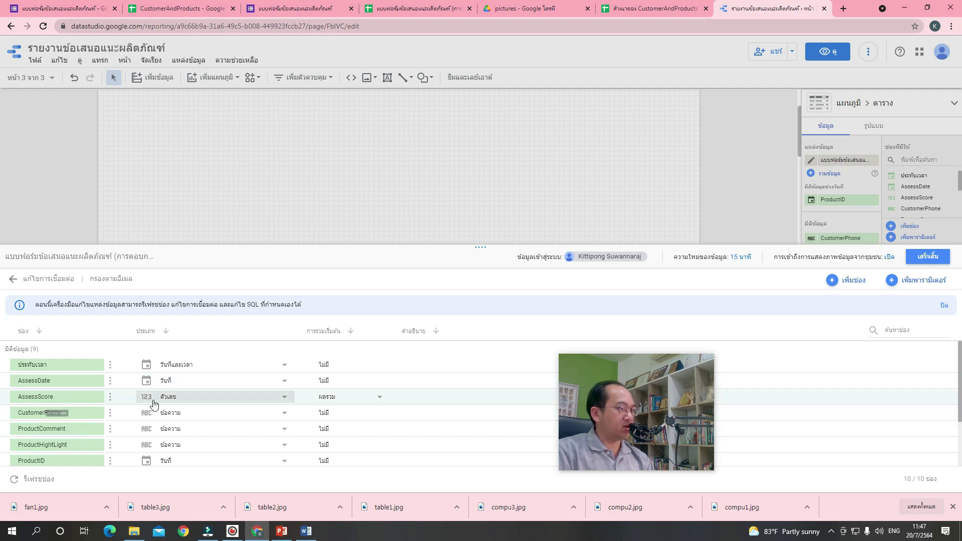
scroll(173, 417, "down", 1)
scroll(173, 417, "down", 2)
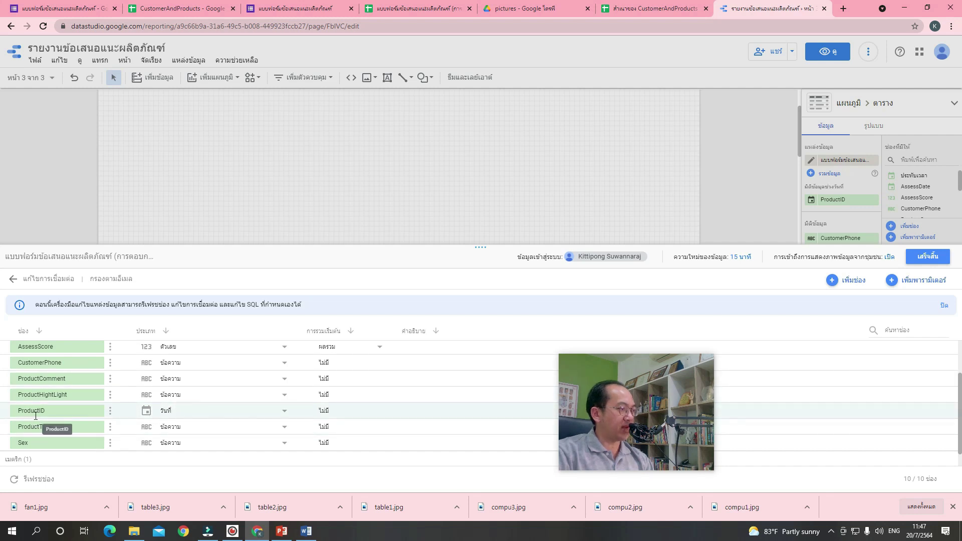
left_click(283, 412)
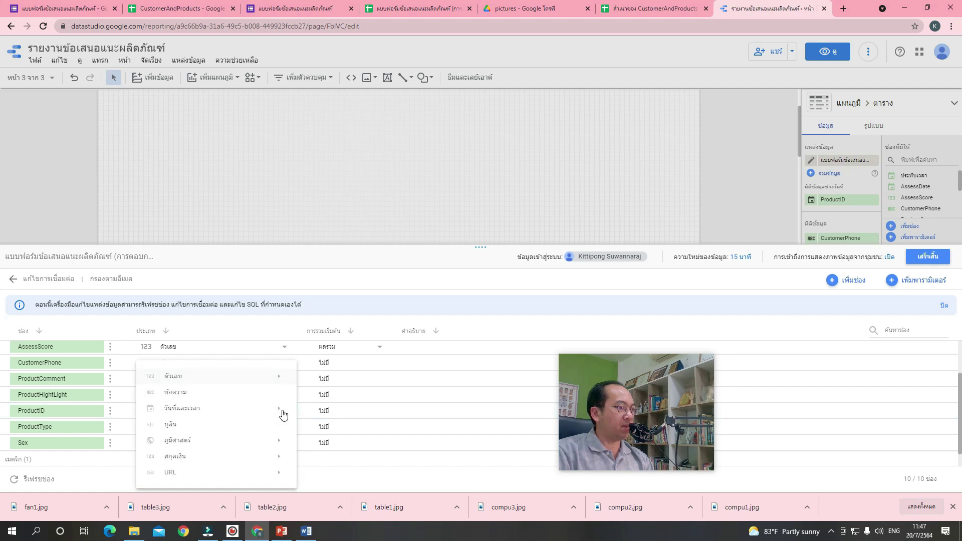
left_click(227, 394)
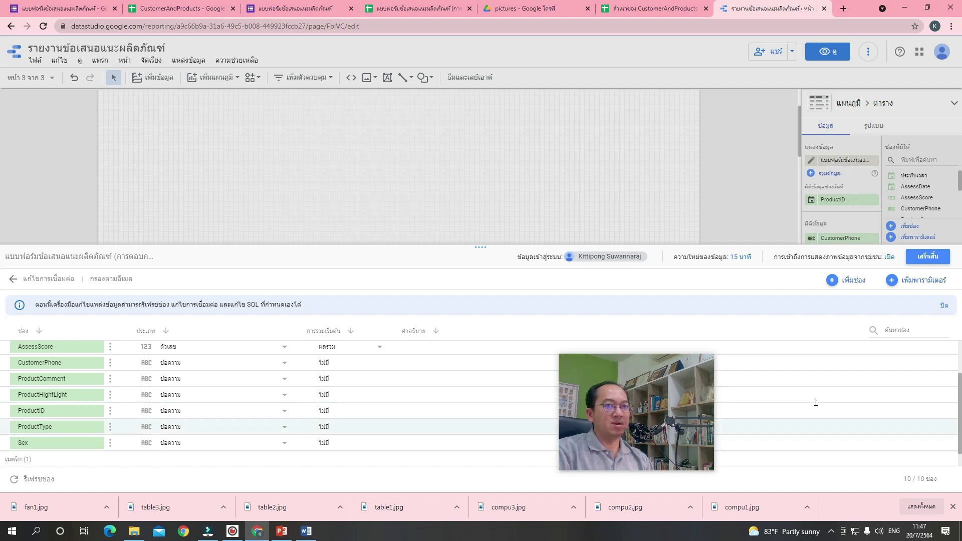
left_click(928, 258)
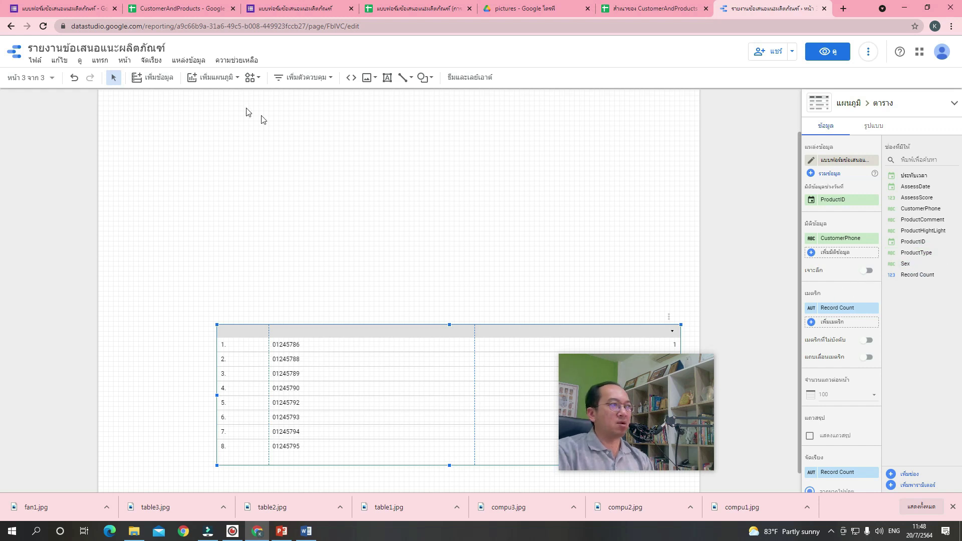
Reload the report and move the CustomerPhone table right and up on the page.
left_click(44, 29)
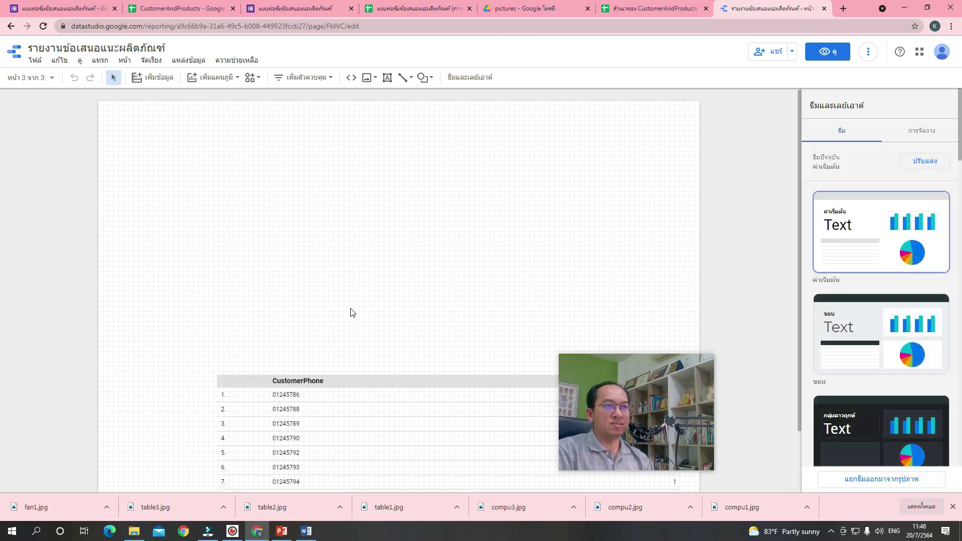
left_click(396, 420)
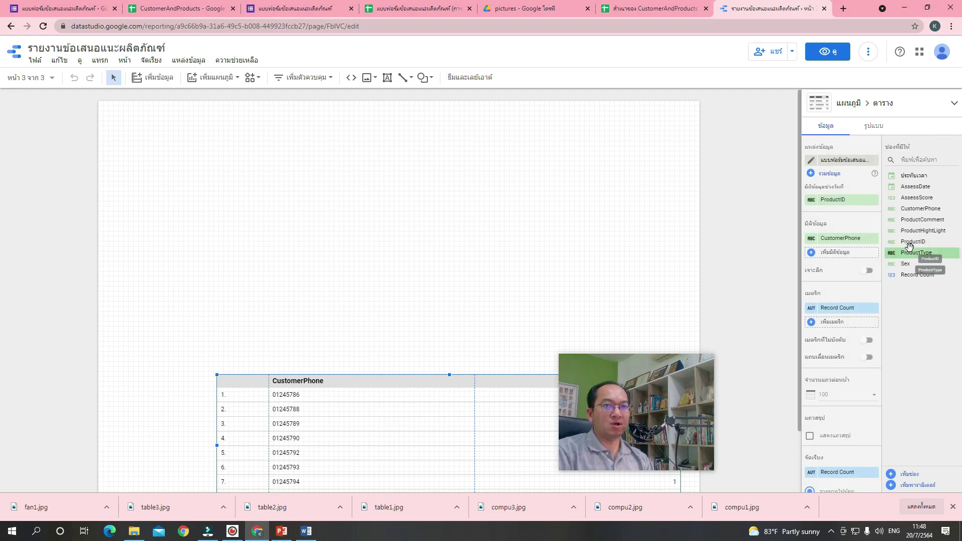
left_click_drag(913, 243, 377, 394)
left_click_drag(639, 396, 75, 423)
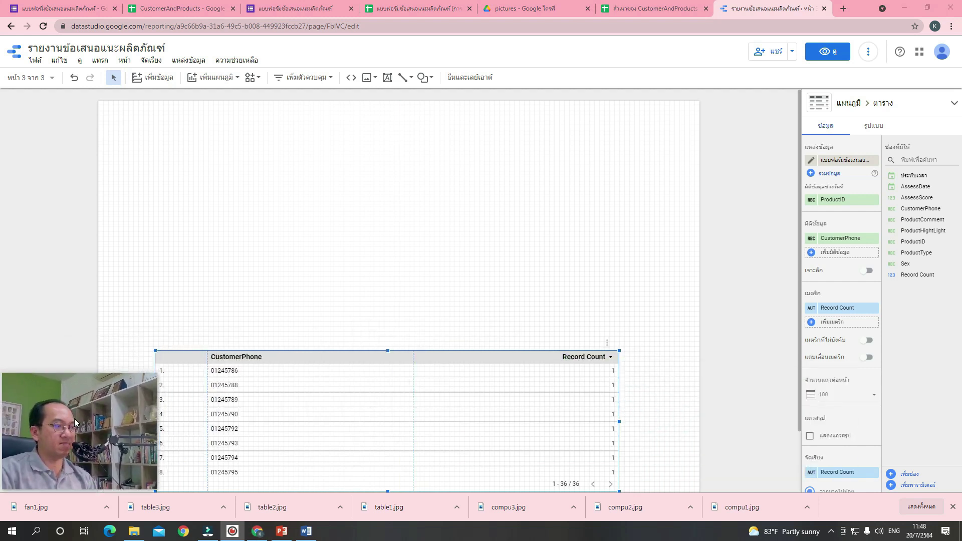
left_click_drag(217, 410, 260, 405)
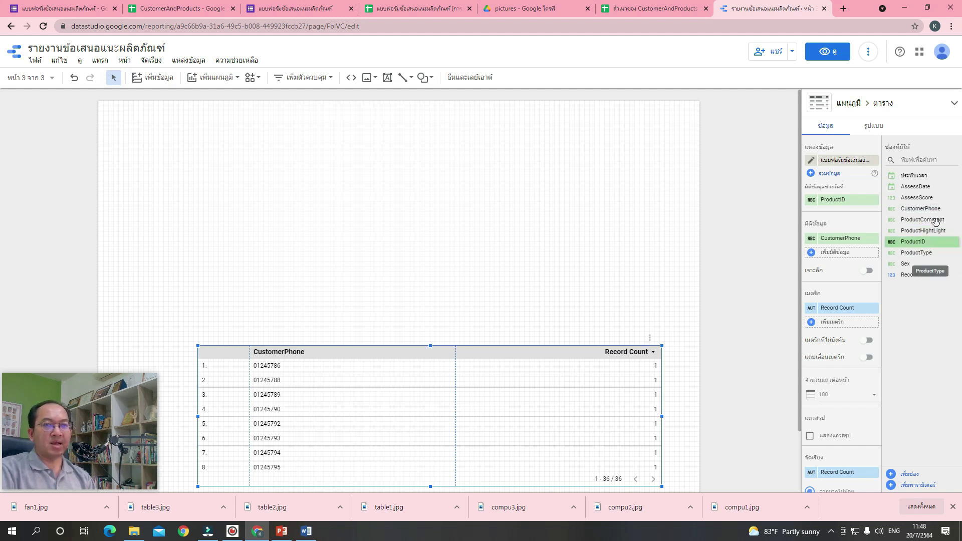
Add AssessDate (before CustomerPhone), ProductID, ProductType, ProductComment, ProductHightLight, AssessScore and Sex as dimensions.
left_click_drag(935, 187, 856, 255)
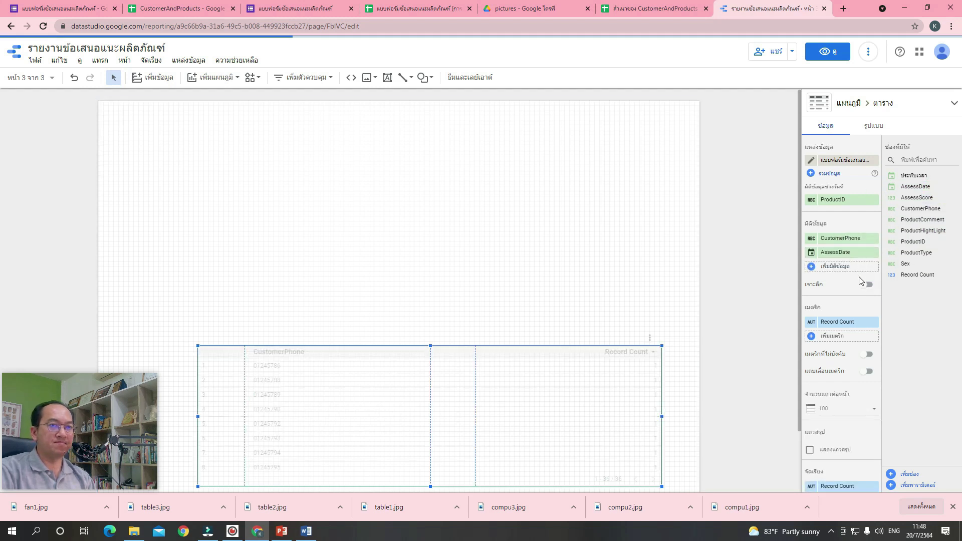
left_click_drag(846, 262, 849, 242)
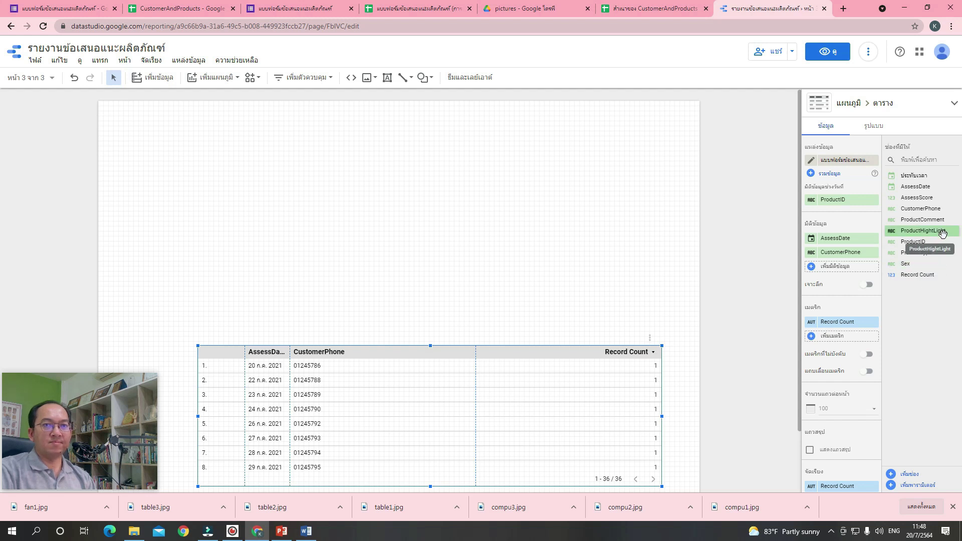
left_click_drag(932, 244, 856, 275)
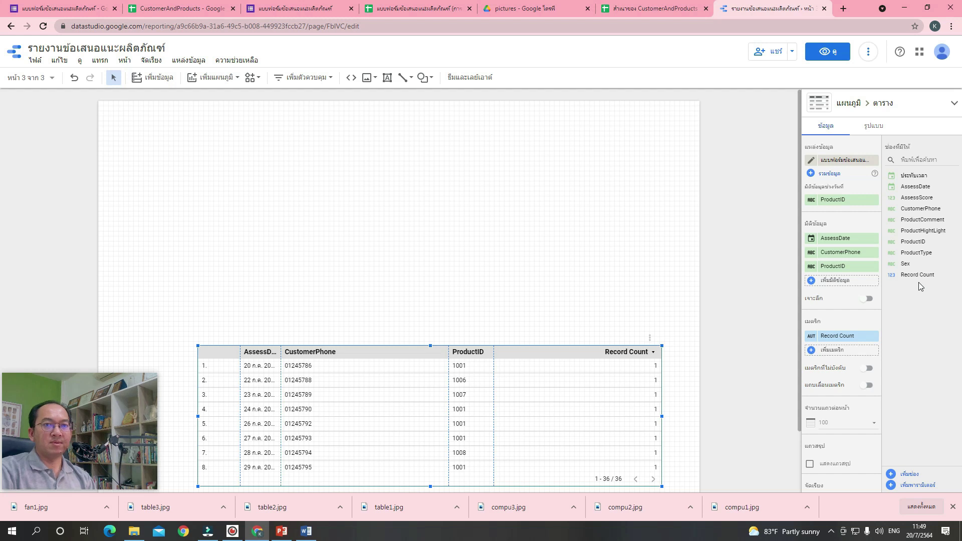
left_click_drag(925, 254, 848, 284)
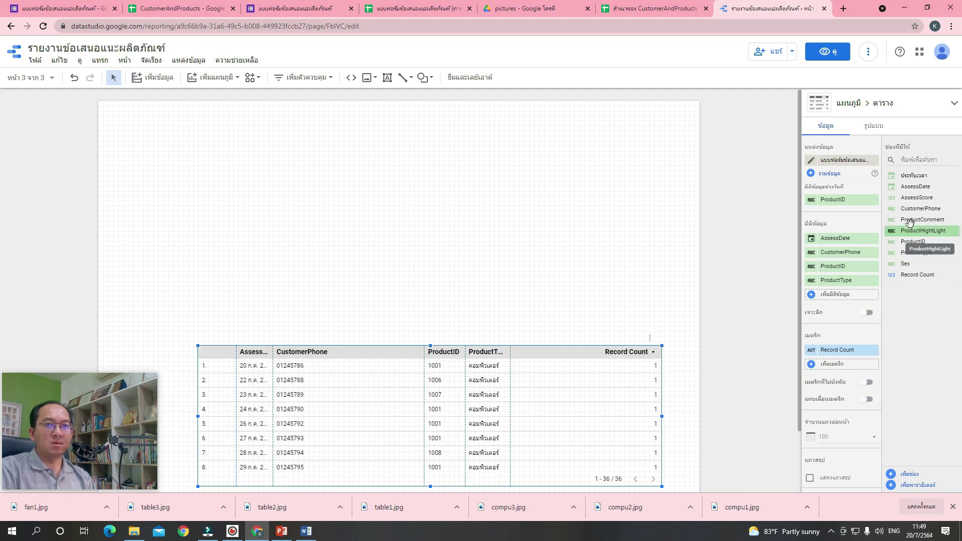
left_click_drag(915, 220, 831, 300)
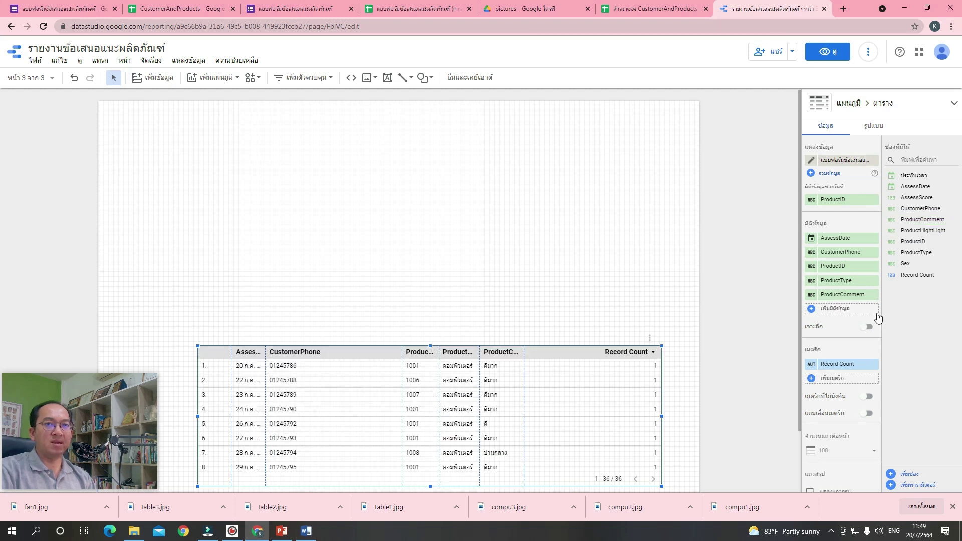
left_click_drag(924, 232, 854, 315)
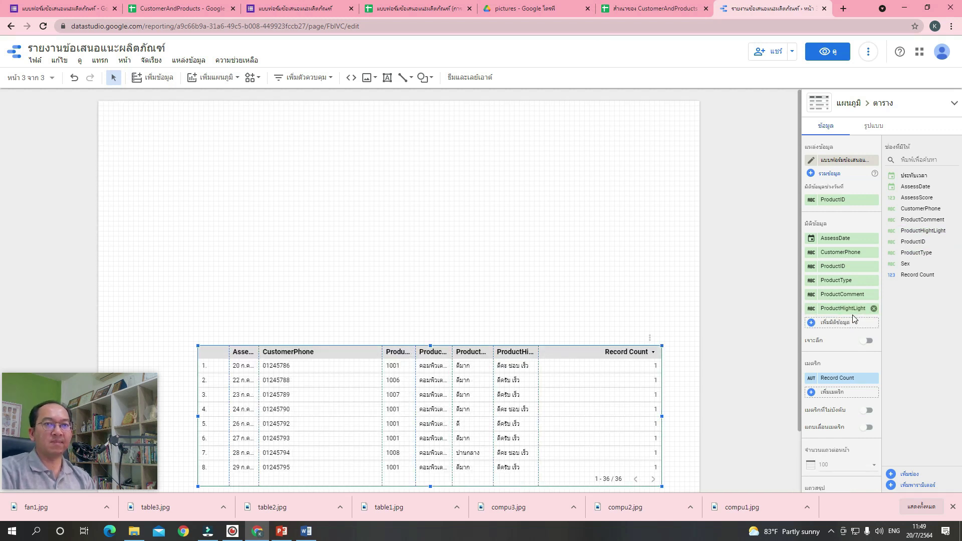
left_click_drag(926, 198, 848, 324)
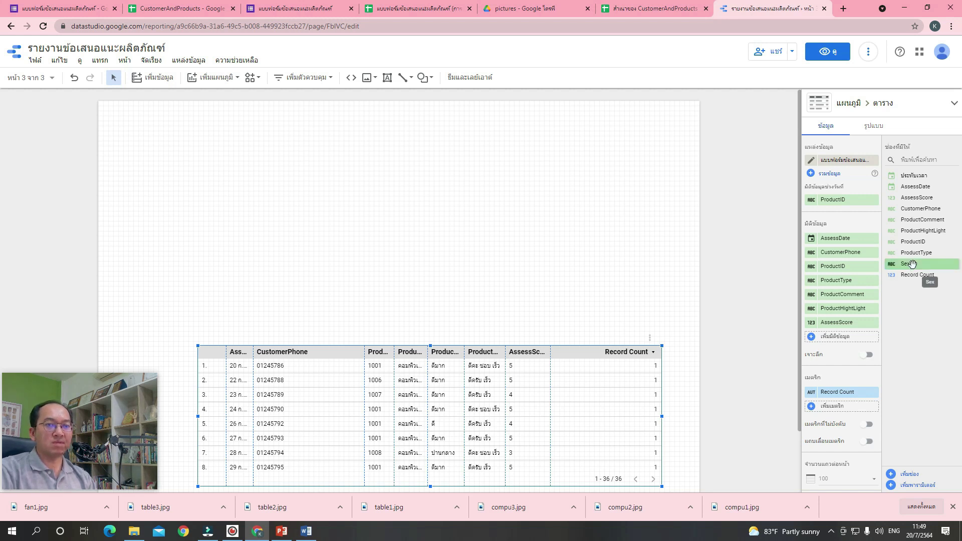
left_click_drag(912, 264, 835, 341)
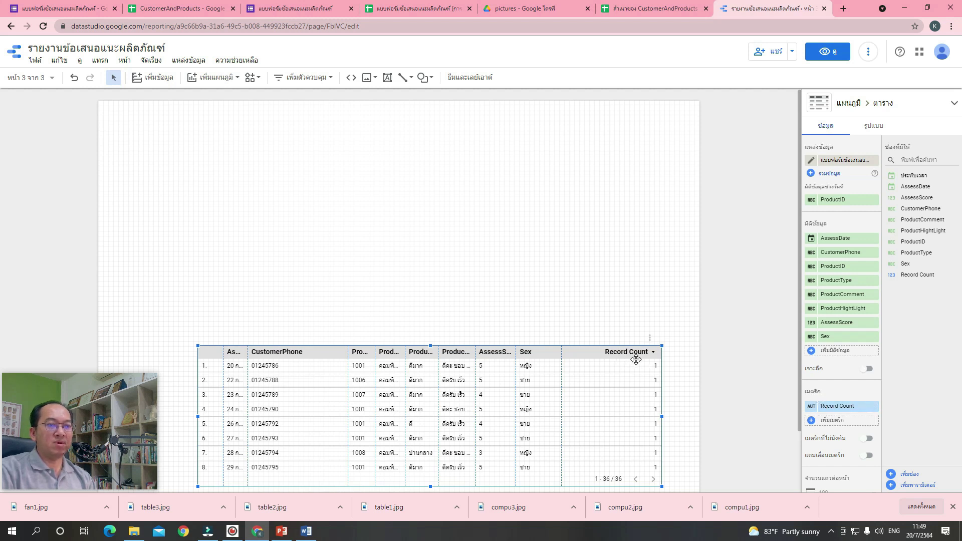
Remove the Record Count metric and widen the table, adjusting AssessDate and CustomerPhone columns.
left_click(873, 406)
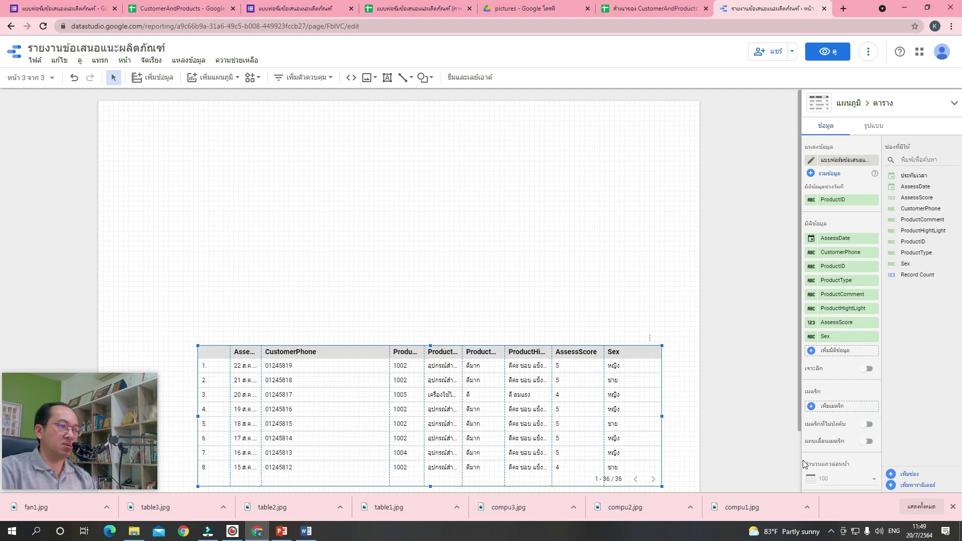
left_click_drag(261, 353, 305, 358)
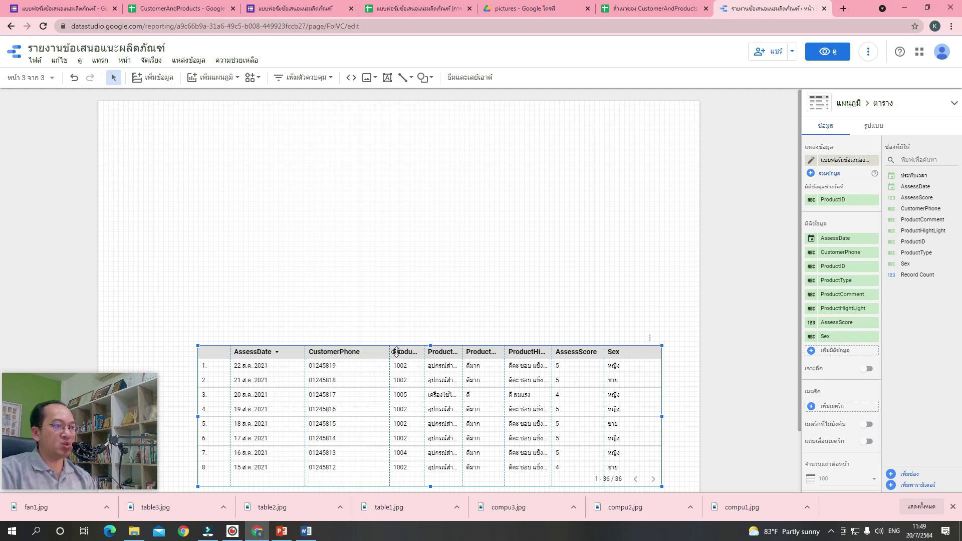
left_click_drag(390, 352, 378, 352)
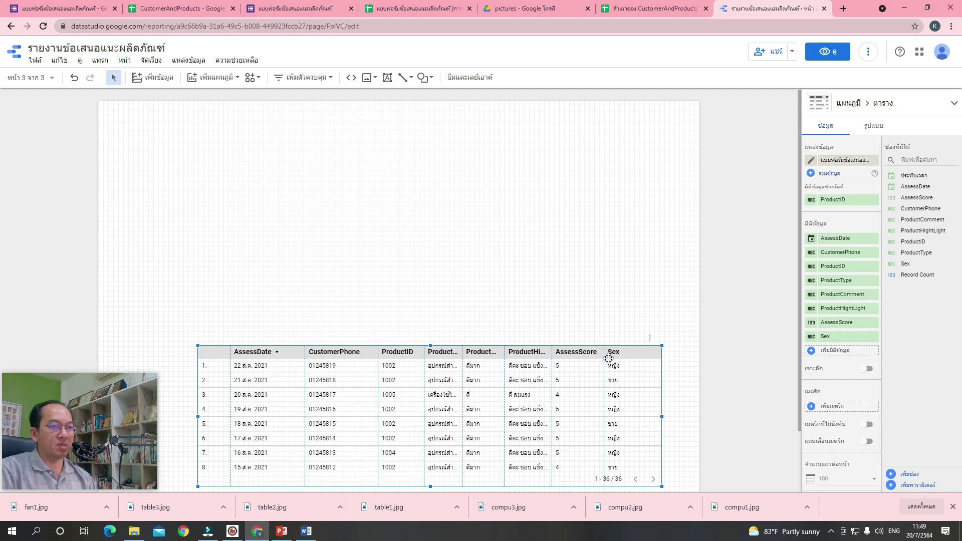
left_click_drag(661, 415, 690, 418)
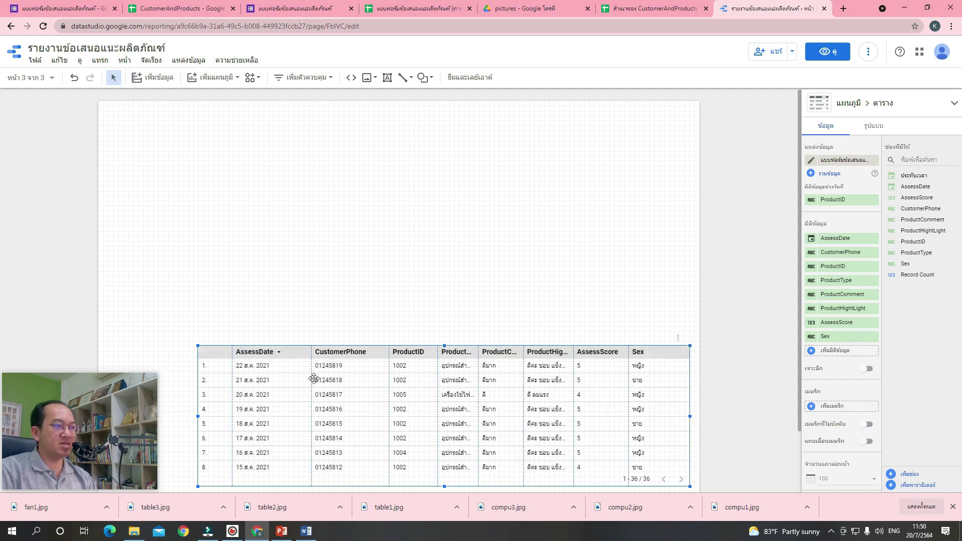
left_click_drag(288, 387, 257, 380)
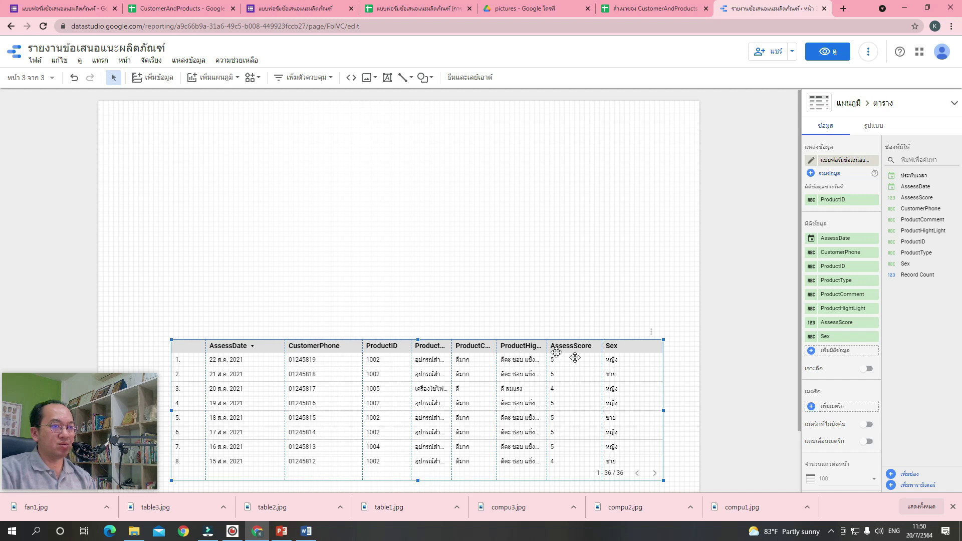
Widen AssessScore and ProductHightLight columns; narrow AssessDate, CustomerPhone and ProductID so ProductType fits.
left_click_drag(602, 348, 628, 350)
left_click_drag(548, 346, 577, 346)
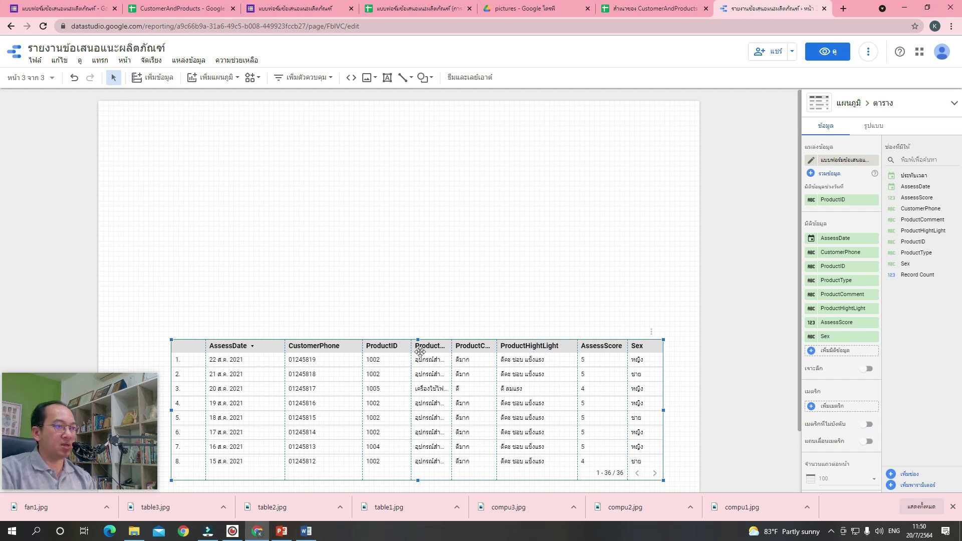
left_click_drag(450, 348, 457, 351)
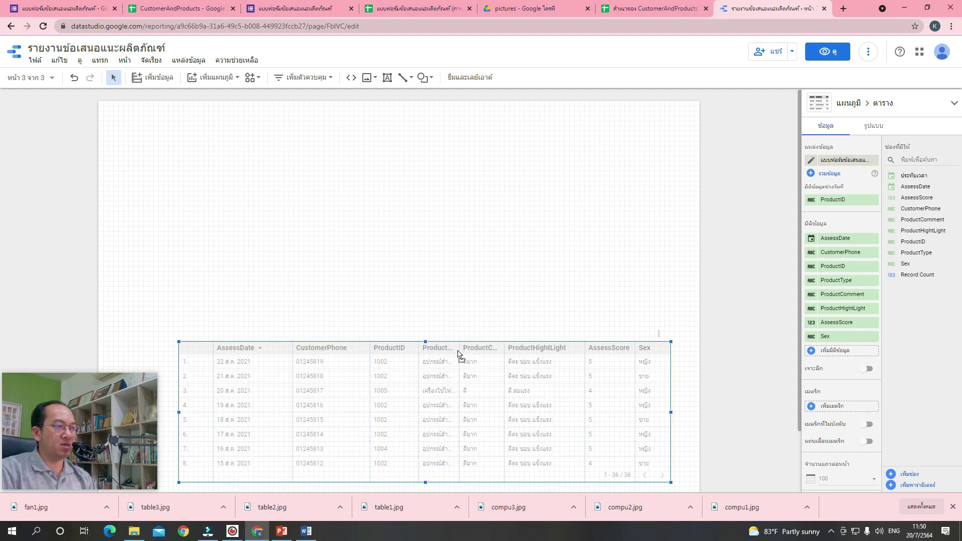
left_click_drag(292, 348, 269, 348)
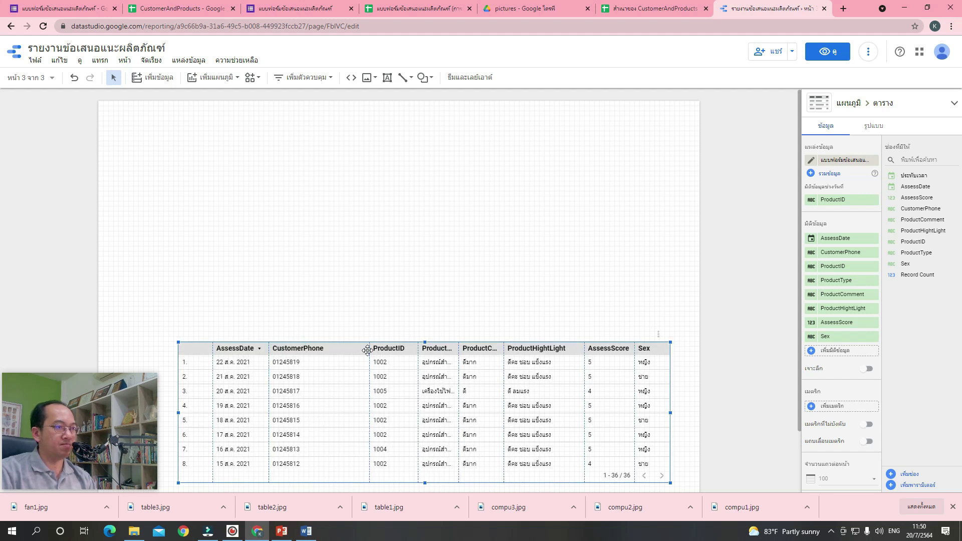
left_click_drag(370, 350, 330, 350)
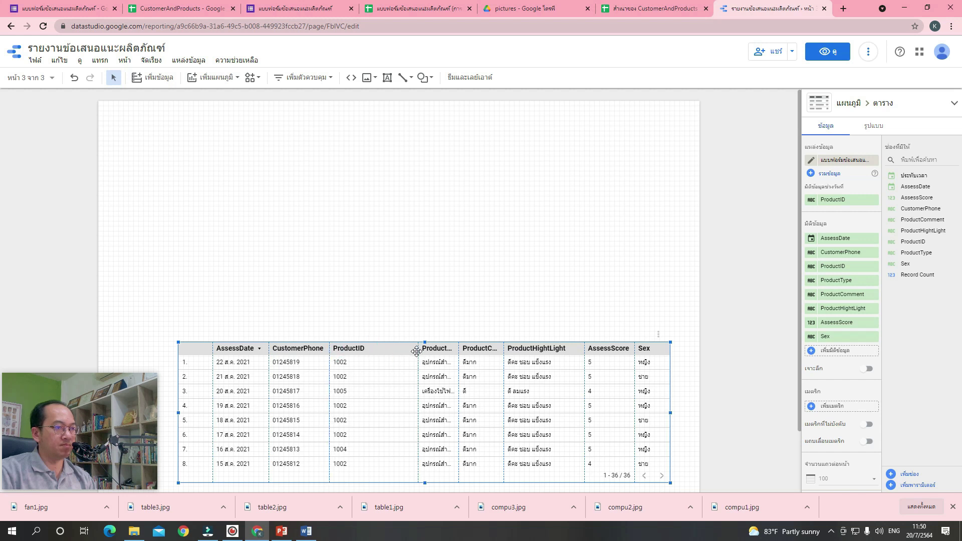
left_click_drag(418, 350, 376, 350)
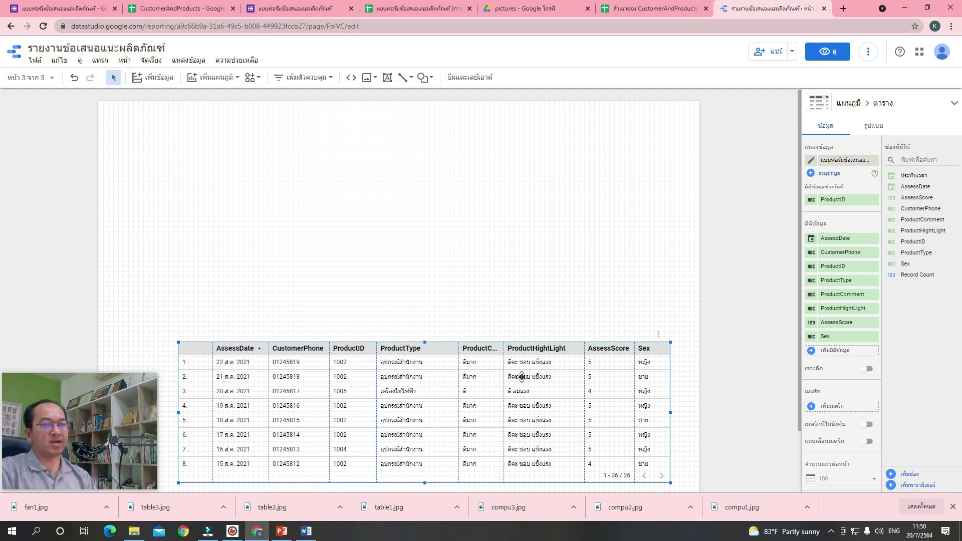
Colour the table's odd rows lavender and even rows light pink.
left_click(877, 131)
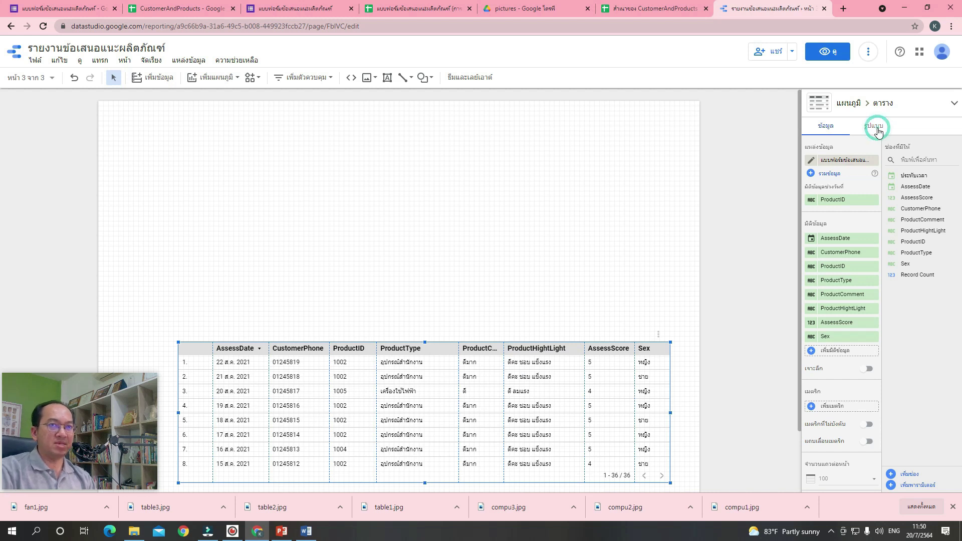
scroll(912, 314, "down", 1)
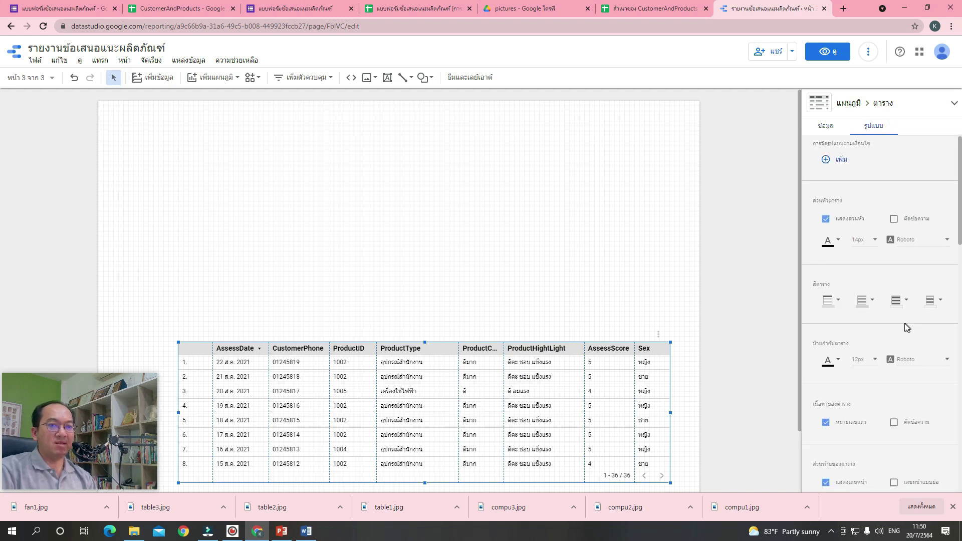
left_click(904, 260)
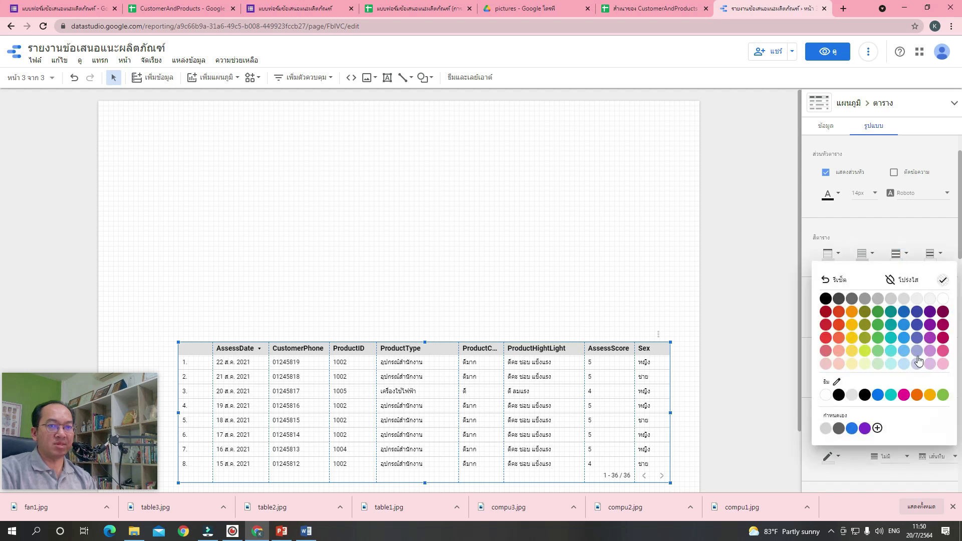
left_click(917, 365)
left_click(930, 253)
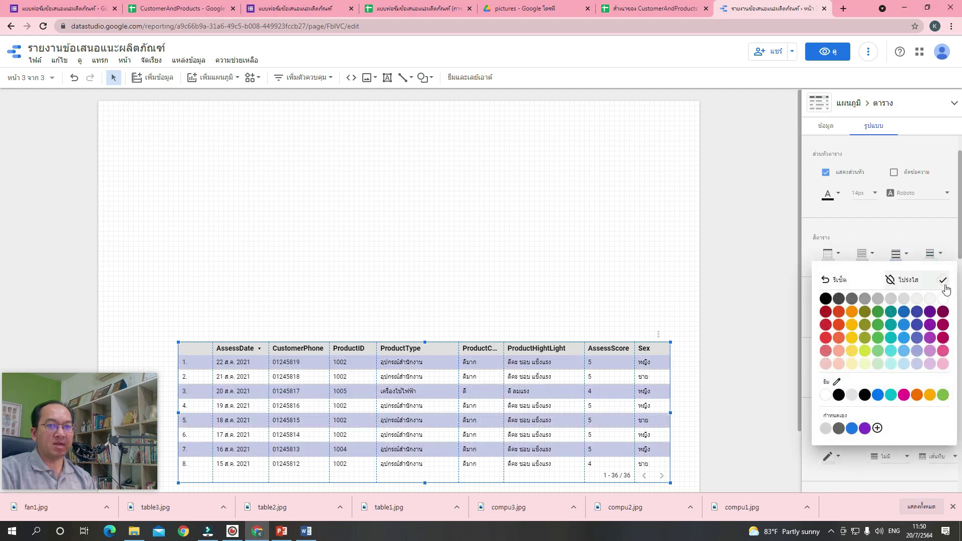
left_click(931, 365)
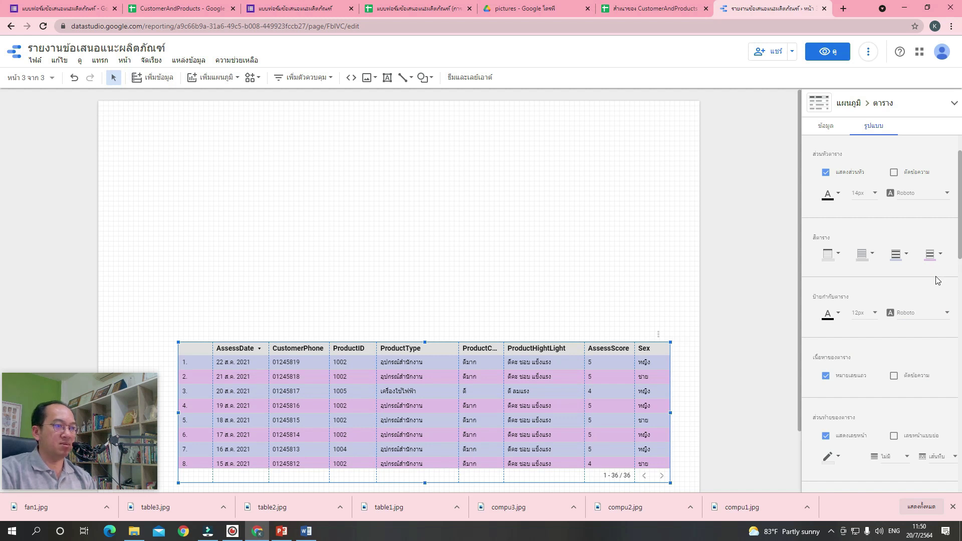
Stretch the table taller so it displays 13 rows.
left_click(557, 315)
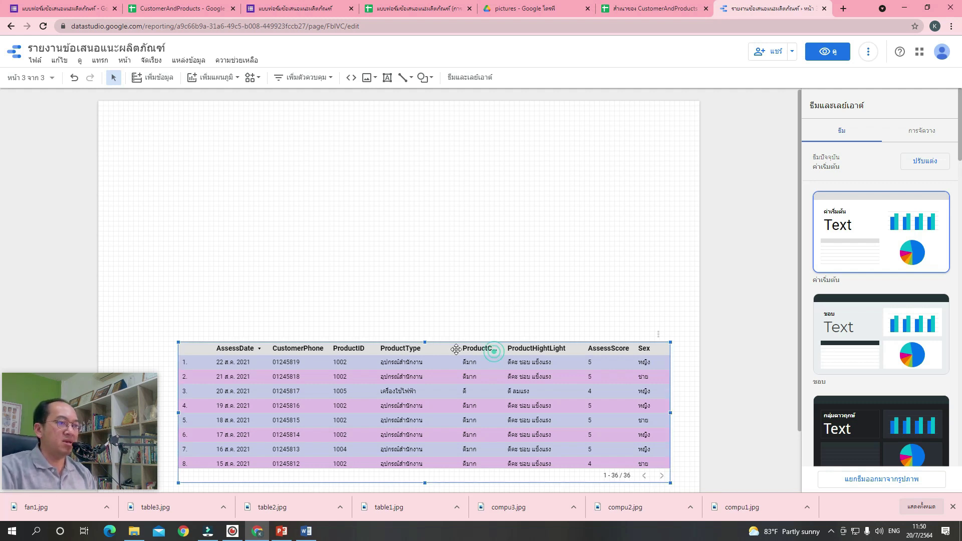
left_click(425, 342)
left_click_drag(424, 342, 426, 269)
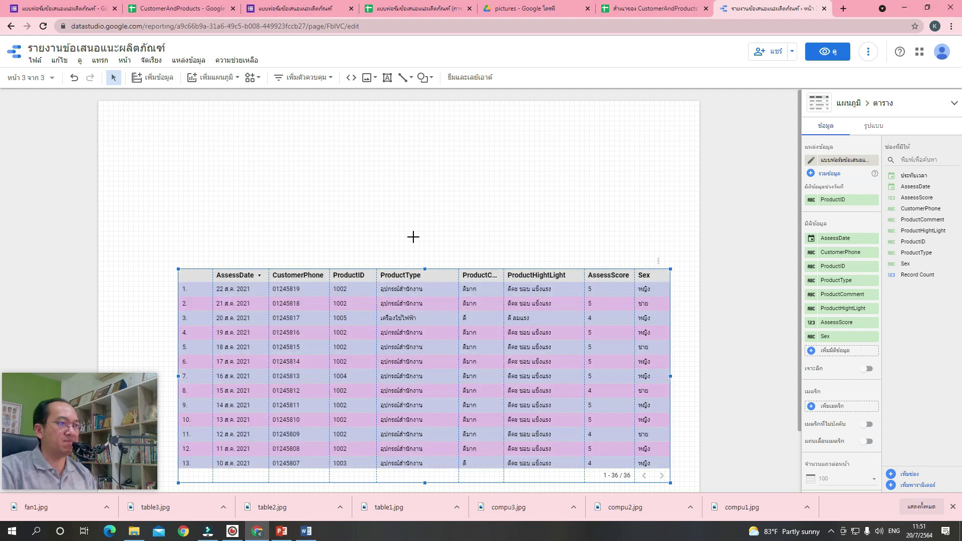
Add a small pie chart above the table split by Sex into 52.8% and 47.2%.
left_click(396, 238)
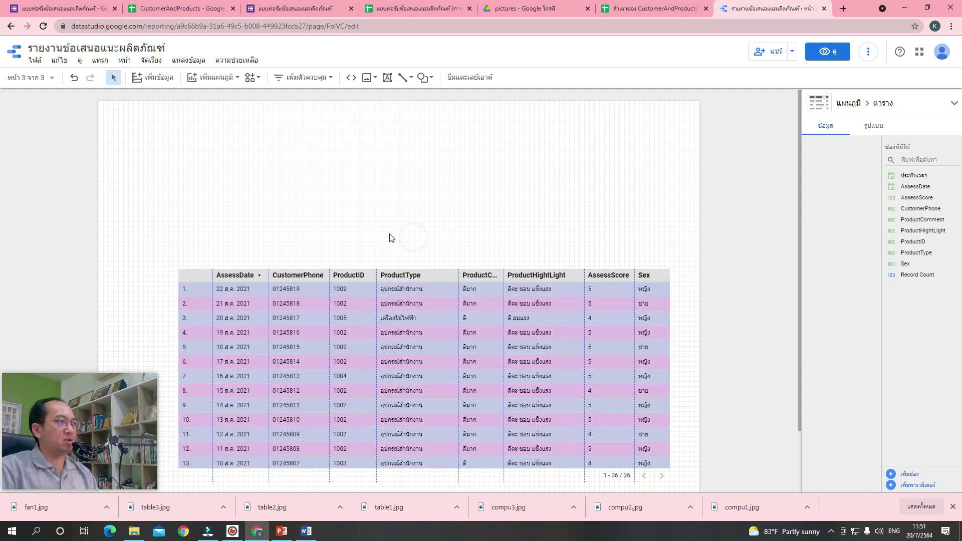
left_click(218, 80)
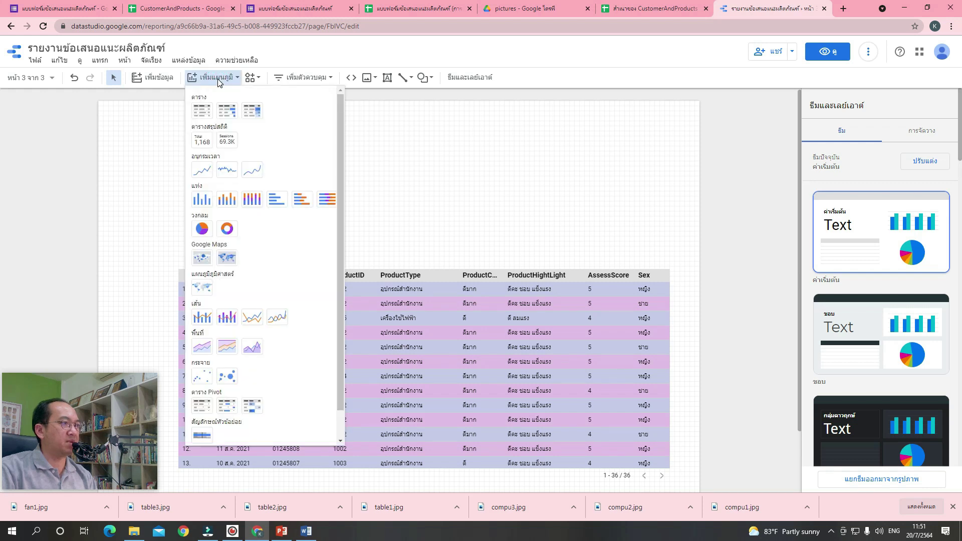
left_click(202, 228)
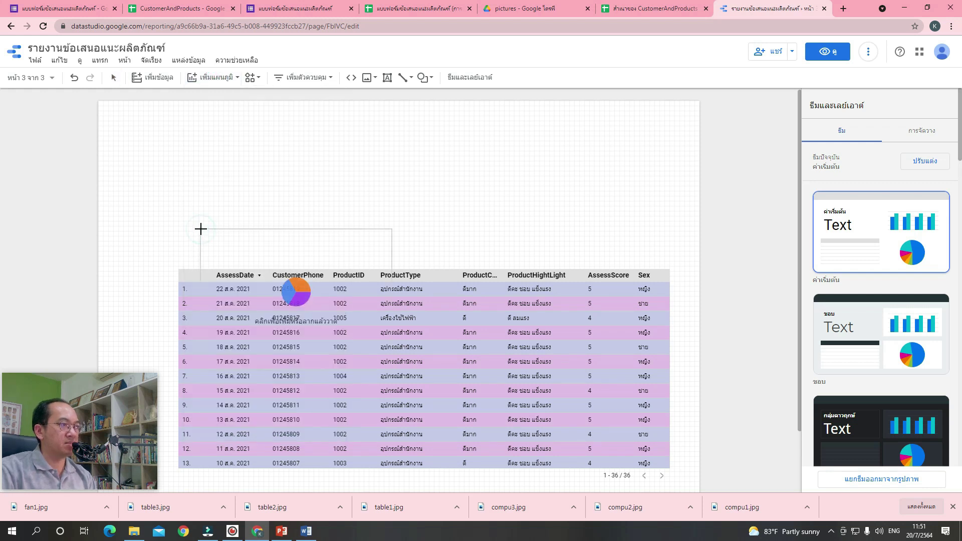
left_click(479, 128)
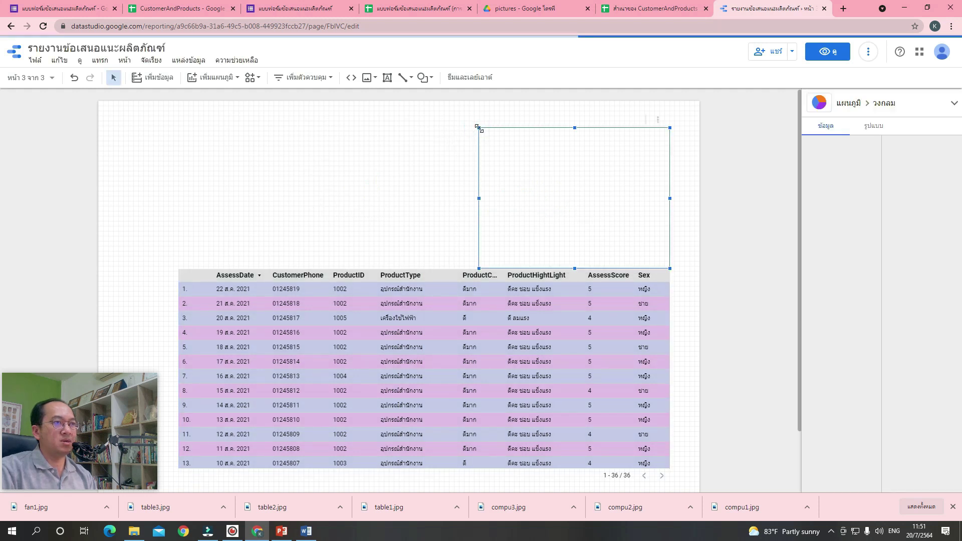
left_click_drag(479, 129, 534, 155)
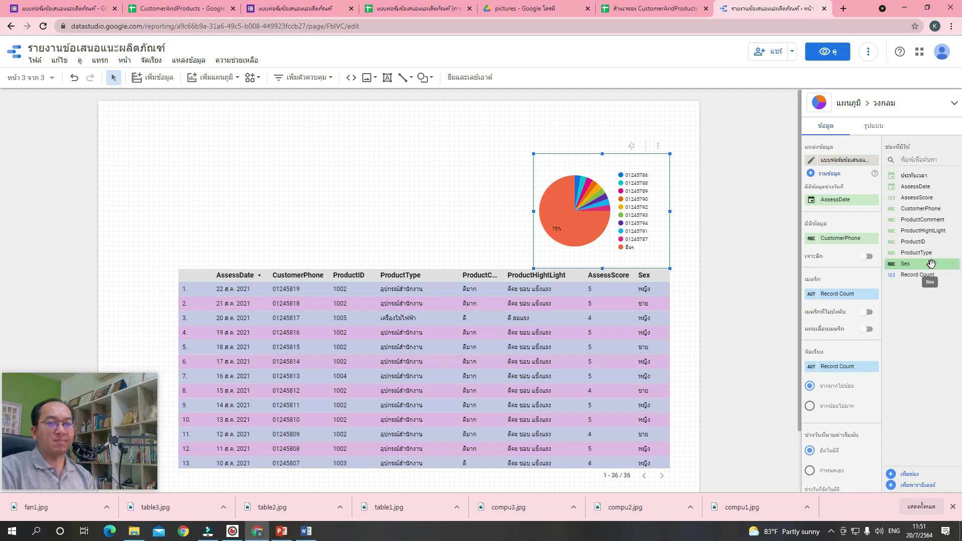
left_click_drag(933, 264, 854, 241)
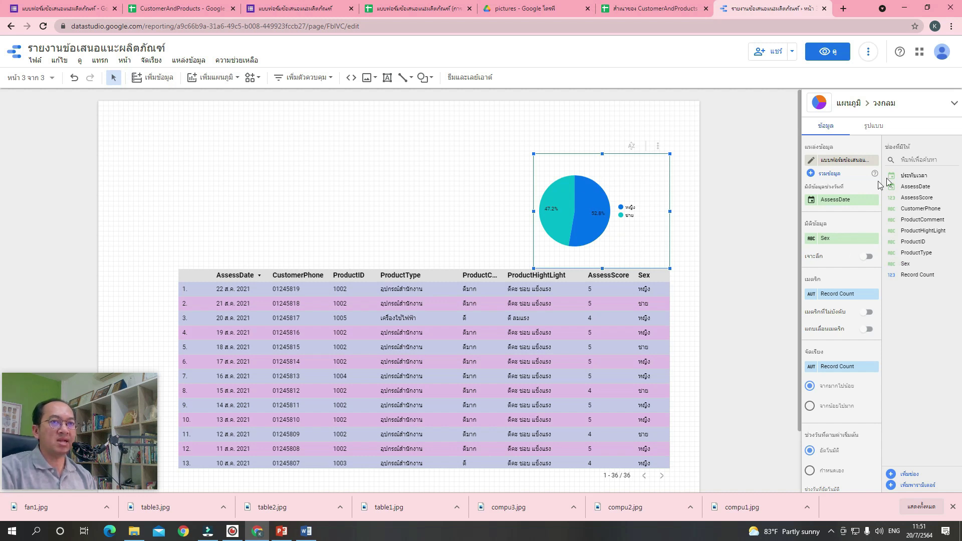
left_click(867, 125)
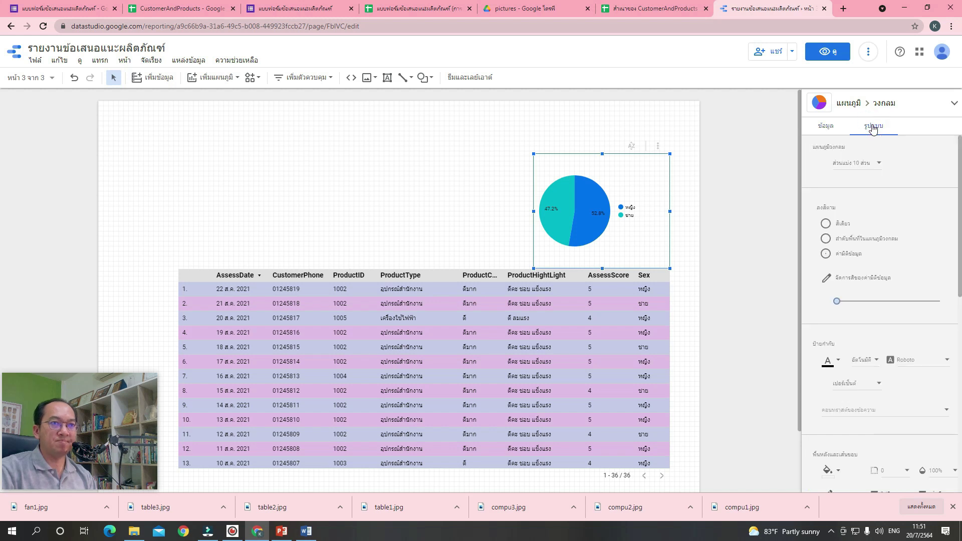
Move the pie chart's legend to the bottom and shrink the chart slightly.
scroll(888, 209, "down", 3)
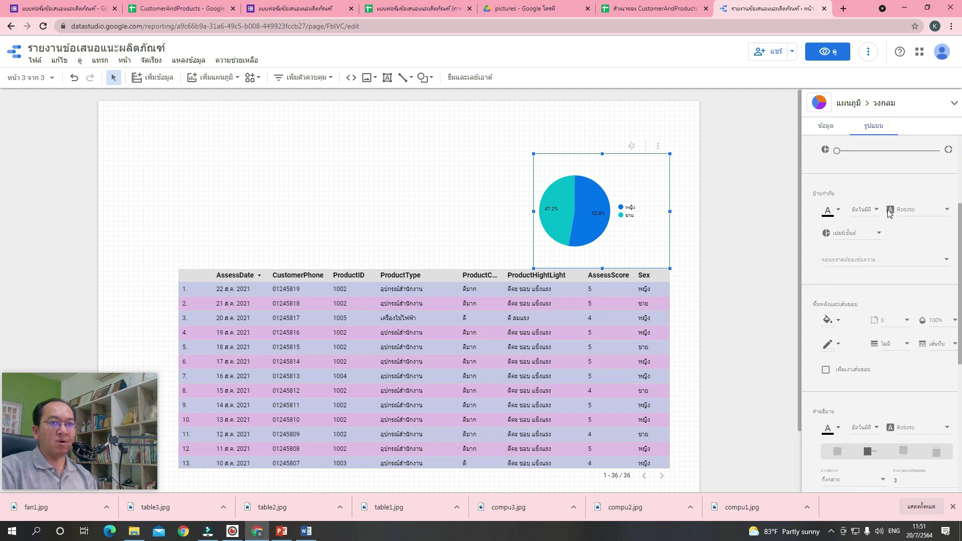
scroll(890, 213, "down", 4)
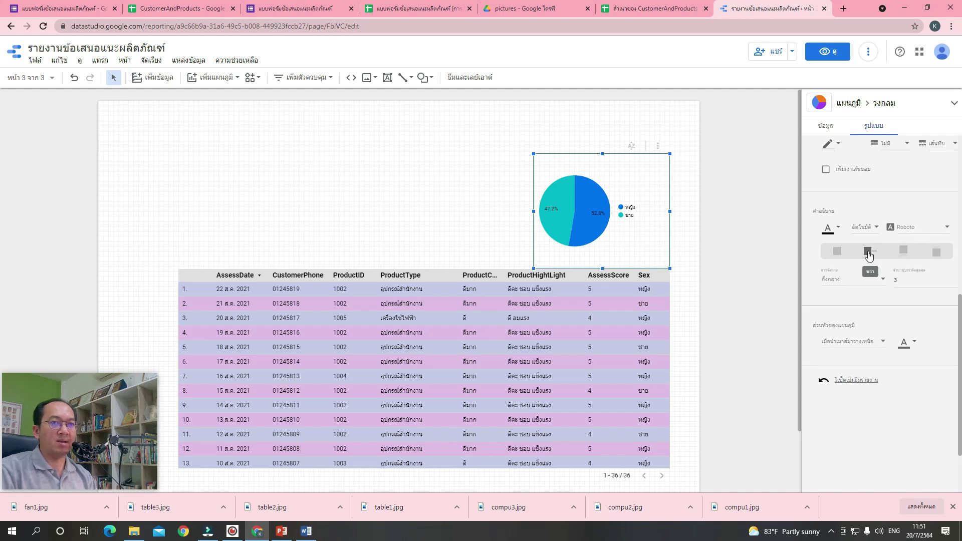
left_click(908, 253)
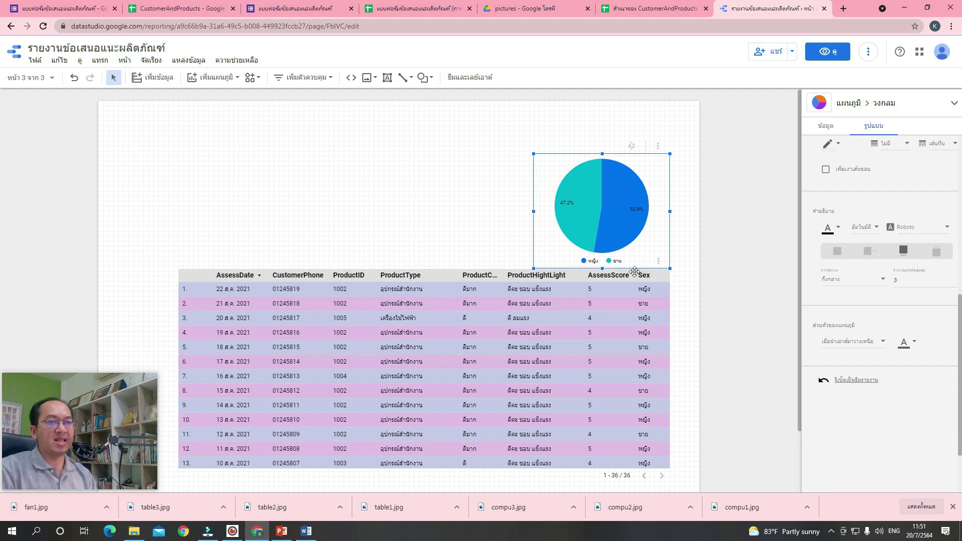
left_click_drag(669, 267, 661, 262)
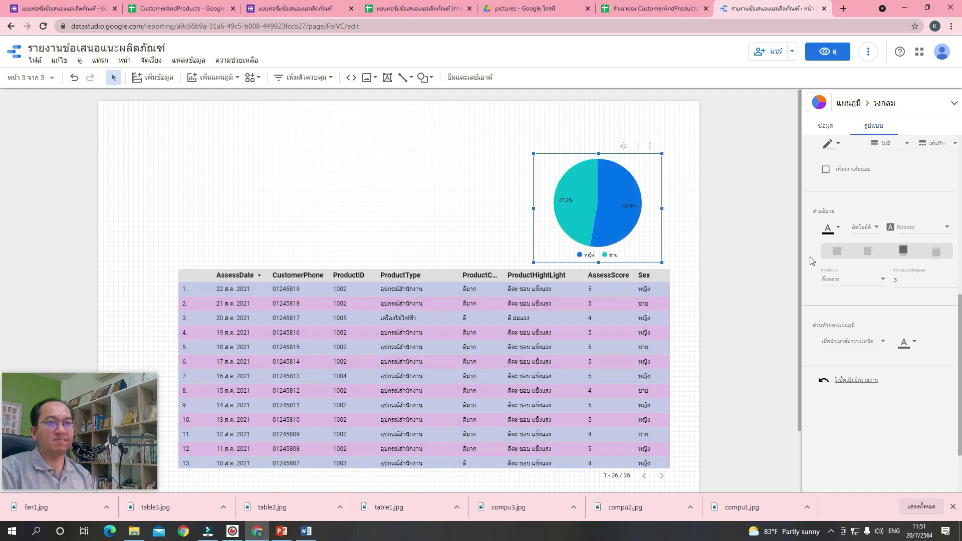
Give the pie chart a light grey background with border radius 10.
scroll(852, 278, "up", 3)
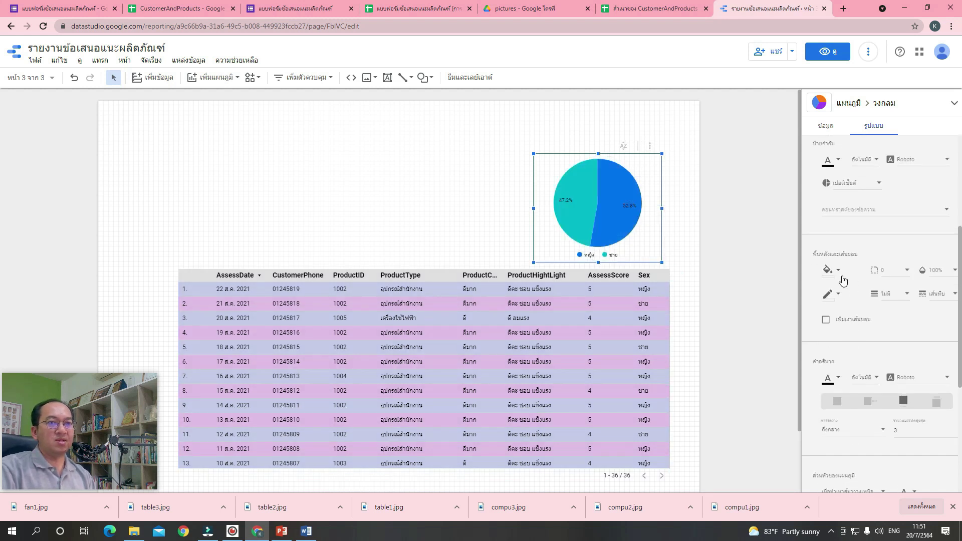
left_click(832, 270)
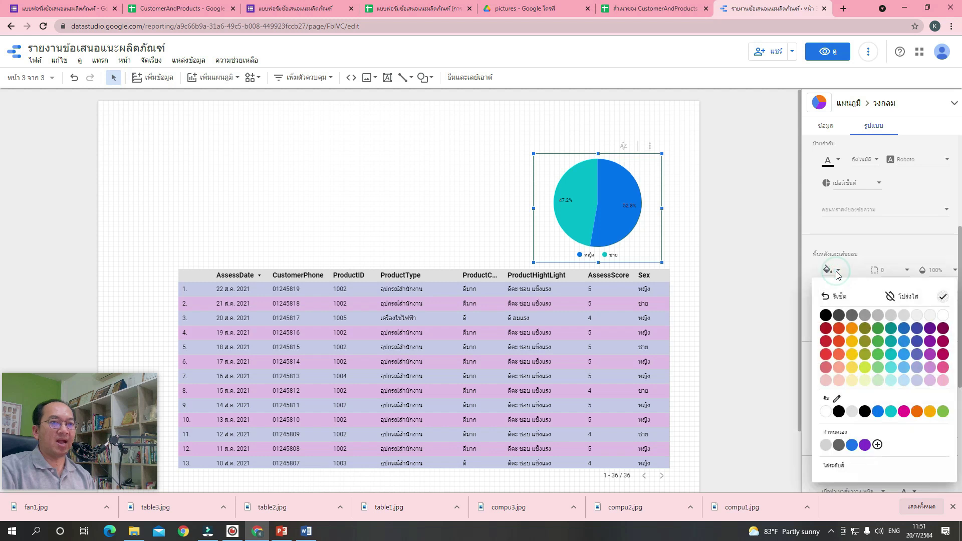
left_click(930, 317)
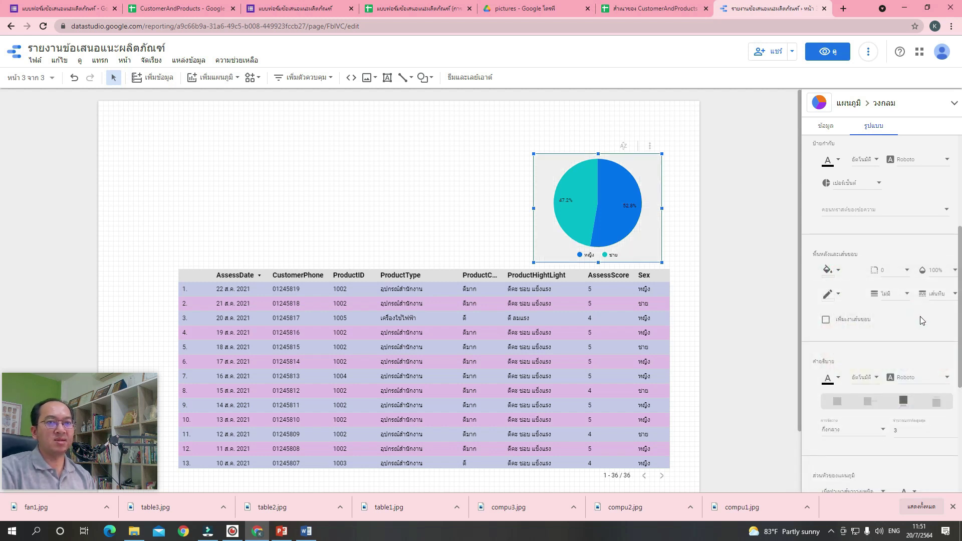
left_click(904, 273)
left_click(885, 415)
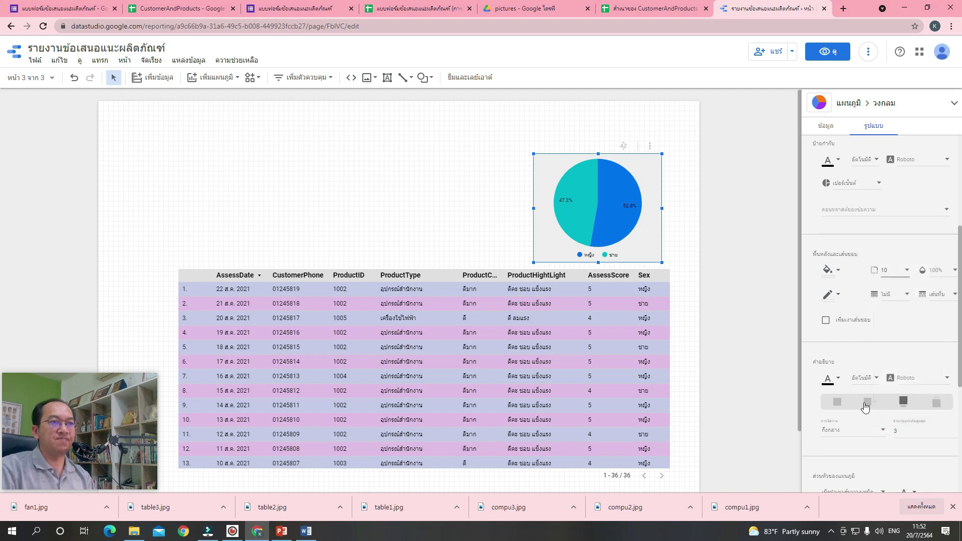
left_click(684, 250)
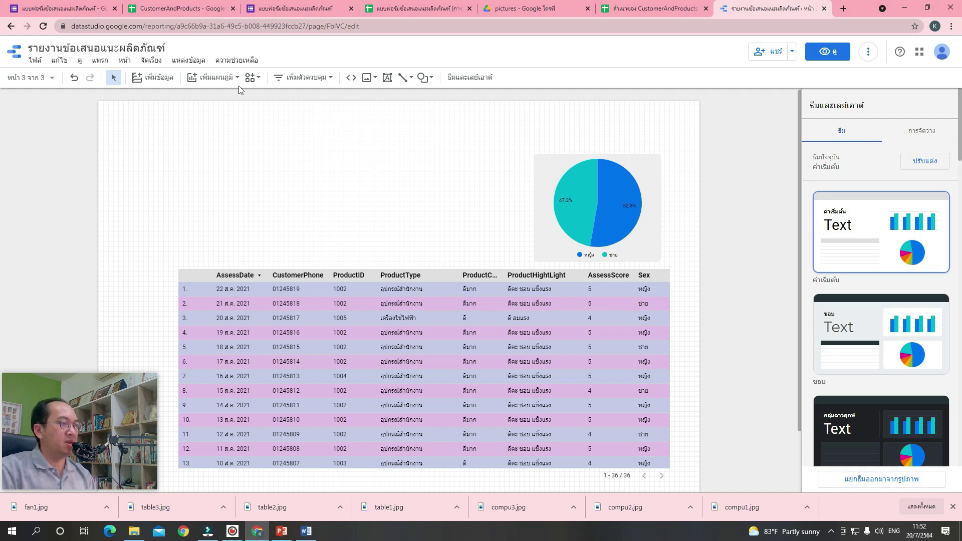
Add a Record Count scorecard above the pie chart.
left_click(220, 79)
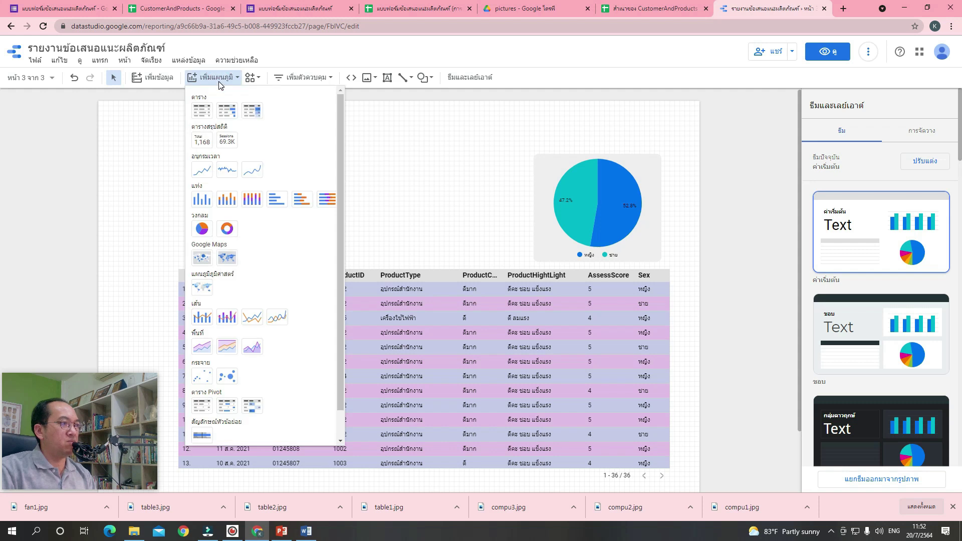
left_click(202, 140)
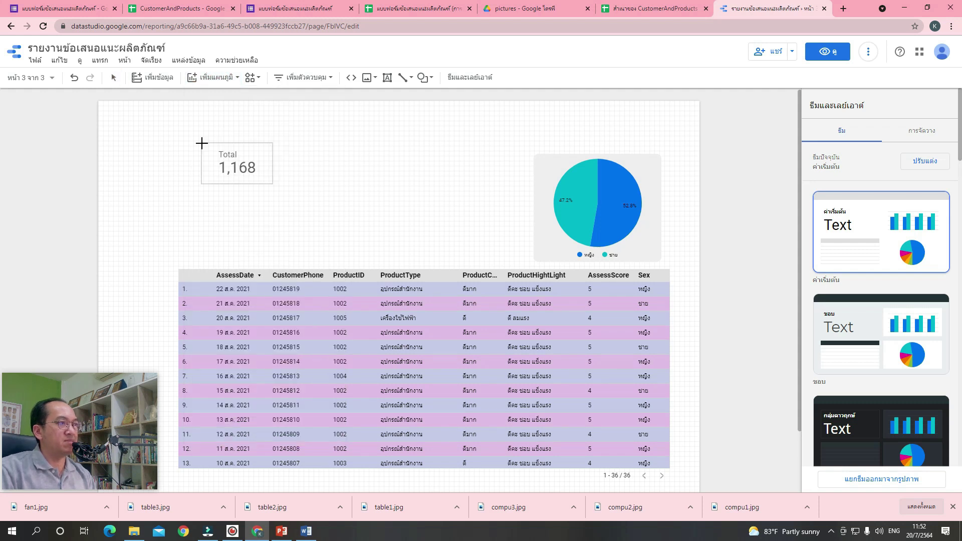
left_click(587, 106)
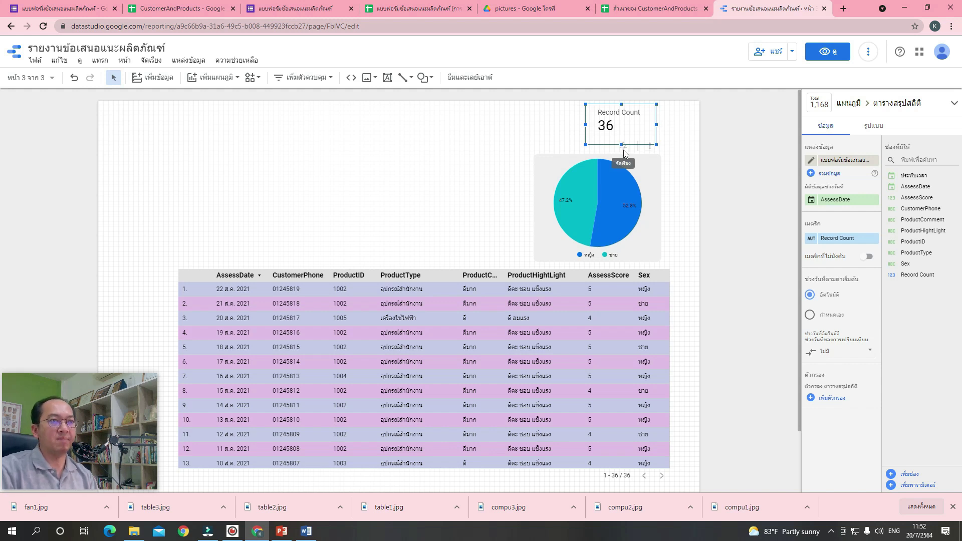
Centre the scorecard's label and value 36 and give it a light lavender background.
left_click(877, 127)
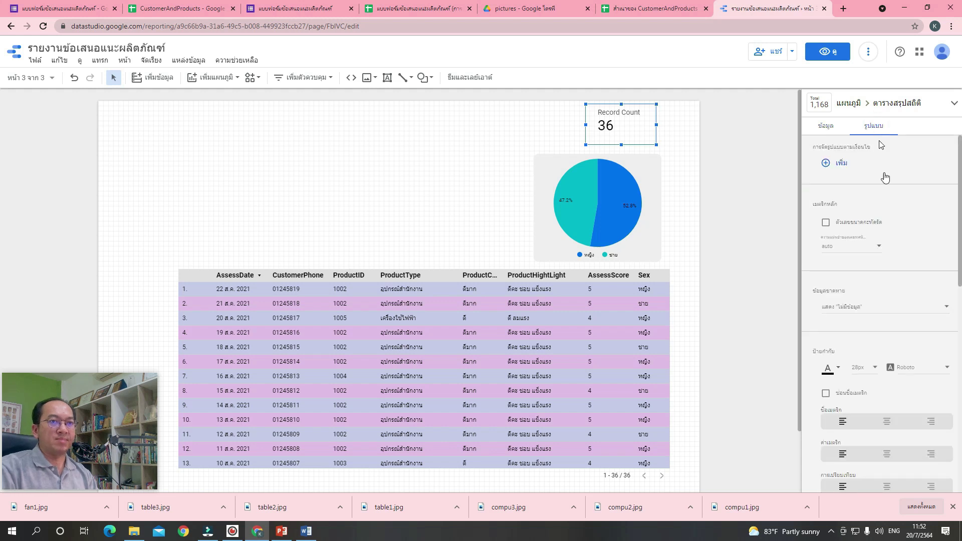
scroll(875, 378, "down", 3)
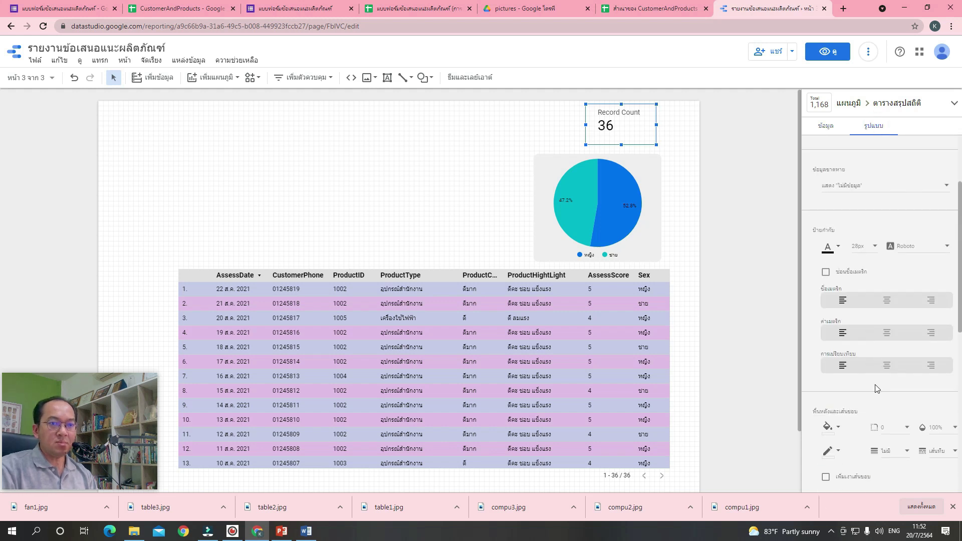
left_click(886, 271)
left_click(888, 304)
scroll(888, 306, "down", 2)
left_click(832, 302)
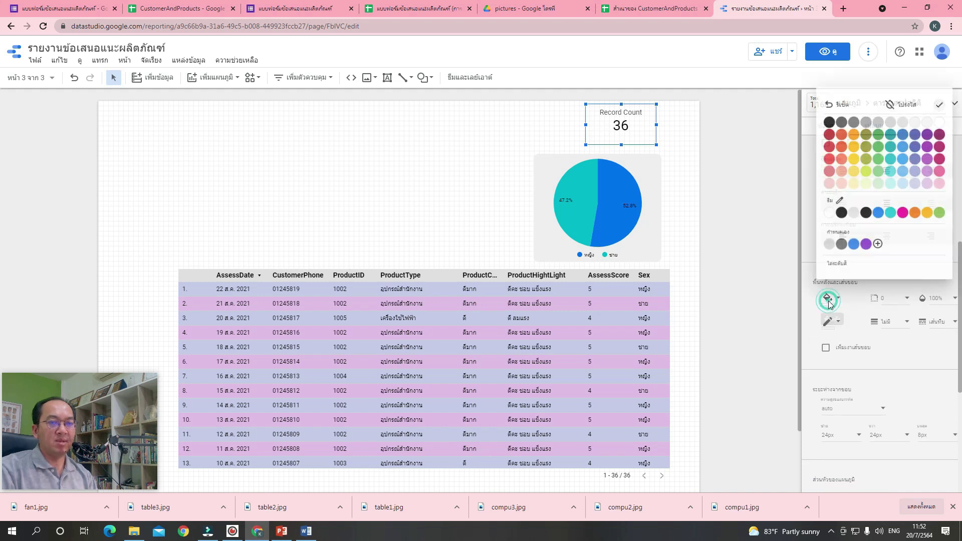
left_click(917, 184)
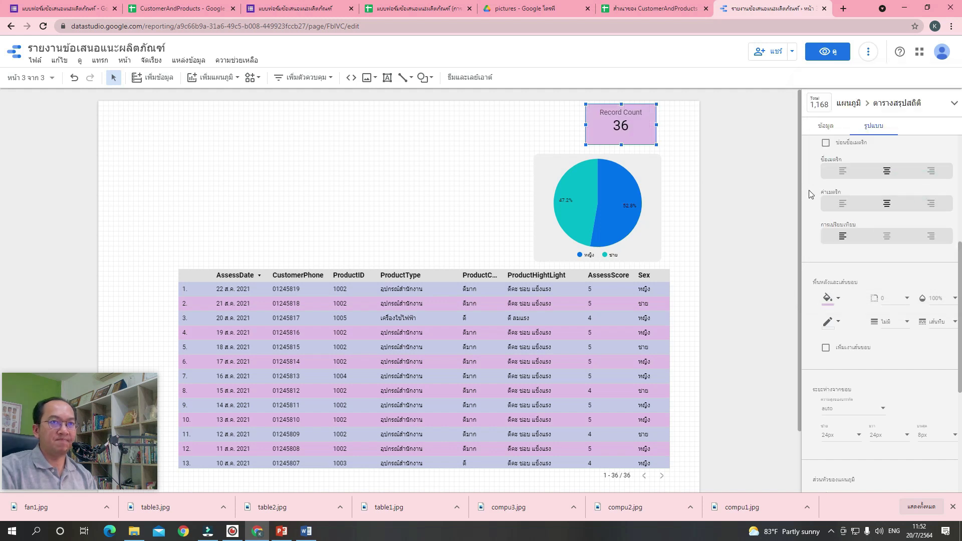
scroll(829, 205, "up", 4)
scroll(829, 208, "up", 1)
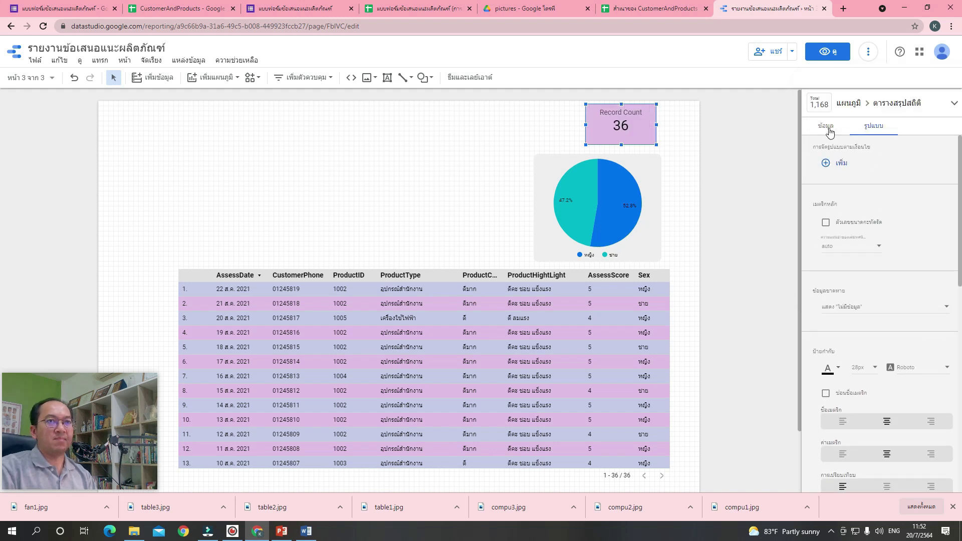
Rename the scorecard metric to 'จำนวนแบบทดสอบ' and nudge the card slightly right.
left_click(827, 128)
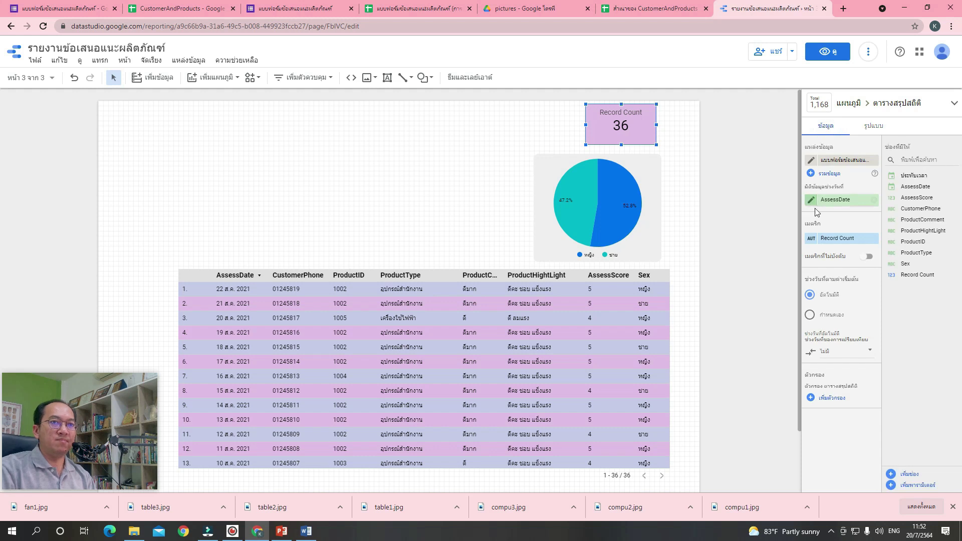
left_click(810, 240)
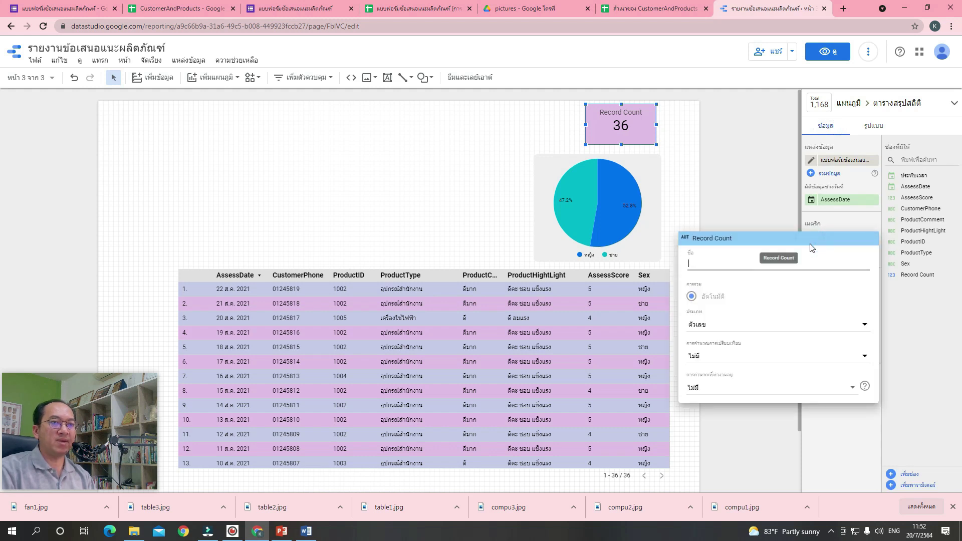
type("จำ")
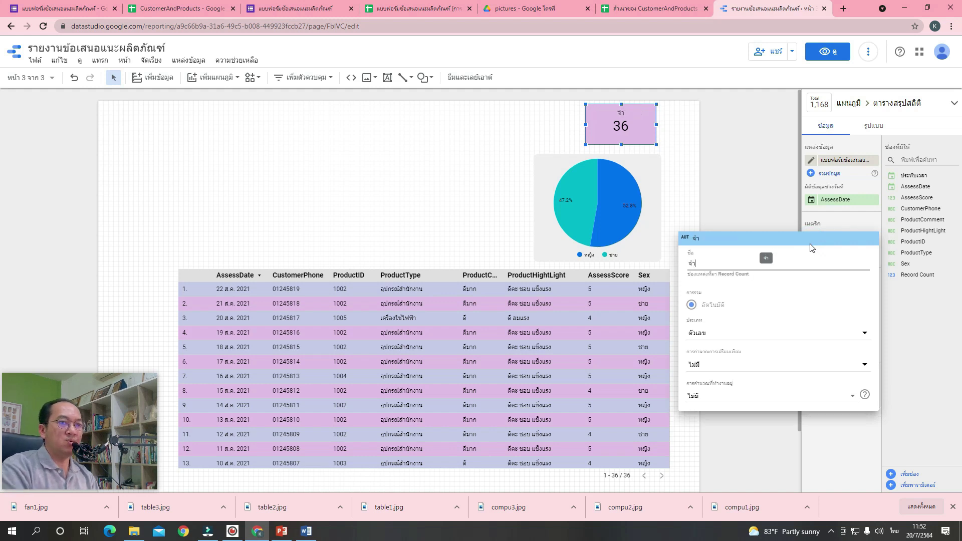
type("นวนแบบทดสอบ")
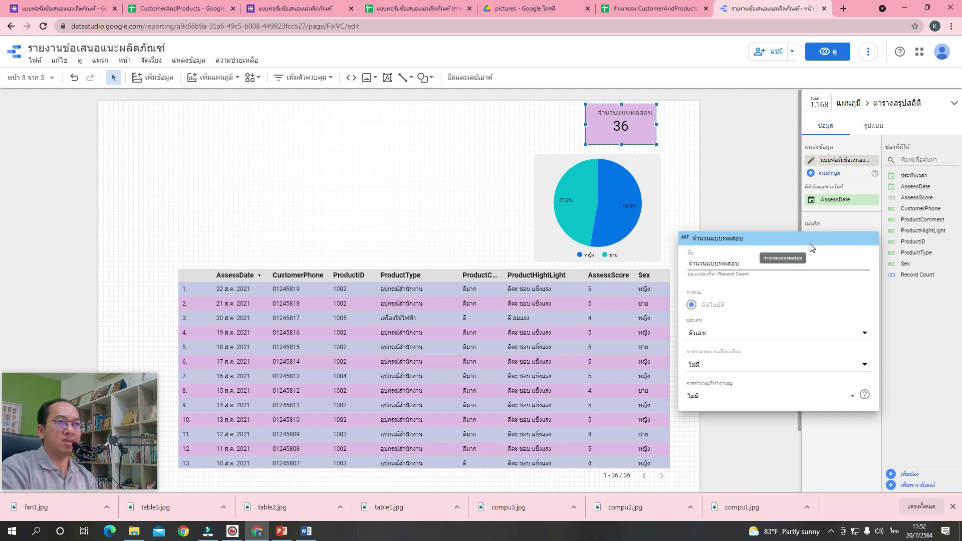
key("Return")
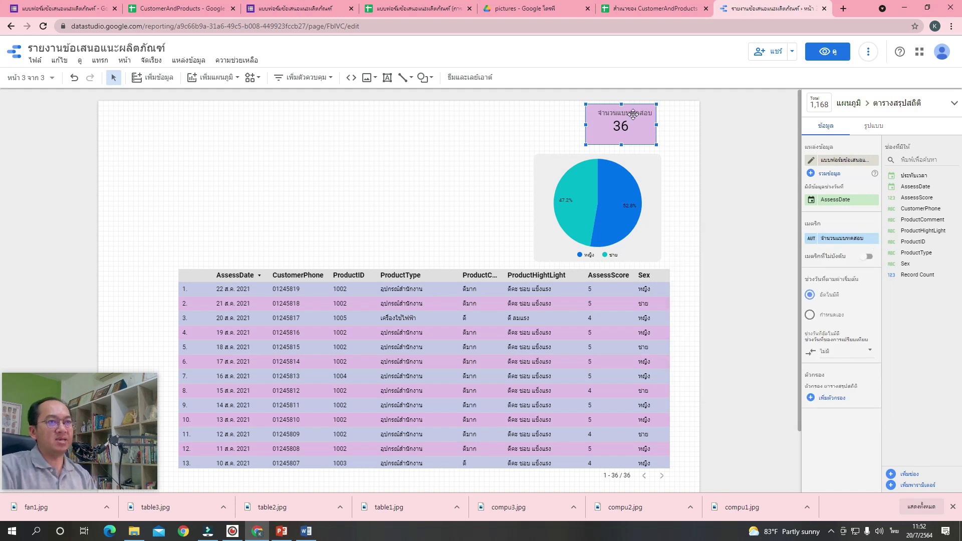
left_click_drag(634, 114, 639, 114)
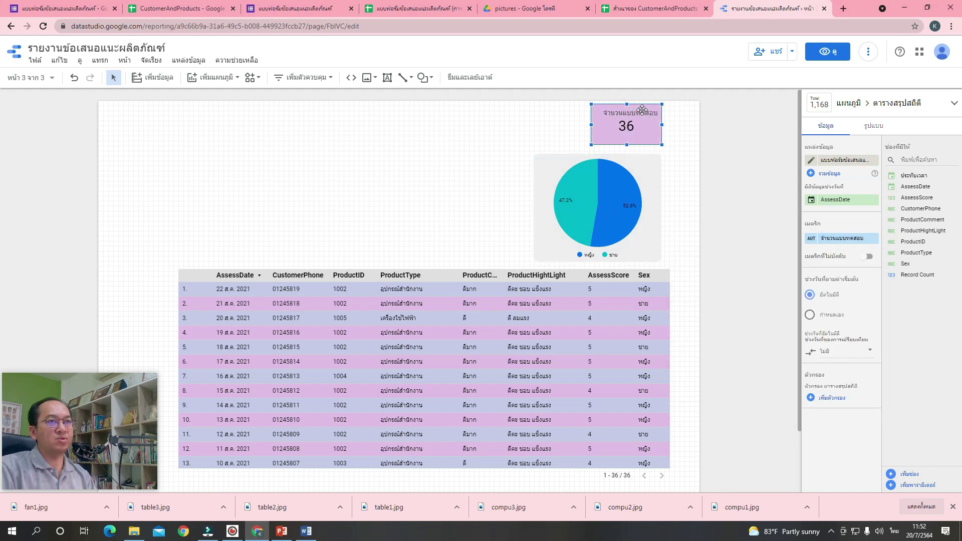
left_click(670, 133)
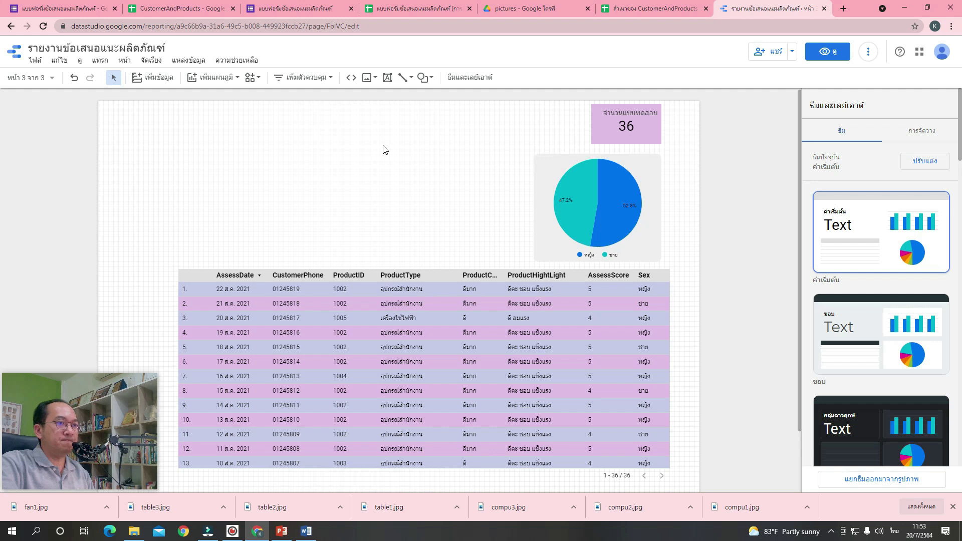
Place a drop-down list control on CustomerPhone above the left side of the table.
left_click(490, 368)
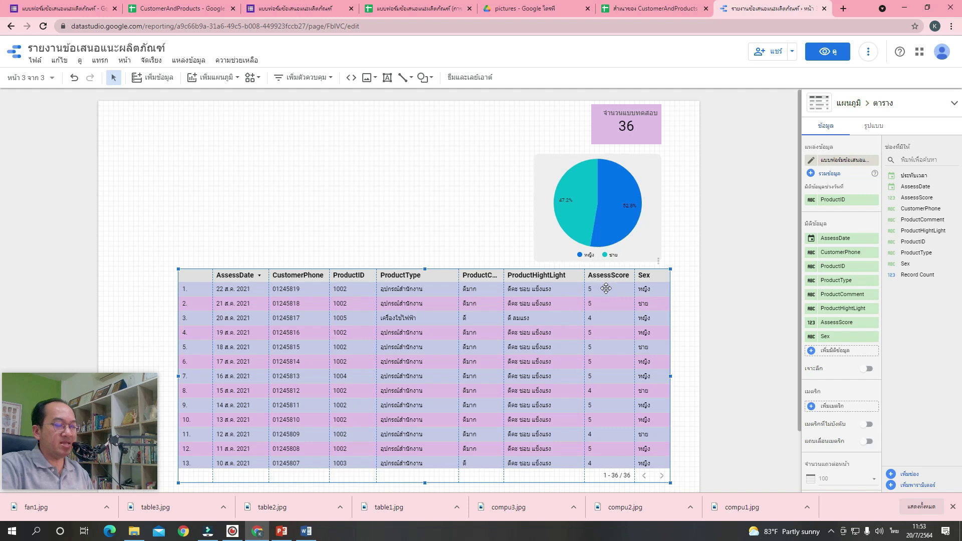
left_click(413, 202)
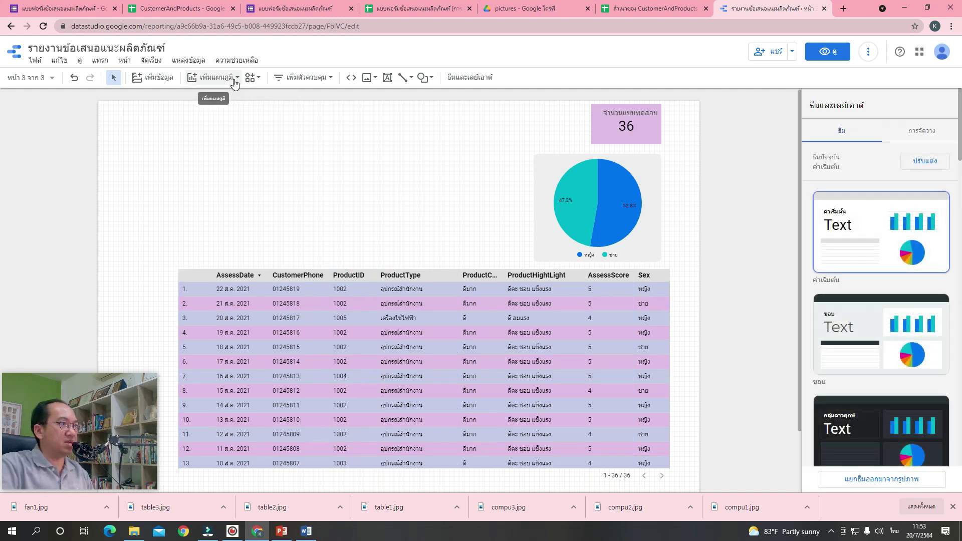
left_click(300, 81)
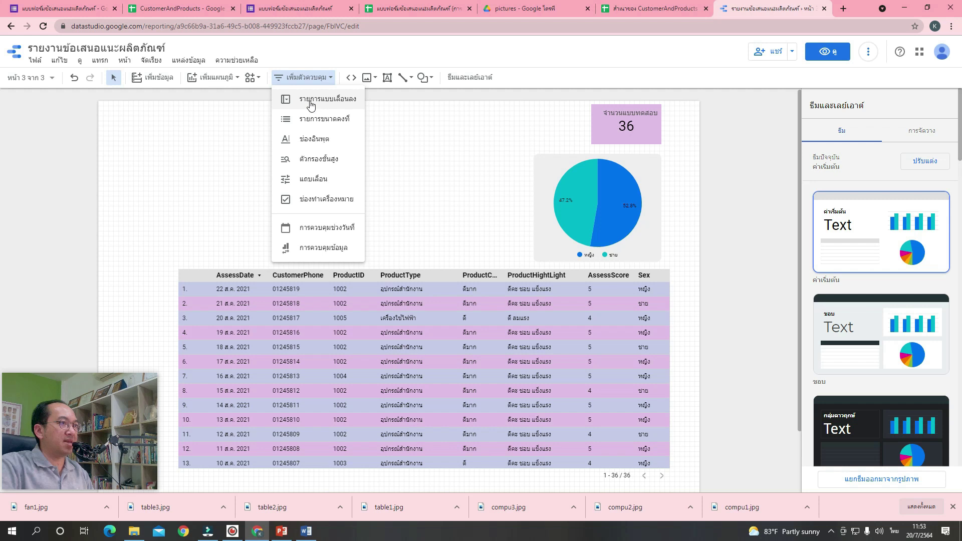
left_click(311, 103)
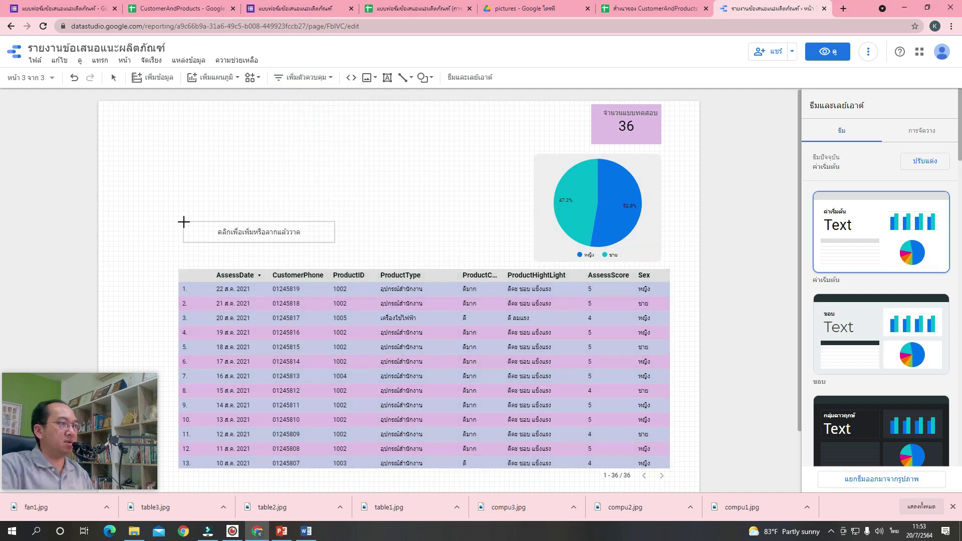
left_click(182, 222)
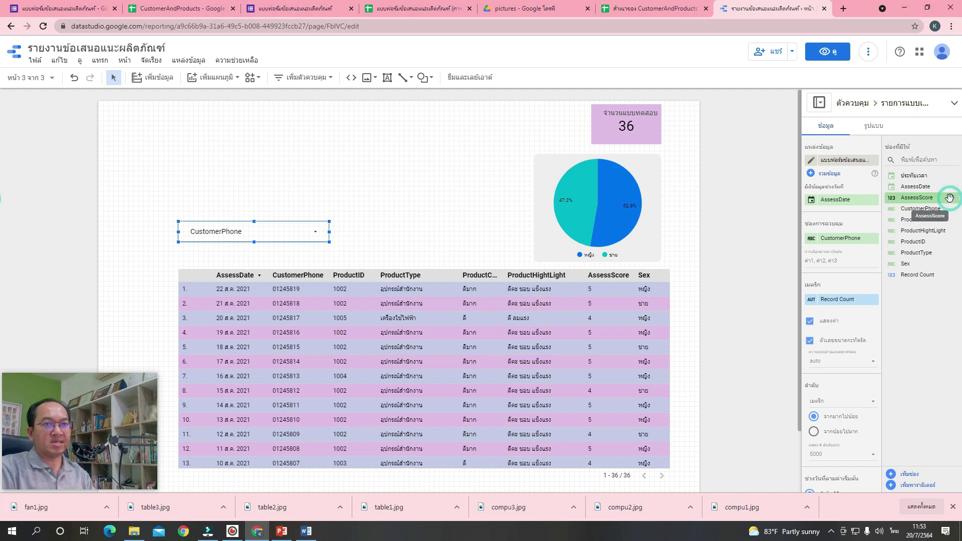
Switch the dropdown control to AssessScore, fill it light pink, and lower it slightly.
left_click_drag(950, 198, 870, 244)
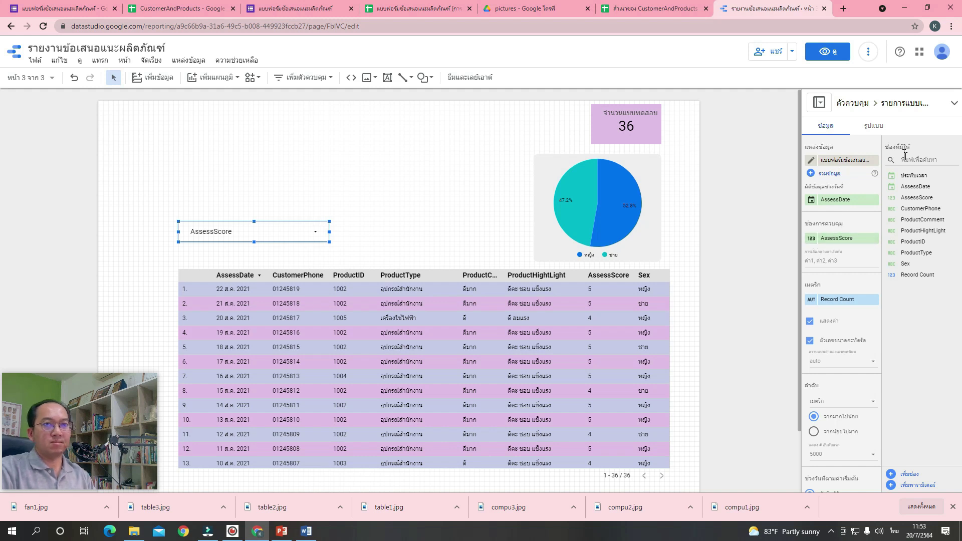
left_click(875, 127)
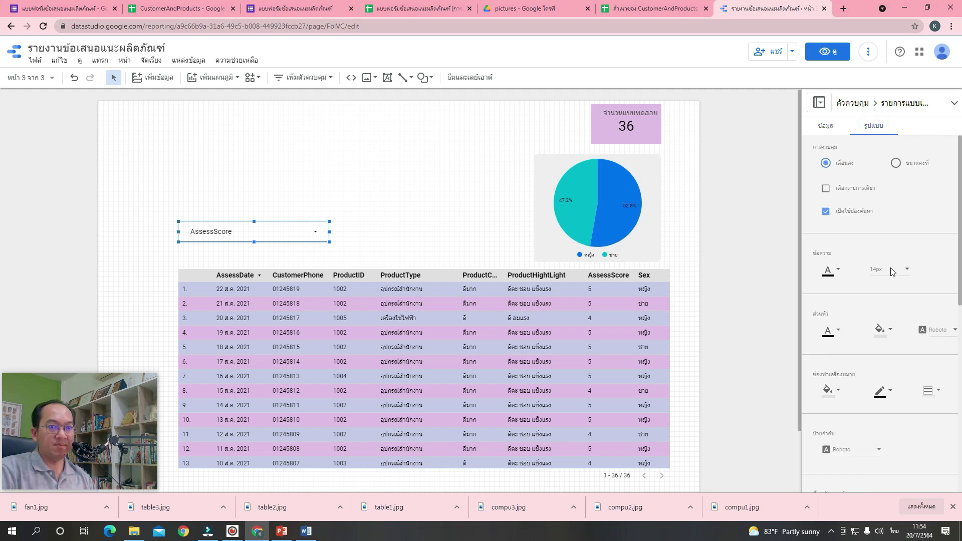
scroll(862, 252, "down", 4)
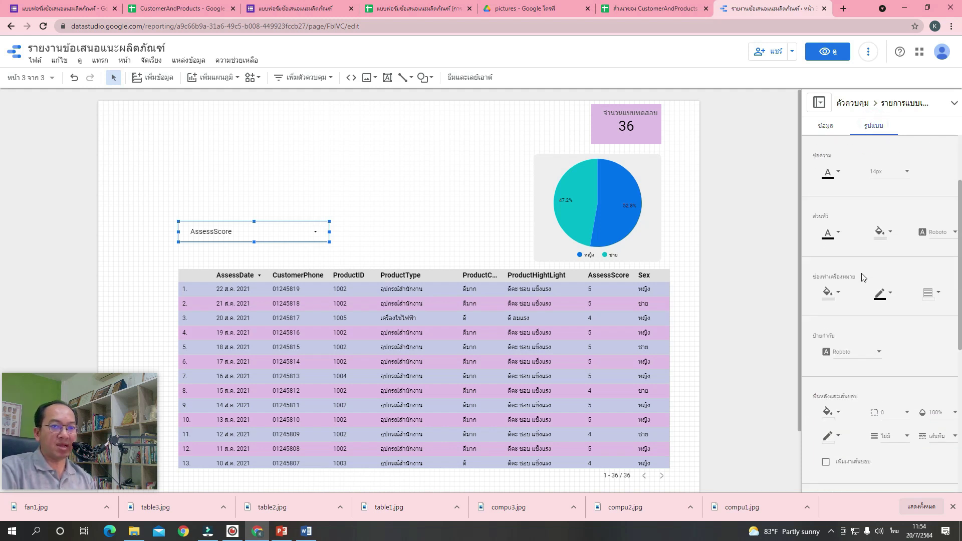
left_click(834, 309)
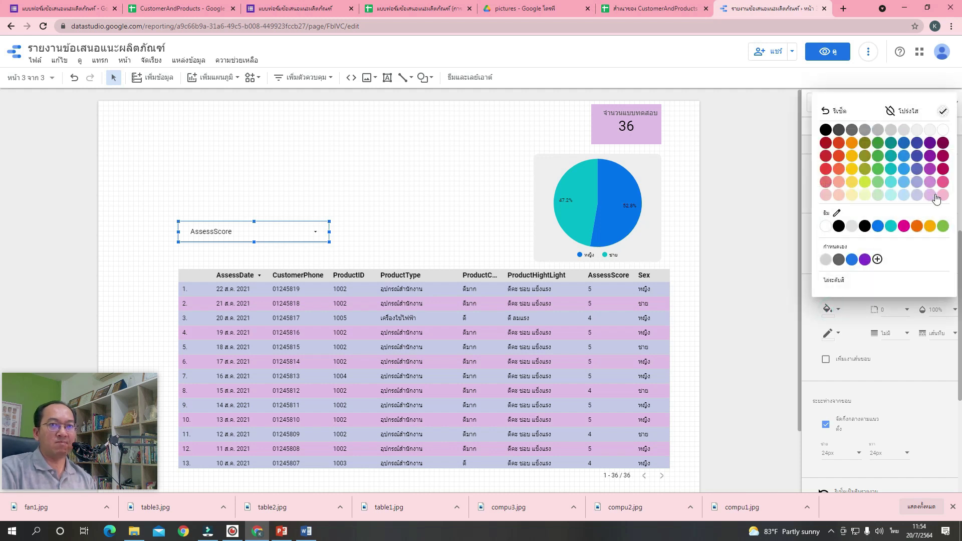
left_click(942, 195)
left_click(393, 242)
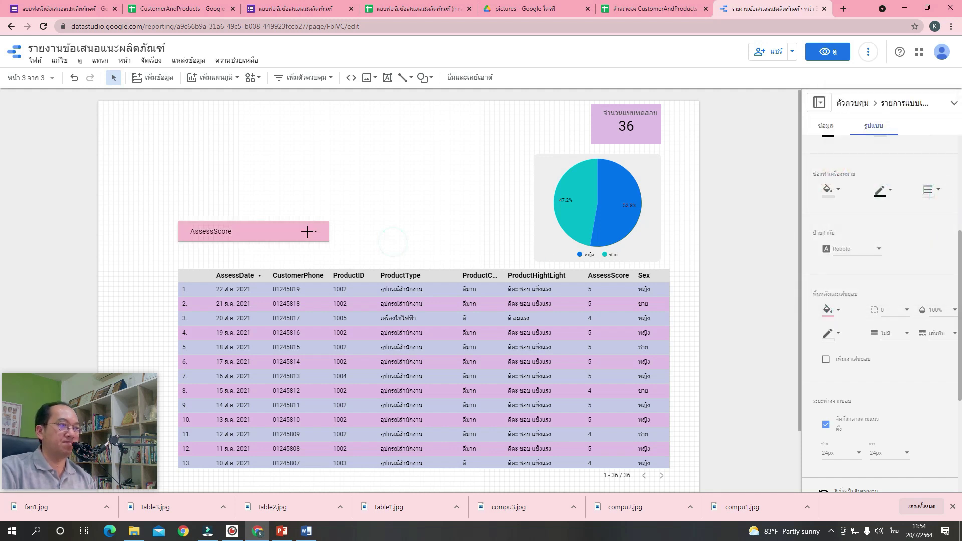
left_click_drag(302, 233, 299, 240)
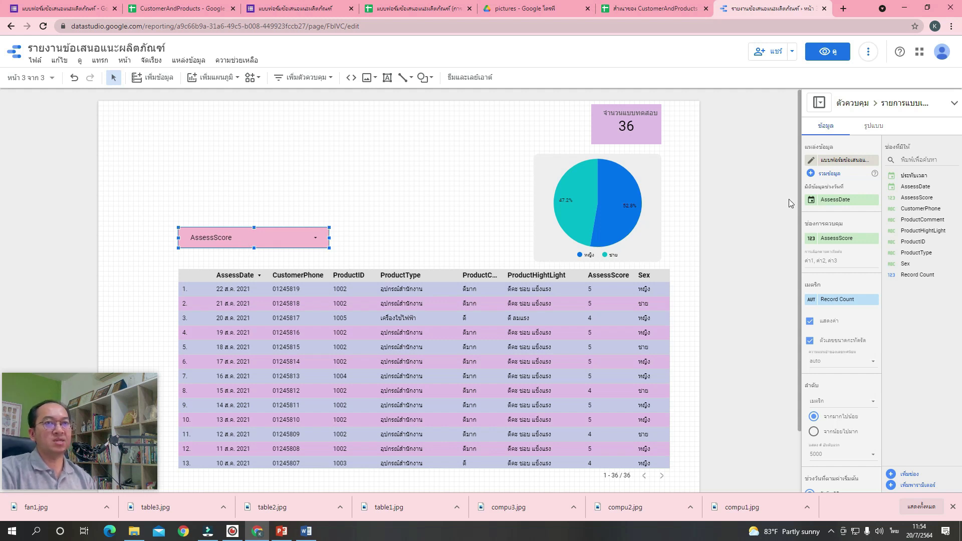
Rename the Record Count metric to ค้นหาตามคะแนน.
left_click(812, 302)
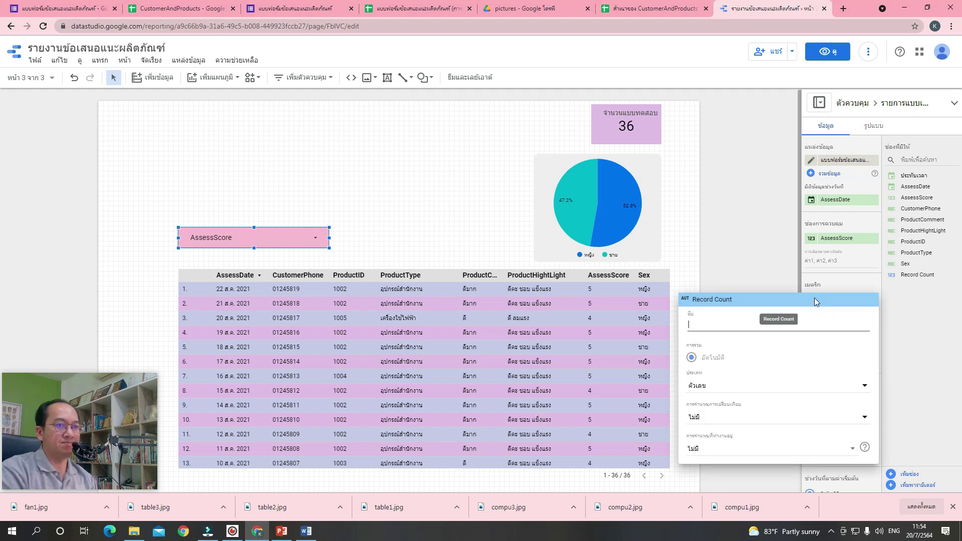
key("grave")
type("ค้นหาตาม")
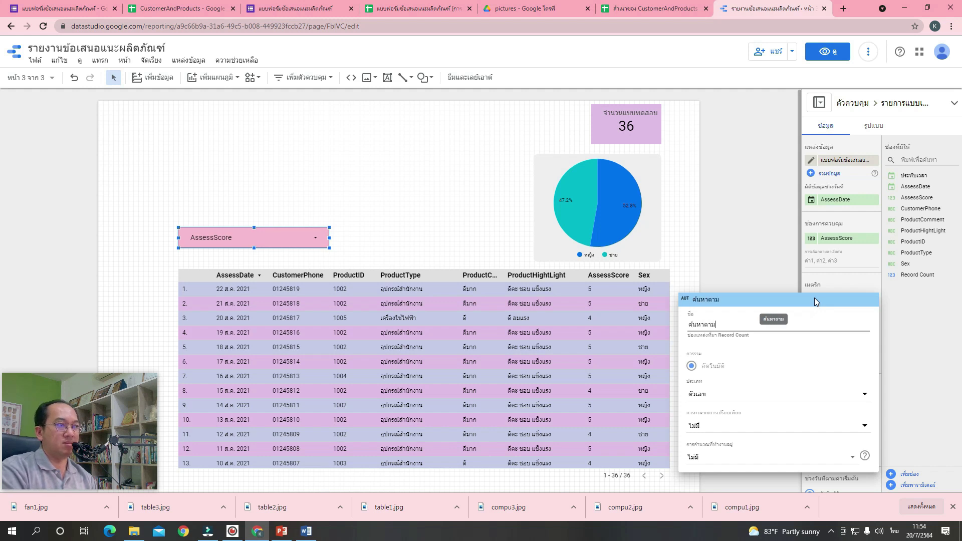
type("คะแนน")
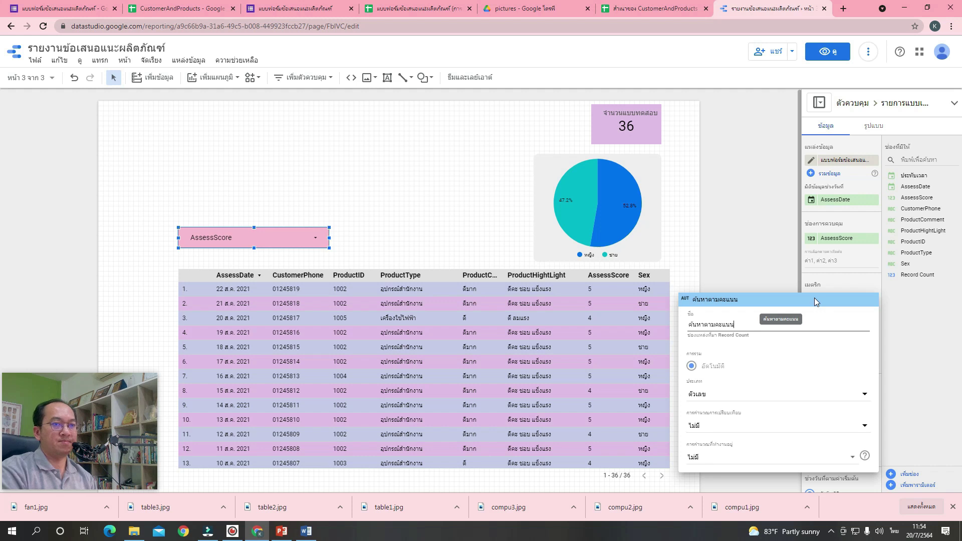
key("Return")
left_click(411, 216)
Rename the dropdown's AssessScore field to ค้นหาตามคะแนน so it becomes the control's label.
left_click(287, 238)
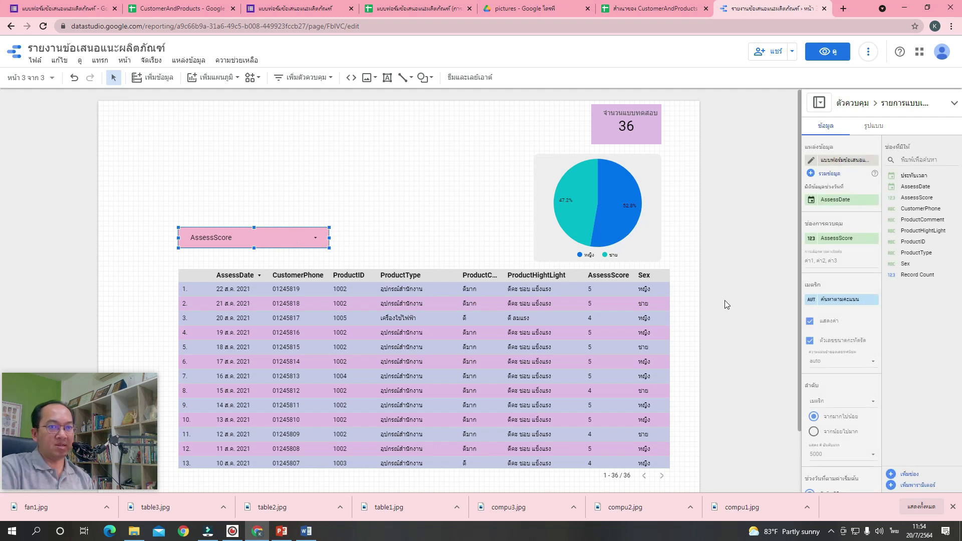
left_click(811, 301)
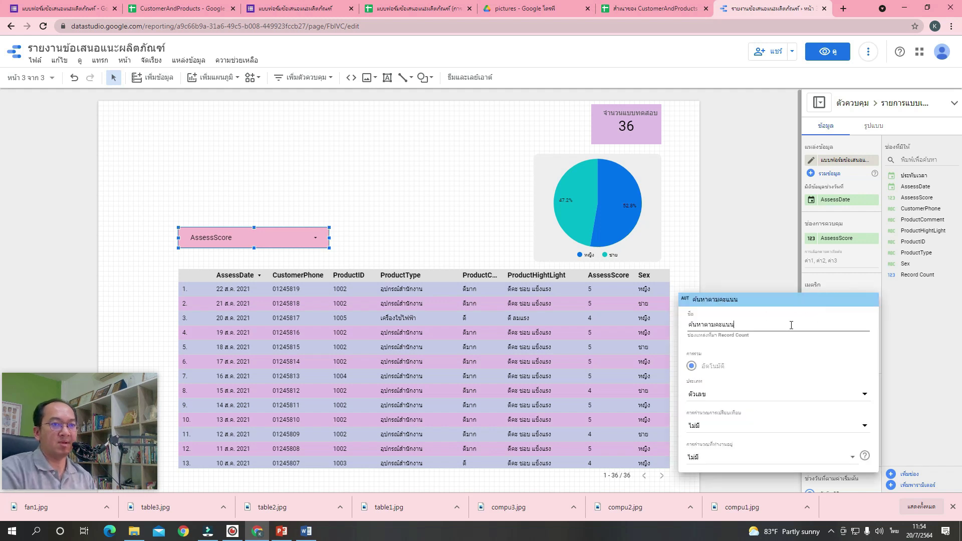
left_click(469, 247)
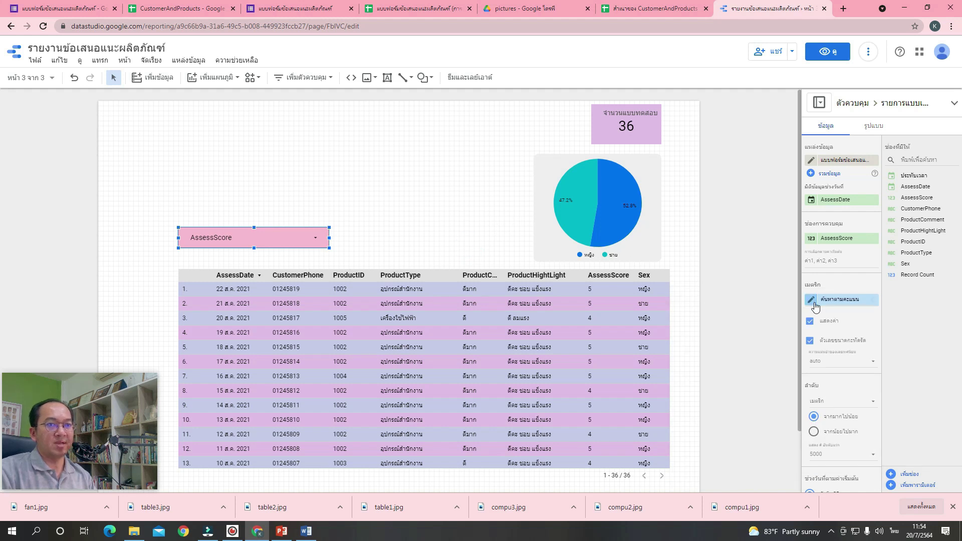
left_click(812, 240)
type("ค")
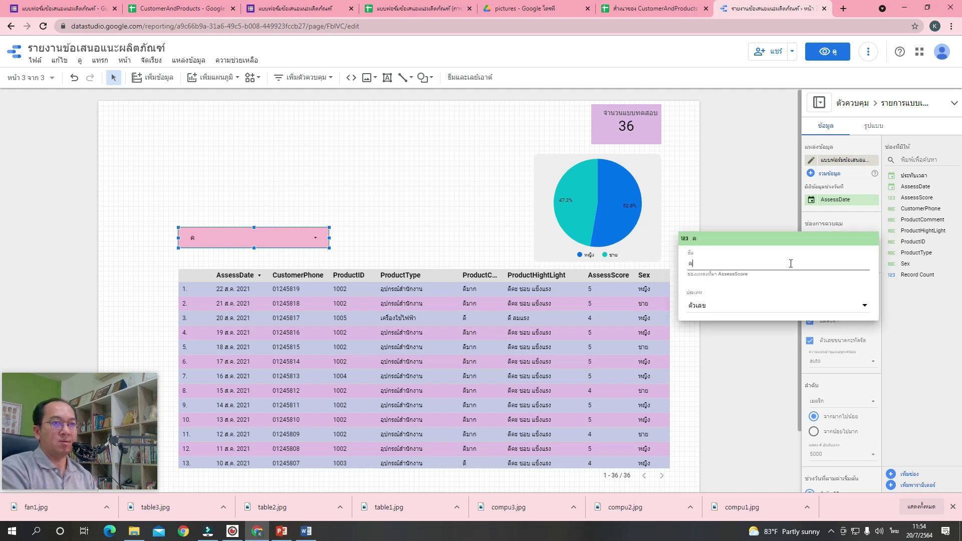
type("้นหาตามคะแนน")
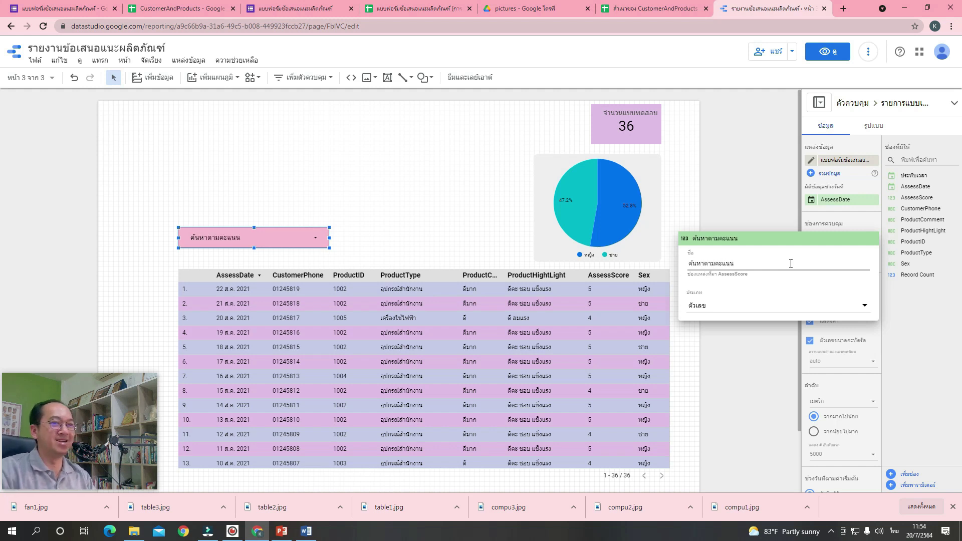
left_click(457, 243)
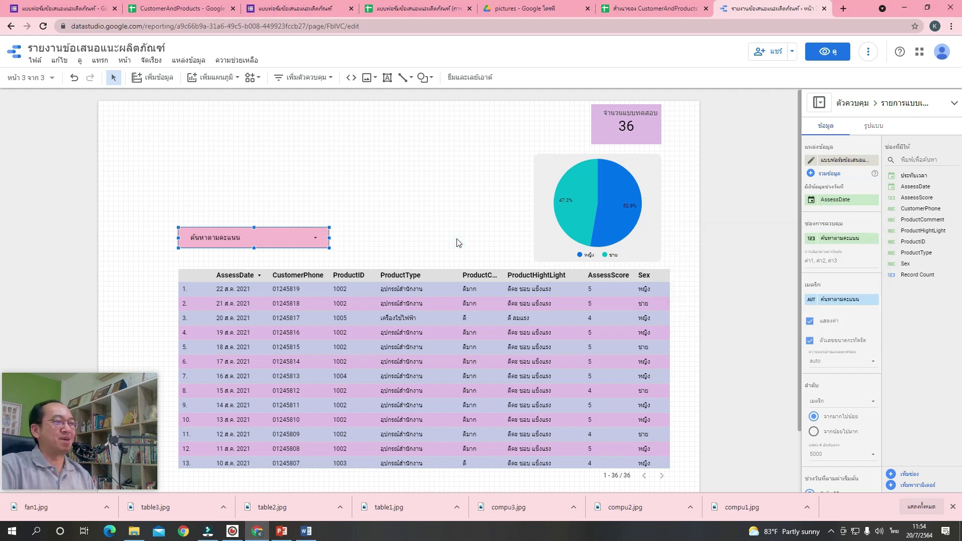
left_click(431, 240)
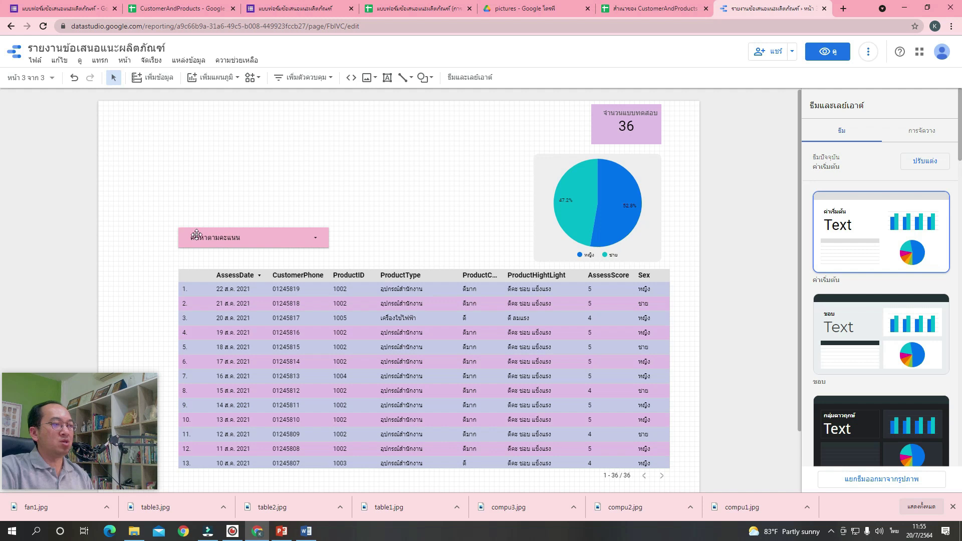
Duplicate the score filter control and place the copy just above the original.
left_click(224, 236)
right_click(224, 238)
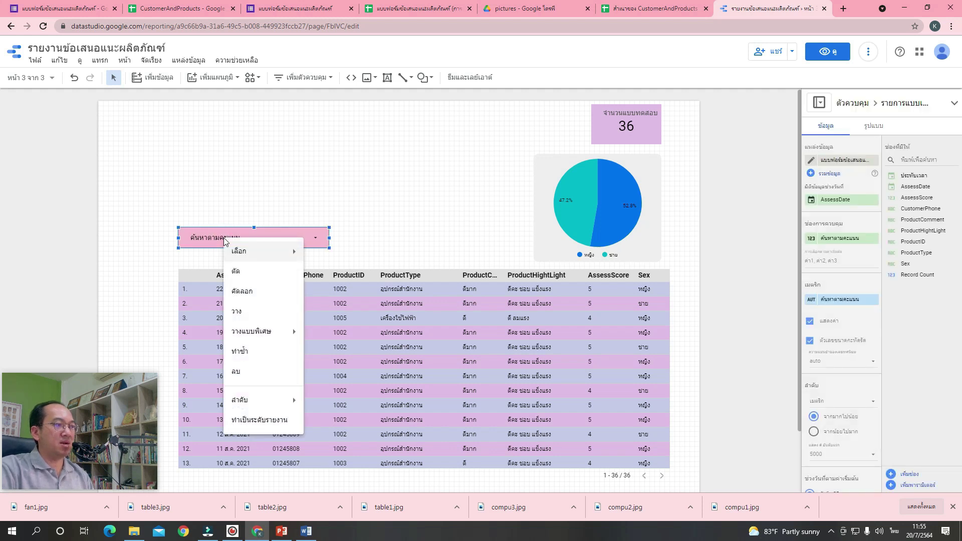
left_click(252, 351)
left_click_drag(287, 253, 278, 209)
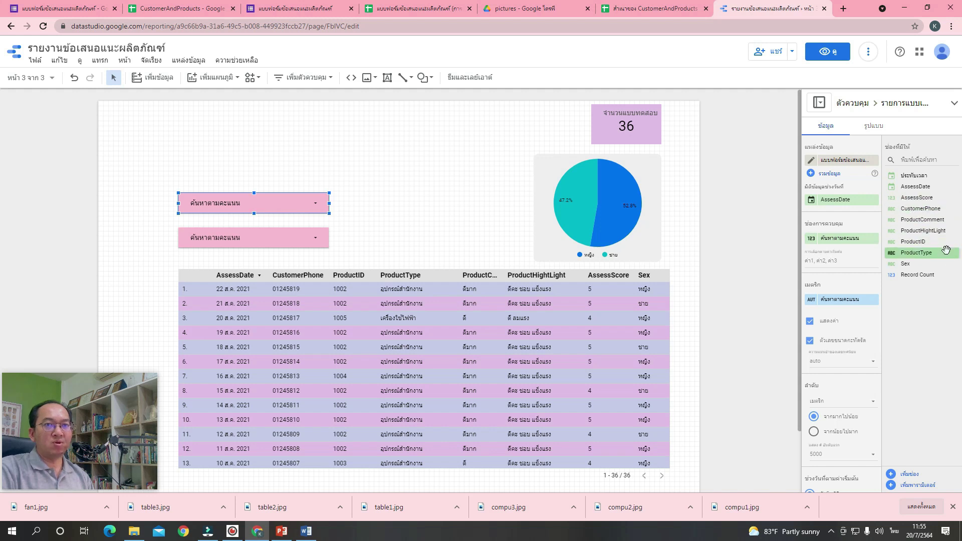
Switch the copied filter to ProductID and rename it ค้นหาตามรหัสสินค้า.
left_click_drag(939, 243, 861, 243)
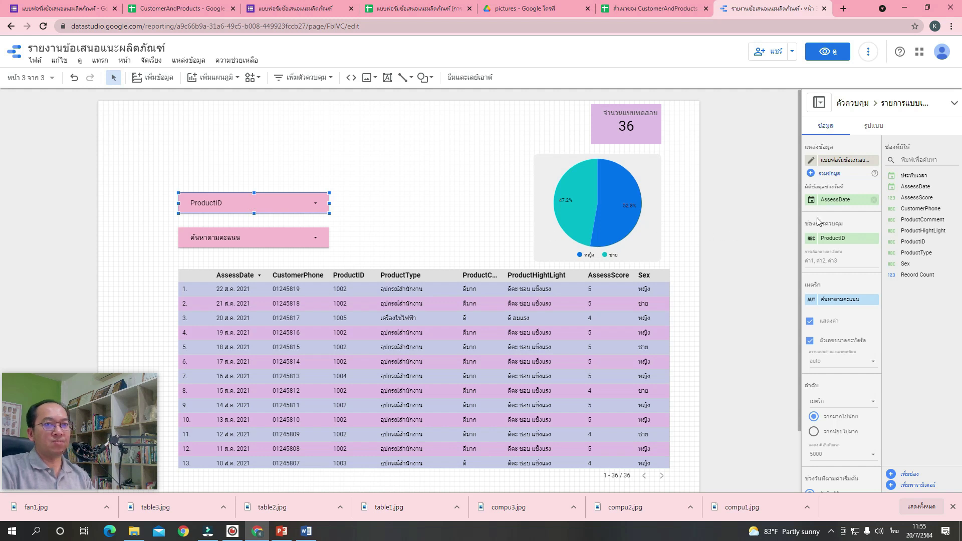
left_click(811, 243)
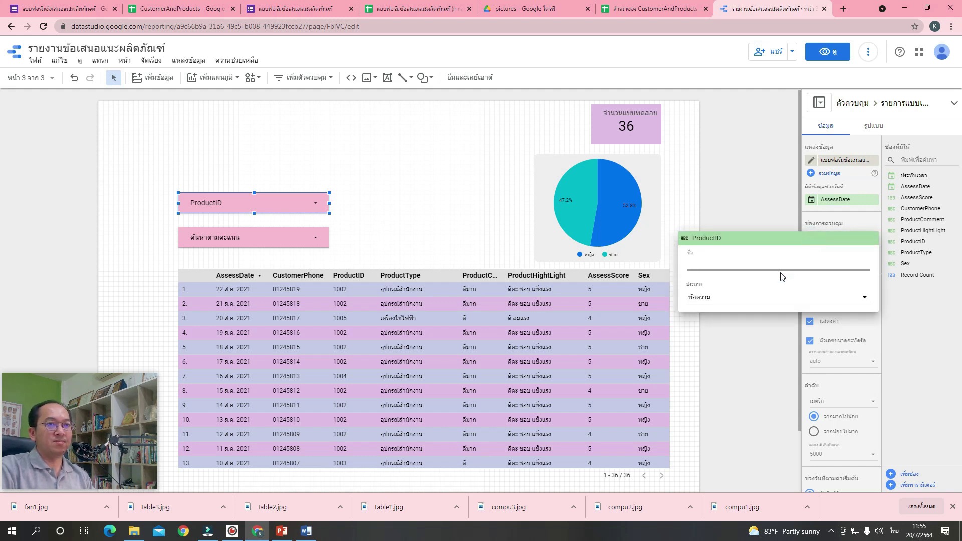
key("grave")
key("grave")
type("ค้นหาตามรหัสสินค้า")
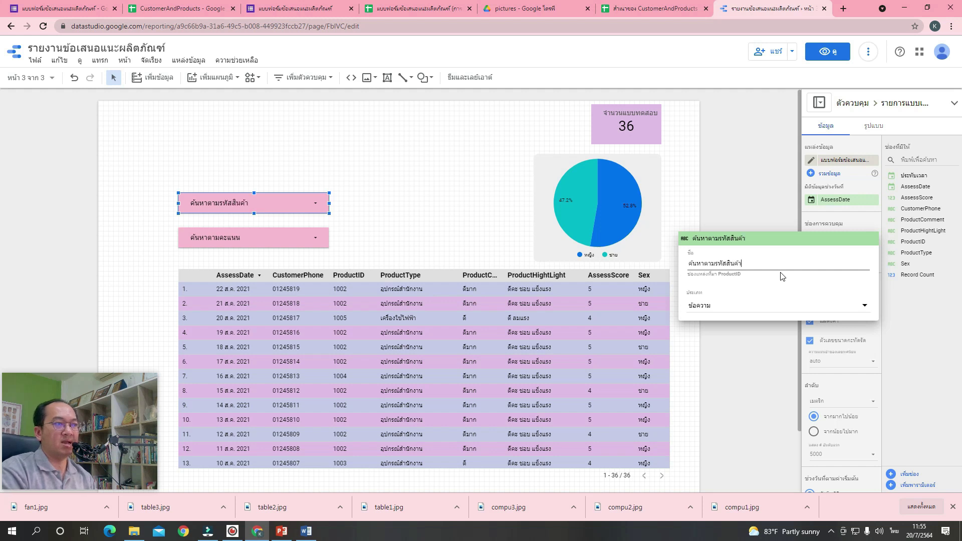
key("Return")
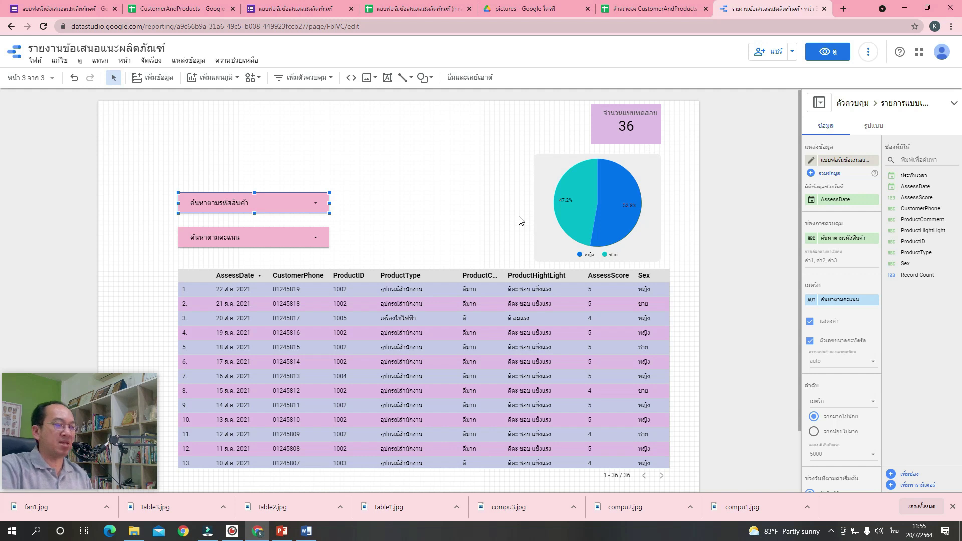
left_click(414, 201)
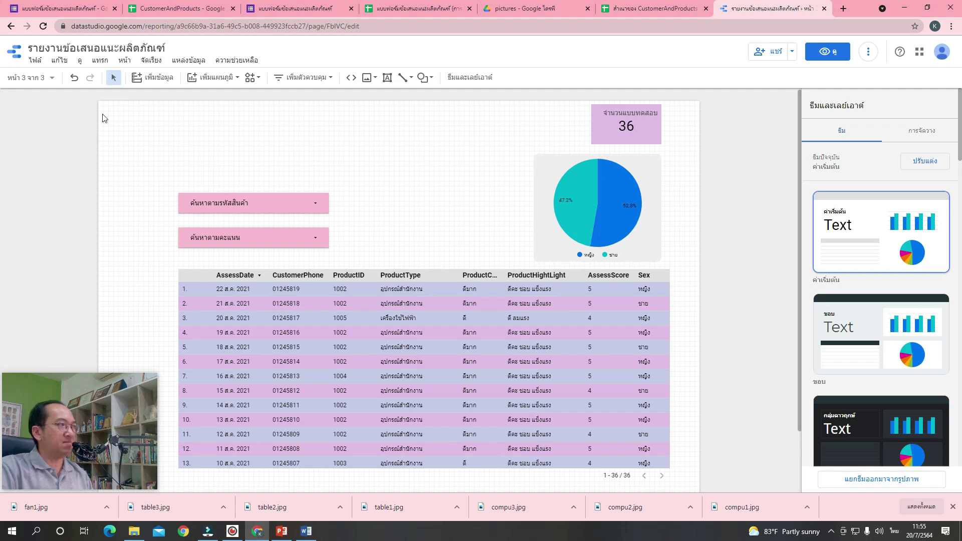
Select the orange title banner on page 2 for copying.
left_click(50, 79)
left_click(61, 152)
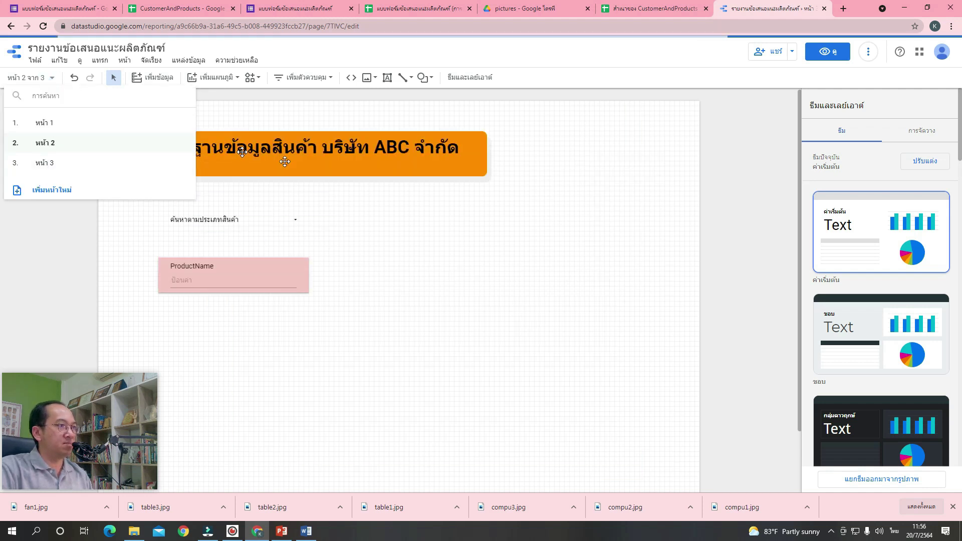
left_click(524, 184)
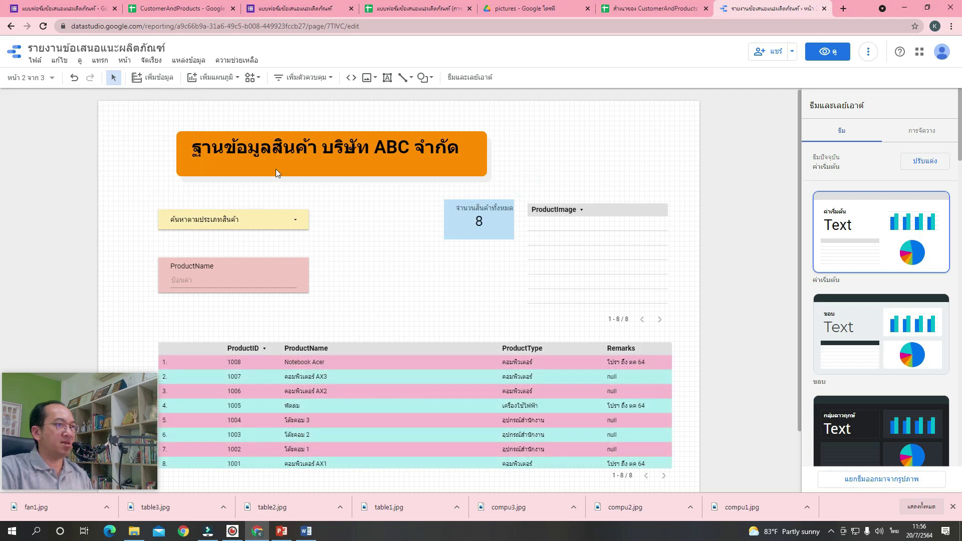
left_click_drag(141, 114, 526, 193)
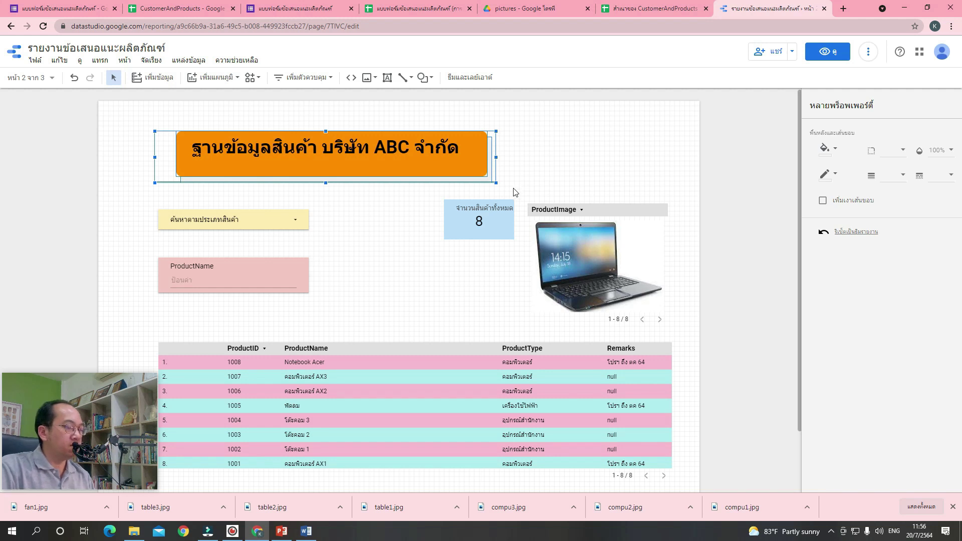
left_click(115, 154)
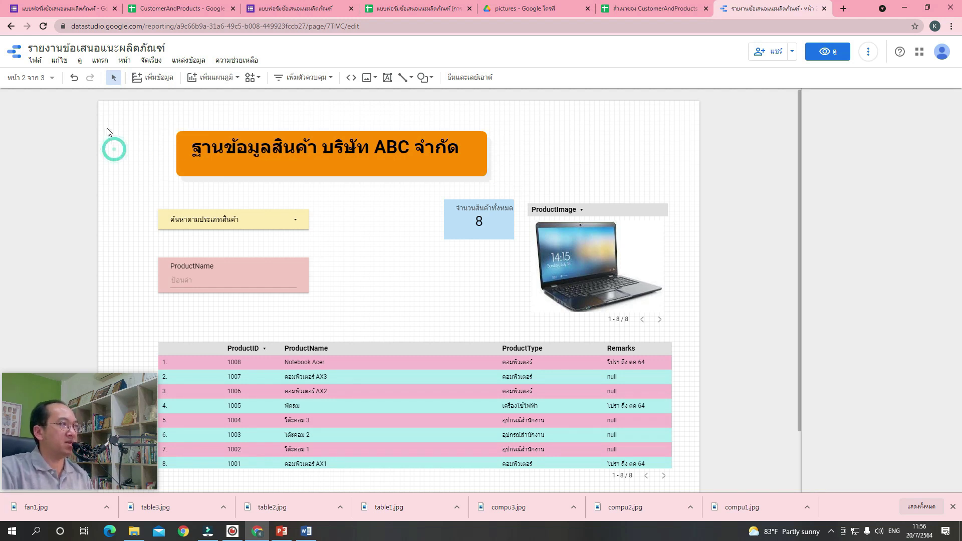
Paste the title banner onto page 3 and move it to the top.
left_click(43, 82)
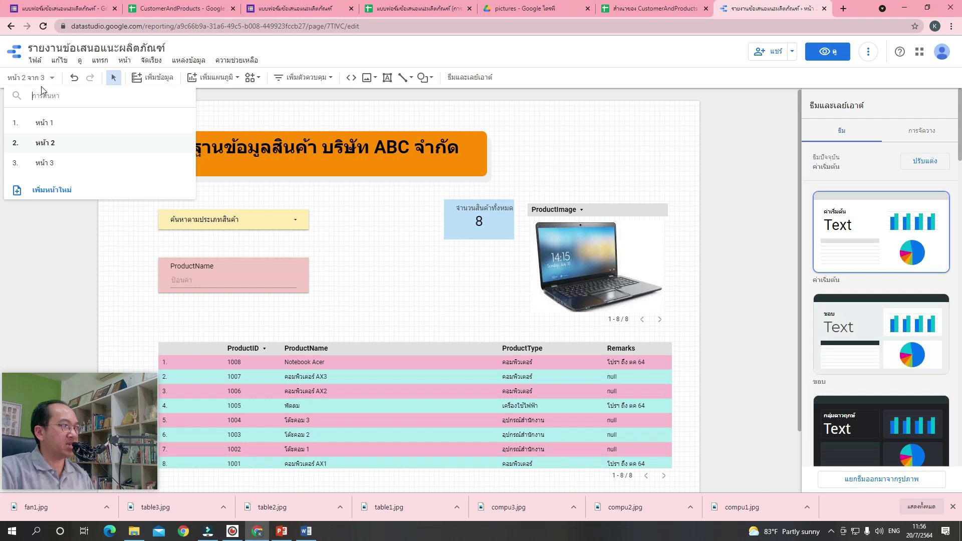
left_click(55, 168)
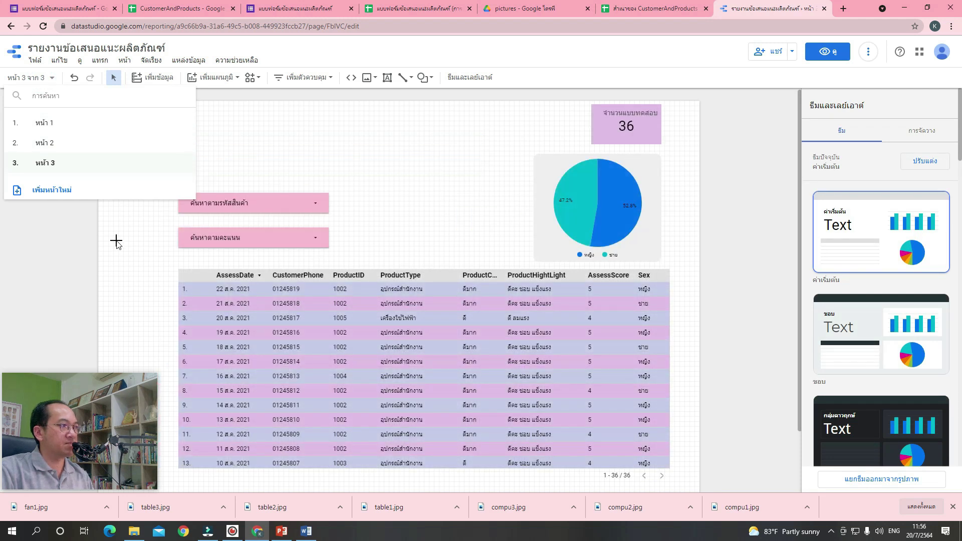
left_click(117, 240)
key("ctrl+v")
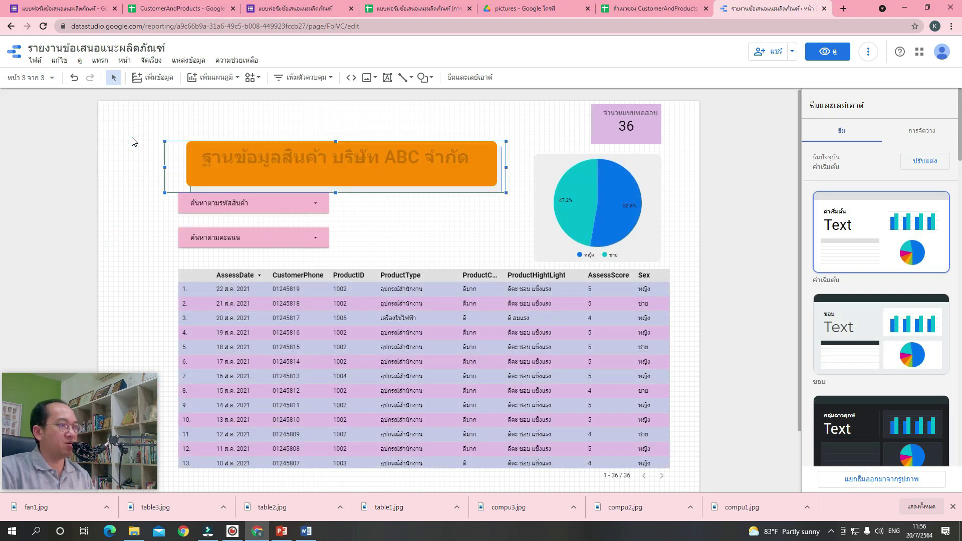
left_click(286, 143)
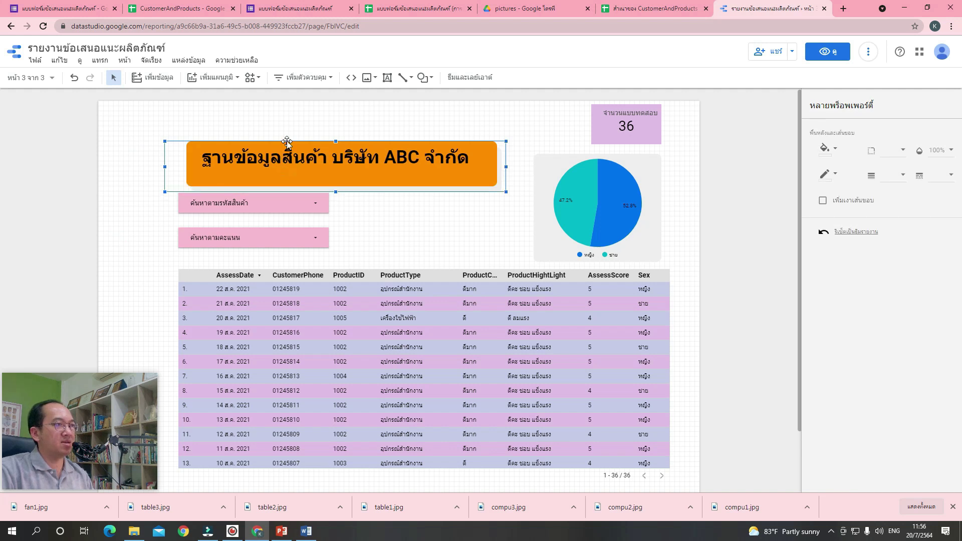
left_click_drag(480, 189, 488, 221)
left_click(488, 221)
Move the first filter below the banner, then highlight ฐานข้อมูลสินค้า in the title.
left_click_drag(157, 116, 513, 206)
key("Up")
key("Up")
key("Up")
key("Up")
key("Up")
key("Up")
key("Up")
key("Up")
key("Up")
key("Up")
key("Up")
key("Up")
key("Up")
key("Up")
key("Up")
key("Up")
key("Up")
key("Up")
key("Up")
key("Up")
key("Up")
key("Up")
key("Up")
key("Up")
key("Up")
key("Up")
key("Up")
key("Up")
key("Up")
key("Up")
key("Up")
key("Up")
key("Up")
key("Up")
key("Up")
key("Up")
key("Up")
key("Up")
key("Up")
key("Up")
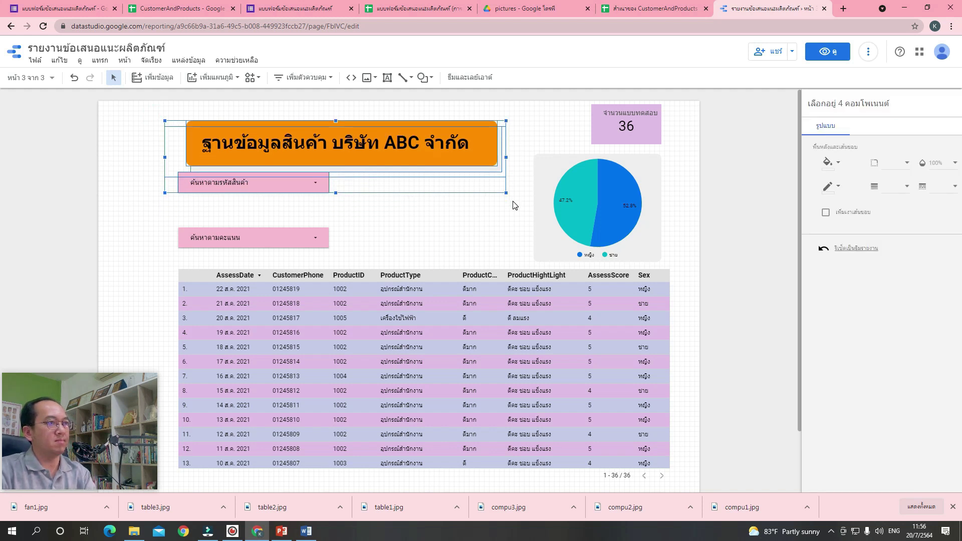
left_click(477, 215)
left_click(271, 180)
left_click_drag(271, 181, 270, 207)
left_click(305, 143)
left_click_drag(201, 139, 324, 139)
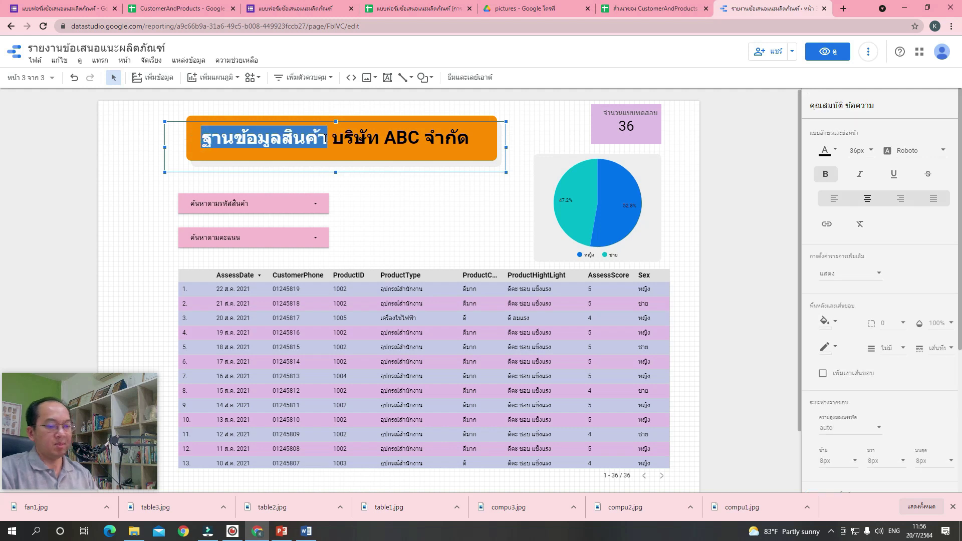
Replace ฐานข้อมูลสินค้า with ข้อเสนอแนะผลิตภัณฑ์ in the page 3 banner title.
key("Delete")
left_click(325, 141)
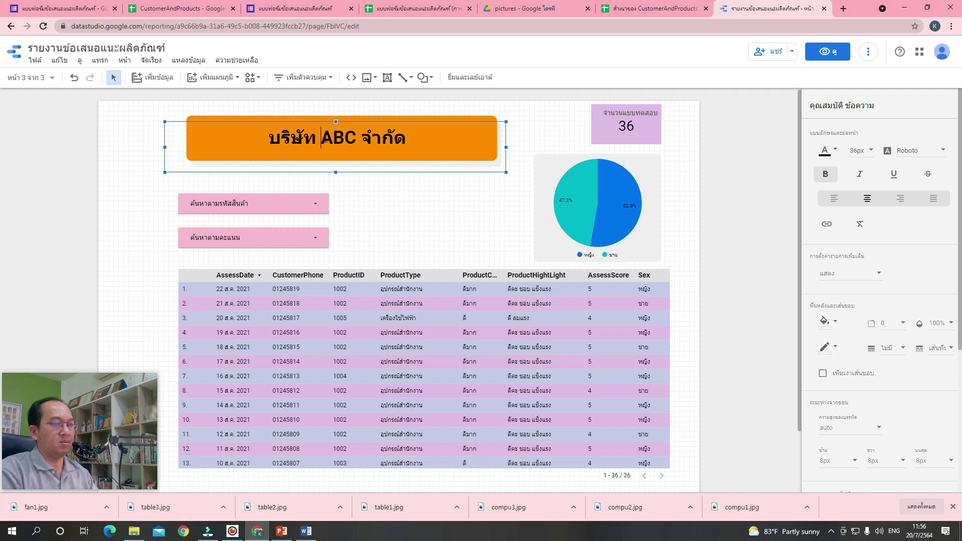
left_click_drag(325, 141, 266, 136)
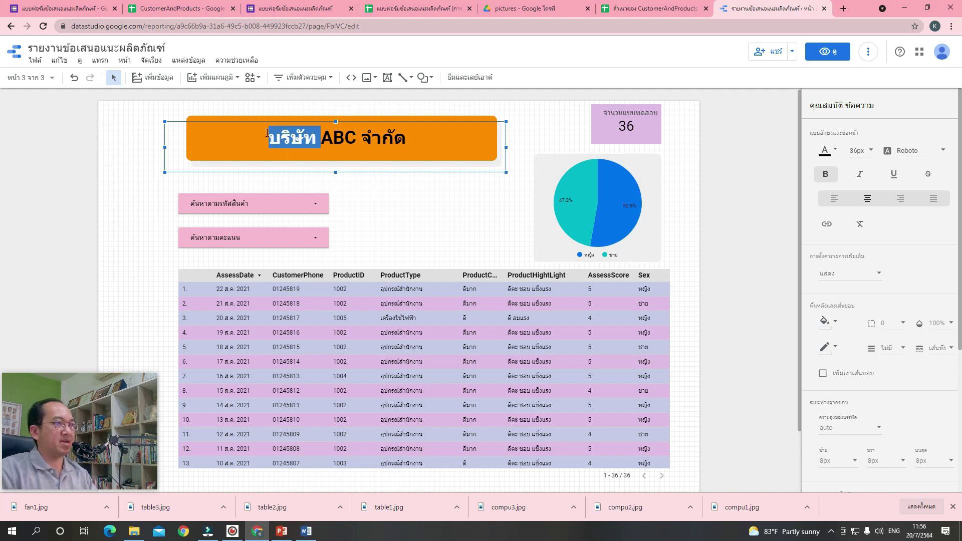
left_click(267, 133)
type("-h")
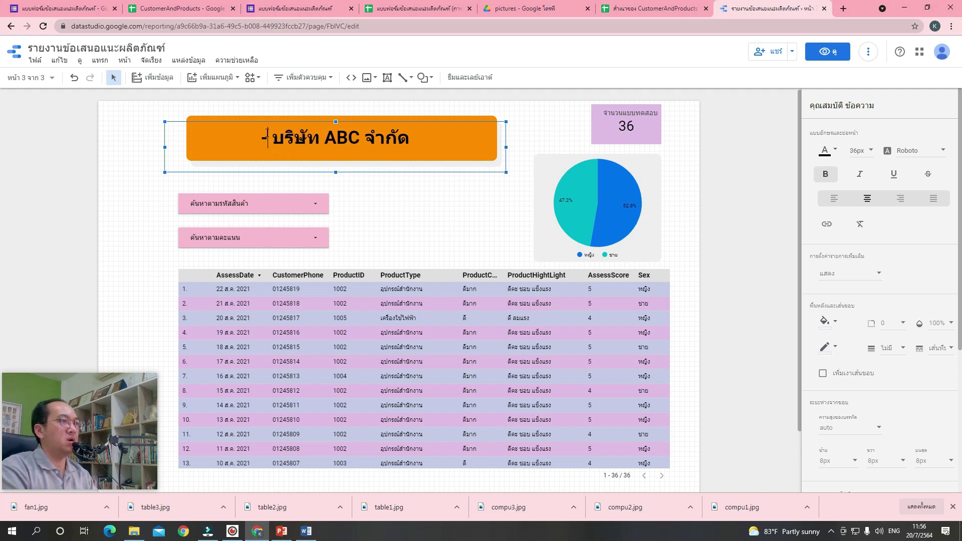
key("BackSpace")
key("BackSpace")
key("grave")
type("ข้อเสนอแนะ")
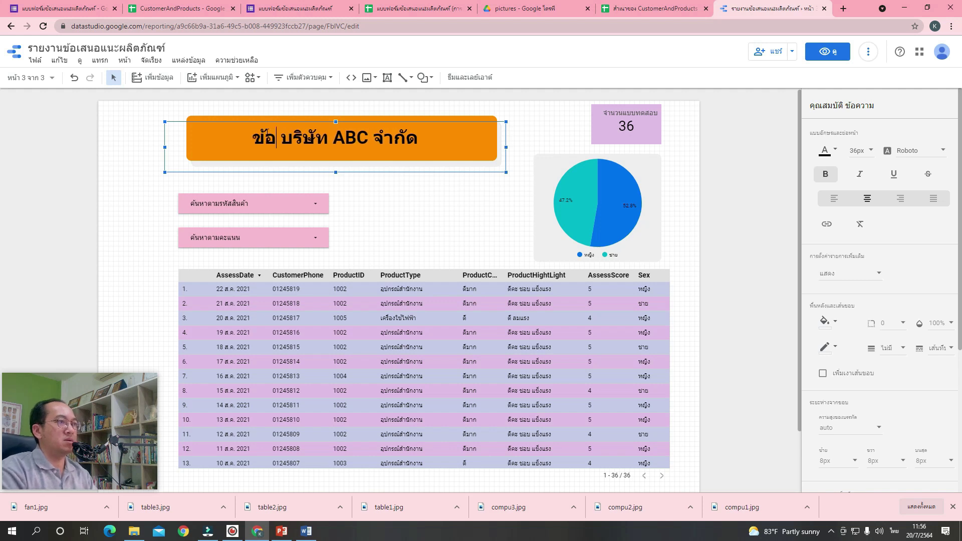
type("ผลิต")
type("ภัณ")
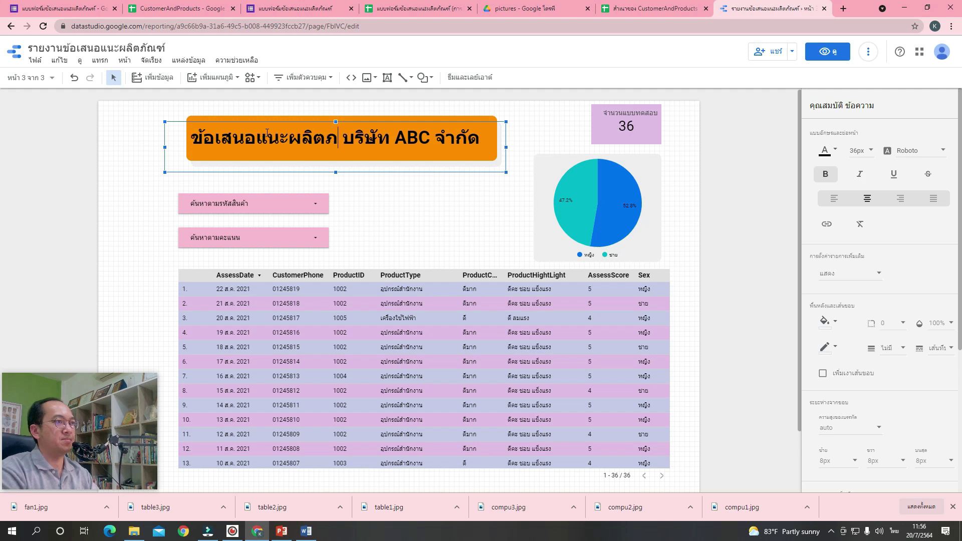
type("ฑ์")
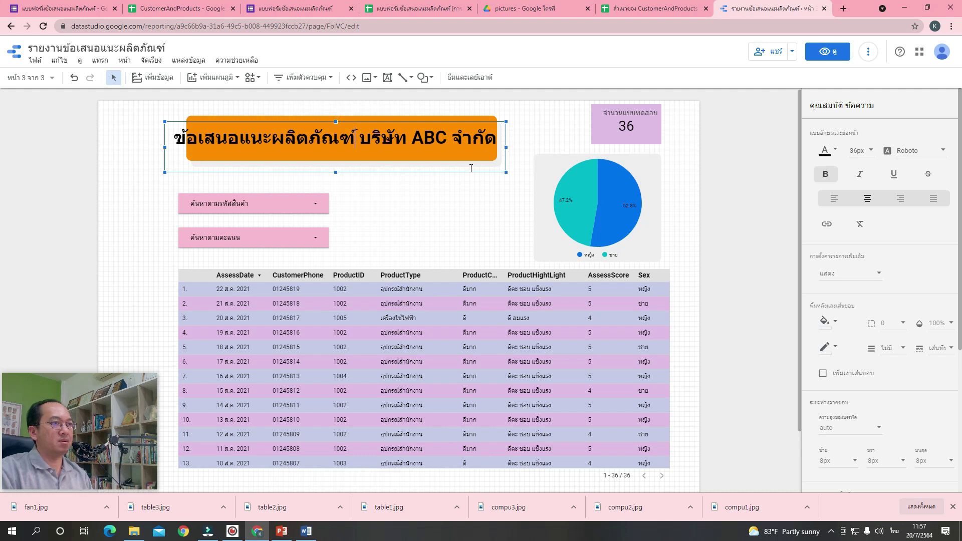
Widen the orange box and the title text box to fit the longer title.
left_click(485, 118)
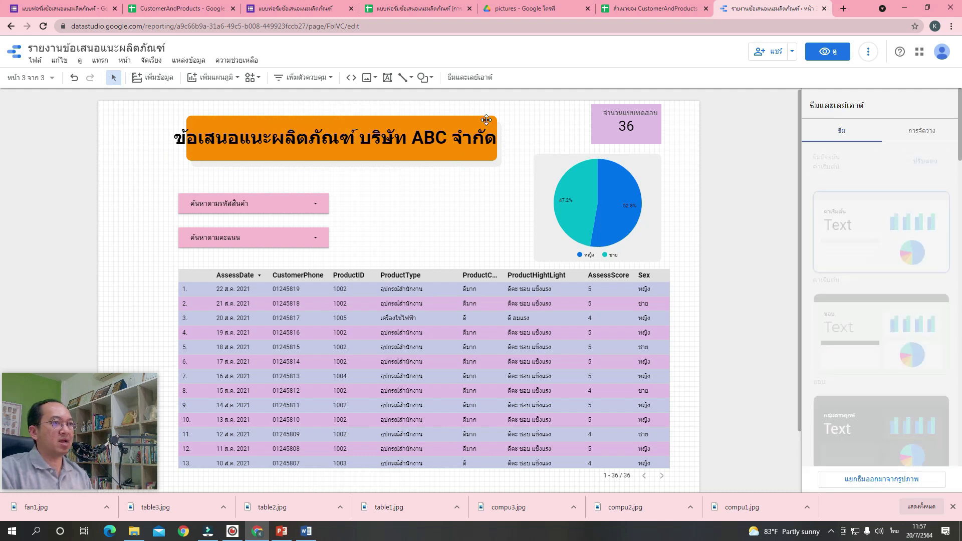
mouse_move(499, 139)
left_mouse_down()
mouse_move(534, 139)
mouse_move(516, 122)
mouse_move(491, 124)
mouse_move(519, 148)
mouse_move(502, 148)
left_mouse_up()
left_click(498, 165)
left_click(453, 187)
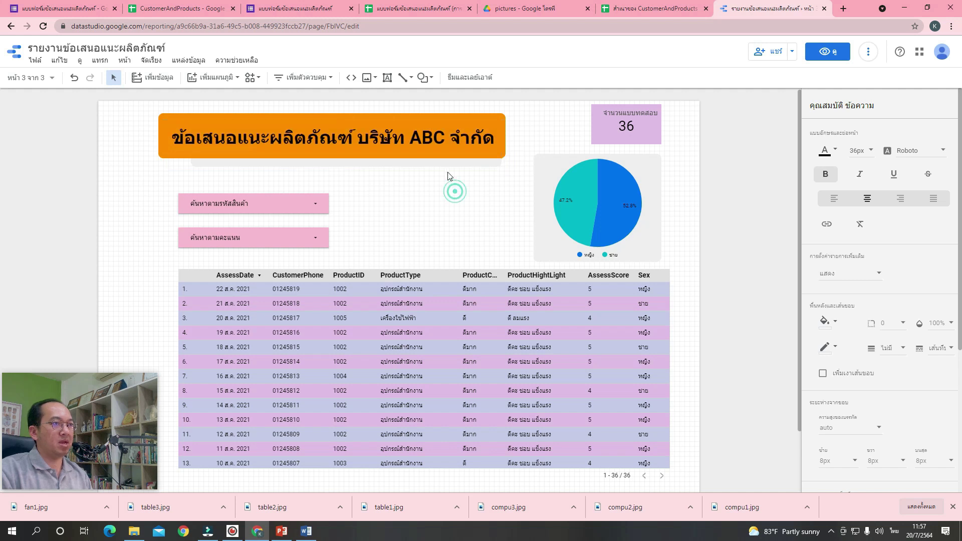
left_click(445, 165)
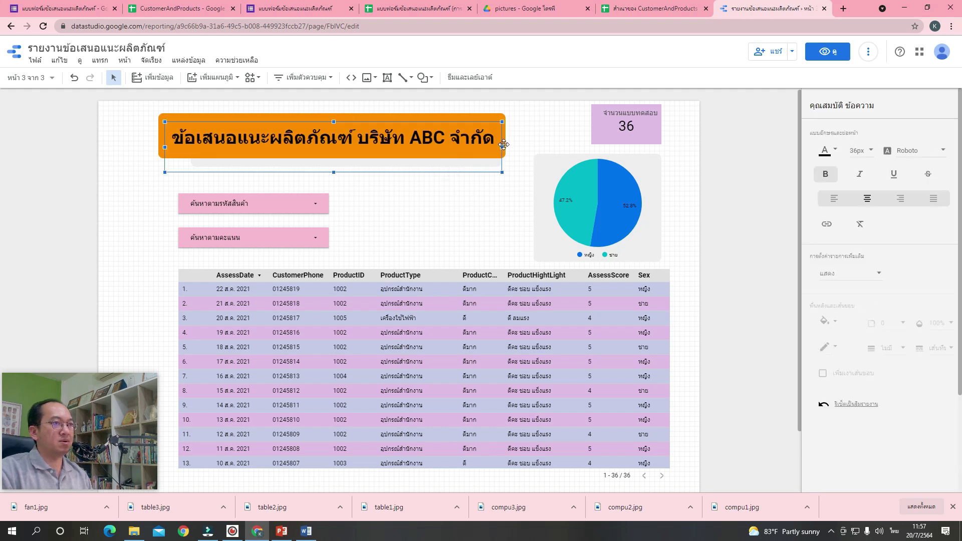
left_click(456, 187)
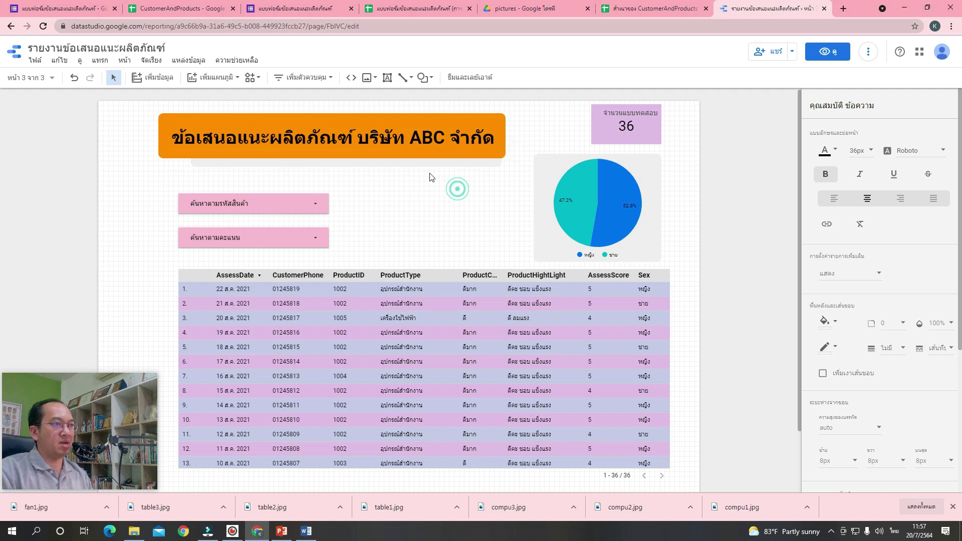
left_click(421, 166)
mouse_move(503, 147)
left_mouse_down()
mouse_move(516, 152)
mouse_move(489, 133)
mouse_move(508, 132)
left_mouse_up()
left_click(509, 190)
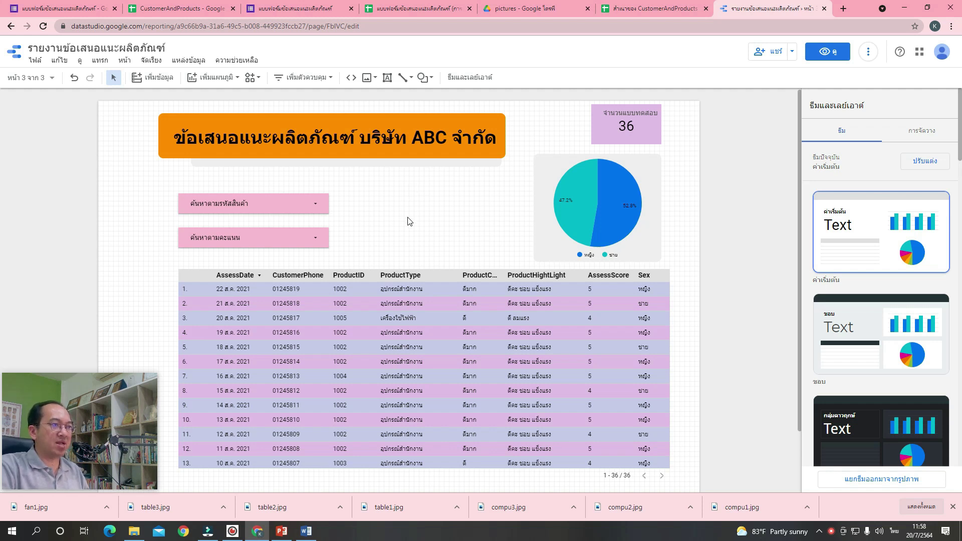
Add a text input control beside the first filter with a pale lavender background.
left_click(320, 79)
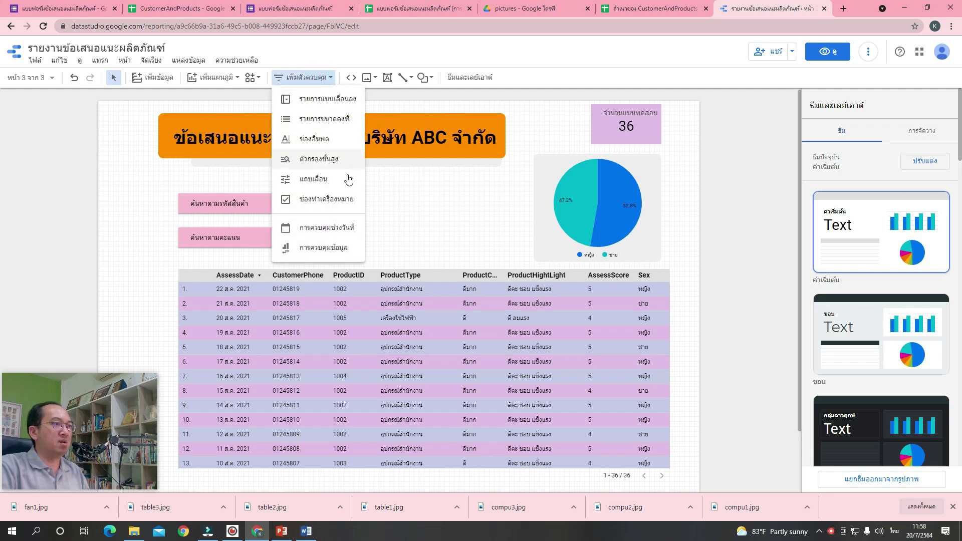
left_click(324, 141)
left_click(346, 192)
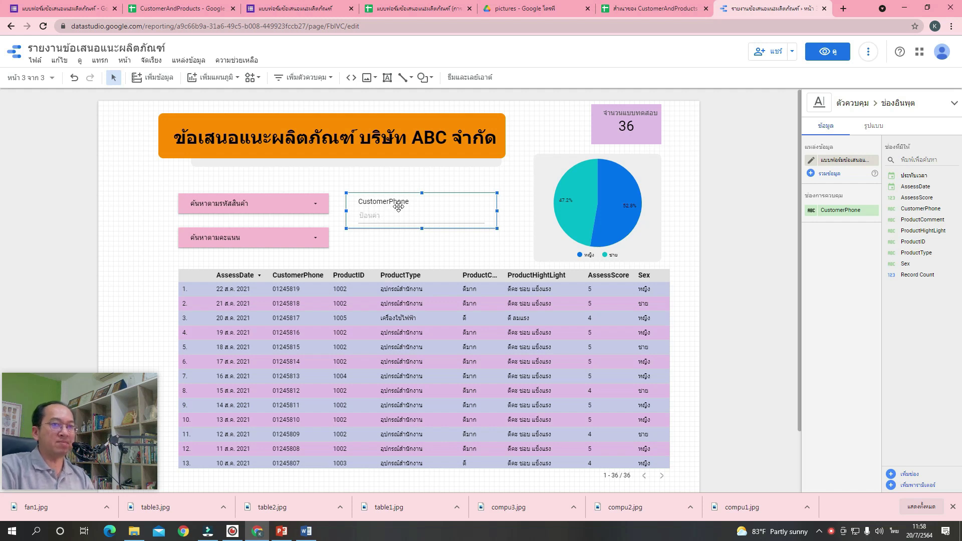
left_click(879, 129)
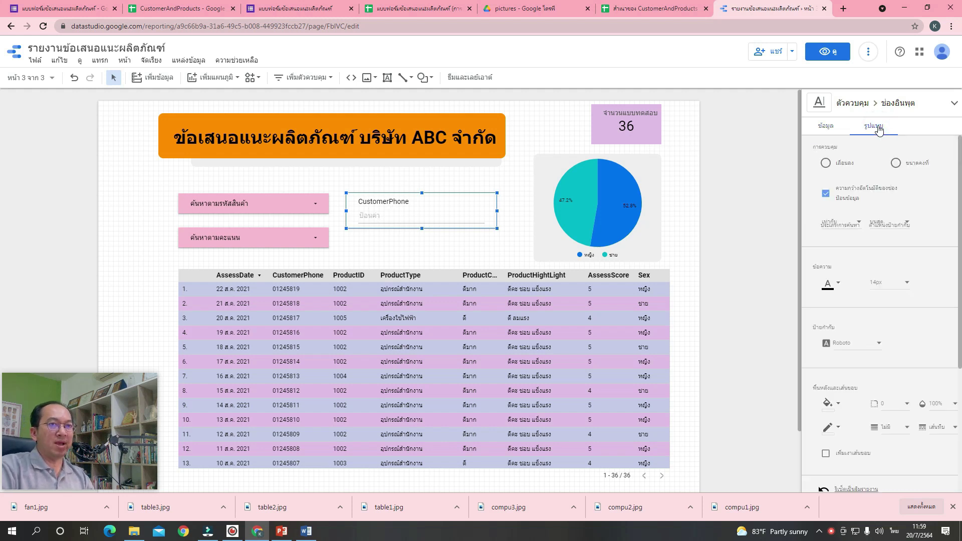
scroll(884, 259, "down", 5)
left_click(829, 213)
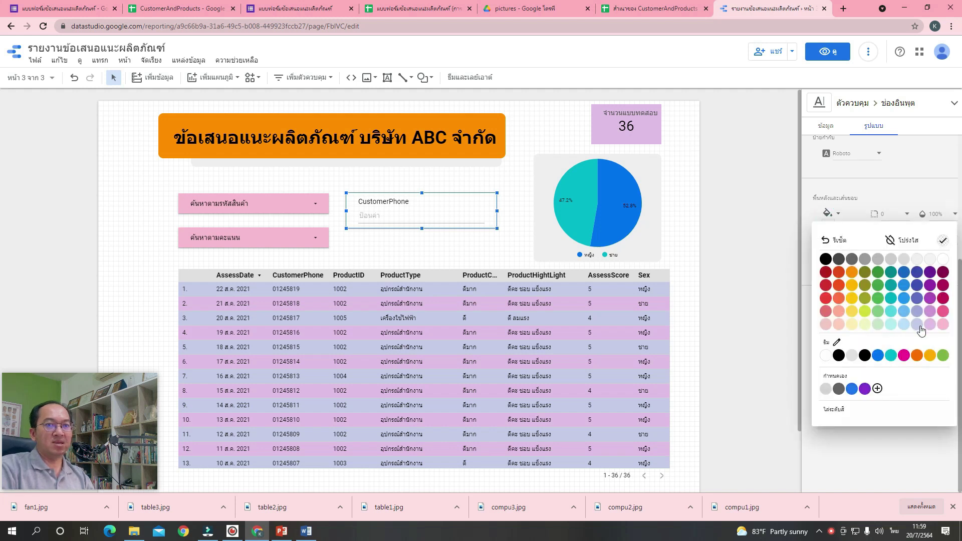
left_click(919, 327)
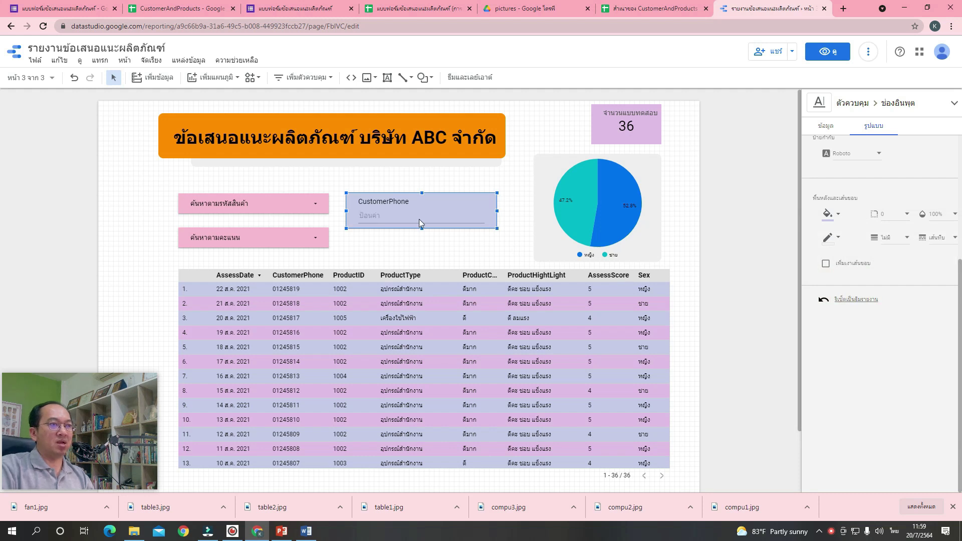
left_click(828, 127)
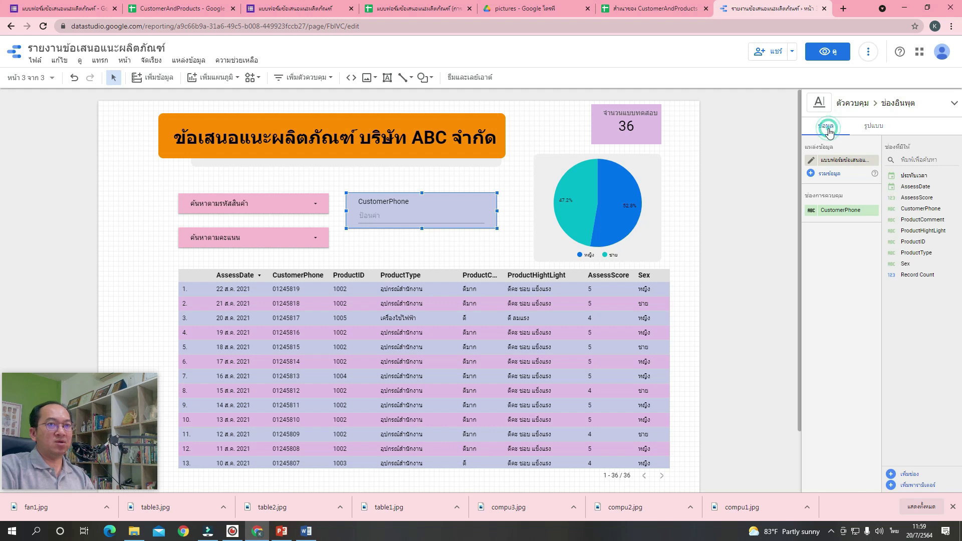
Rename the input's CustomerPhone field to ค้นหาตามหมายเลขโทรศัพท์.
left_click(811, 210)
key("grave")
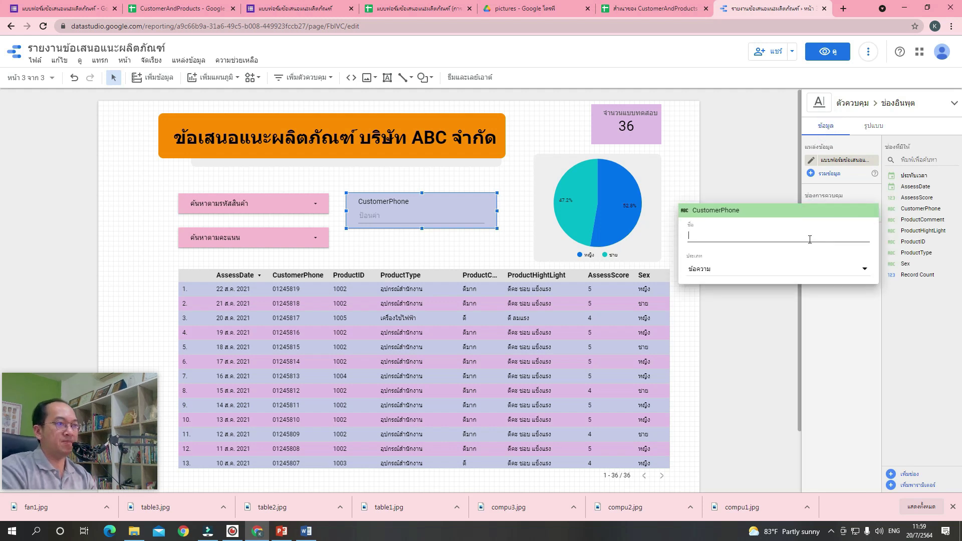
type("8ho")
key("BackSpace")
key("grave")
type("ค้นห")
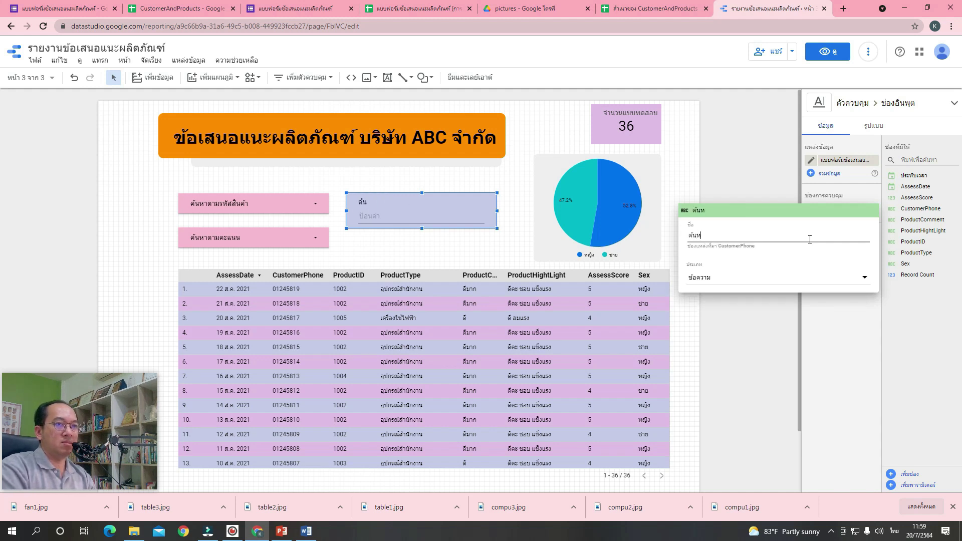
type("าตามหมายเลขโทรศัพท์")
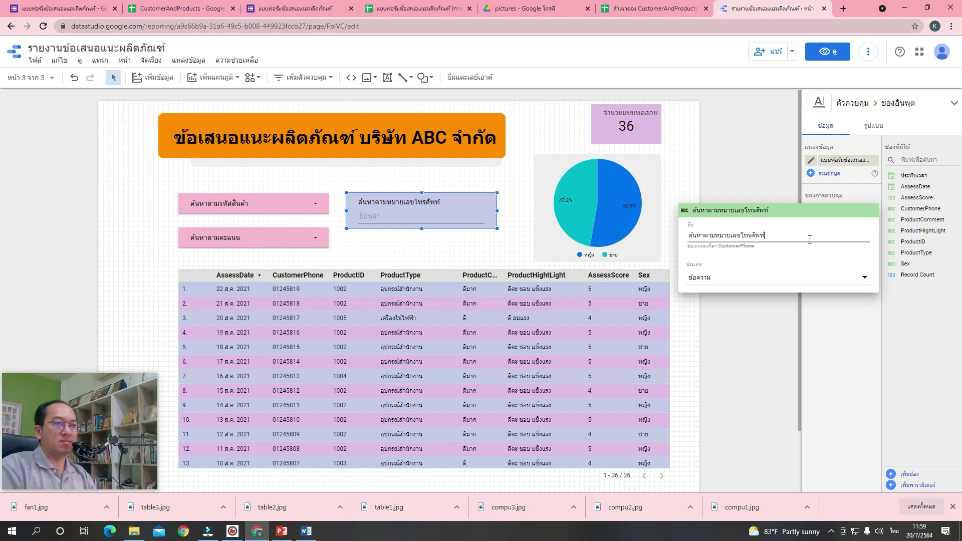
left_click(472, 247)
left_click(472, 247)
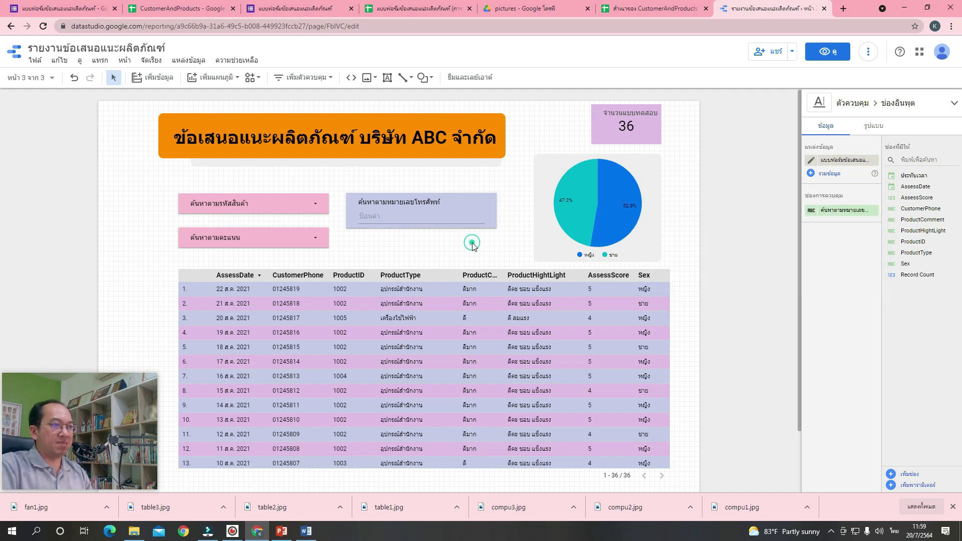
left_click(451, 214)
left_click(254, 202)
Turn on the Apply filter interaction for the data table.
left_click(306, 240)
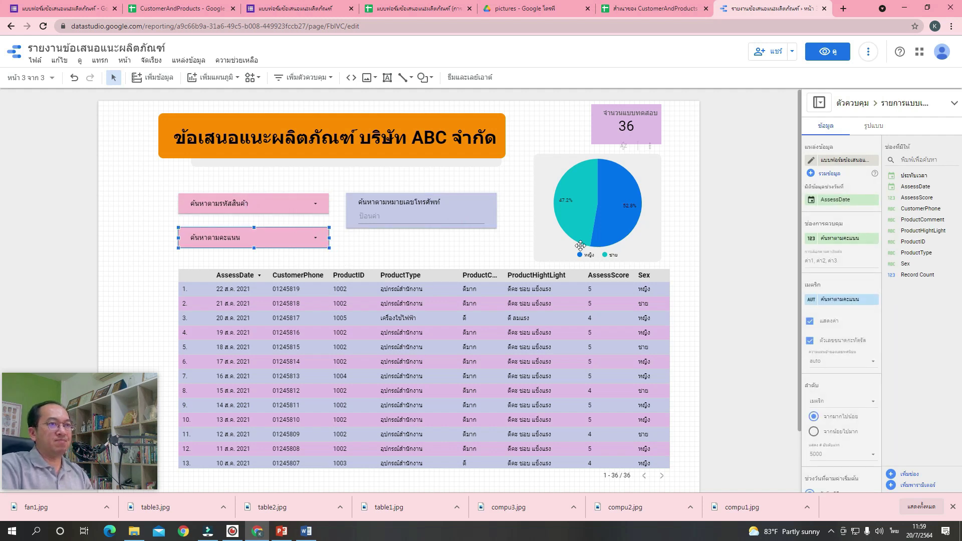
left_click(499, 245)
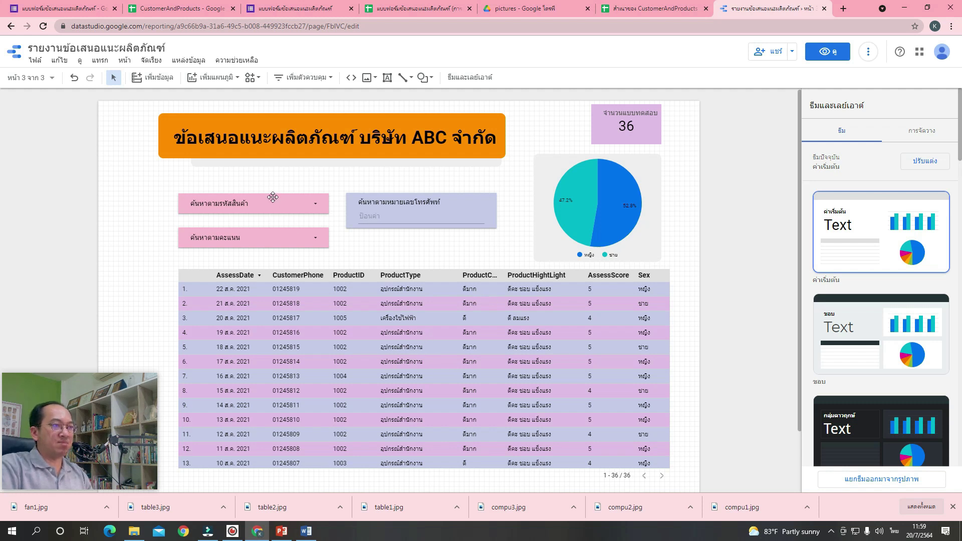
left_click(440, 341)
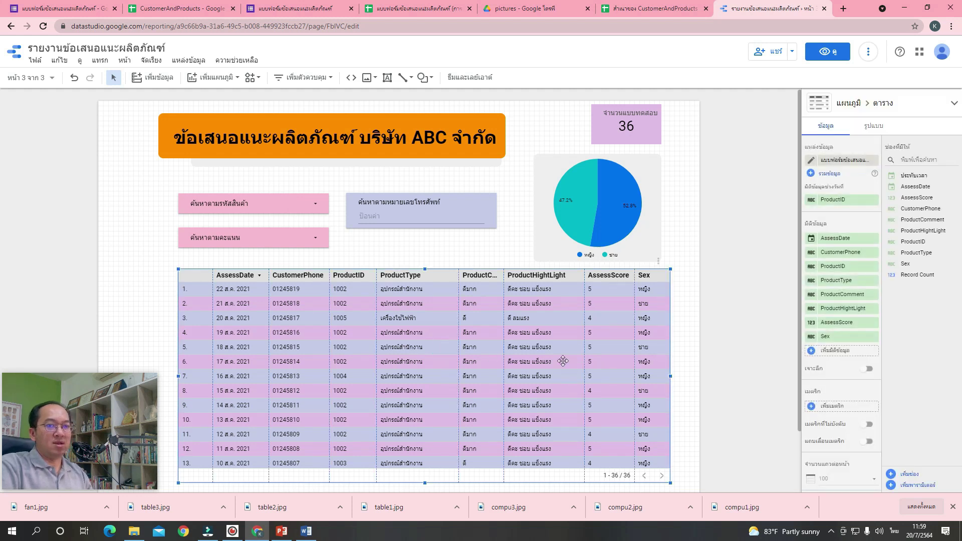
scroll(846, 295, "down", 5)
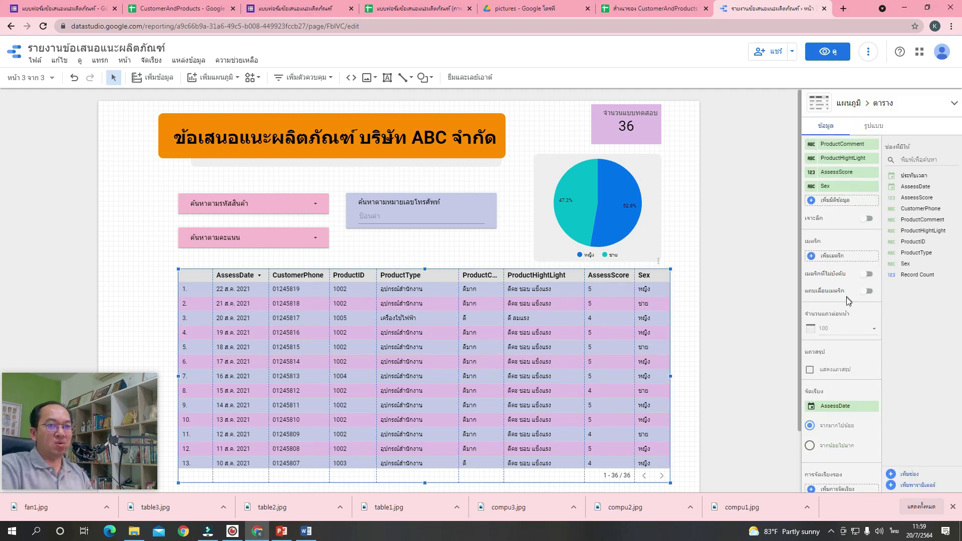
scroll(846, 300, "up", 3)
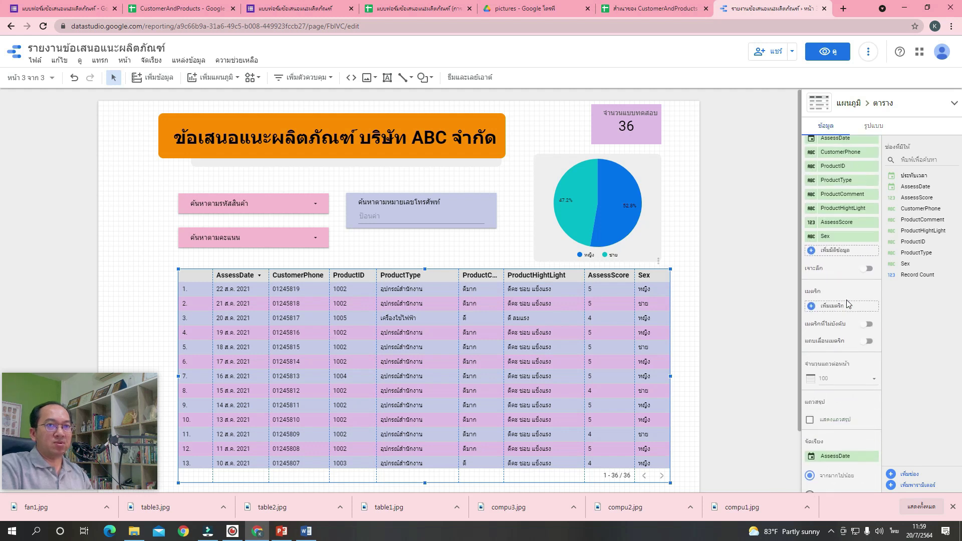
scroll(846, 304, "down", 4)
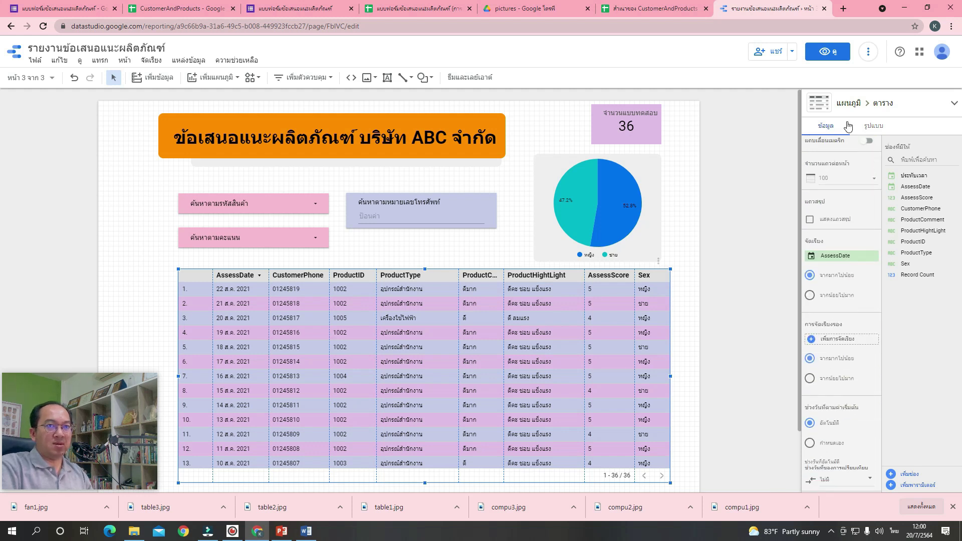
scroll(847, 301, "down", 4)
left_click(836, 368)
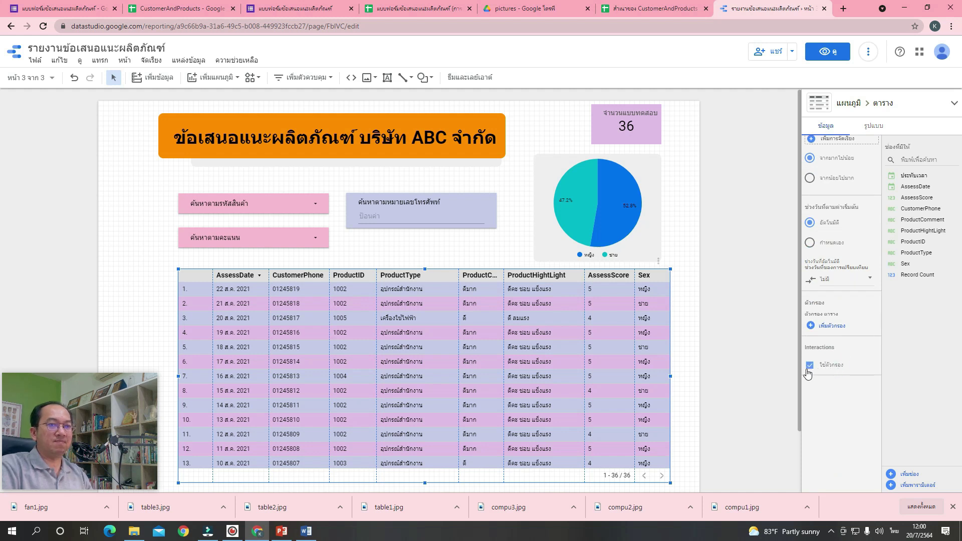
Turn on the Apply filter interaction for the pie chart.
left_click(618, 189)
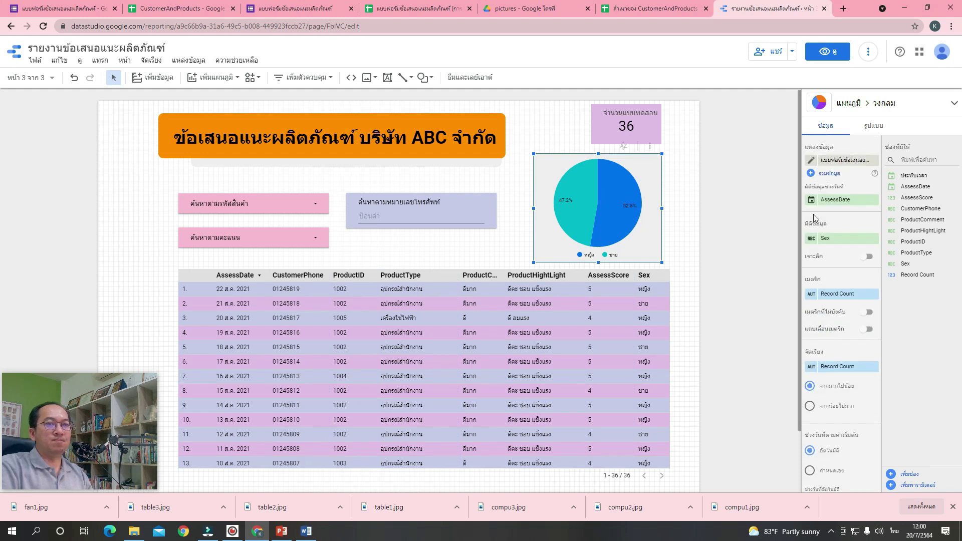
scroll(847, 233, "down", 1)
scroll(847, 233, "down", 5)
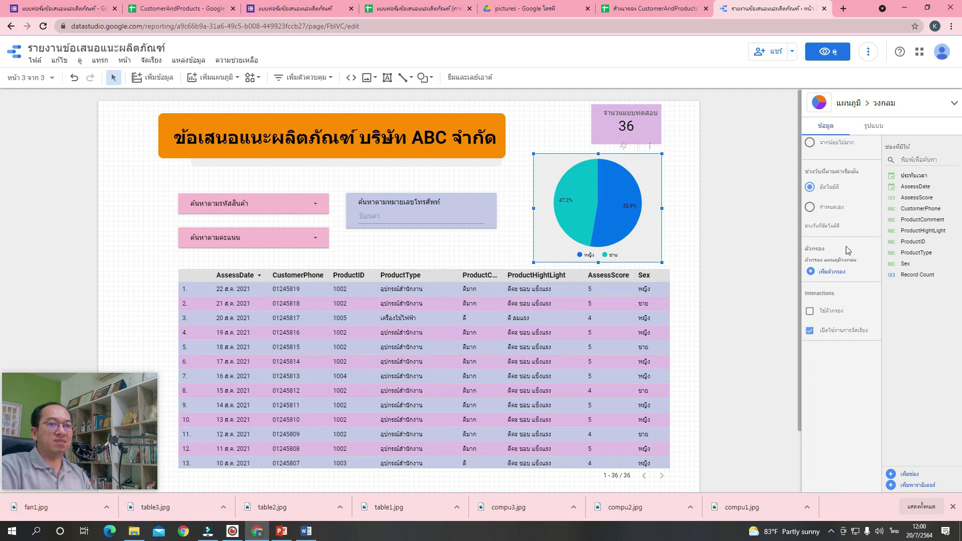
left_click(834, 285)
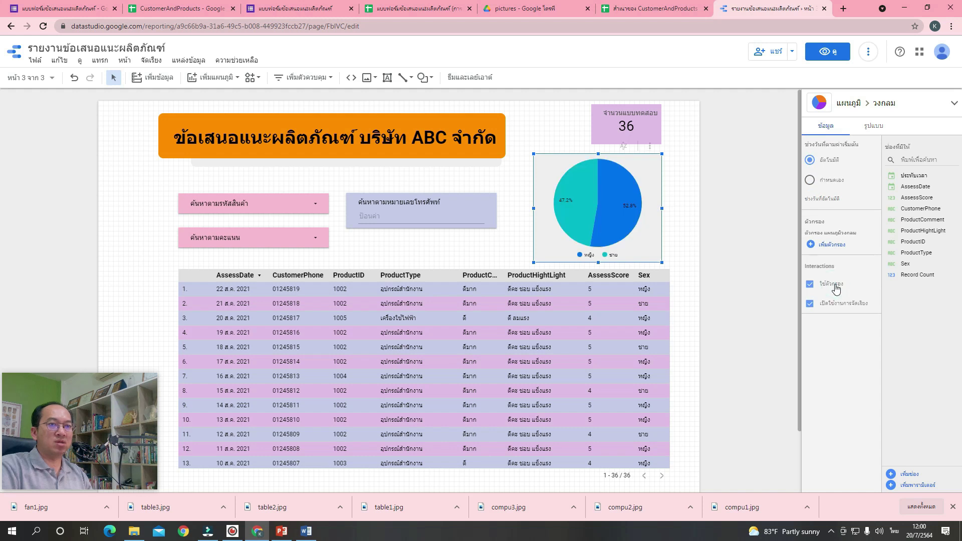
left_click(686, 239)
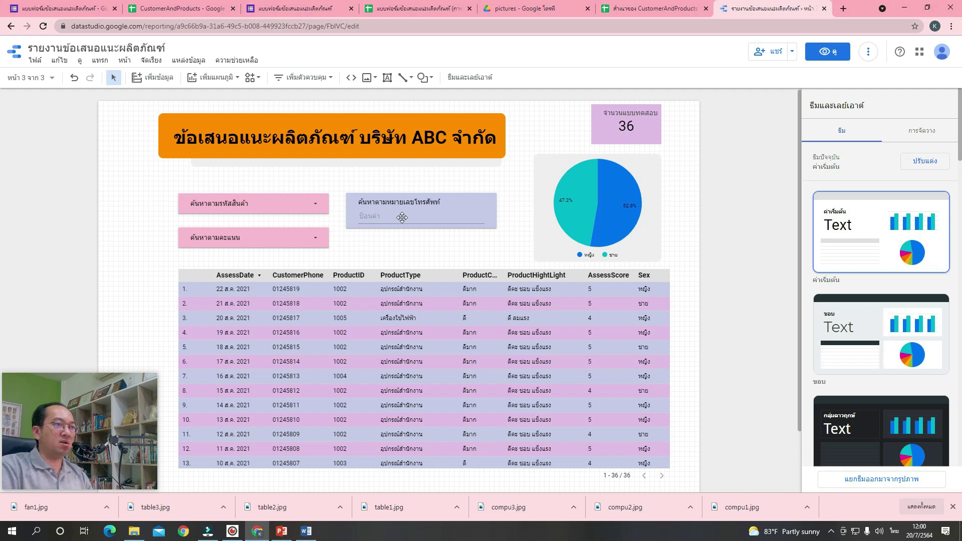
Change the phone search control's match type from Equals (เท่ากับ) to Contains (มี).
left_click(402, 217)
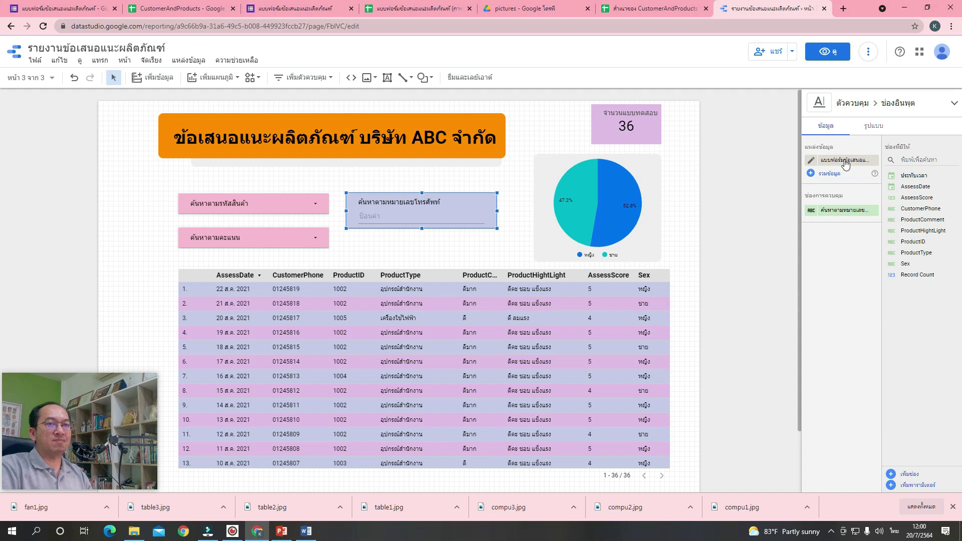
left_click(874, 125)
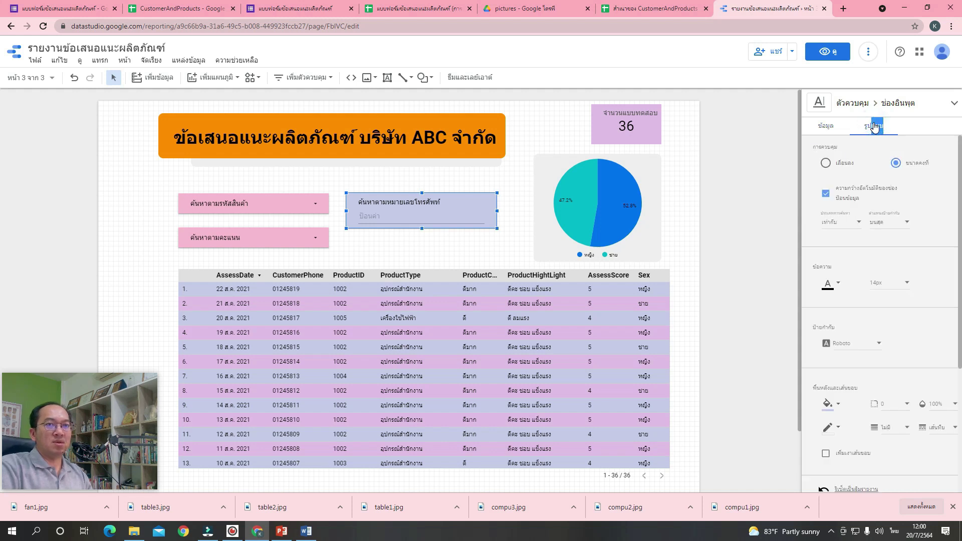
left_click(843, 222)
left_click(842, 246)
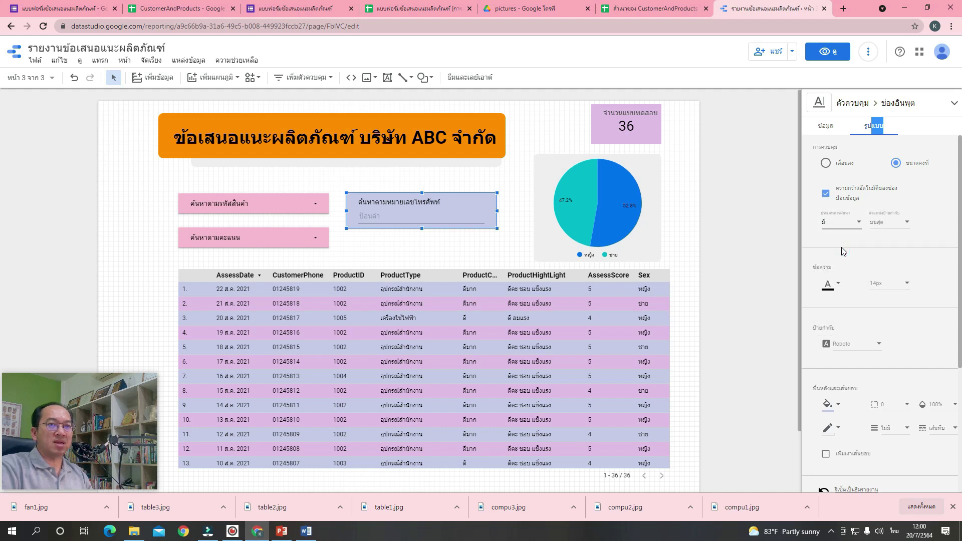
left_click(707, 229)
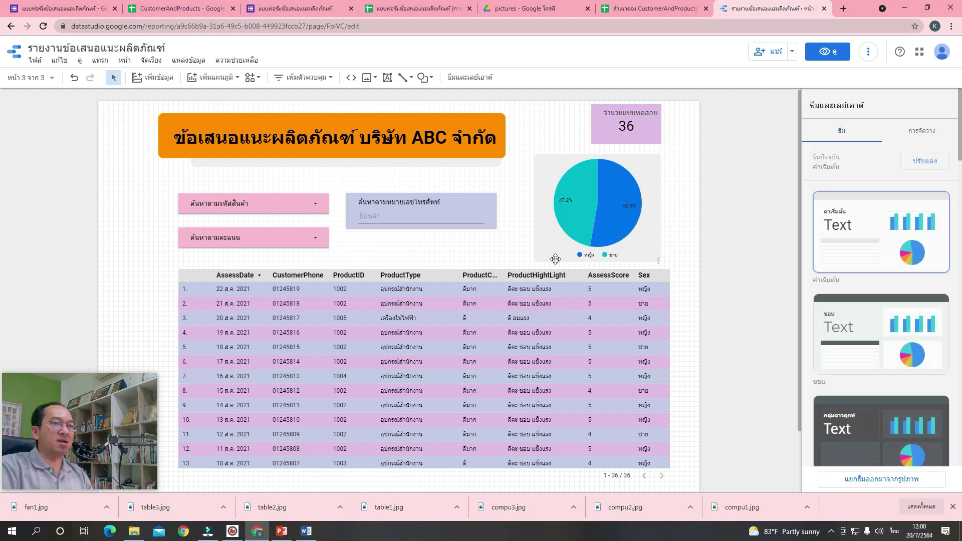
Switch to view mode and filter the report to product 1001 only.
left_click(824, 52)
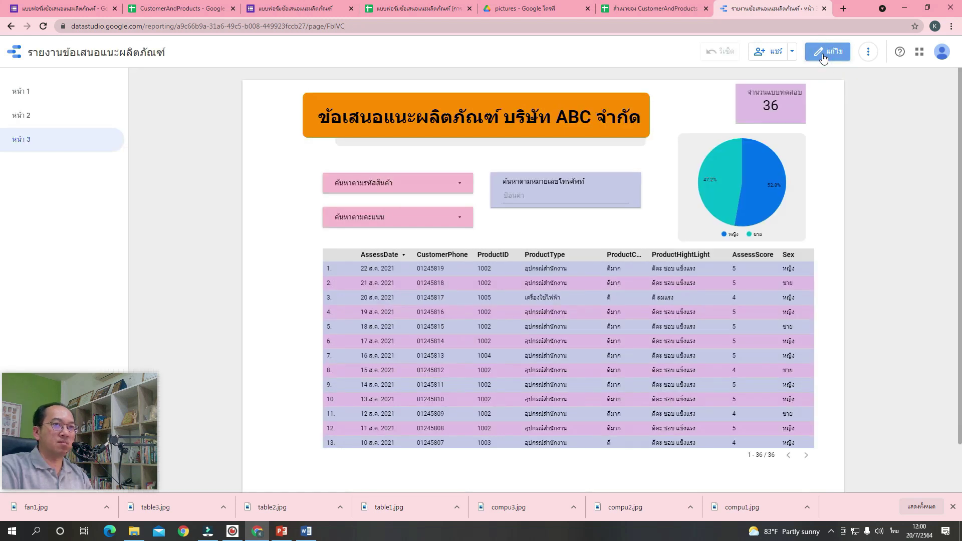
left_click(454, 182)
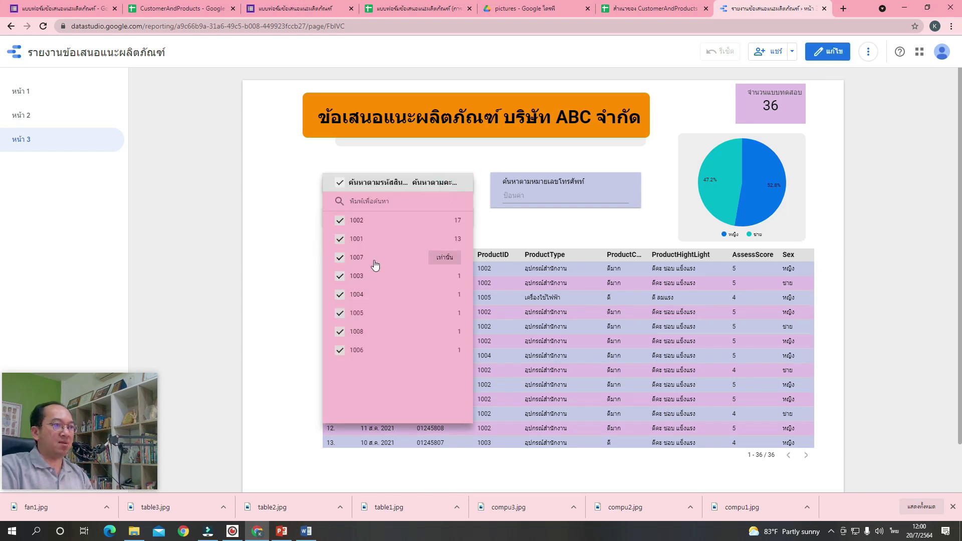
left_click(444, 239)
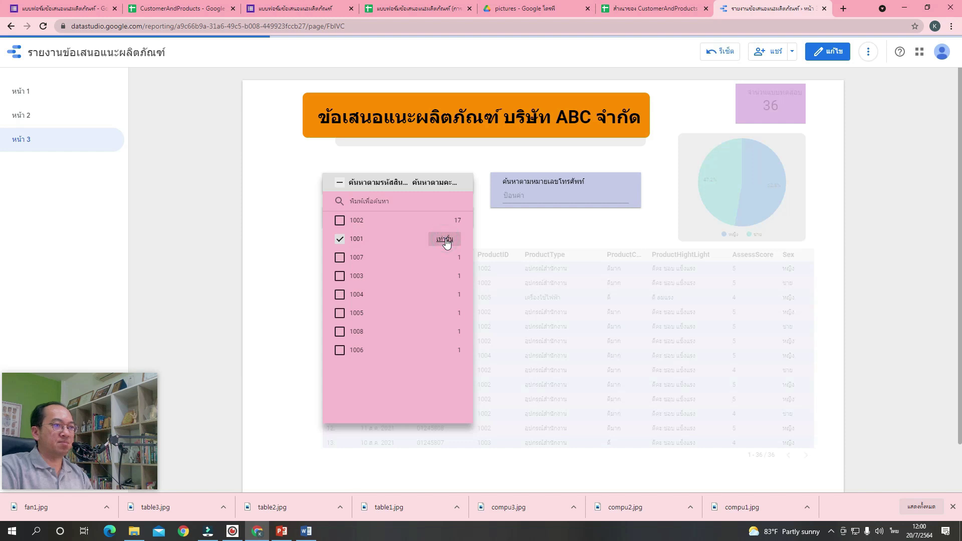
left_click(529, 234)
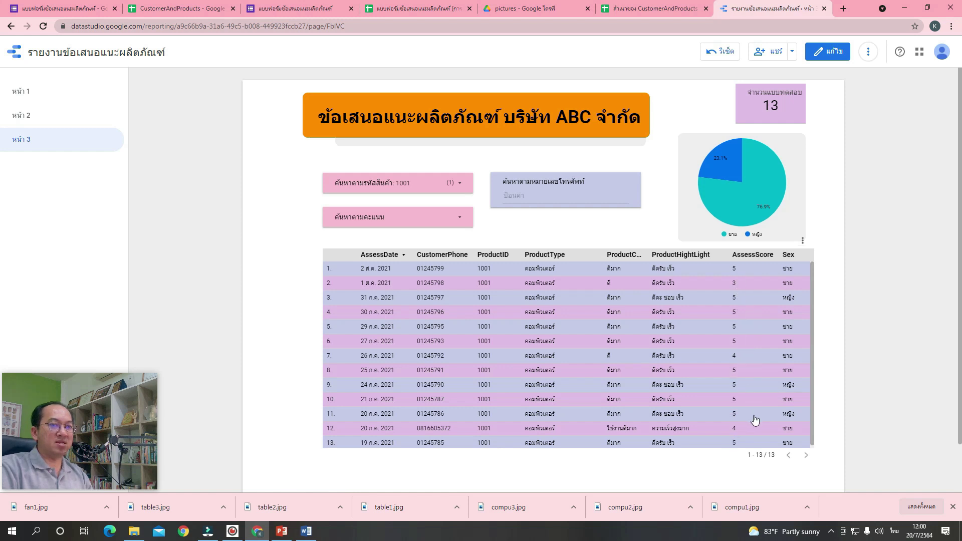
Filter the report to score 5 only, leaving 10 records split 70%/30%.
mouse_move(760, 227)
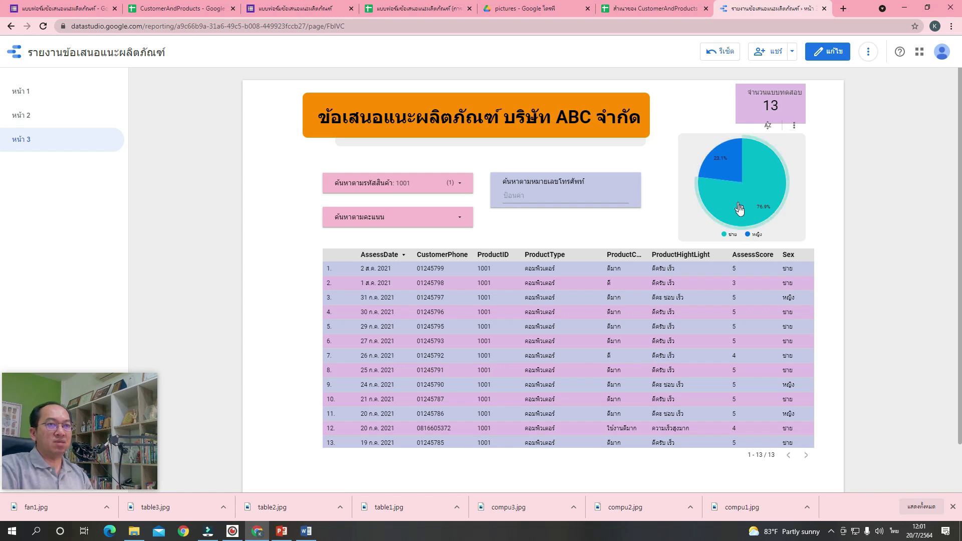
mouse_move(729, 171)
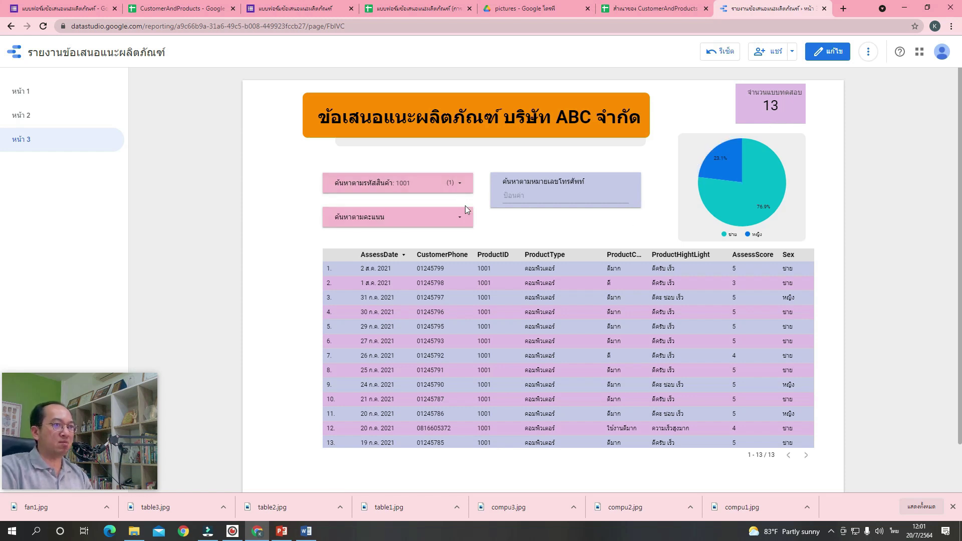
left_click(456, 220)
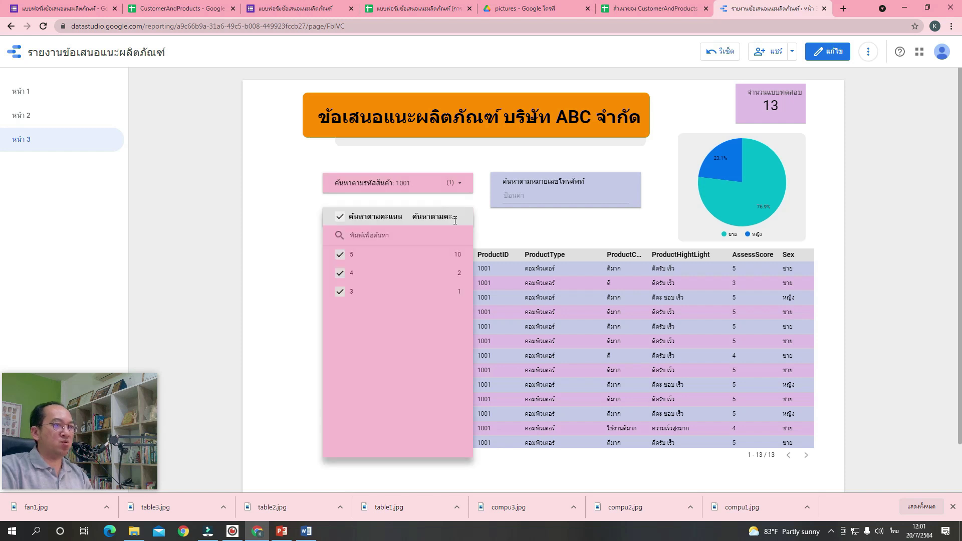
left_click(444, 254)
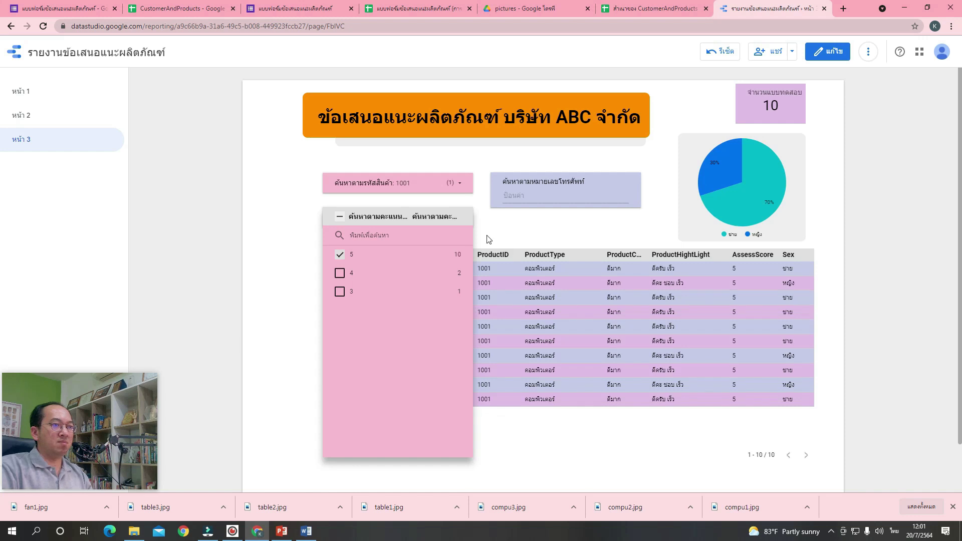
left_click(503, 220)
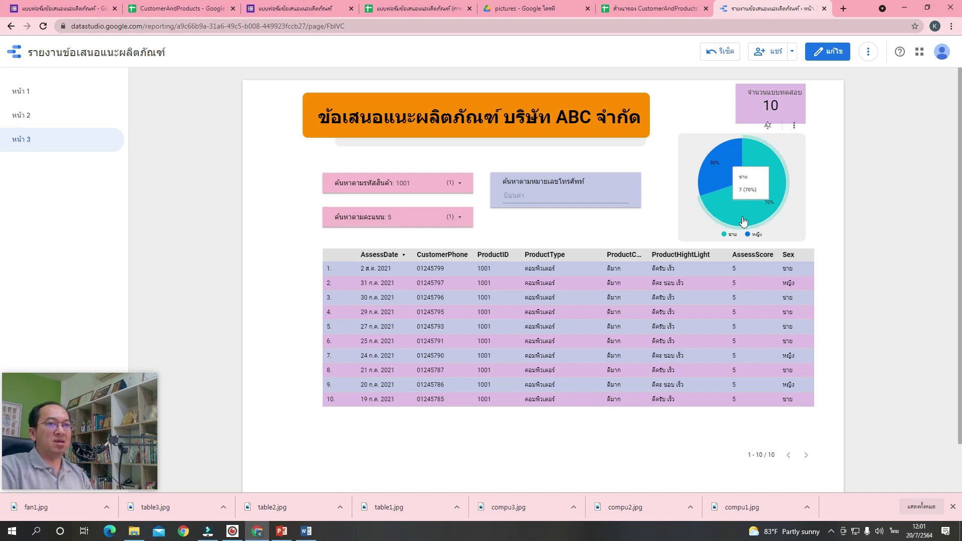
mouse_move(724, 210)
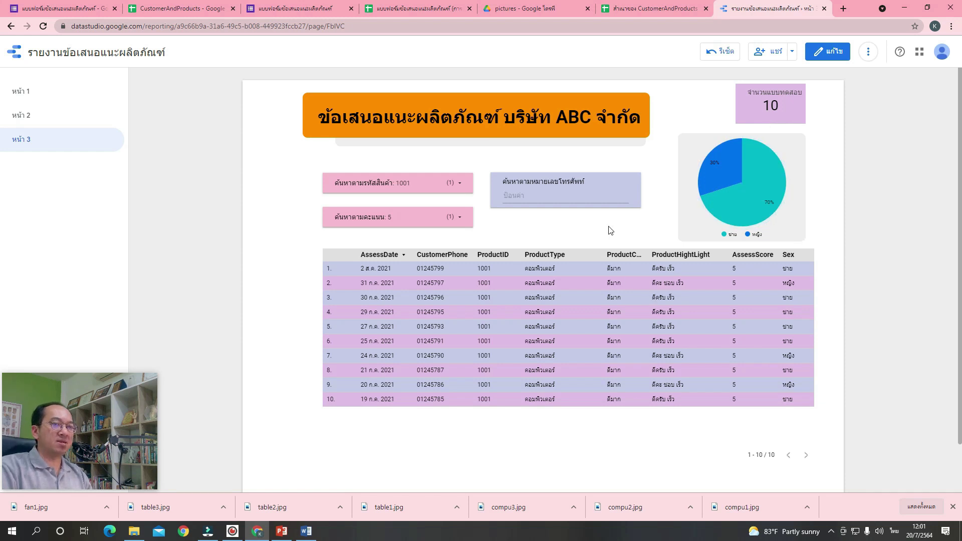
Search by a phone number, then reset all filters to show all 36 records.
left_click(538, 202)
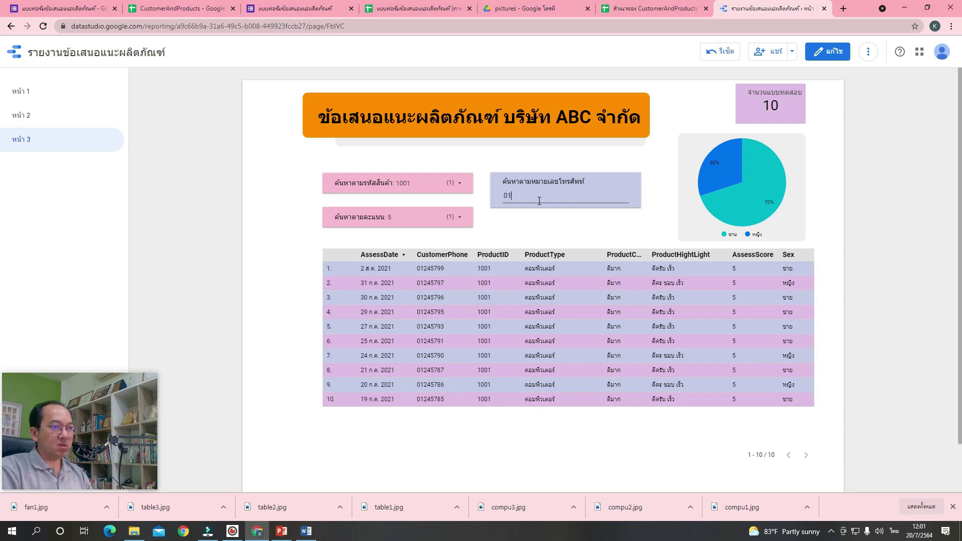
type("245")
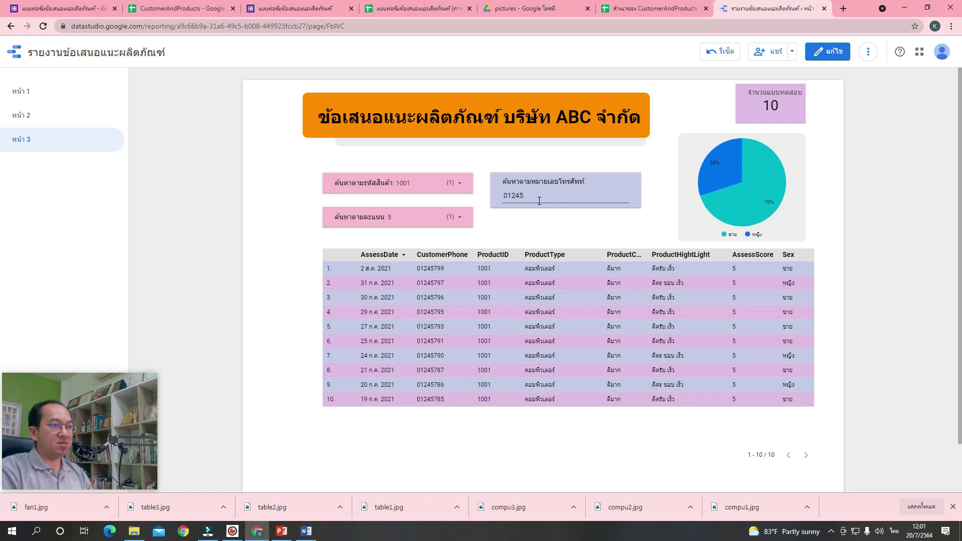
type("795")
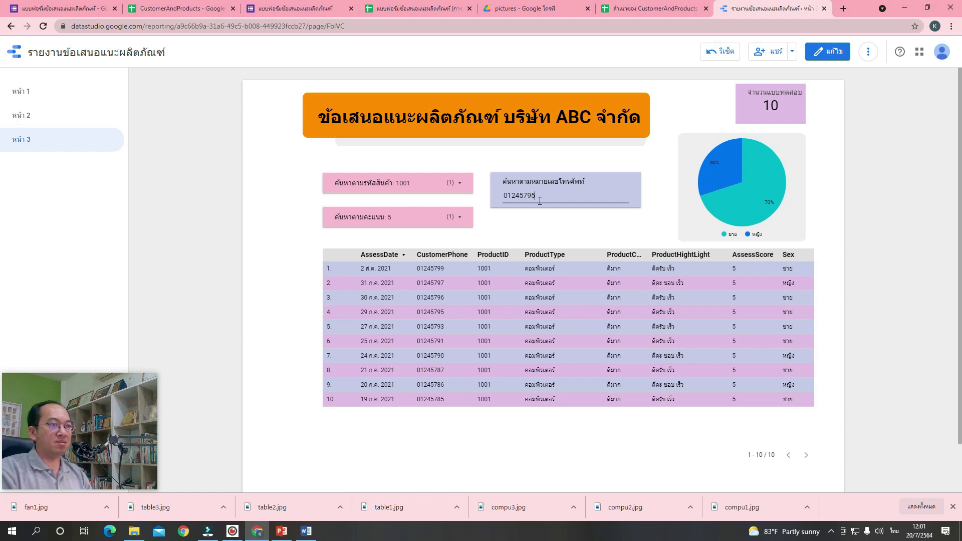
key("Return")
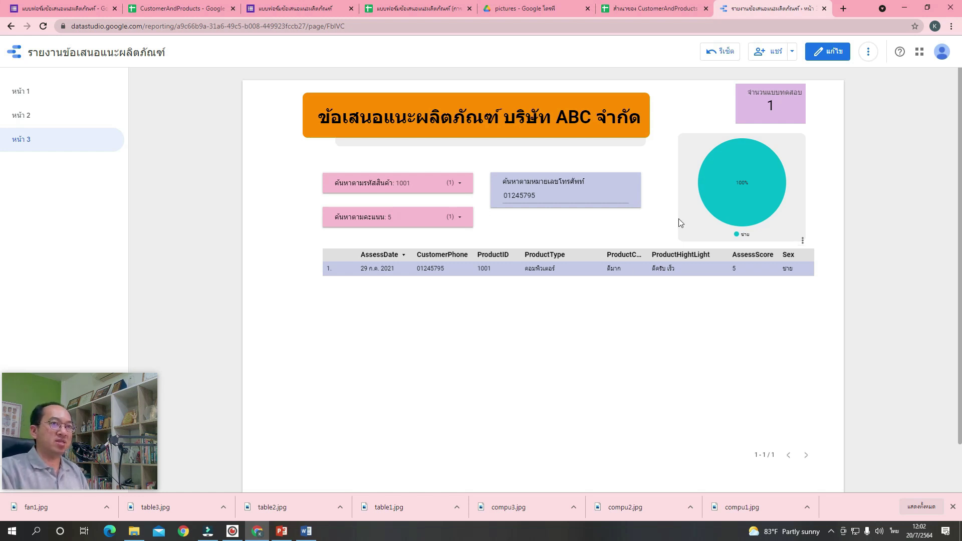
left_click(725, 53)
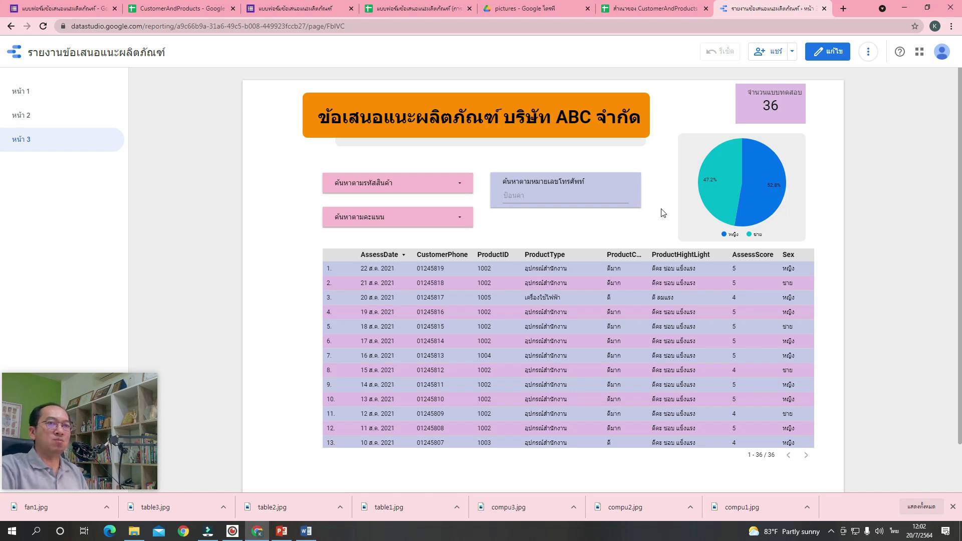
Return to edit mode and nudge the data table slightly left and down.
left_click(828, 58)
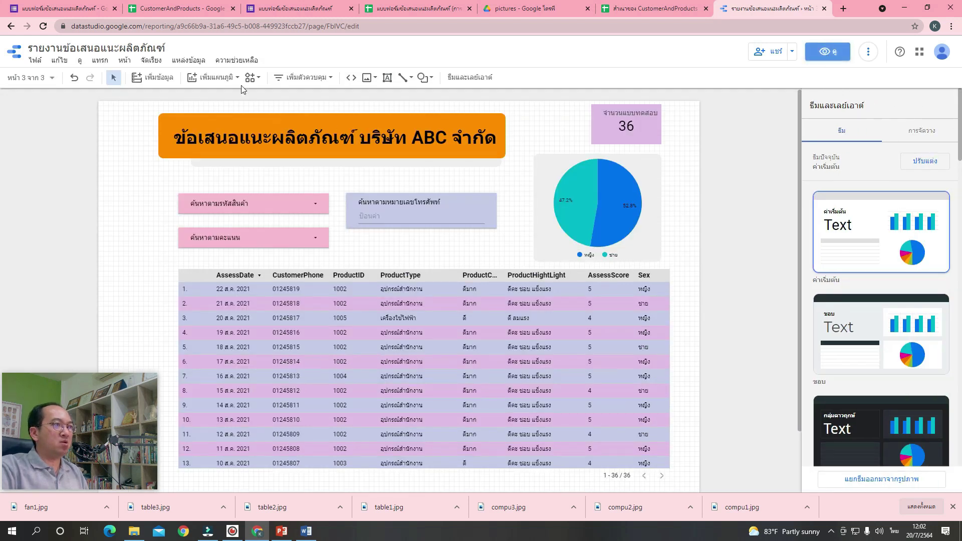
left_click(234, 79)
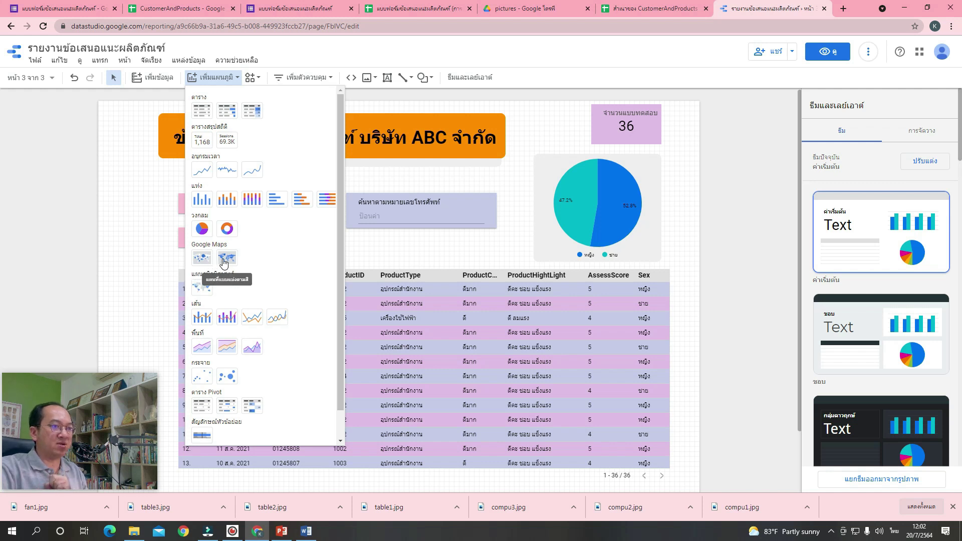
left_click(371, 252)
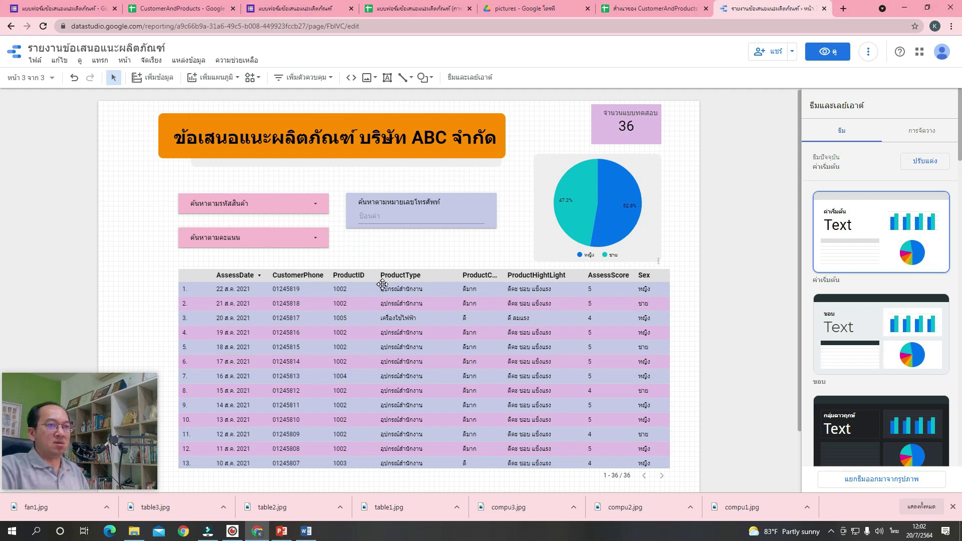
left_click_drag(381, 284, 373, 292)
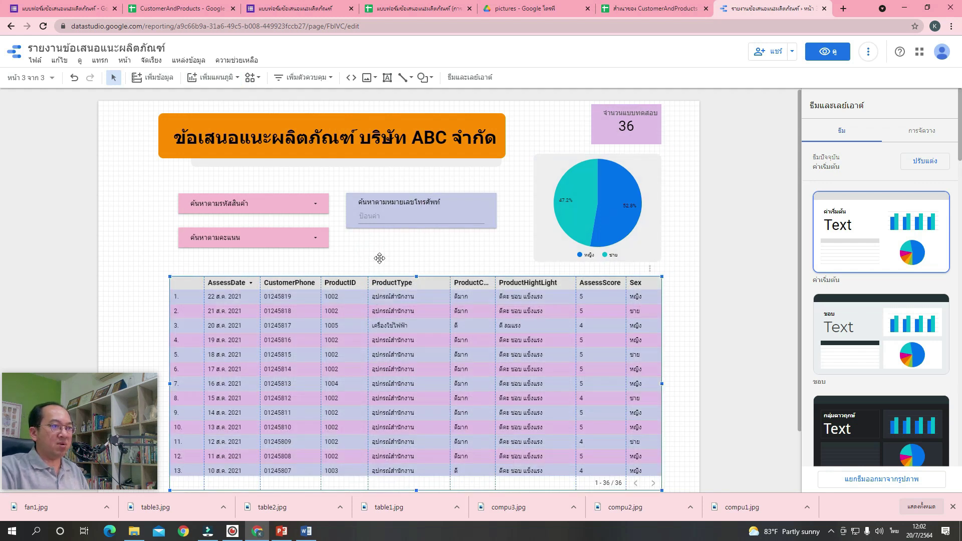
left_click(789, 151)
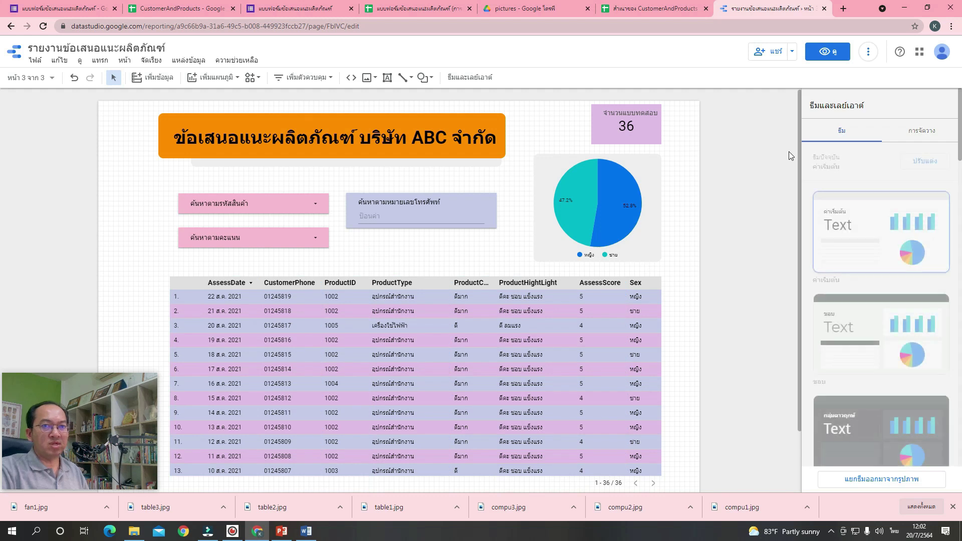
left_click(590, 355)
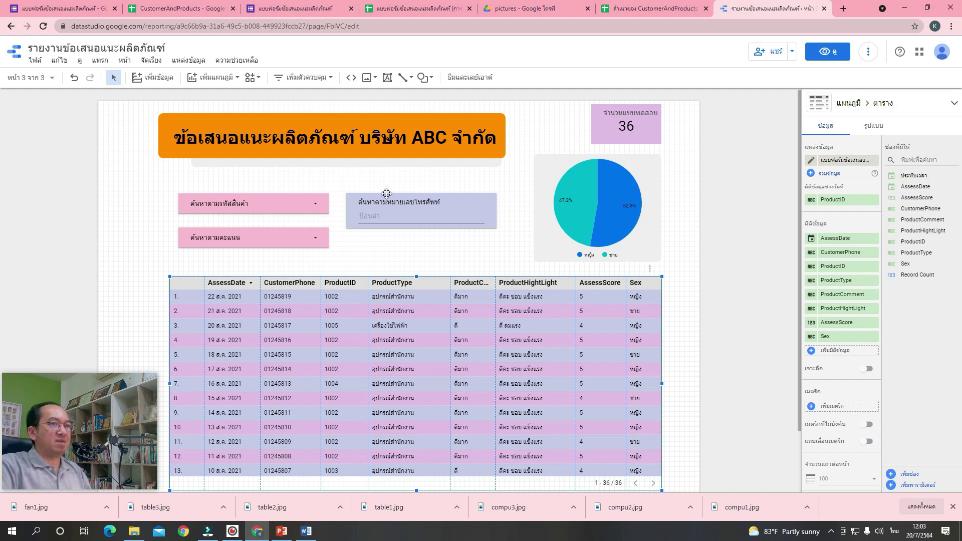
Deselect the table and bring up the list of the report's three pages.
left_click(565, 132)
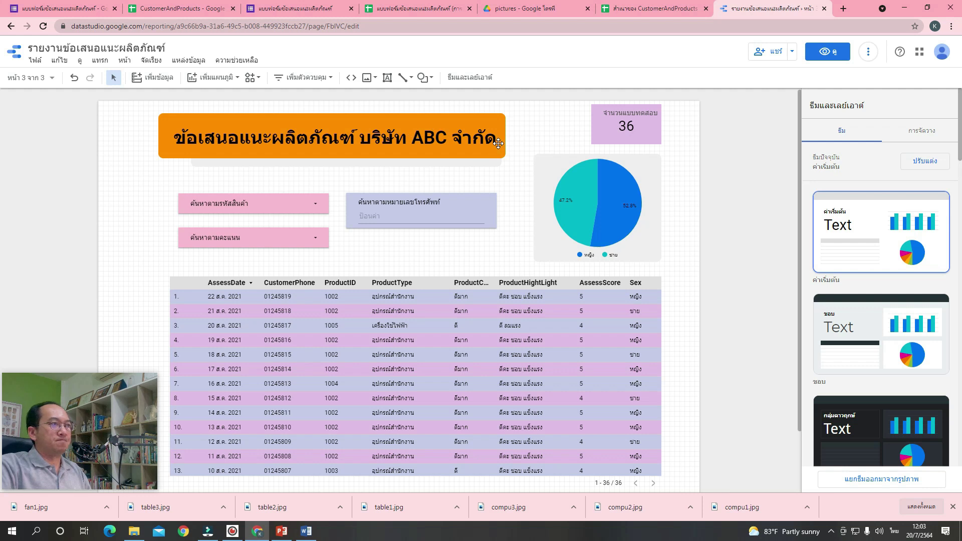
left_click(42, 78)
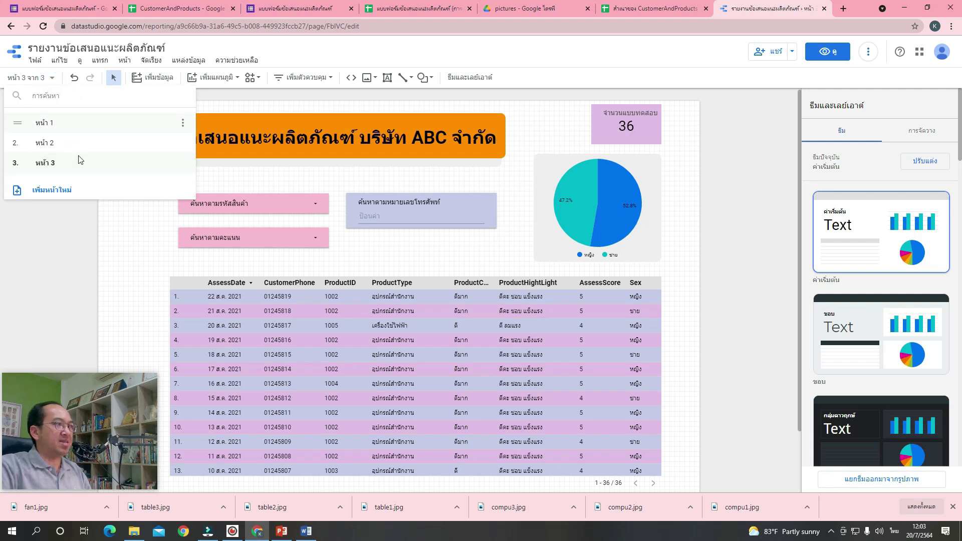
Rename the first page from 'หน้า 1' to 'ฐานข้อมูลลูกค้า'.
left_click(125, 240)
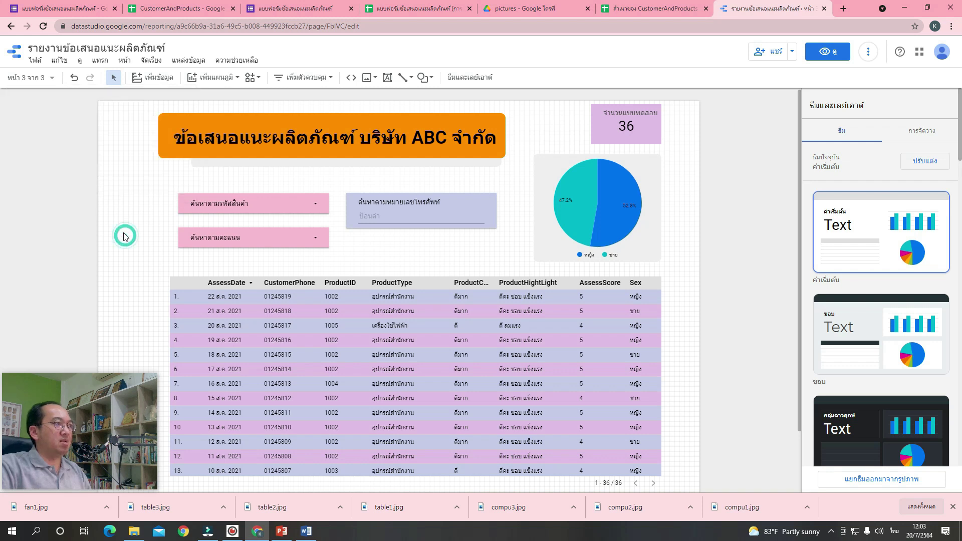
left_click(41, 81)
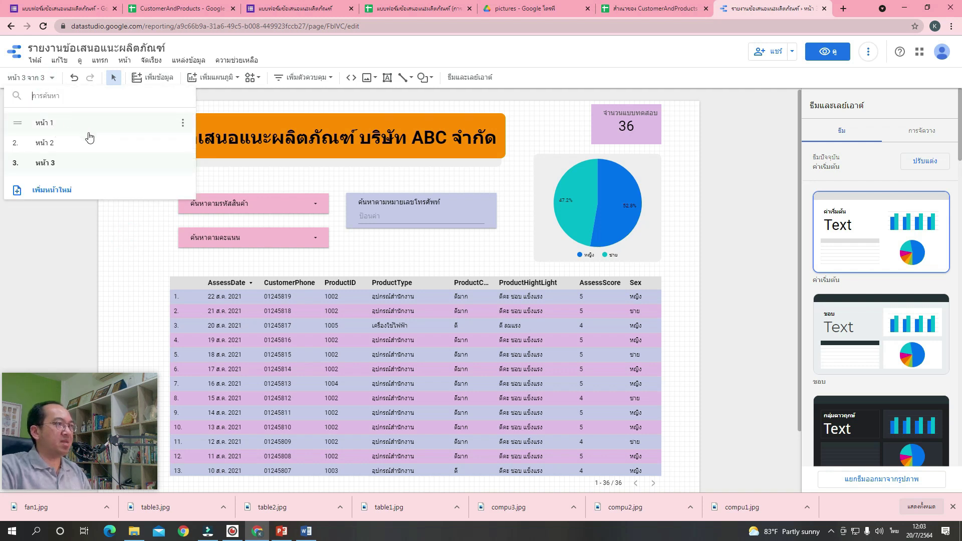
left_click(183, 128)
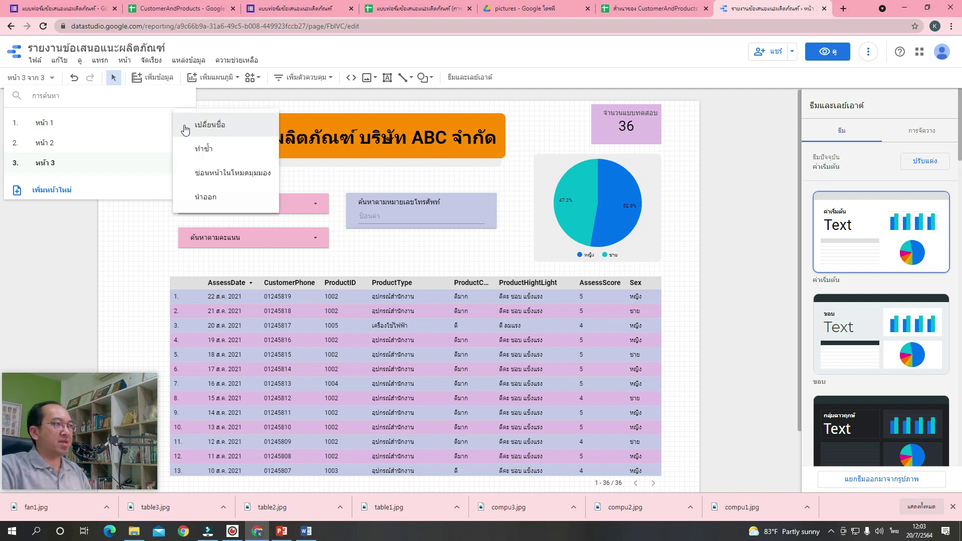
left_click(231, 129)
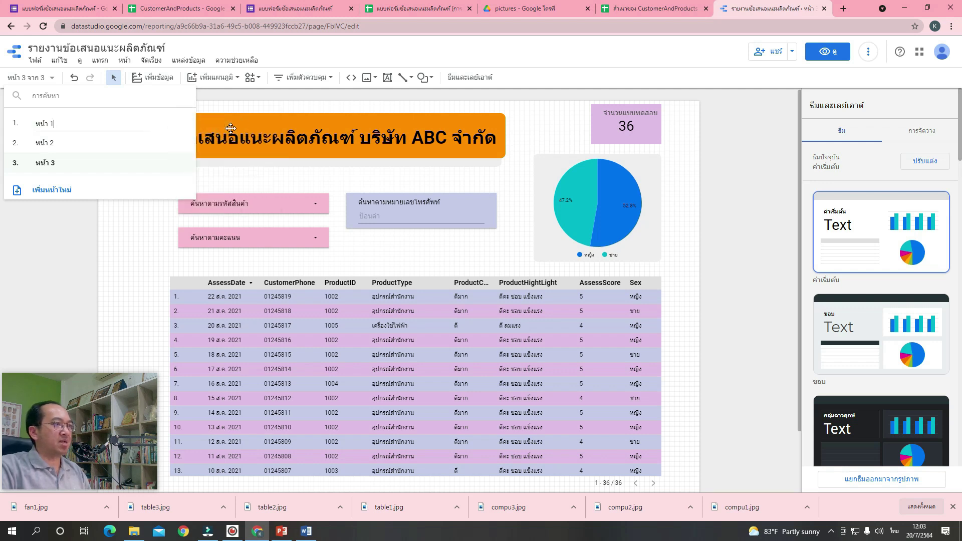
triple_click(118, 127)
key("grave")
type("{P")
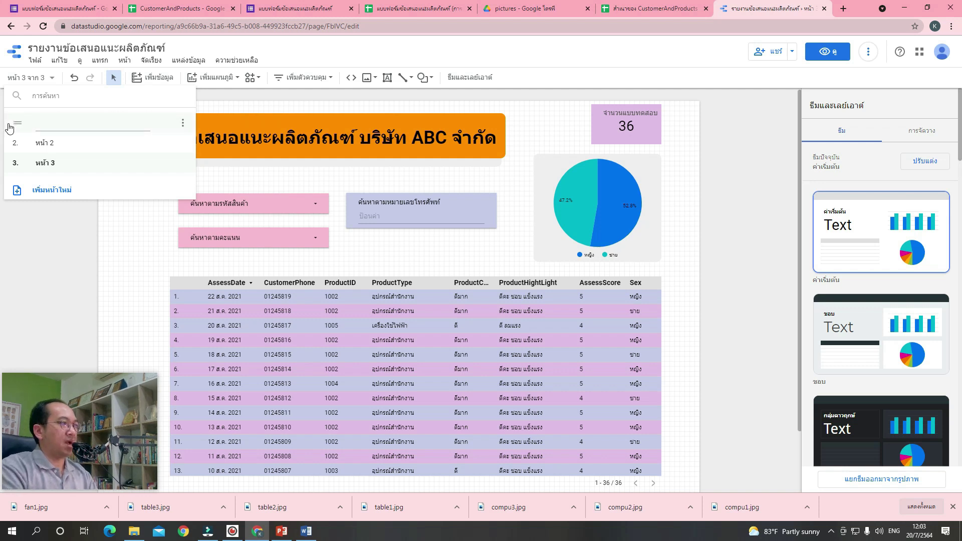
key("BackSpace")
key("BackSpace")
key("grave")
type("ฐาน")
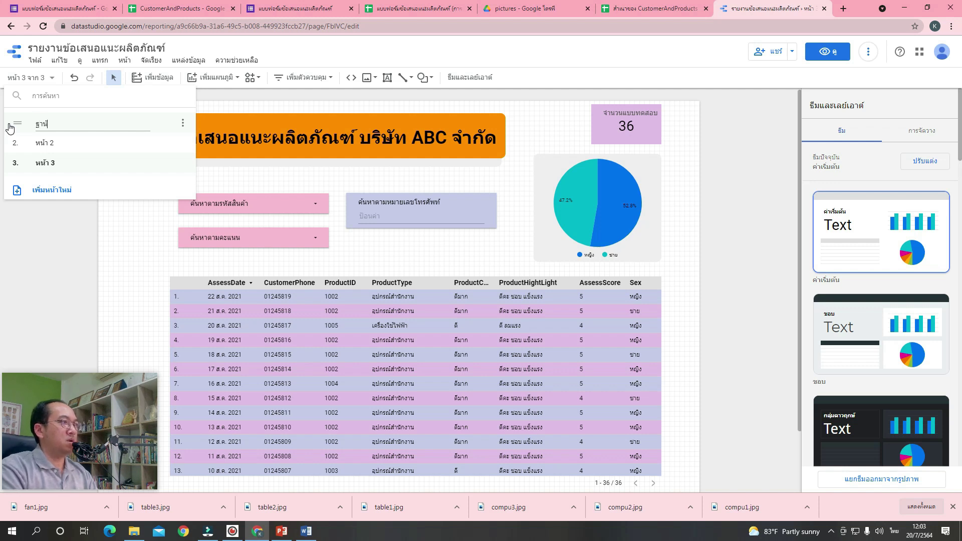
type("ข้อมูลล")
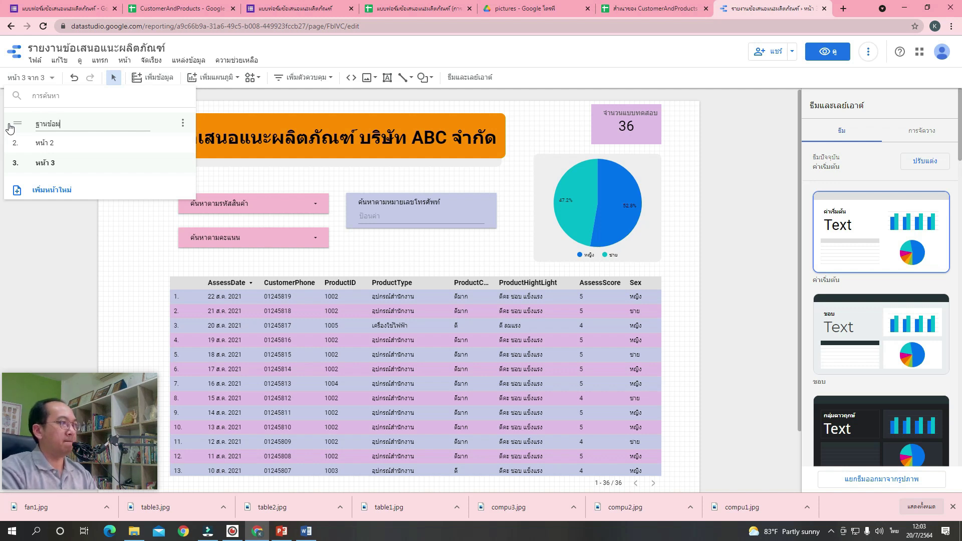
type("ูกค้า")
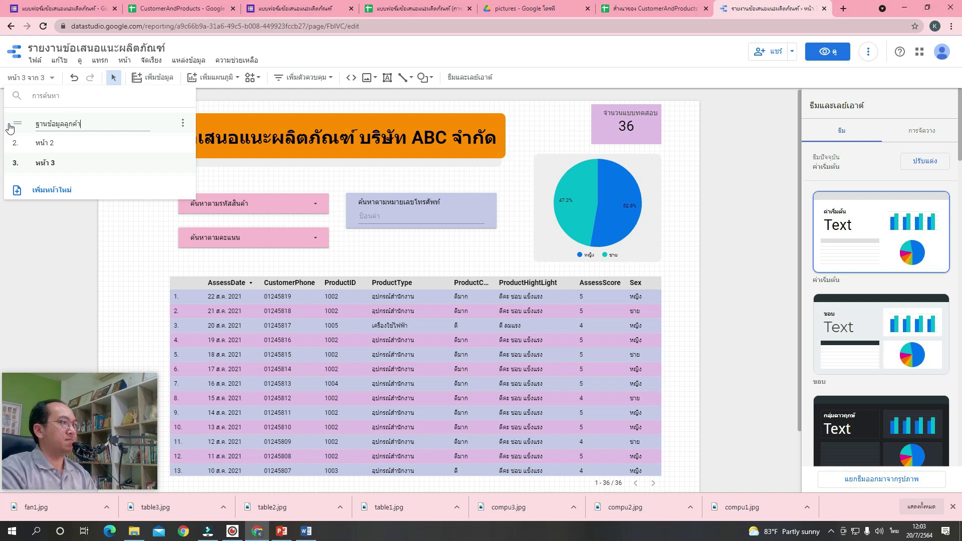
left_click(65, 145)
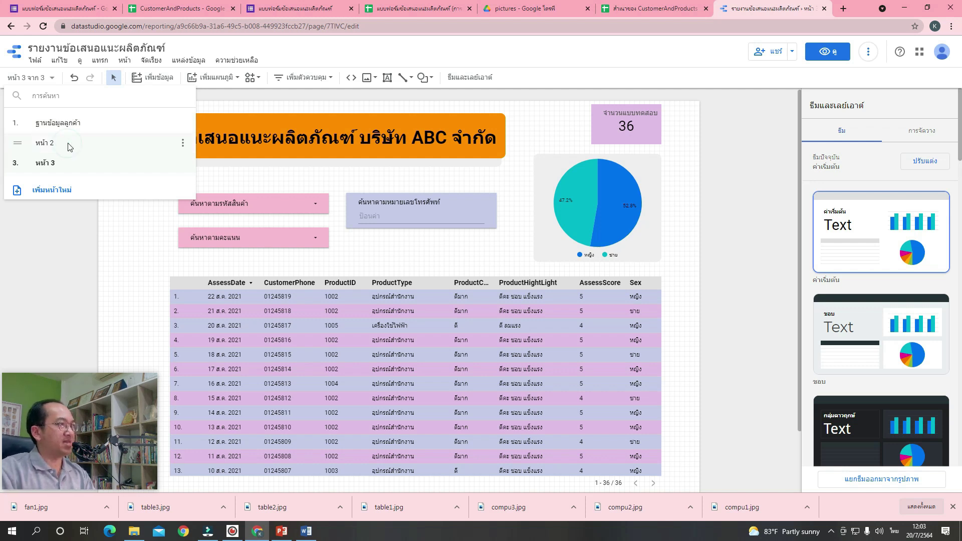
Rename the second page from 'หน้า 2' to 'ฐานข้อมูลสินค้า'.
left_click(182, 144)
left_click(201, 146)
key("BackSpace")
key("BackSpace")
key("BackSpace")
key("BackSpace")
key("BackSpace")
key("BackSpace")
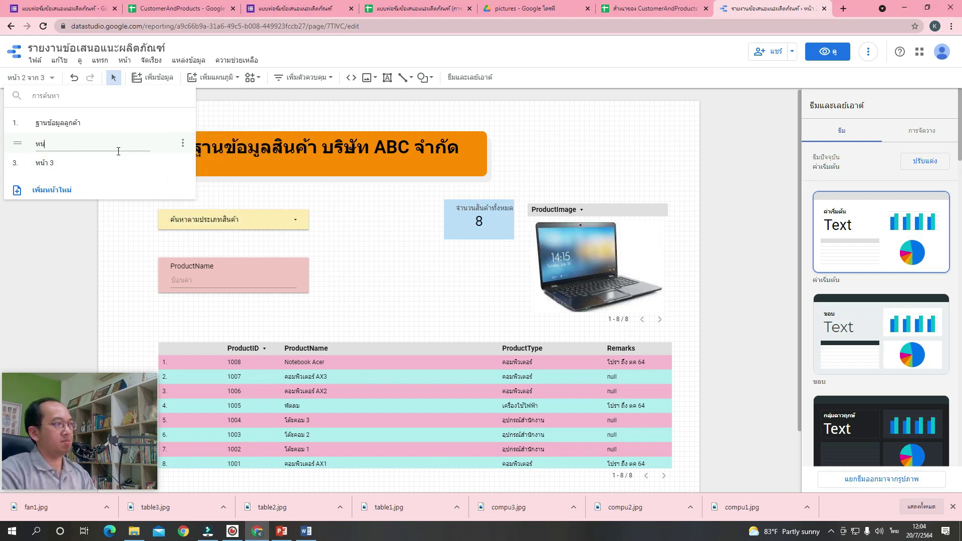
type("ฐาน")
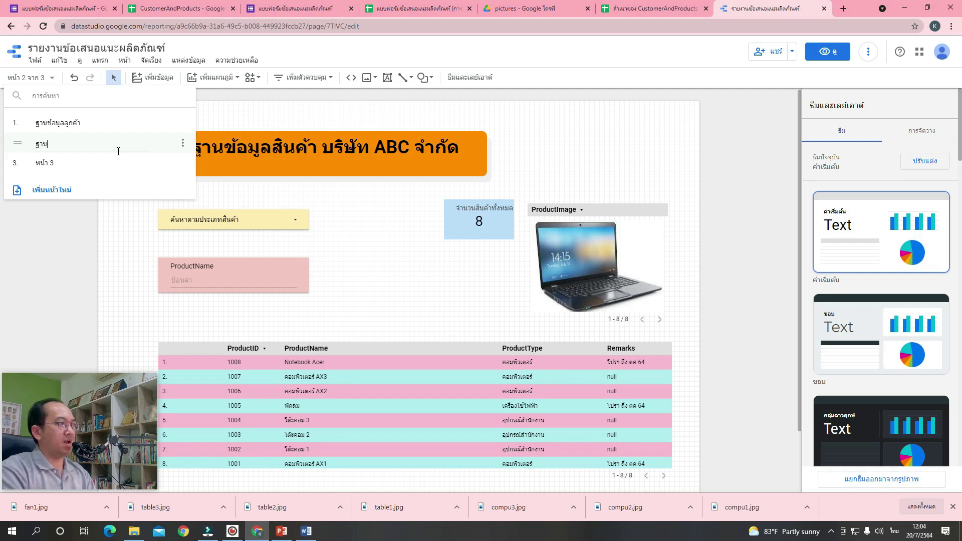
type("ข้อมูลสินค้า")
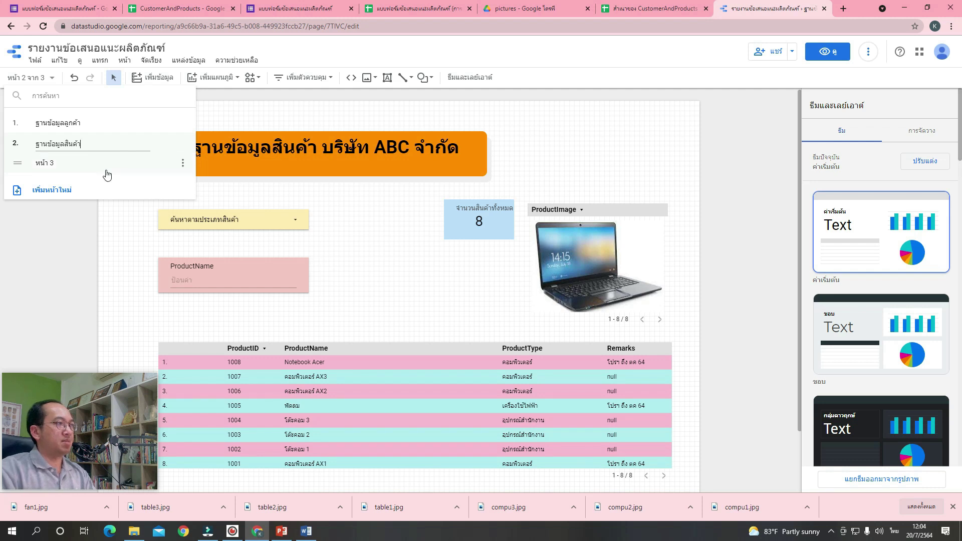
left_click(106, 168)
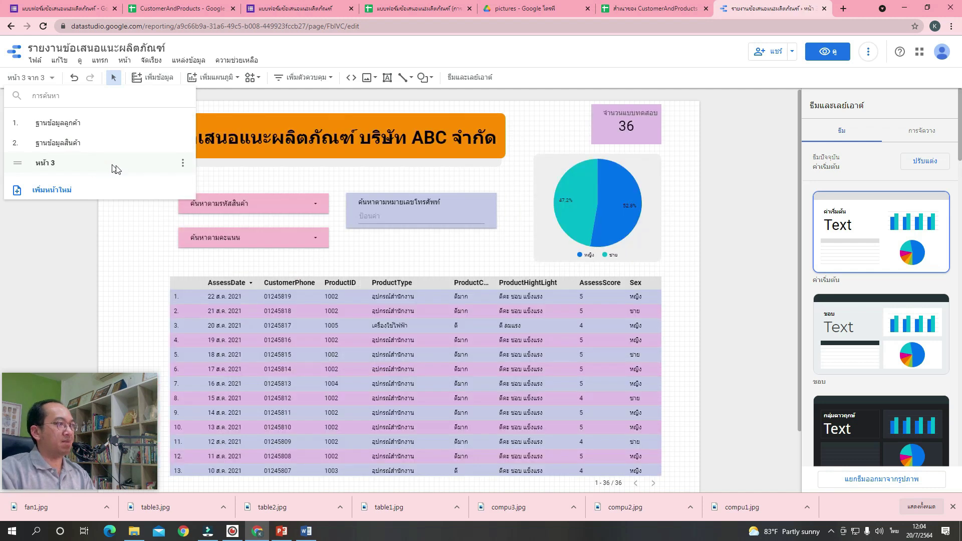
Rename the third page to 'ข้อเสนอแนะผลิตภัณฑ์' and confirm the names in the page list.
left_click(183, 165)
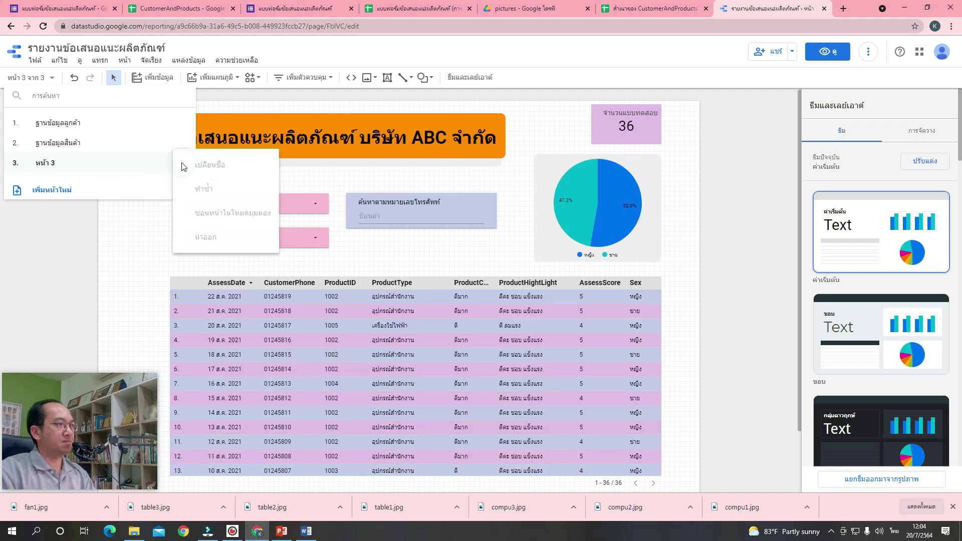
left_click(208, 167)
key("BackSpace")
key("BackSpace")
key("BackSpace")
key("BackSpace")
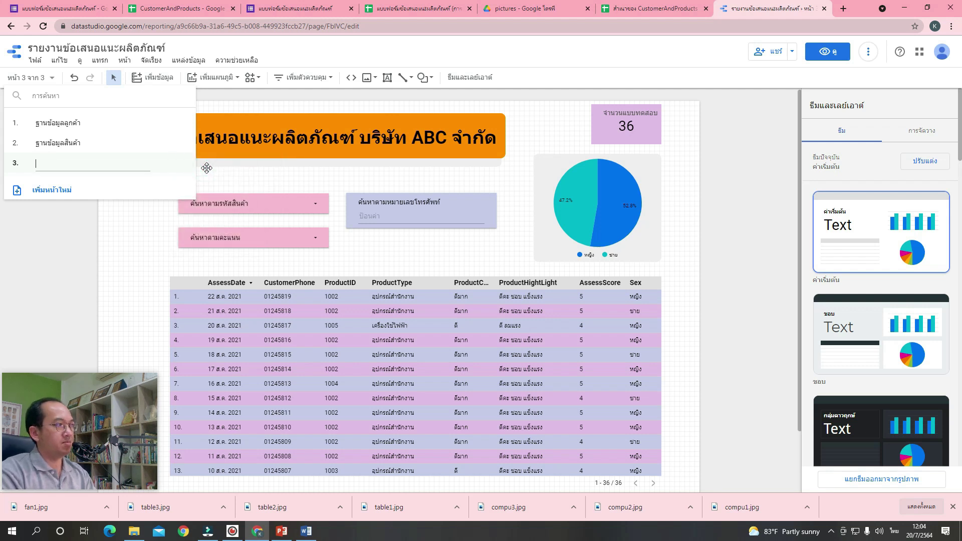
type("ข้อเสนอแ")
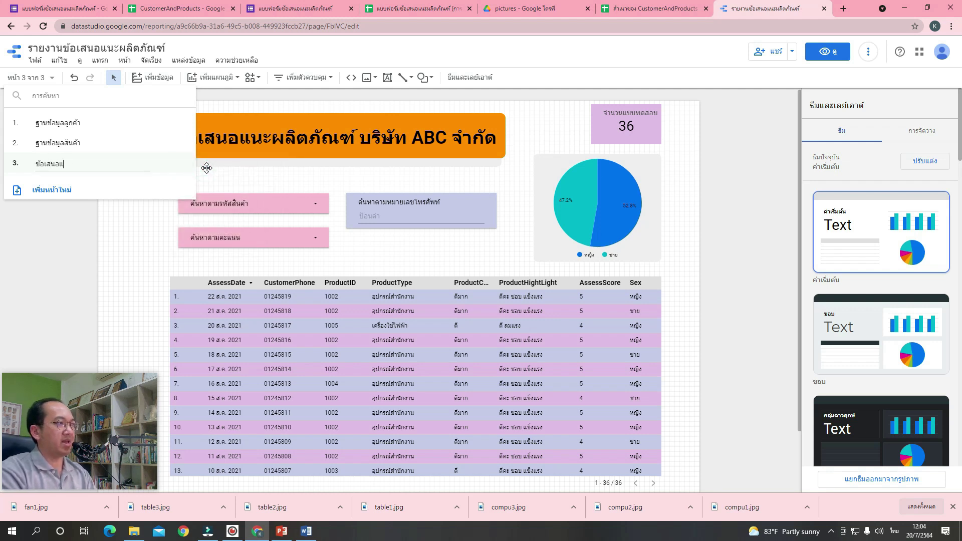
type("นะจาก")
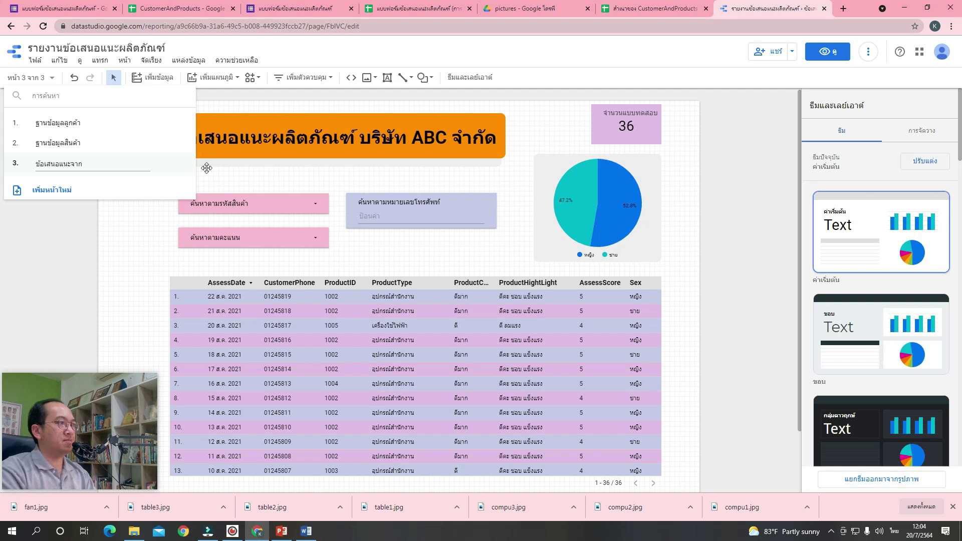
key("BackSpace")
key("BackSpace")
key("BackSpace")
type("ผลิต")
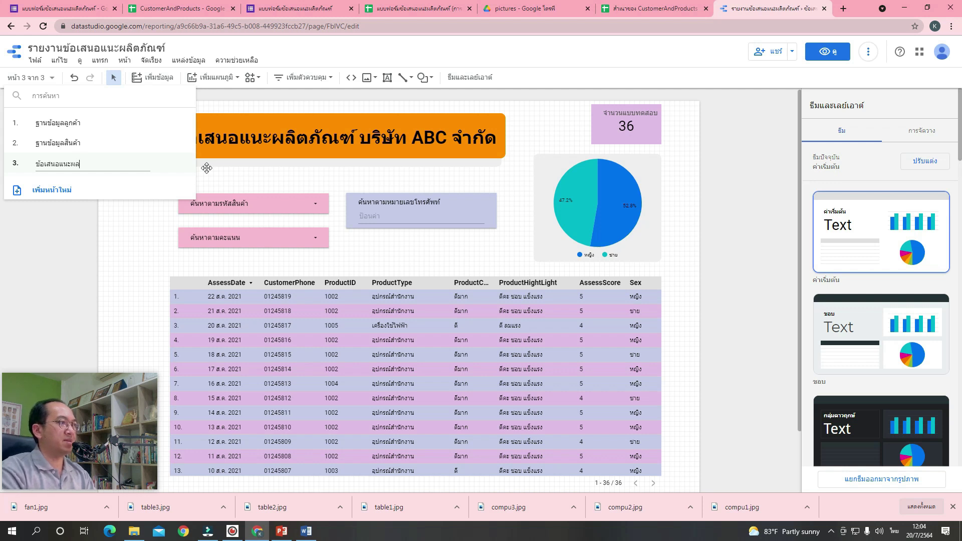
type("ภัณฑ")
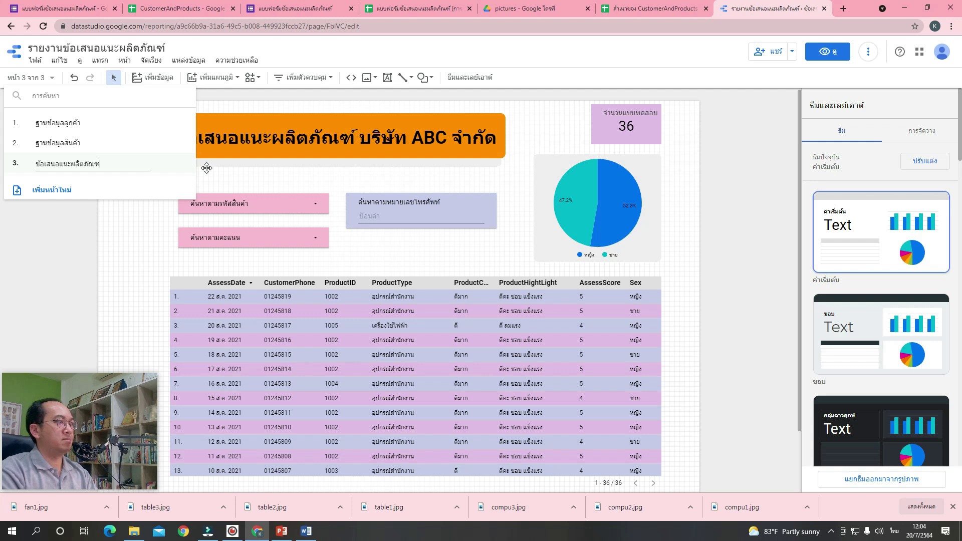
type("์")
left_click(149, 239)
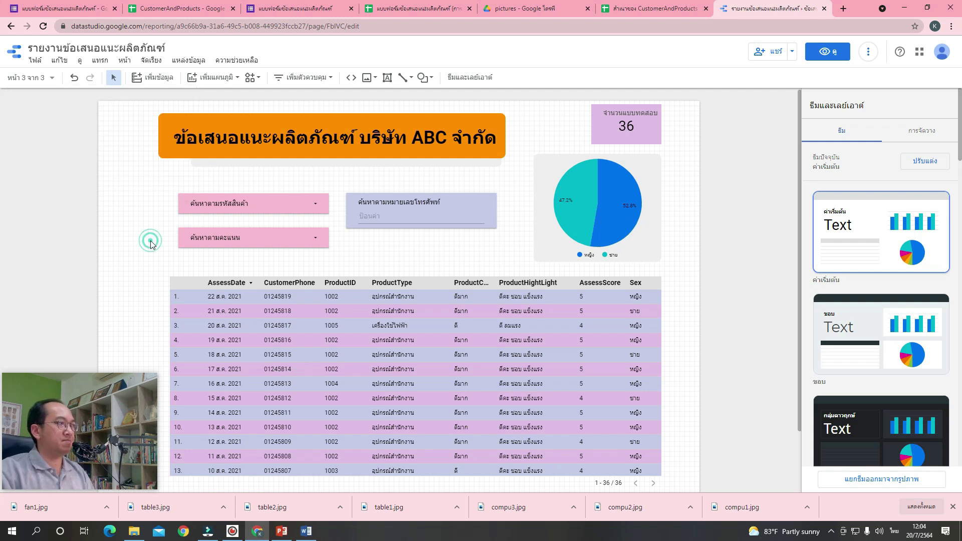
left_click(52, 78)
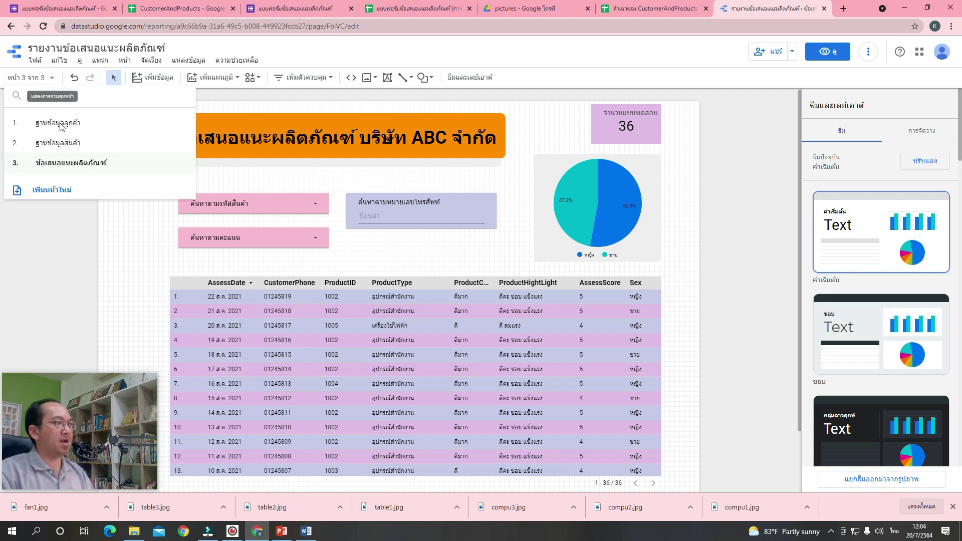
left_click(123, 238)
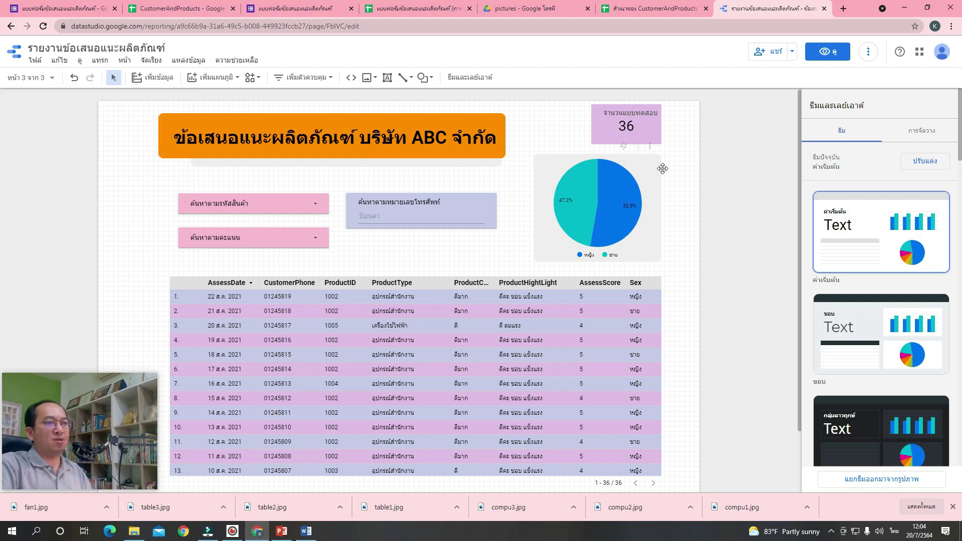
left_click(830, 52)
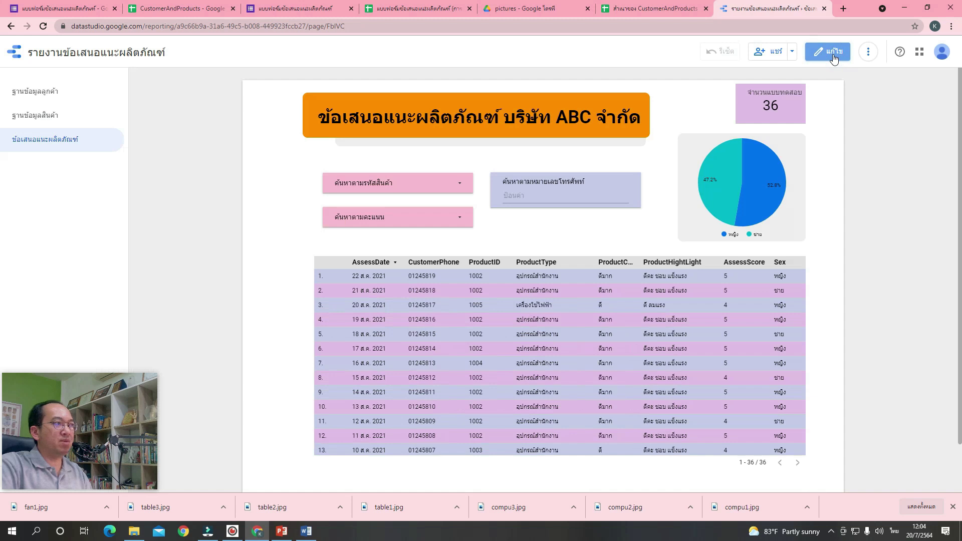
double_click(40, 96)
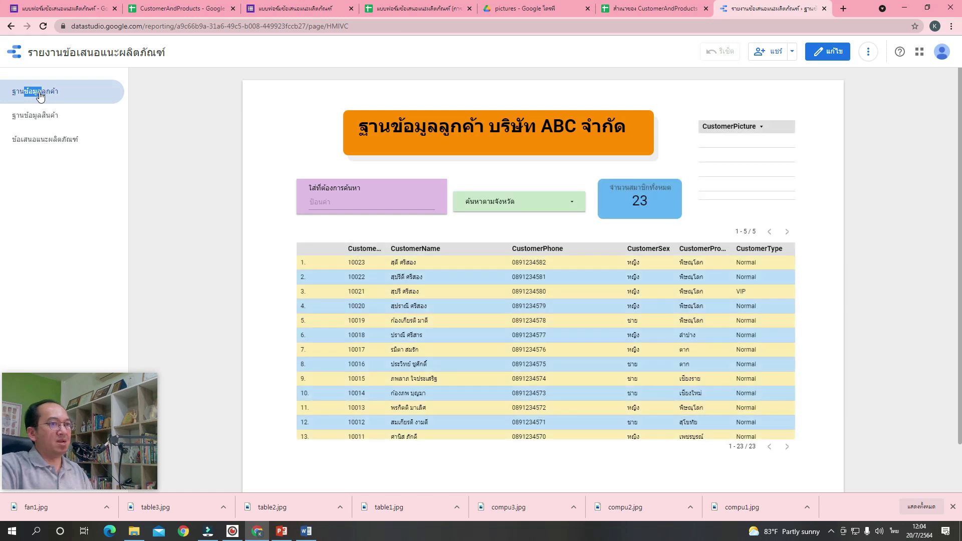
left_click(51, 122)
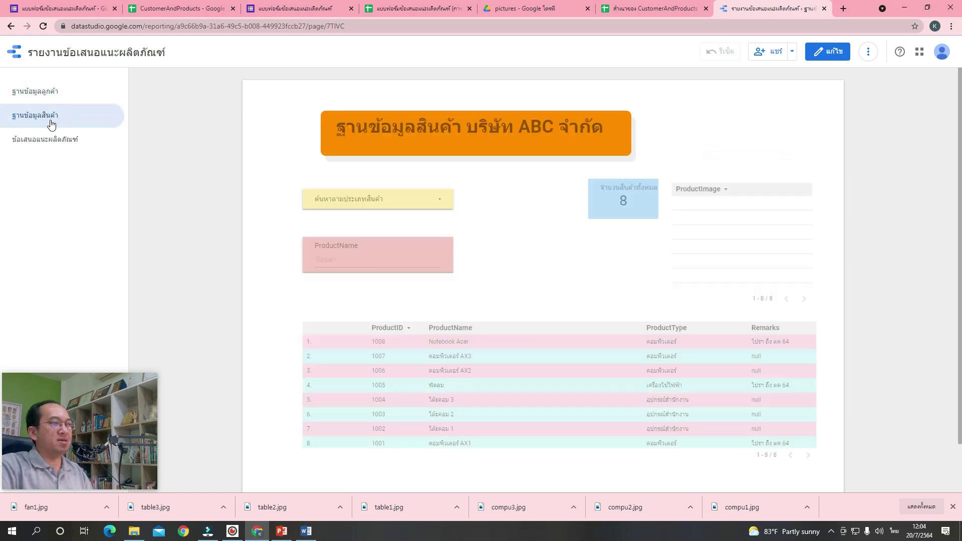
left_click(55, 149)
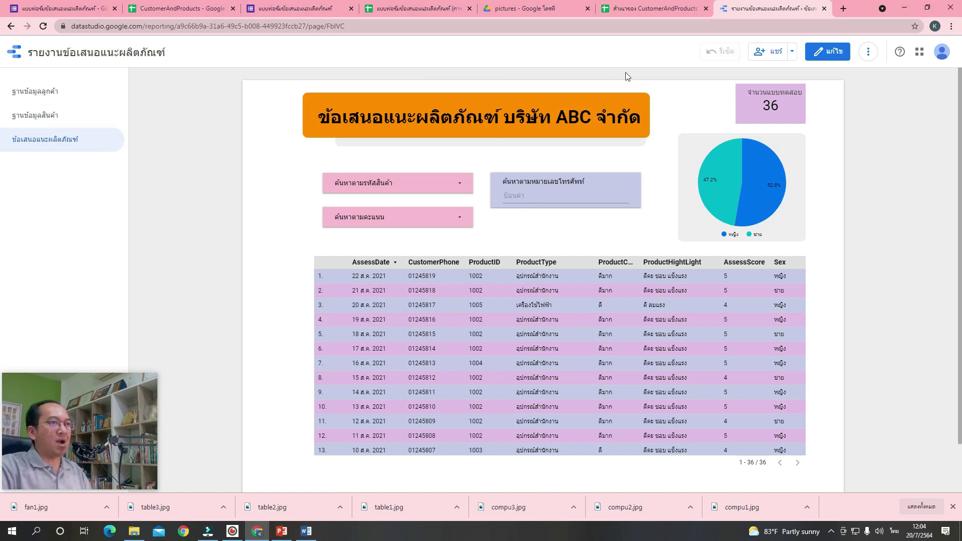
left_click(832, 60)
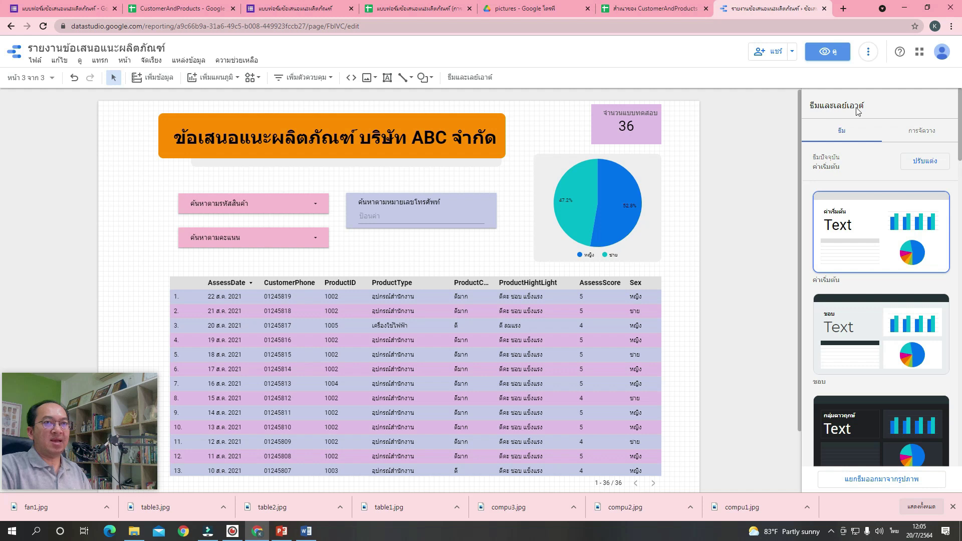
Set the report's page navigation type to Tabs and preview it in view mode.
left_click(928, 136)
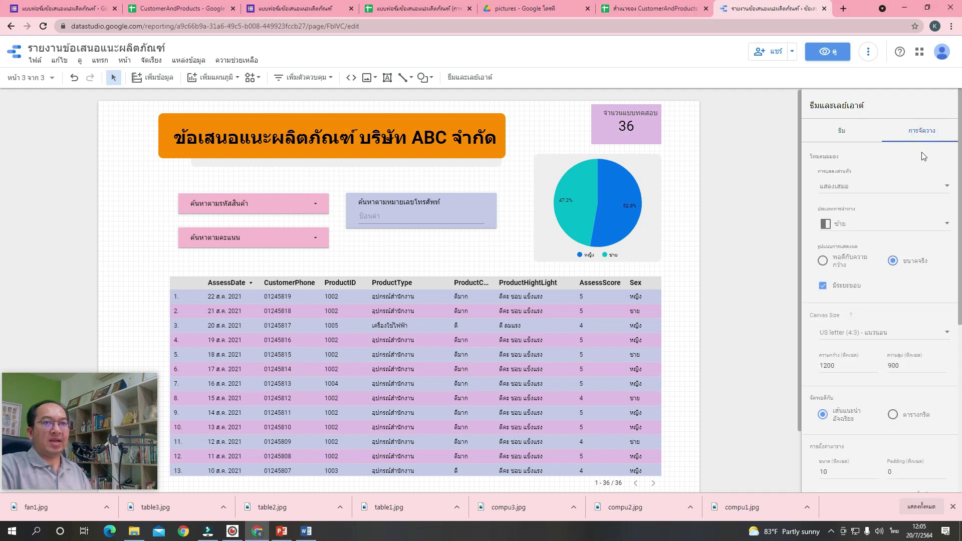
left_click(847, 227)
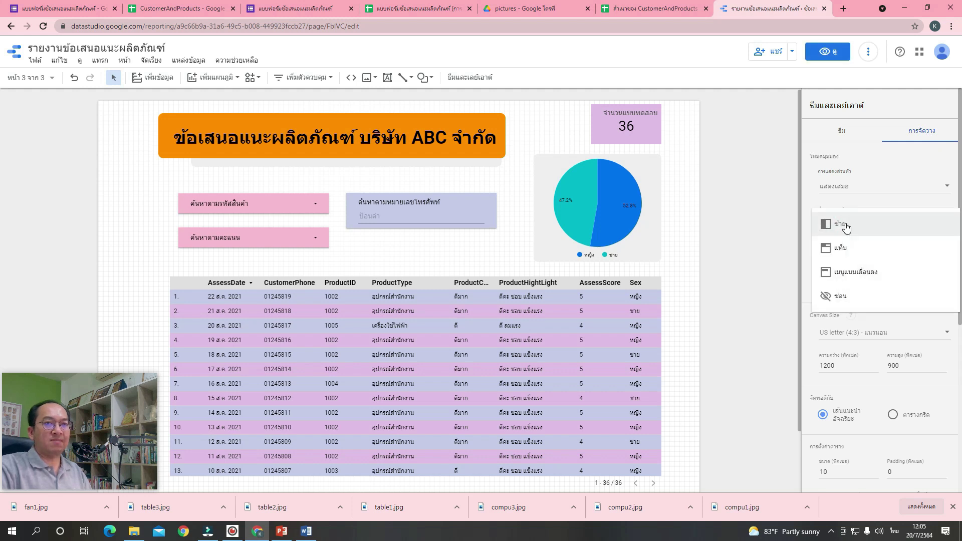
left_click(854, 250)
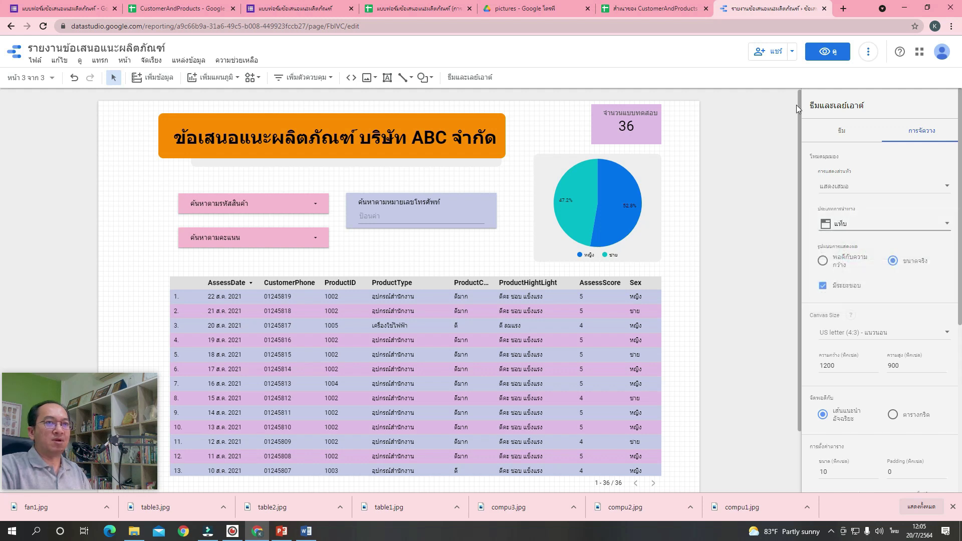
left_click(830, 57)
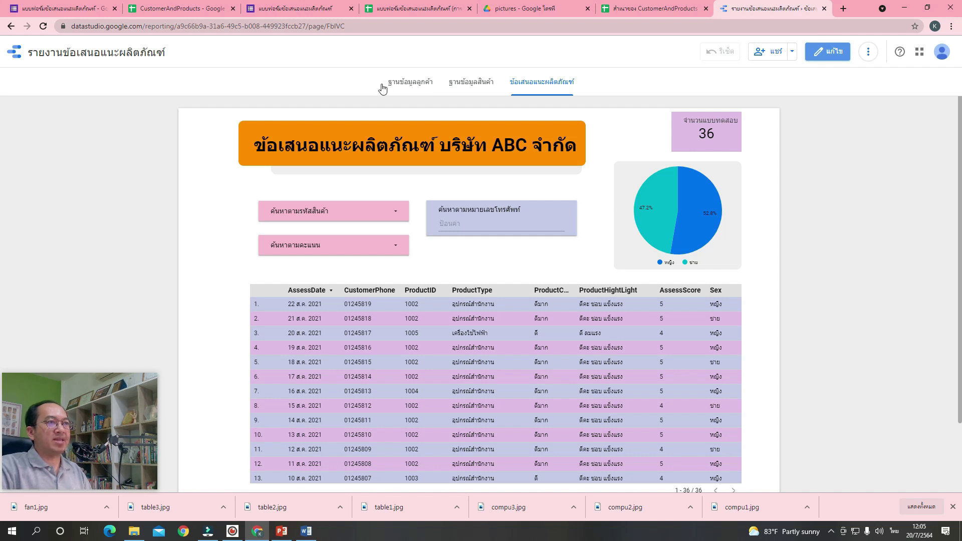
Check the customer database, product database and product recommendation tabs, then go to the responses spreadsheet.
left_click(409, 84)
left_click(474, 88)
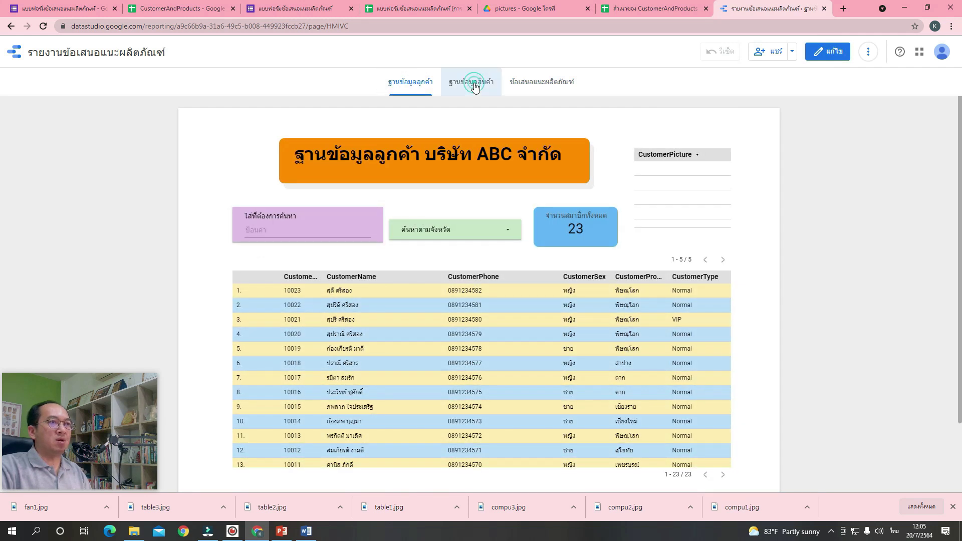
double_click(558, 91)
left_click(558, 90)
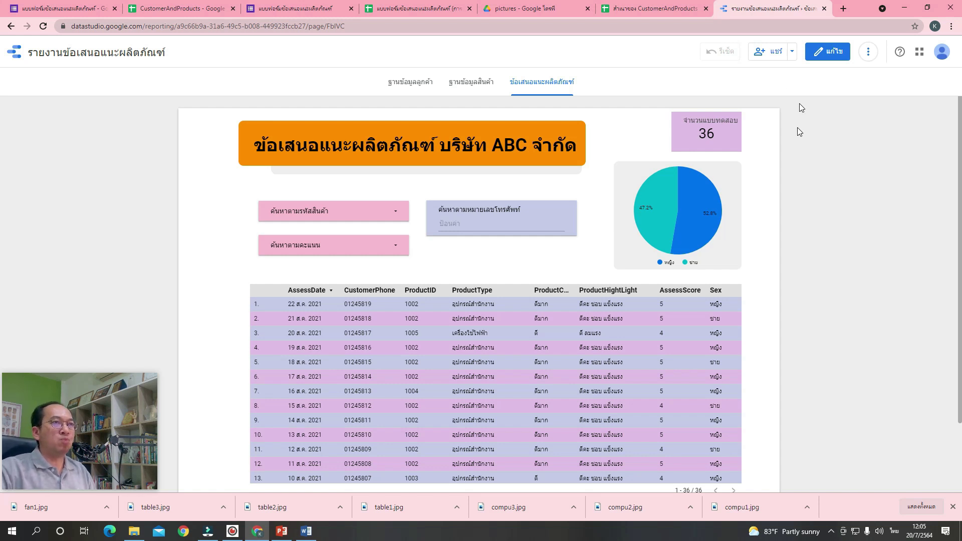
left_click(419, 9)
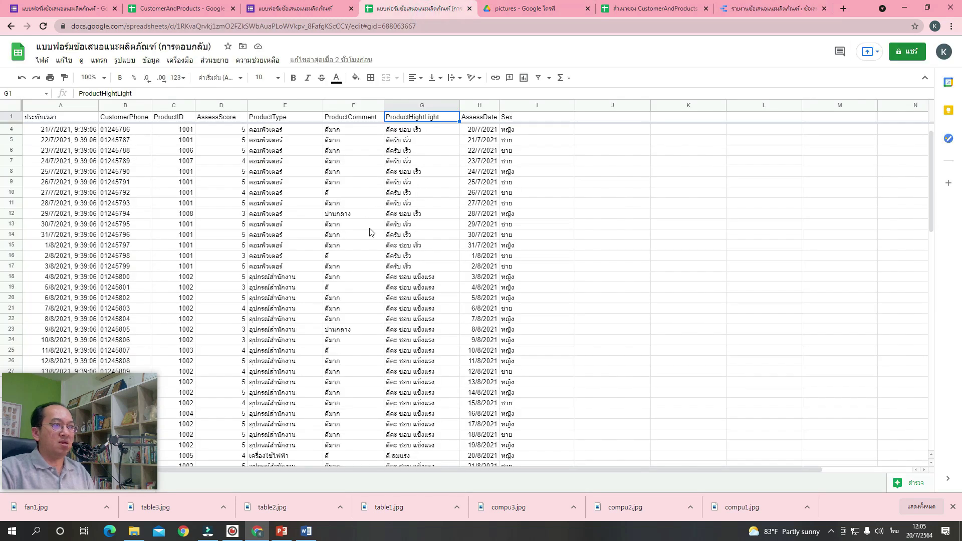
Review the response rows down to row 37, then return to the Data Studio report.
scroll(361, 233, "down", 5)
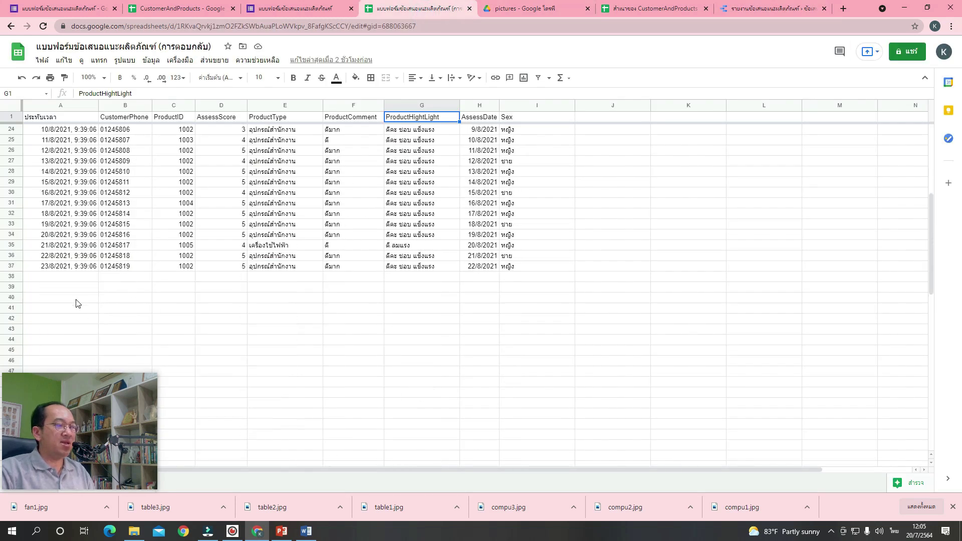
scroll(55, 266, "down", 1)
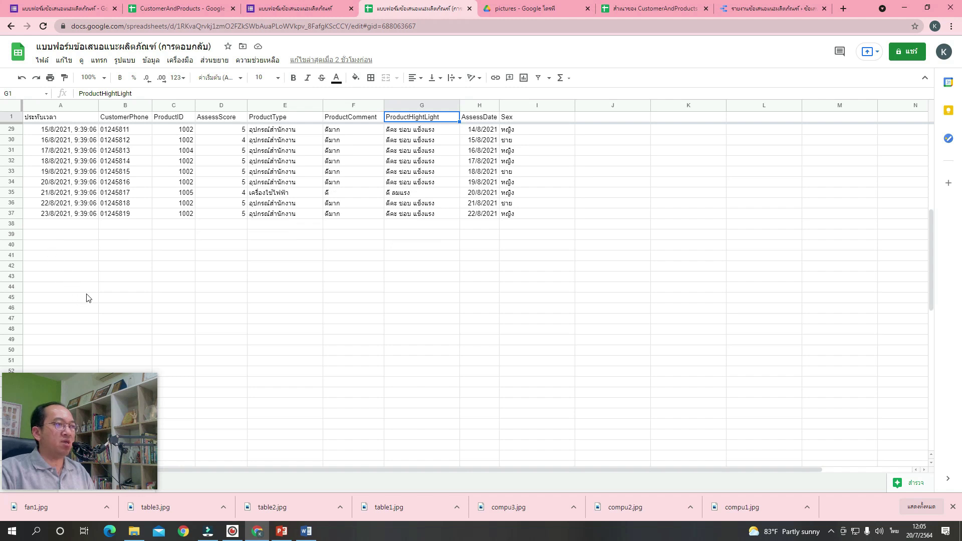
left_click(750, 11)
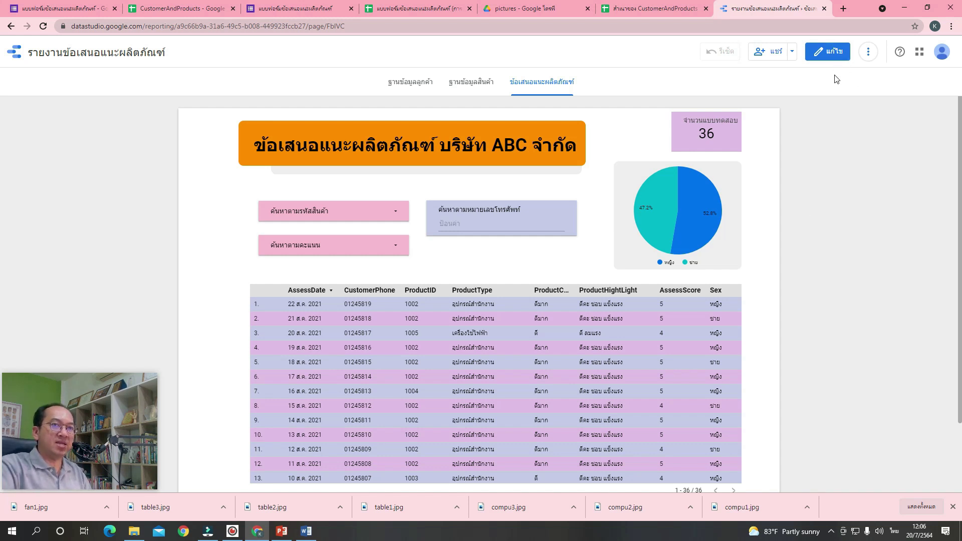
left_click(869, 54)
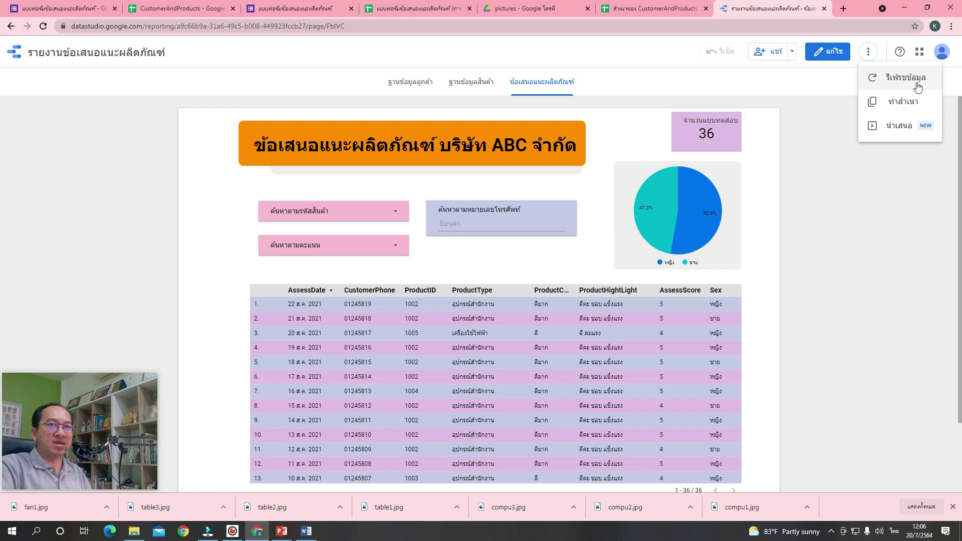
left_click(840, 218)
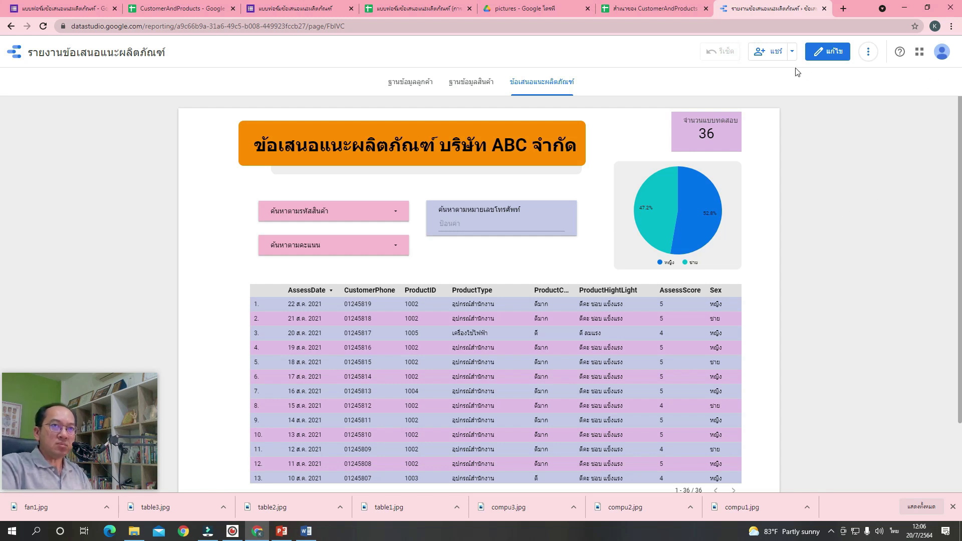
Set report link access to 'Anyone with the link can view', copy the link, and save.
left_click(772, 51)
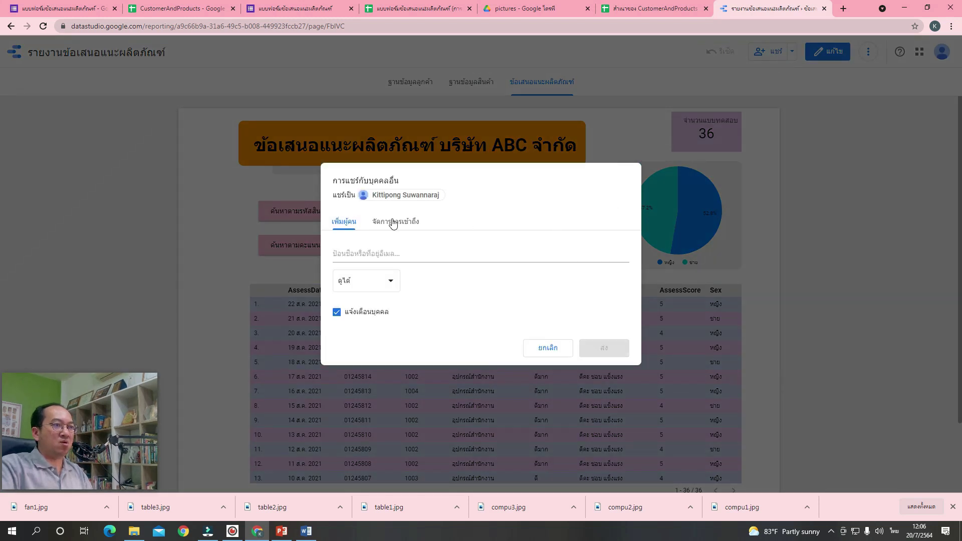
left_click(394, 223)
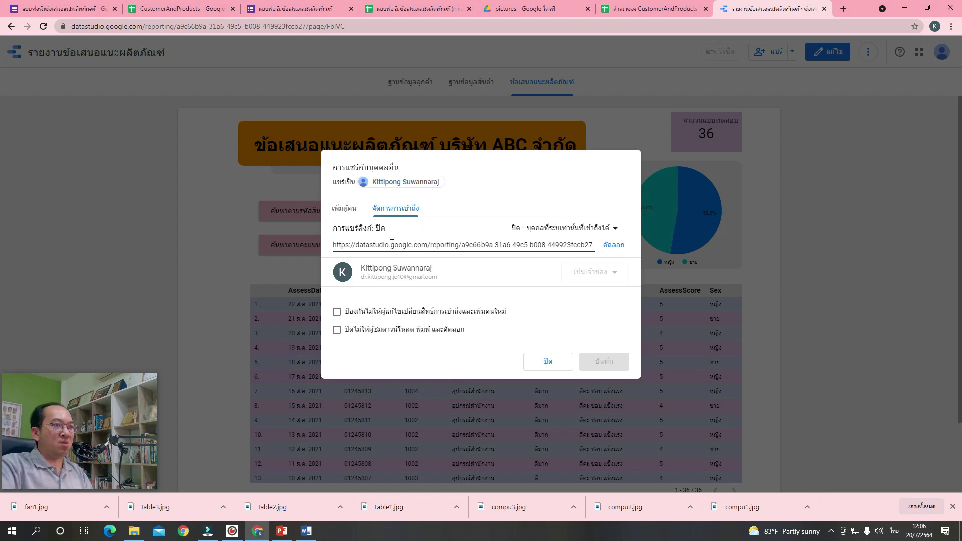
left_click(602, 234)
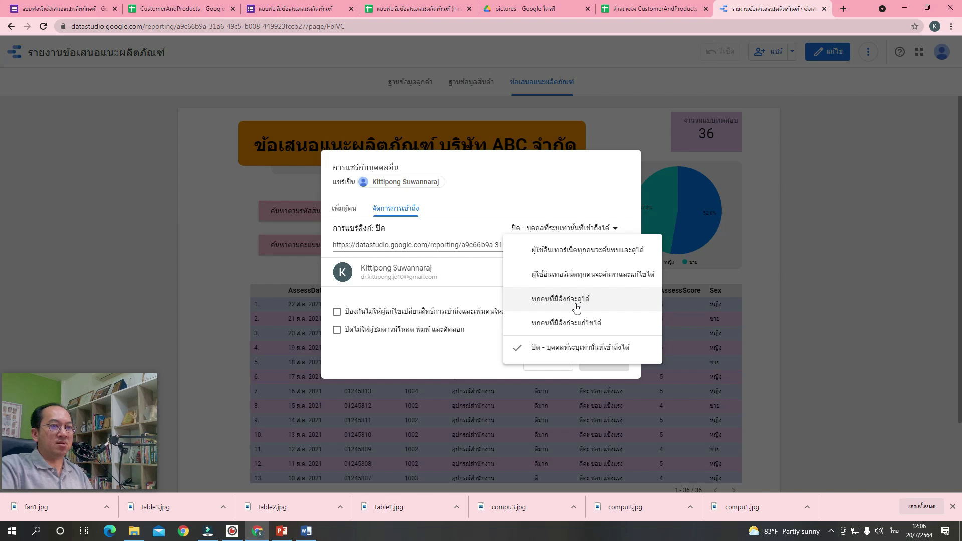
left_click(576, 308)
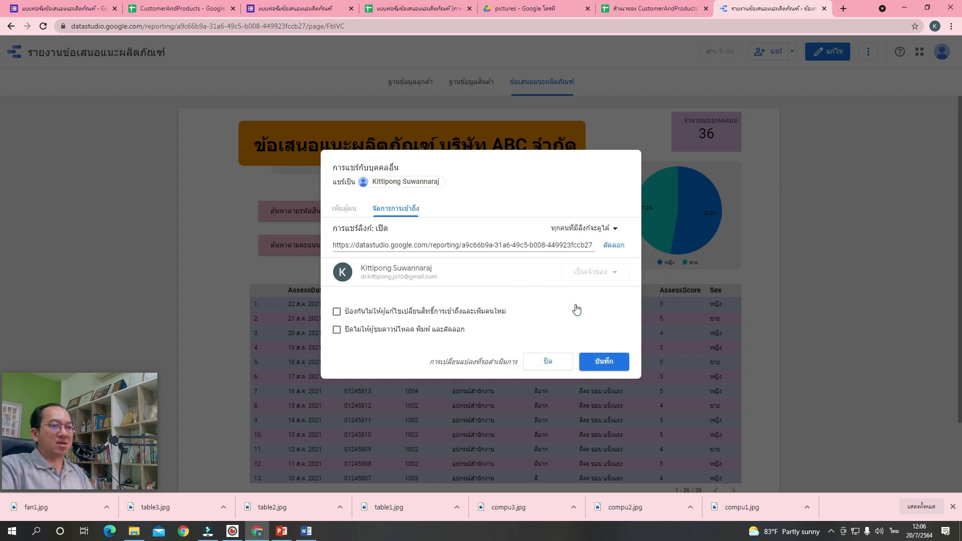
left_click(619, 248)
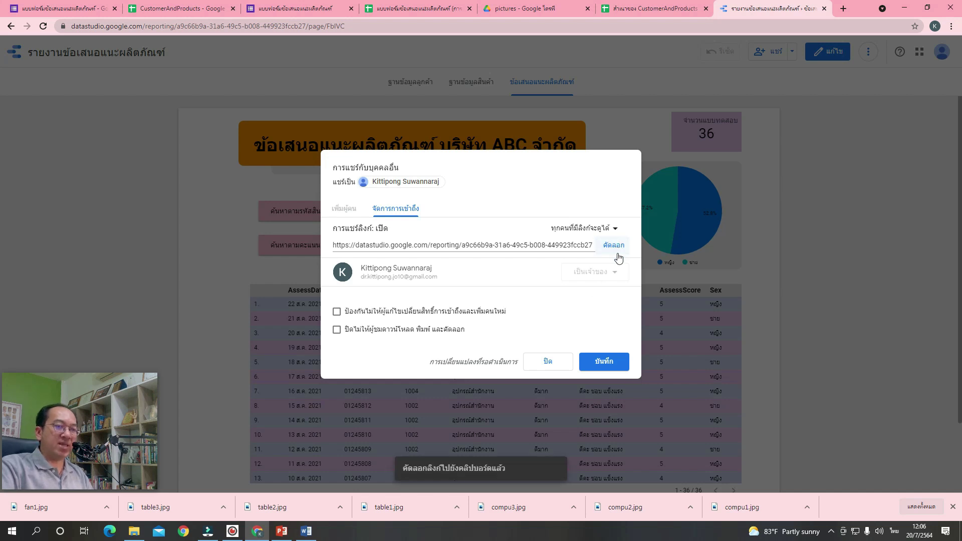
left_click(614, 364)
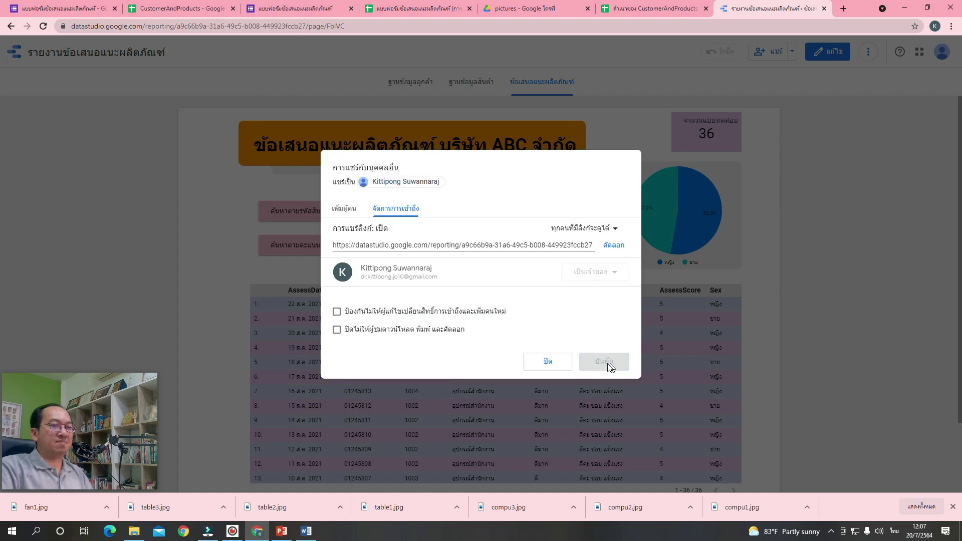
left_click(553, 368)
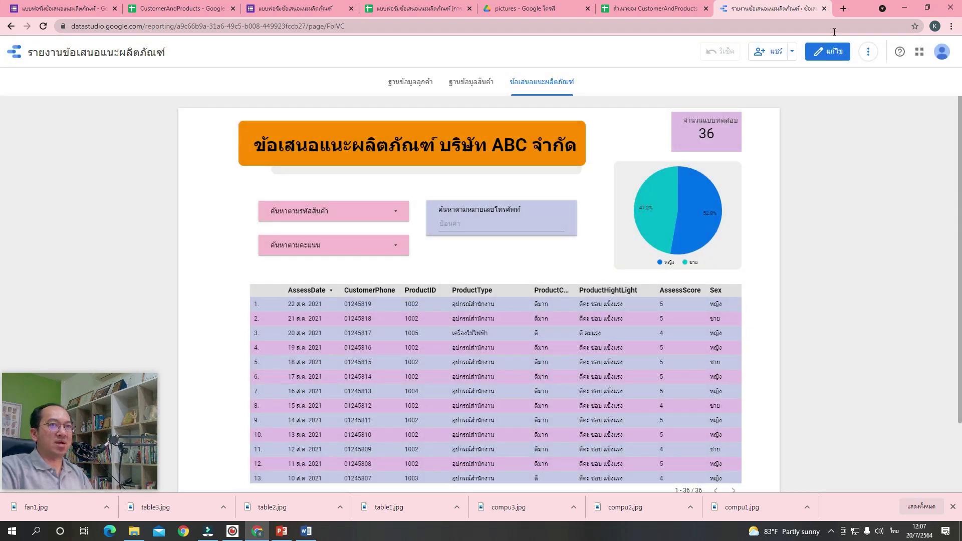
Open the copied report share link in a new Chrome tab.
left_click(842, 11)
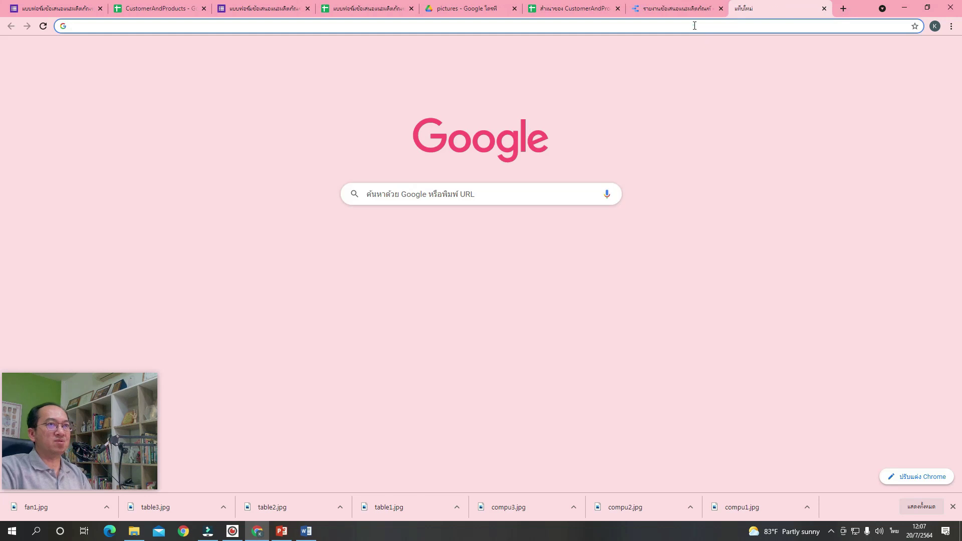
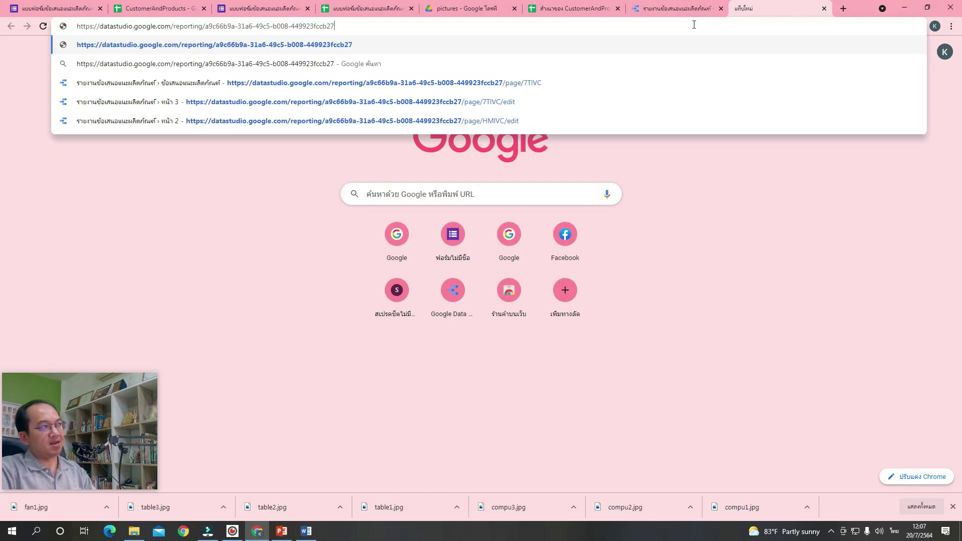
key("Return")
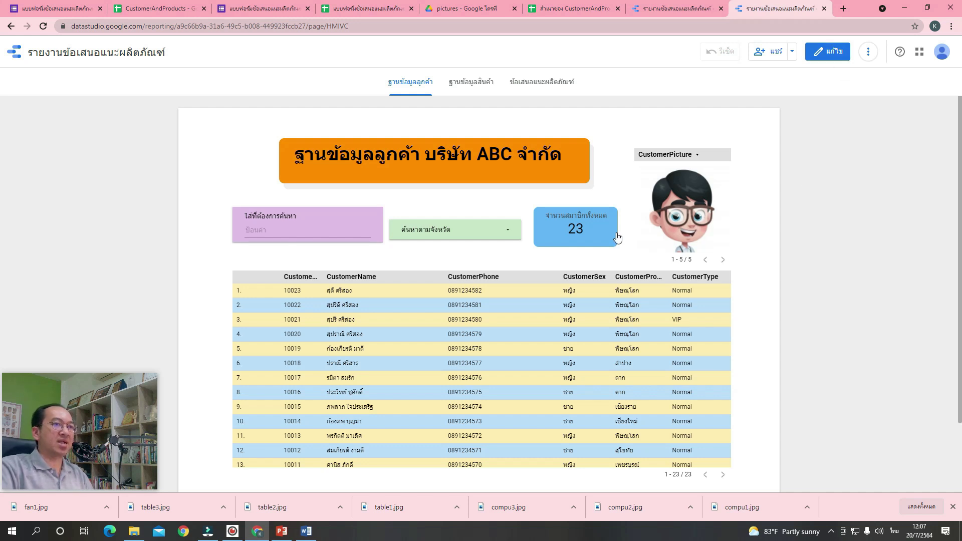
Filter the customer page's province control to only พิษณุโลก, leaving 8 customers.
left_click(350, 225)
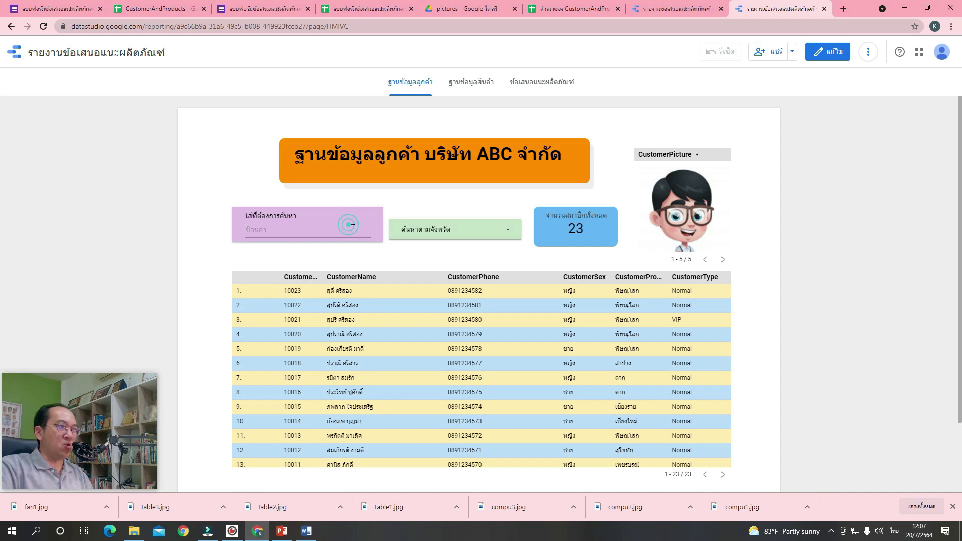
left_click(435, 232)
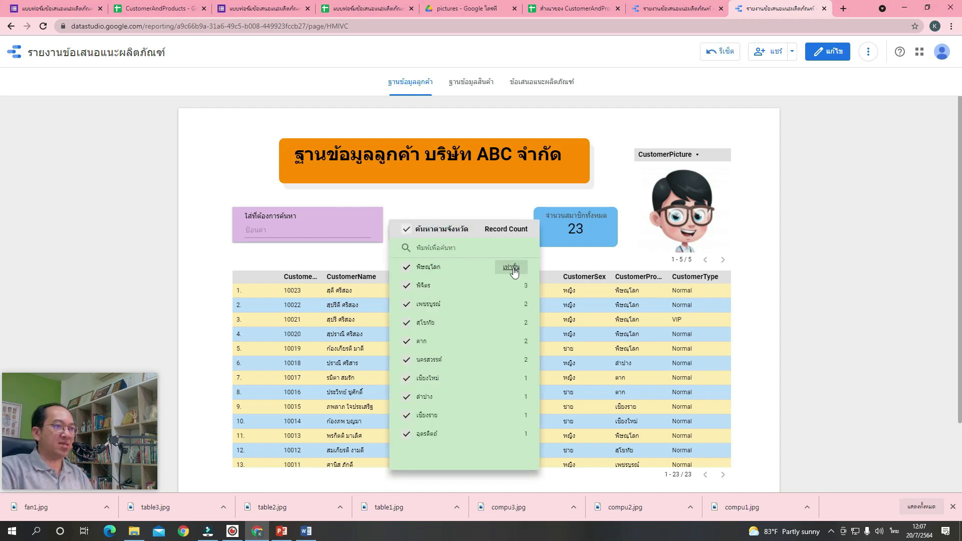
left_click(514, 272)
left_click(610, 192)
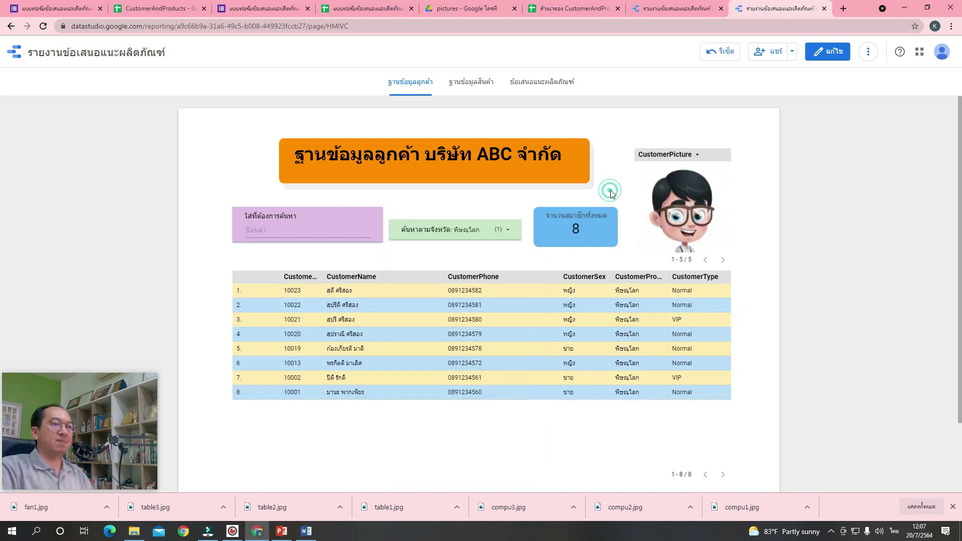